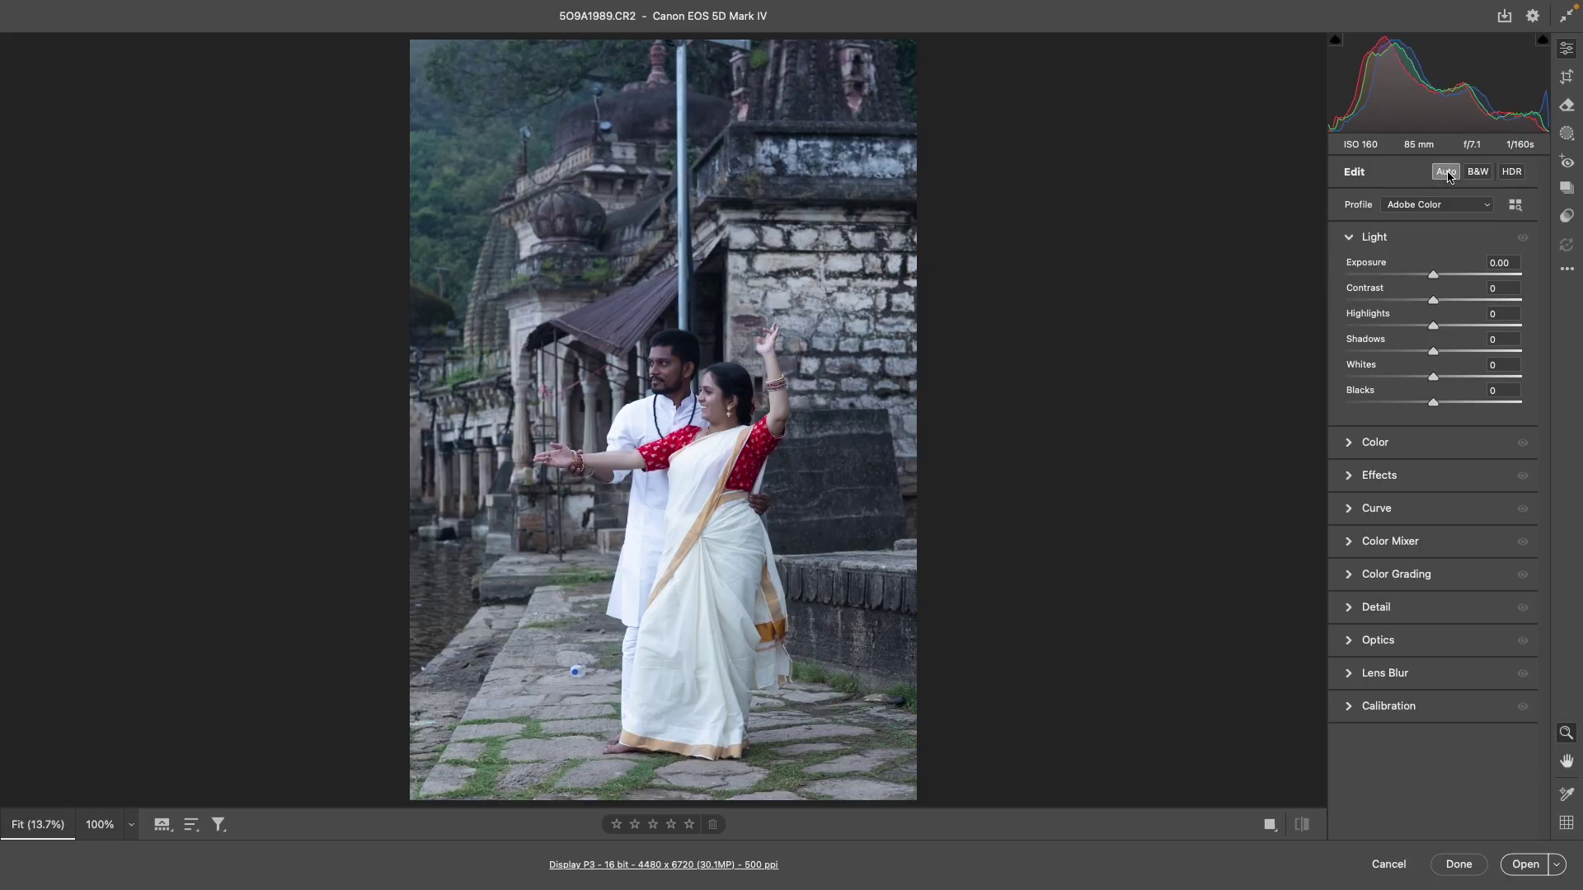
# Step: Apply Auto tone to the couple's raw photo in Camera Raw
pyautogui.click(1449, 176)
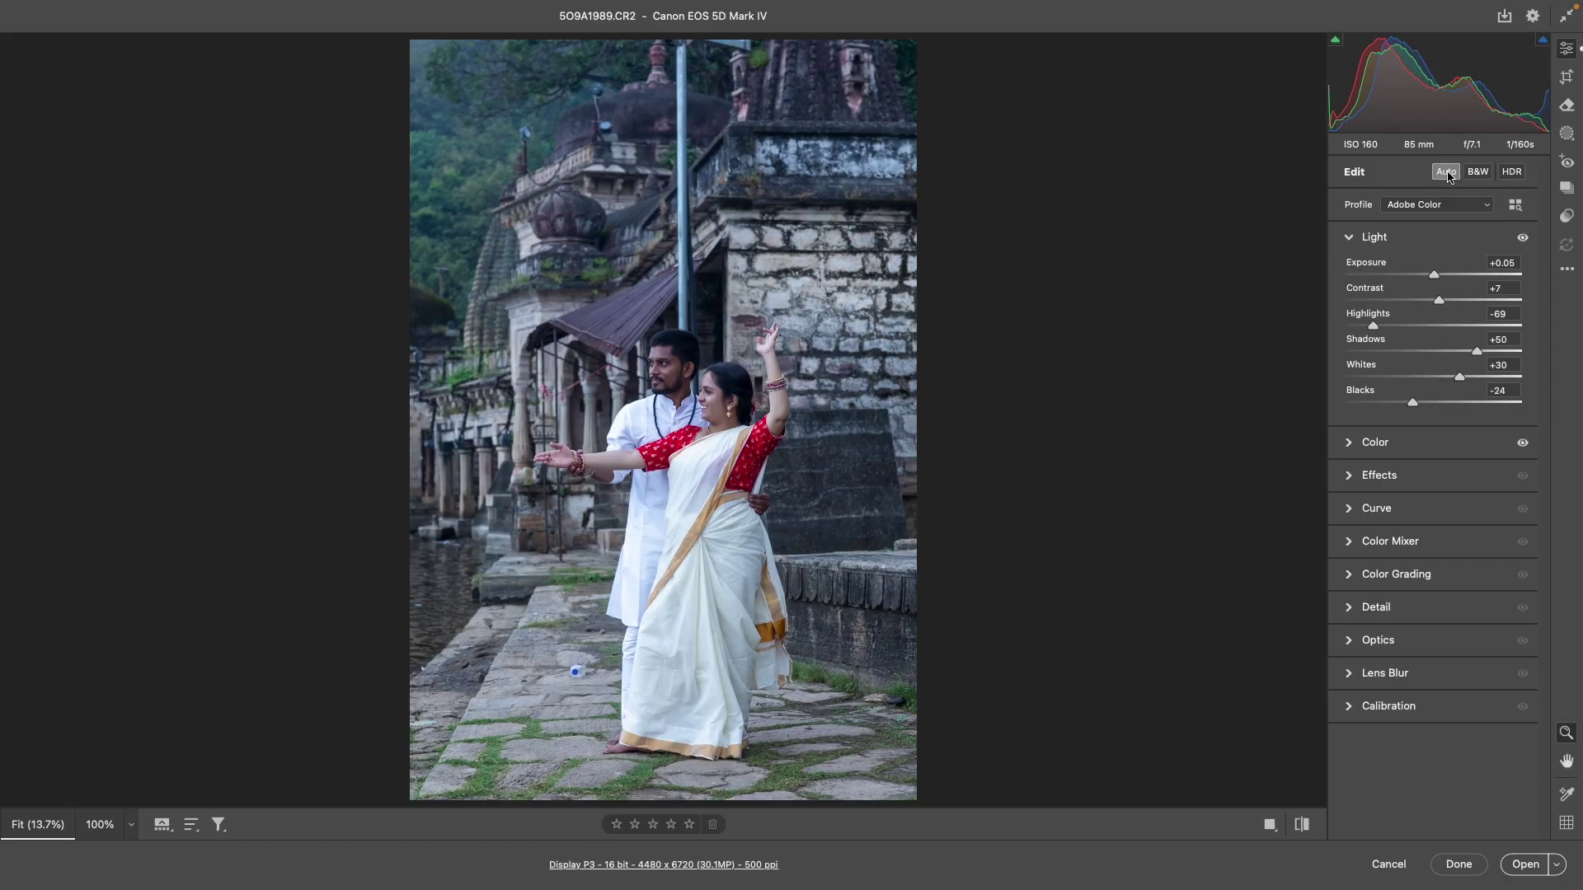
# Step: Set Temperature to 4900, Exposure to +0.30 and Highlights to -100
pyautogui.scroll(5, 679, 365)
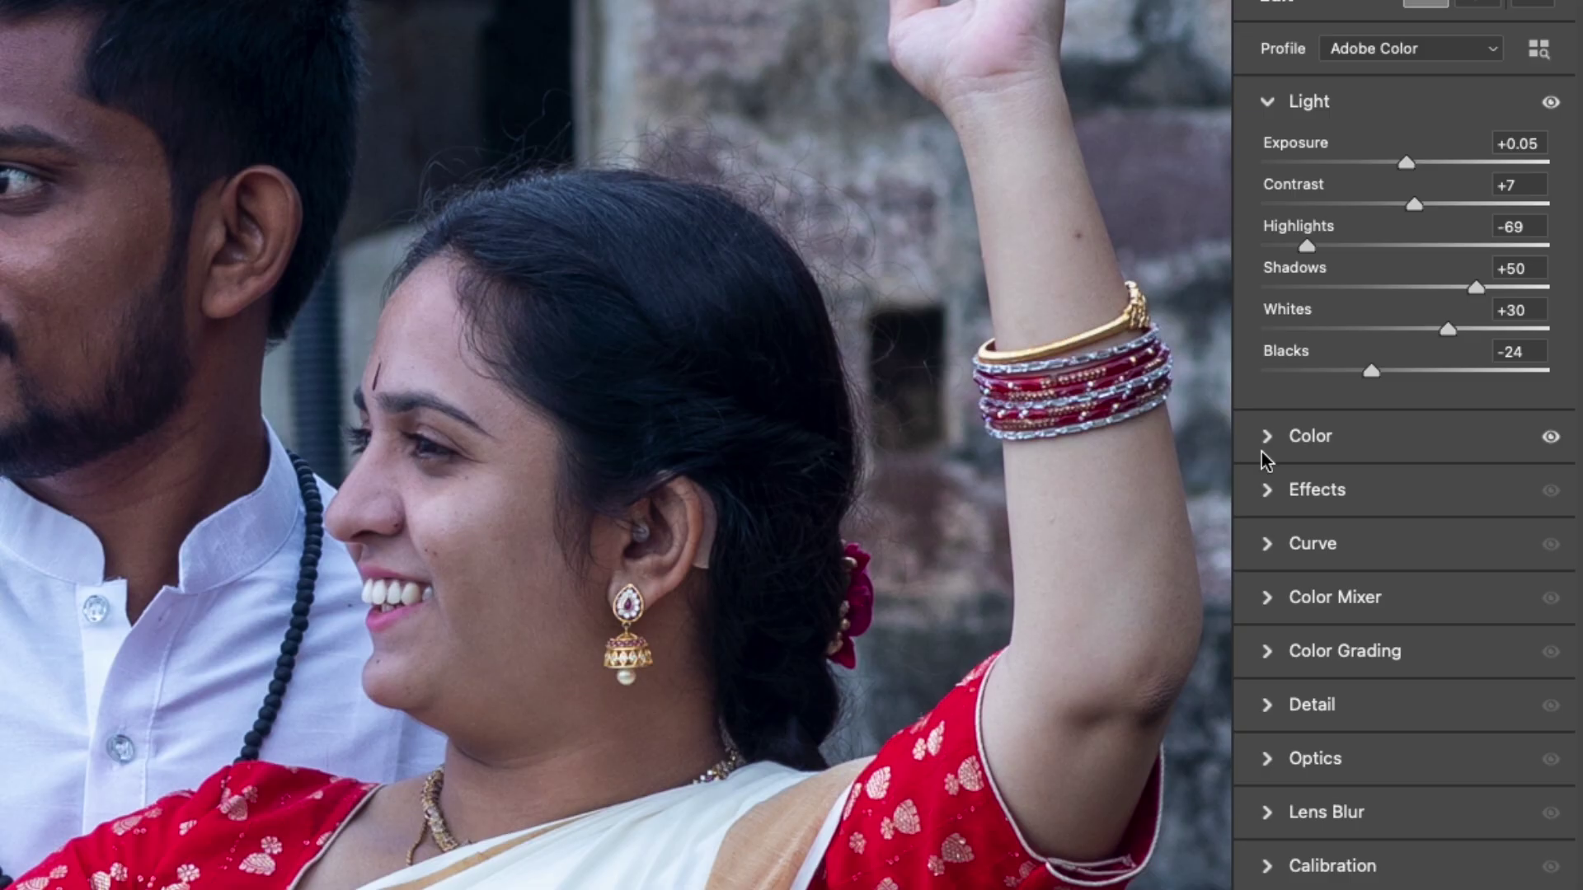
pyautogui.click(1356, 442)
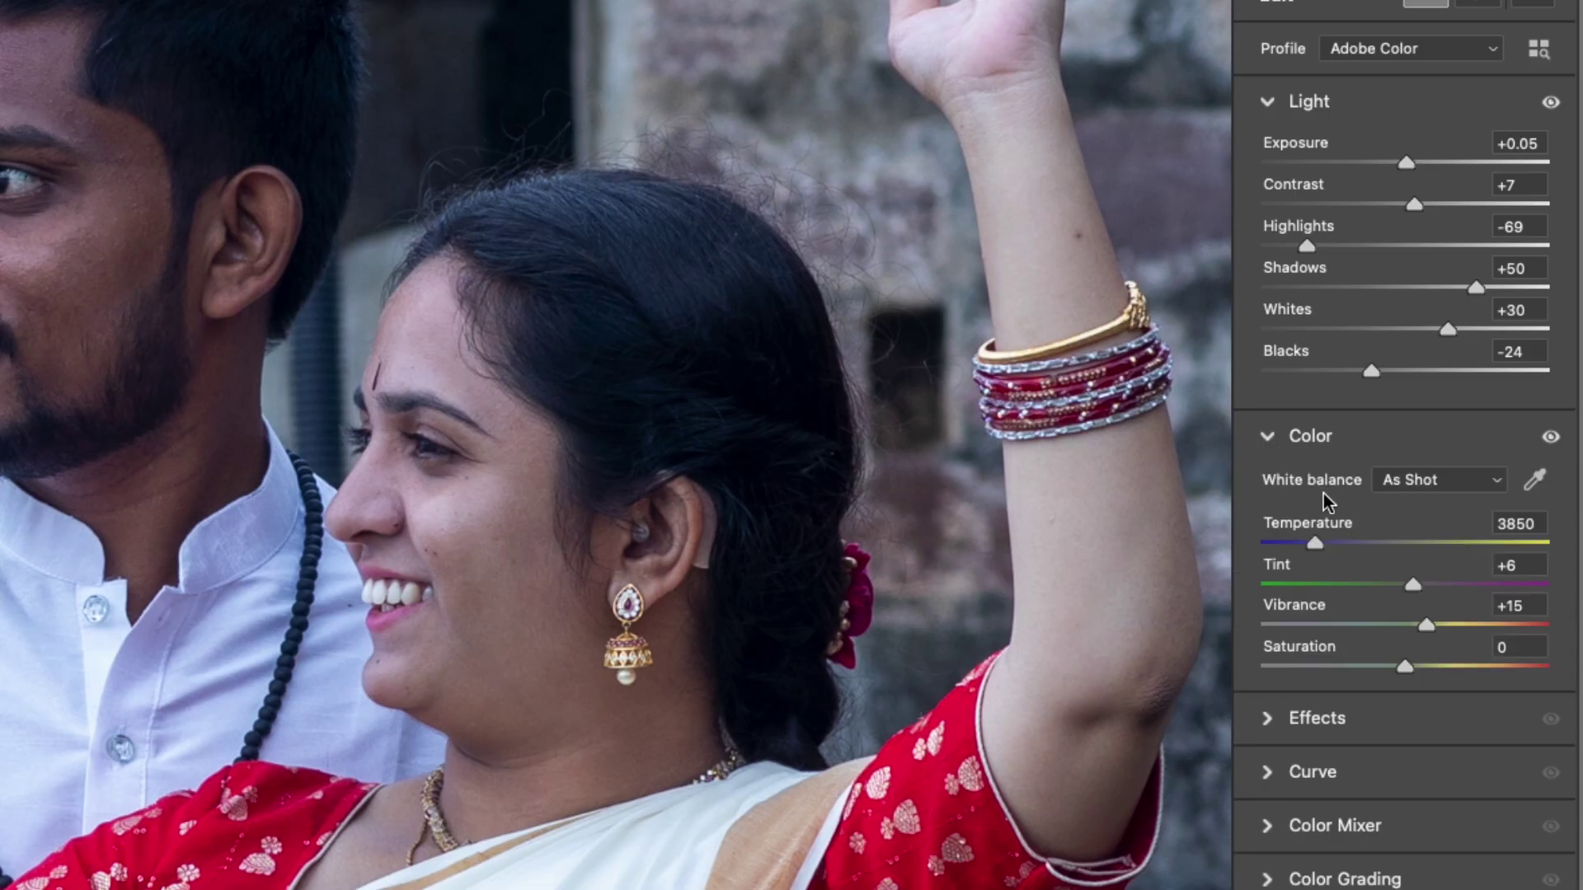
pyautogui.moveTo(1338, 541); pyautogui.dragTo(1347, 542)
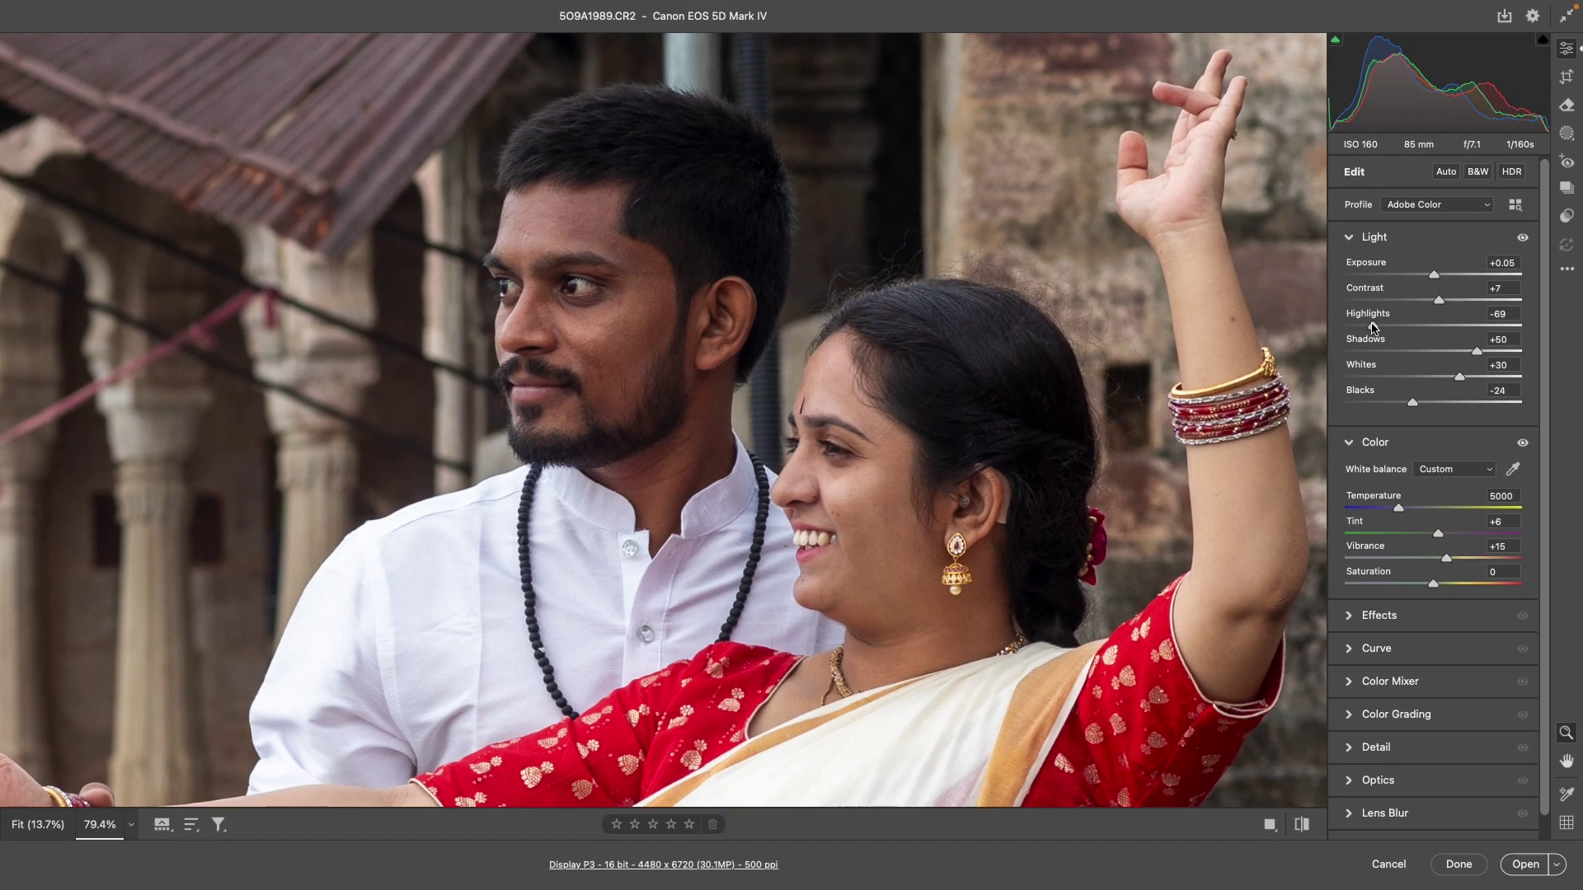
pyautogui.moveTo(1372, 327); pyautogui.dragTo(1338, 324)
pyautogui.moveTo(1438, 277); pyautogui.dragTo(1442, 278)
pyautogui.moveTo(1404, 513); pyautogui.dragTo(1435, 536)
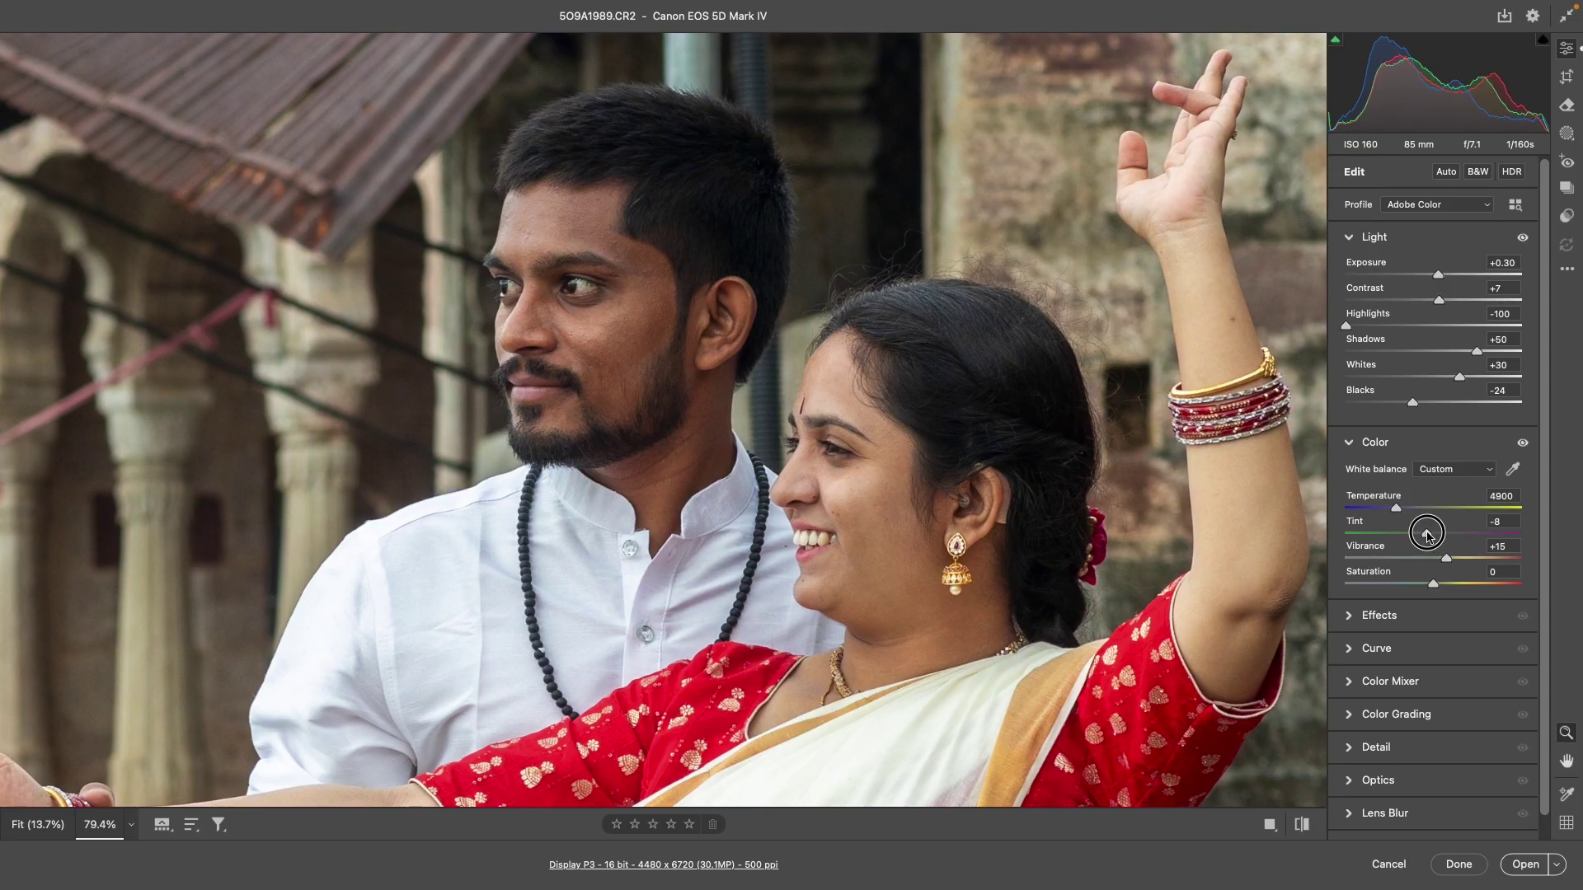
pyautogui.click(1566, 134)
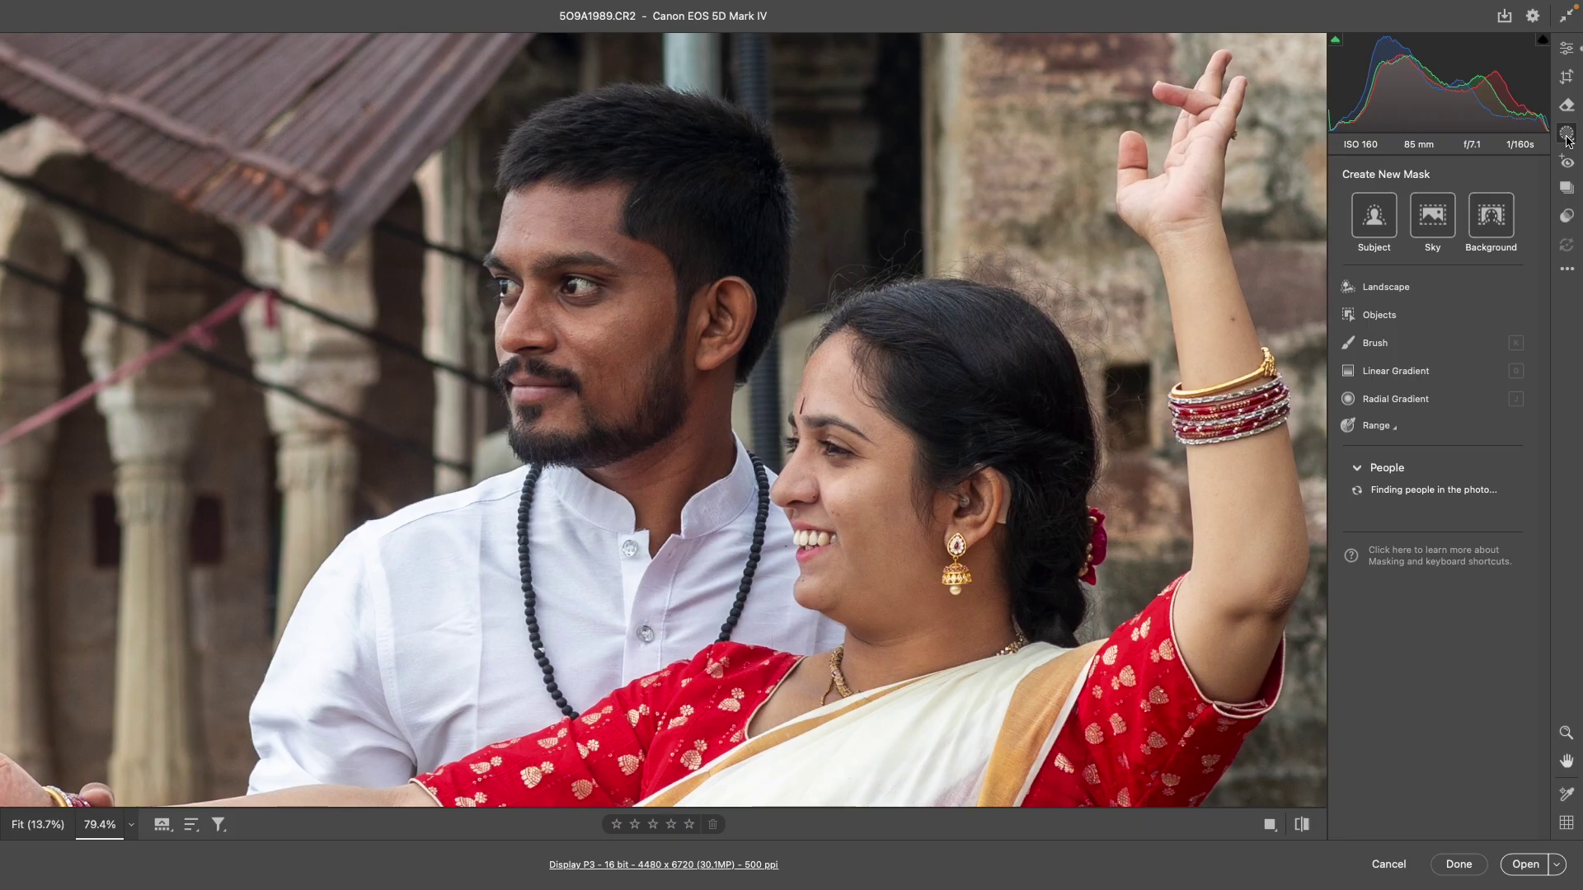
# Step: Mask the man and give him Exposure +0.45, Highlights -82, Blacks -16
pyautogui.click(1412, 517)
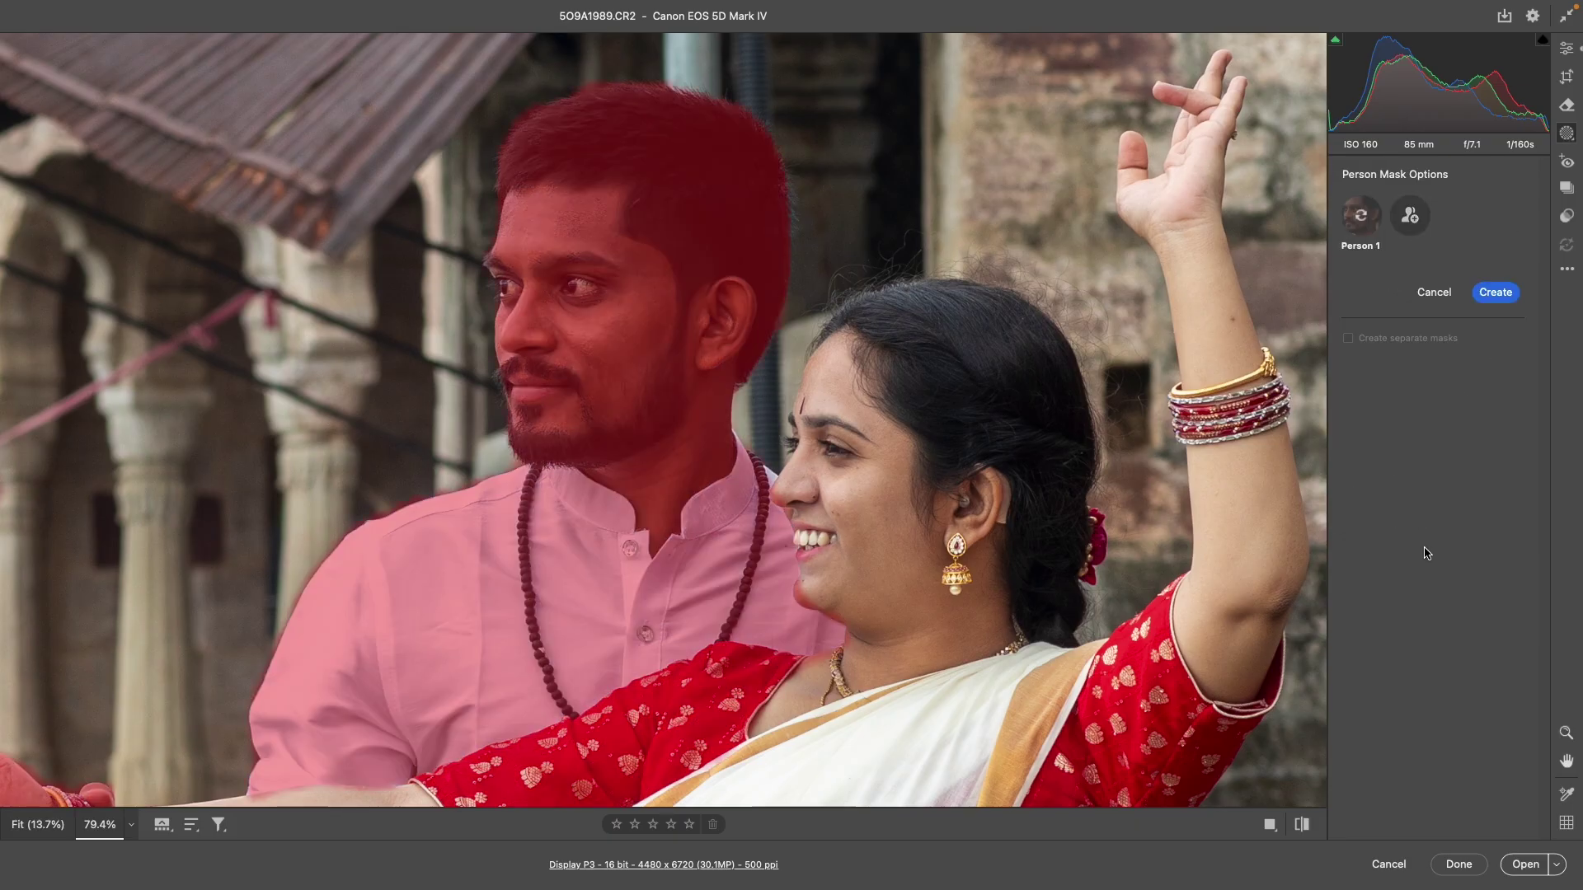
pyautogui.click(1502, 295)
pyautogui.moveTo(1436, 373)
pyautogui.mouseDown()
pyautogui.moveTo(1353, 422)
pyautogui.moveTo(1444, 369)
pyautogui.mouseUp()
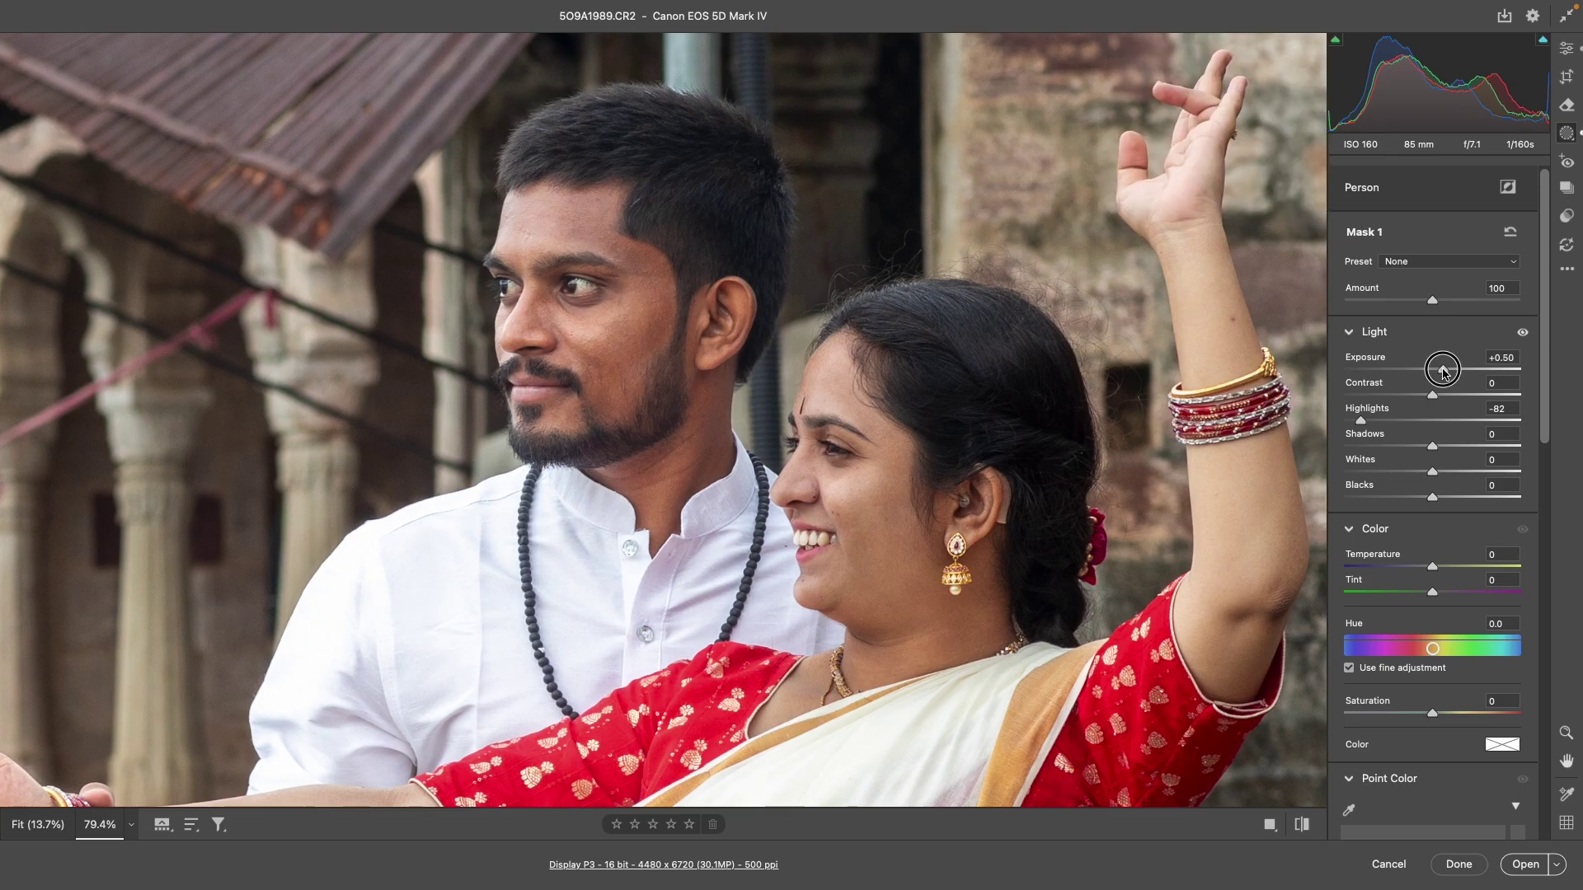
pyautogui.moveTo(1432, 498); pyautogui.dragTo(1418, 498)
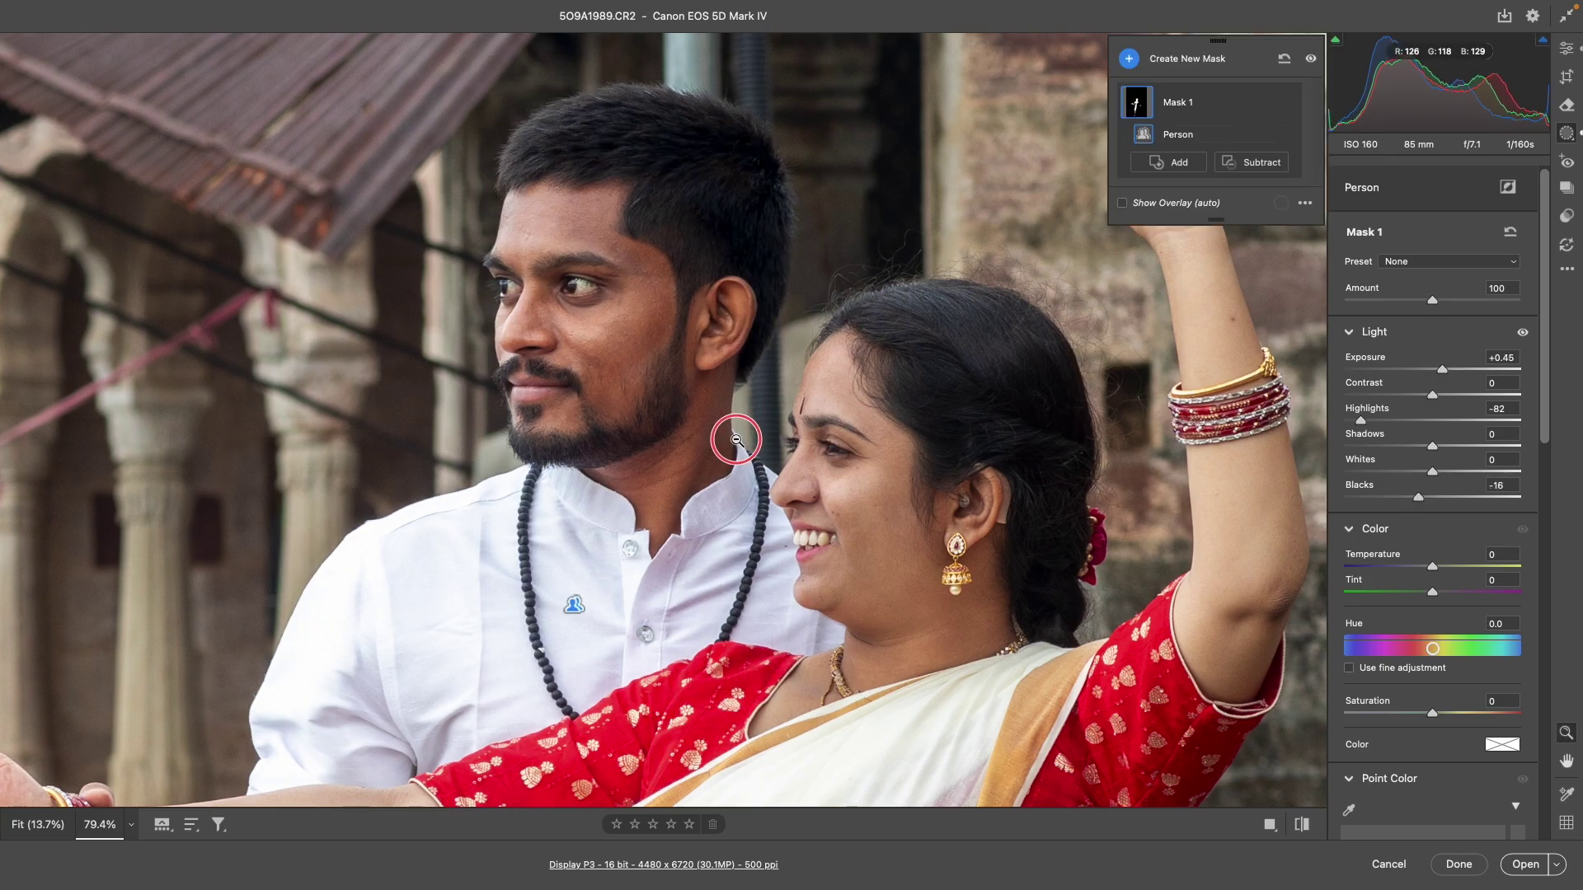
pyautogui.scroll(-5, 735, 438)
# Step: Raise the whole photo's exposure to +0.40
pyautogui.click(1566, 49)
pyautogui.moveTo(1438, 281); pyautogui.dragTo(1441, 278)
pyautogui.hotkey('ctrl', '-')
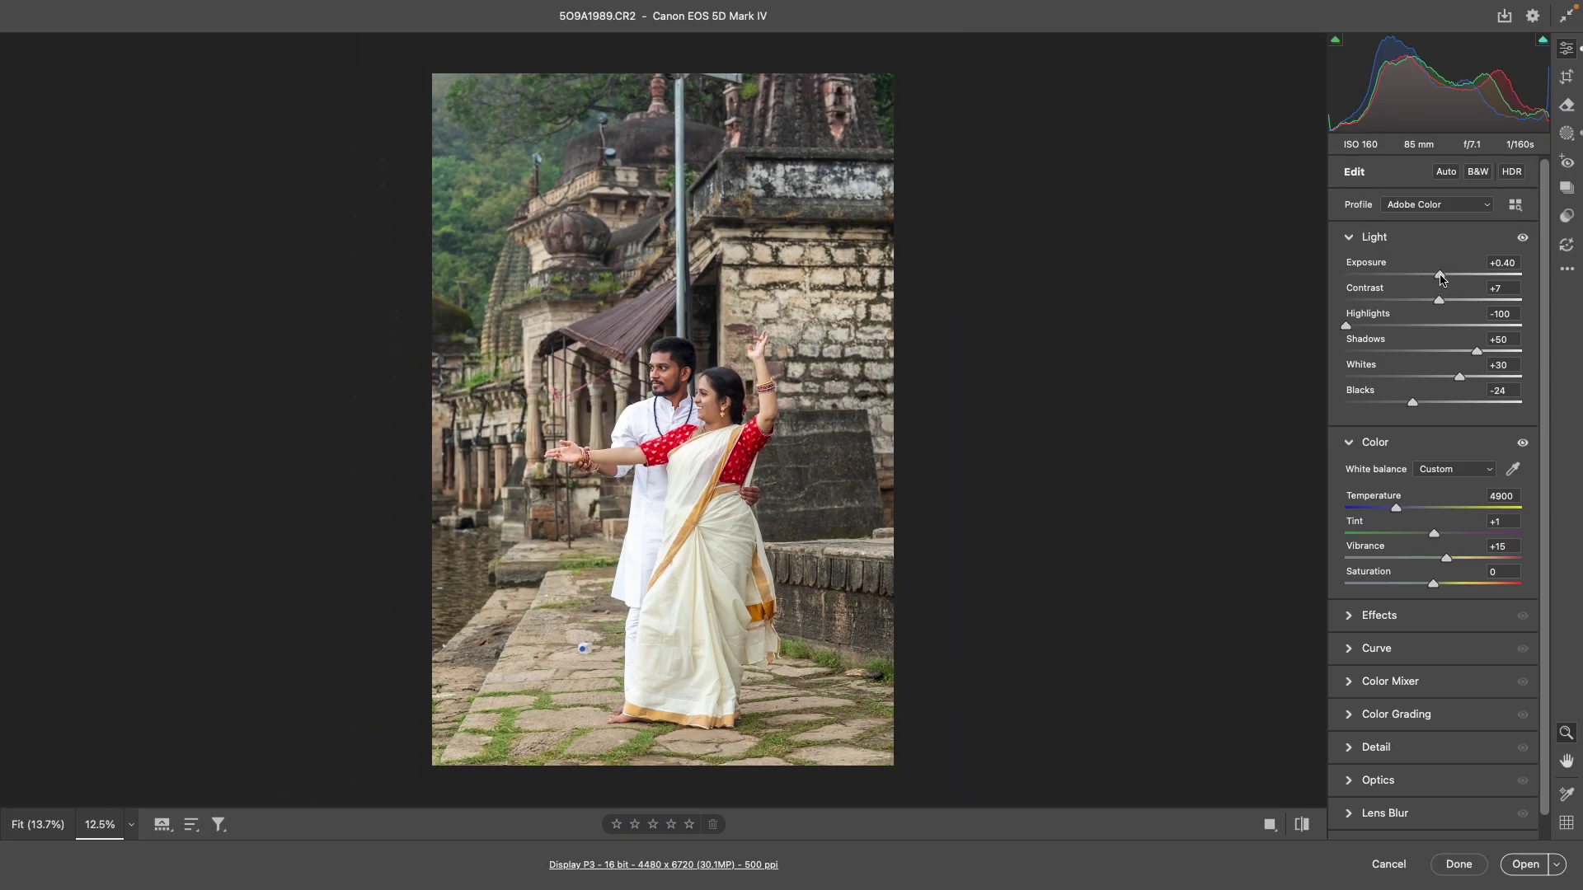
pyautogui.click(1566, 133)
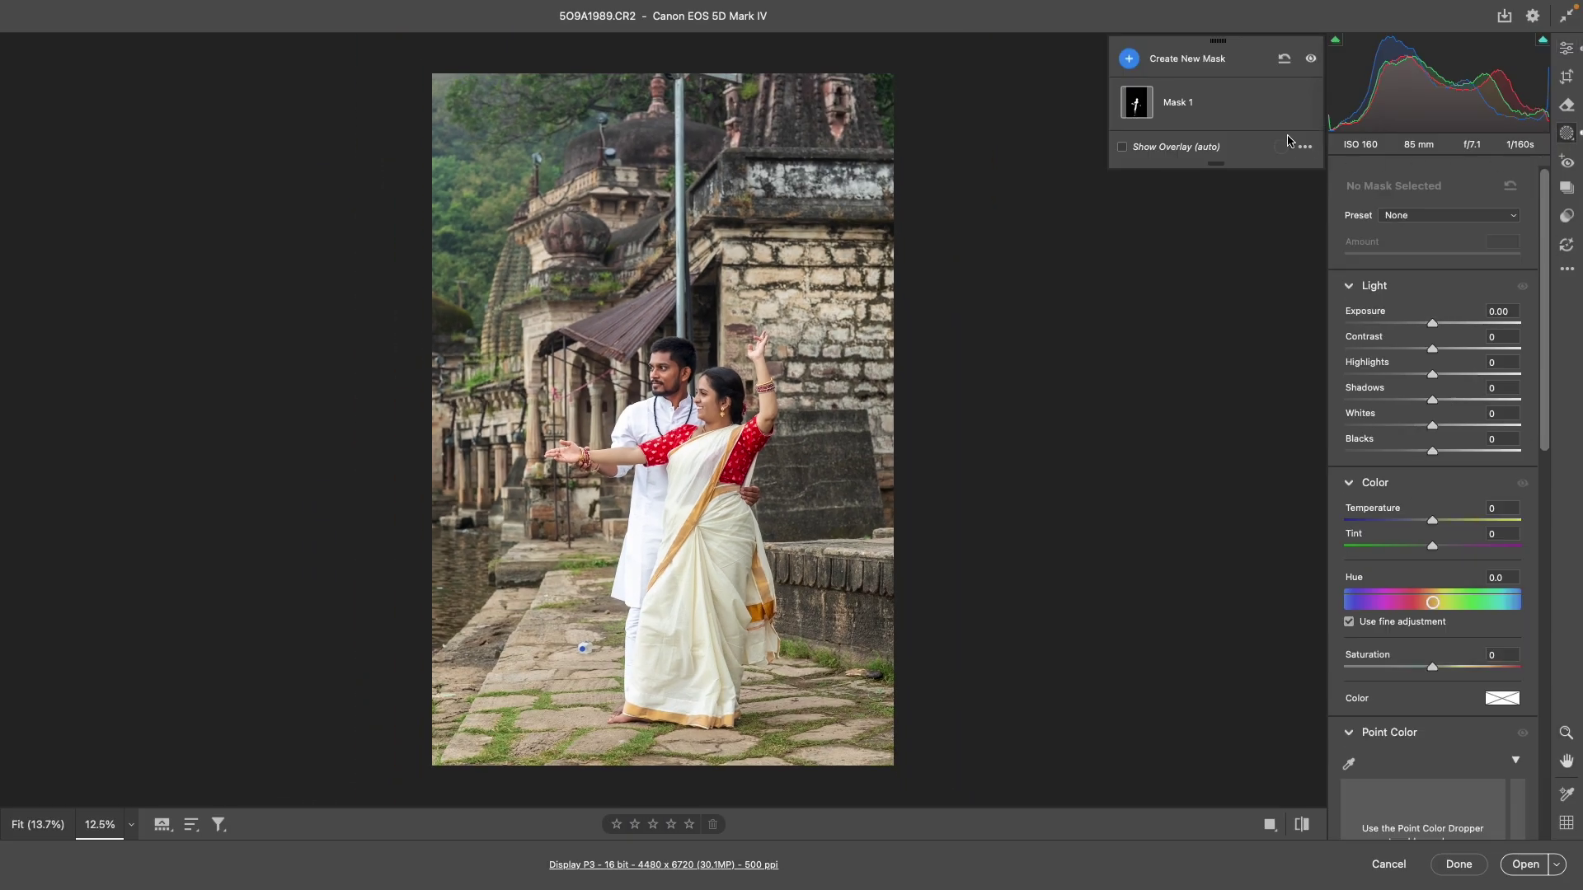
# Step: Add a background mask with Saturation -46, Exposure -0.25 and Temperature +2
pyautogui.click(1128, 58)
pyautogui.click(1269, 110)
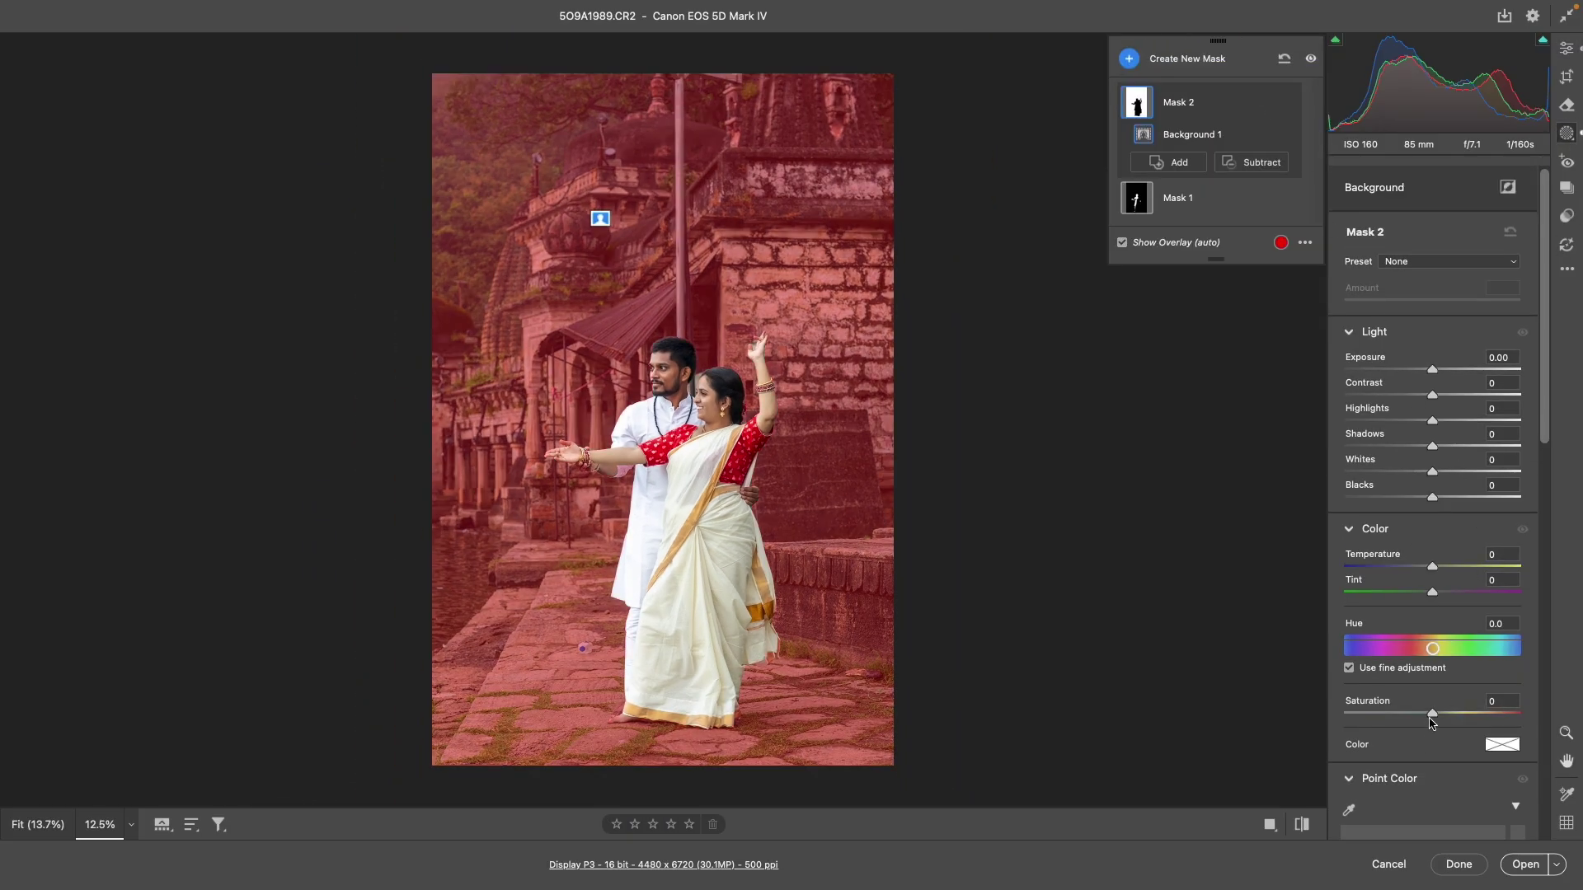
pyautogui.moveTo(1431, 717); pyautogui.dragTo(1392, 714)
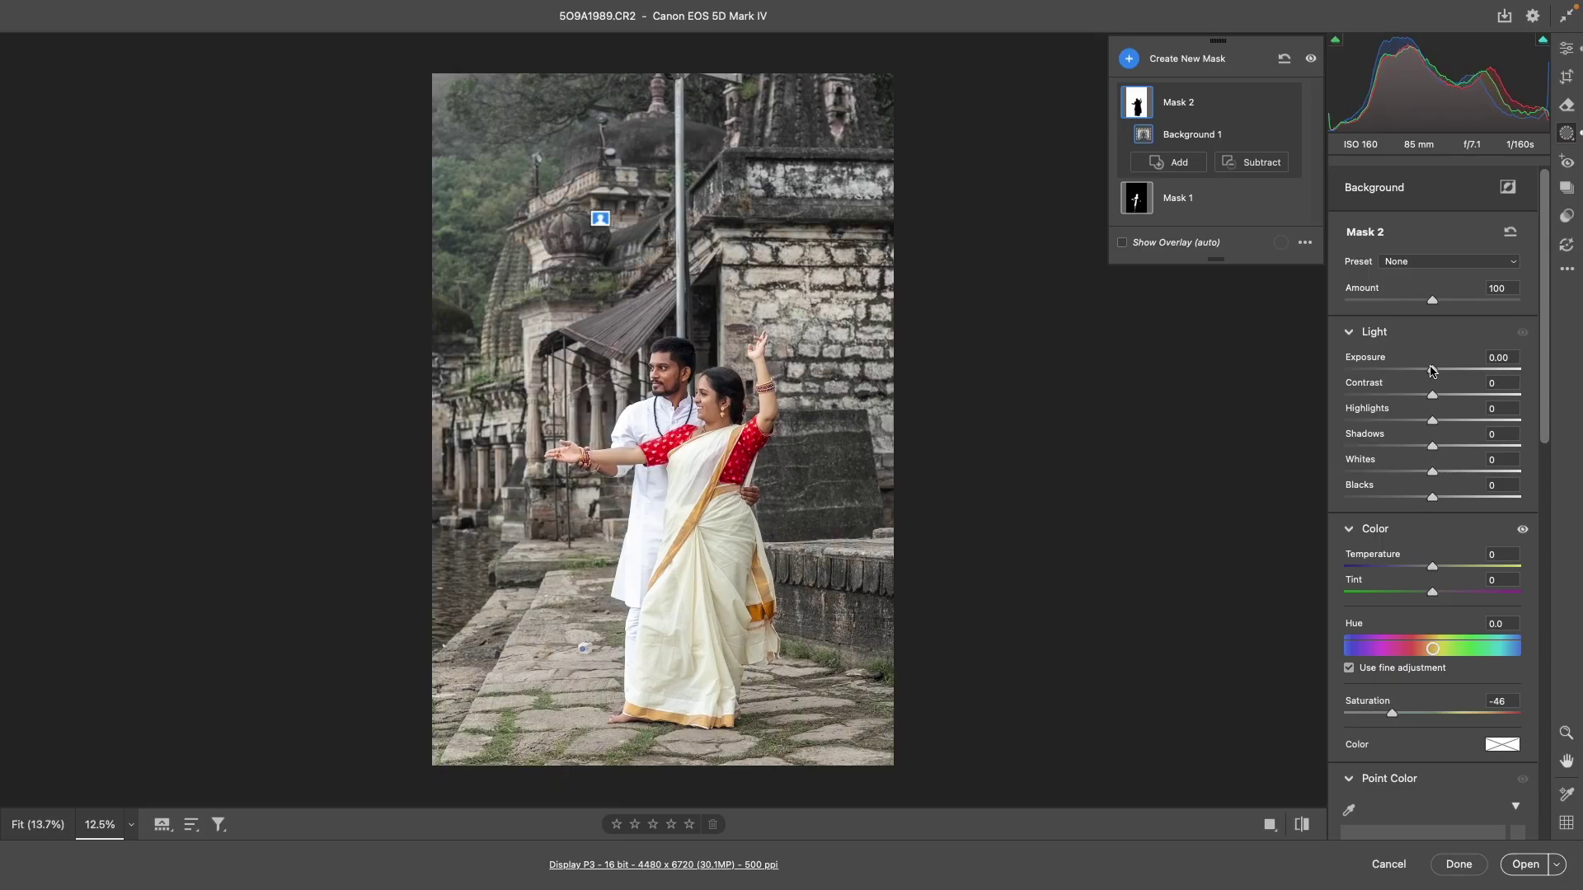
pyautogui.moveTo(1432, 369); pyautogui.dragTo(1425, 373)
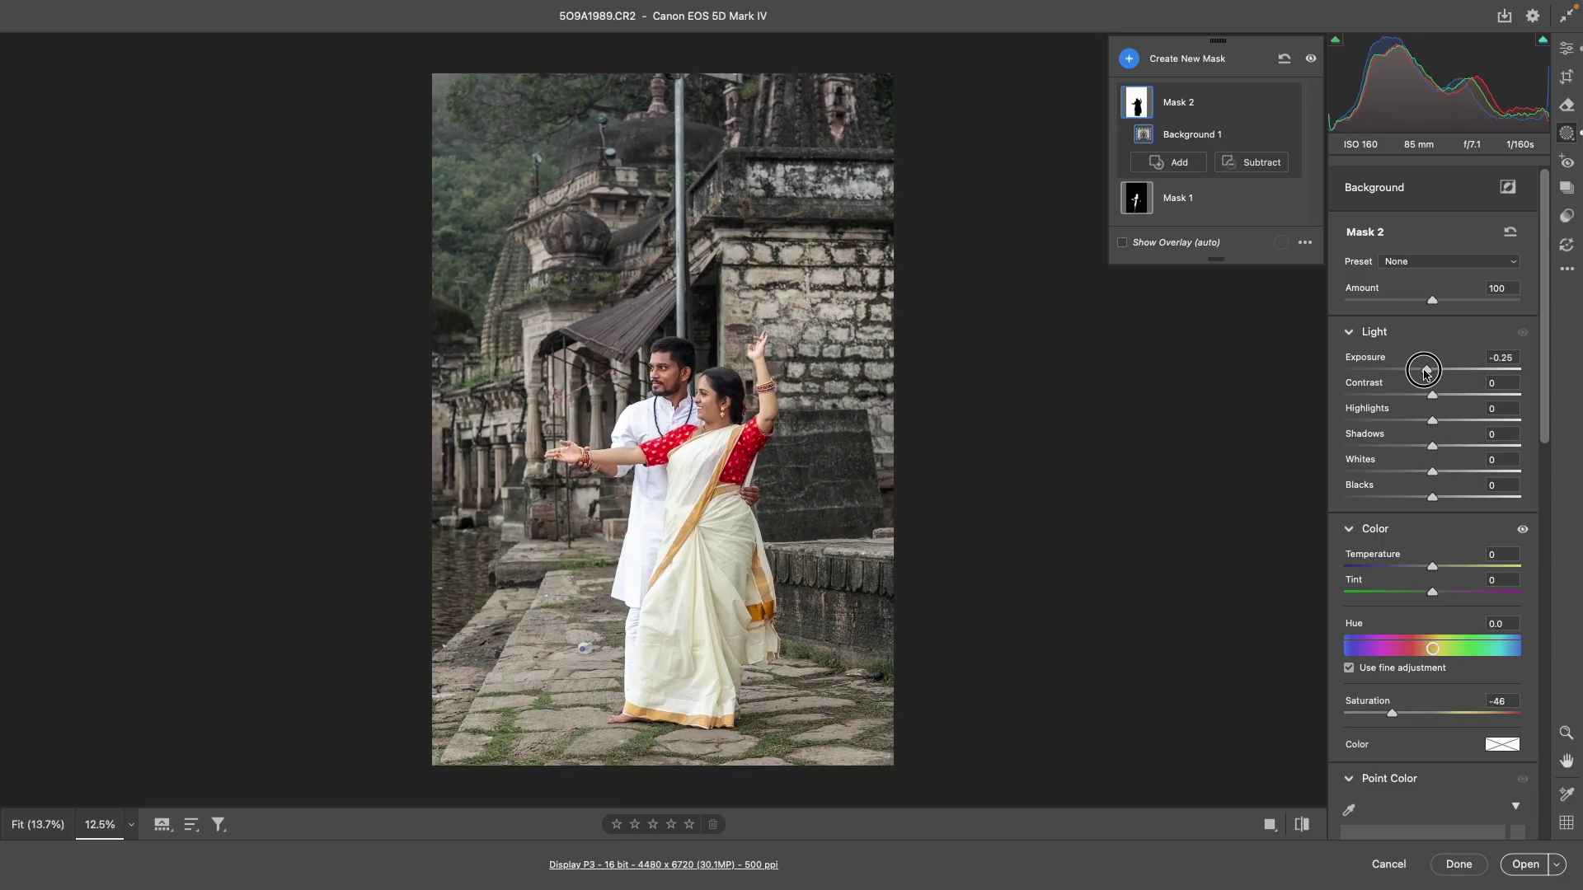
pyautogui.moveTo(1432, 566); pyautogui.dragTo(1435, 566)
pyautogui.scroll(-10, 1538, 643)
pyautogui.click(1567, 50)
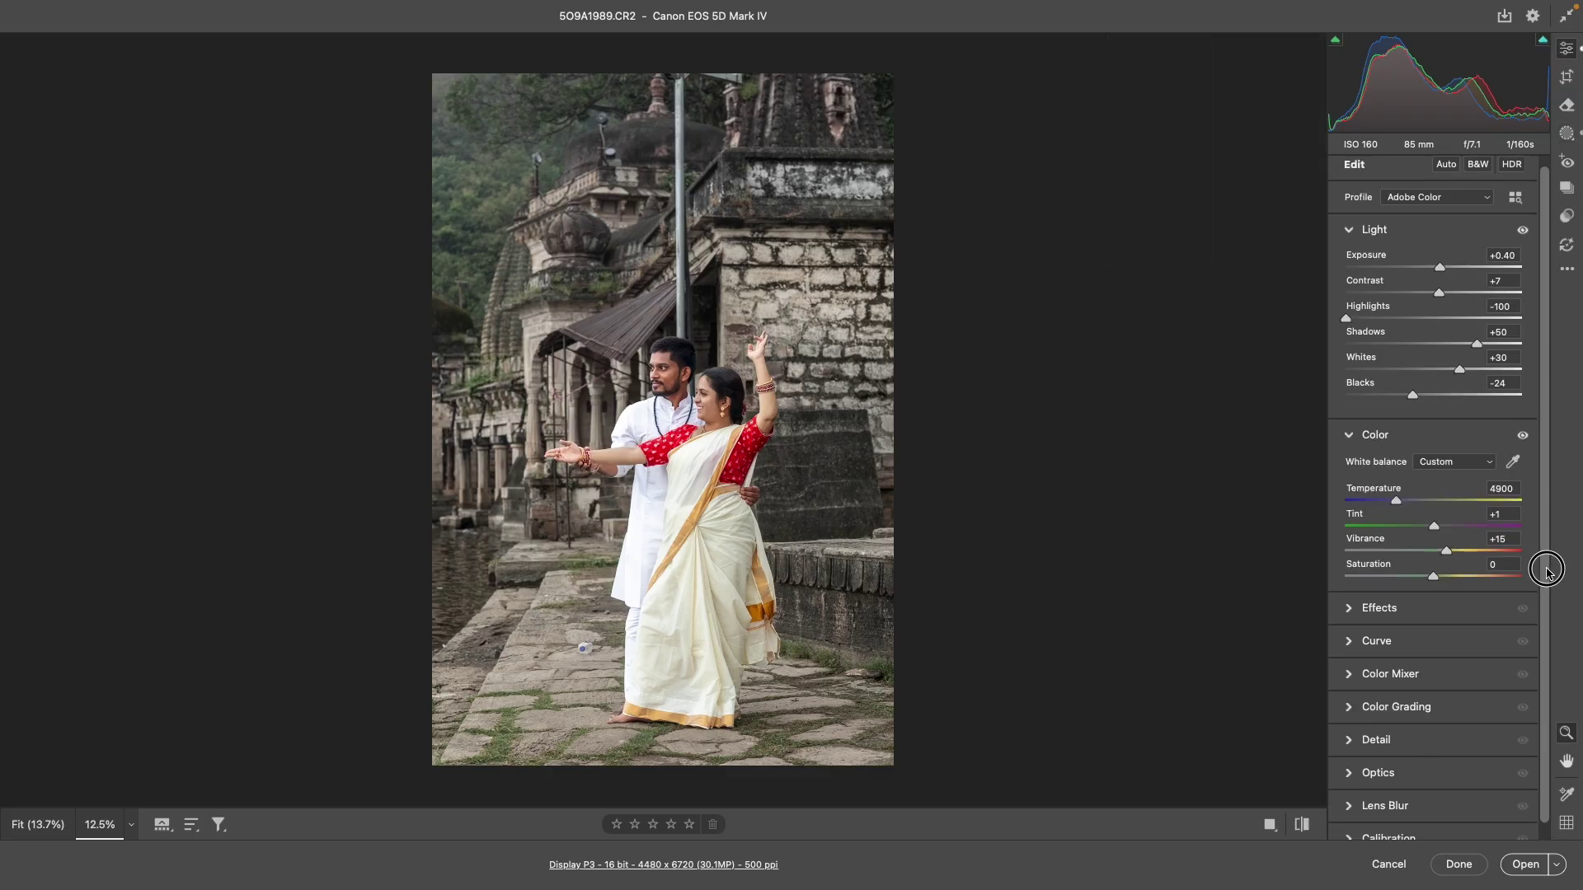
pyautogui.click(1351, 757)
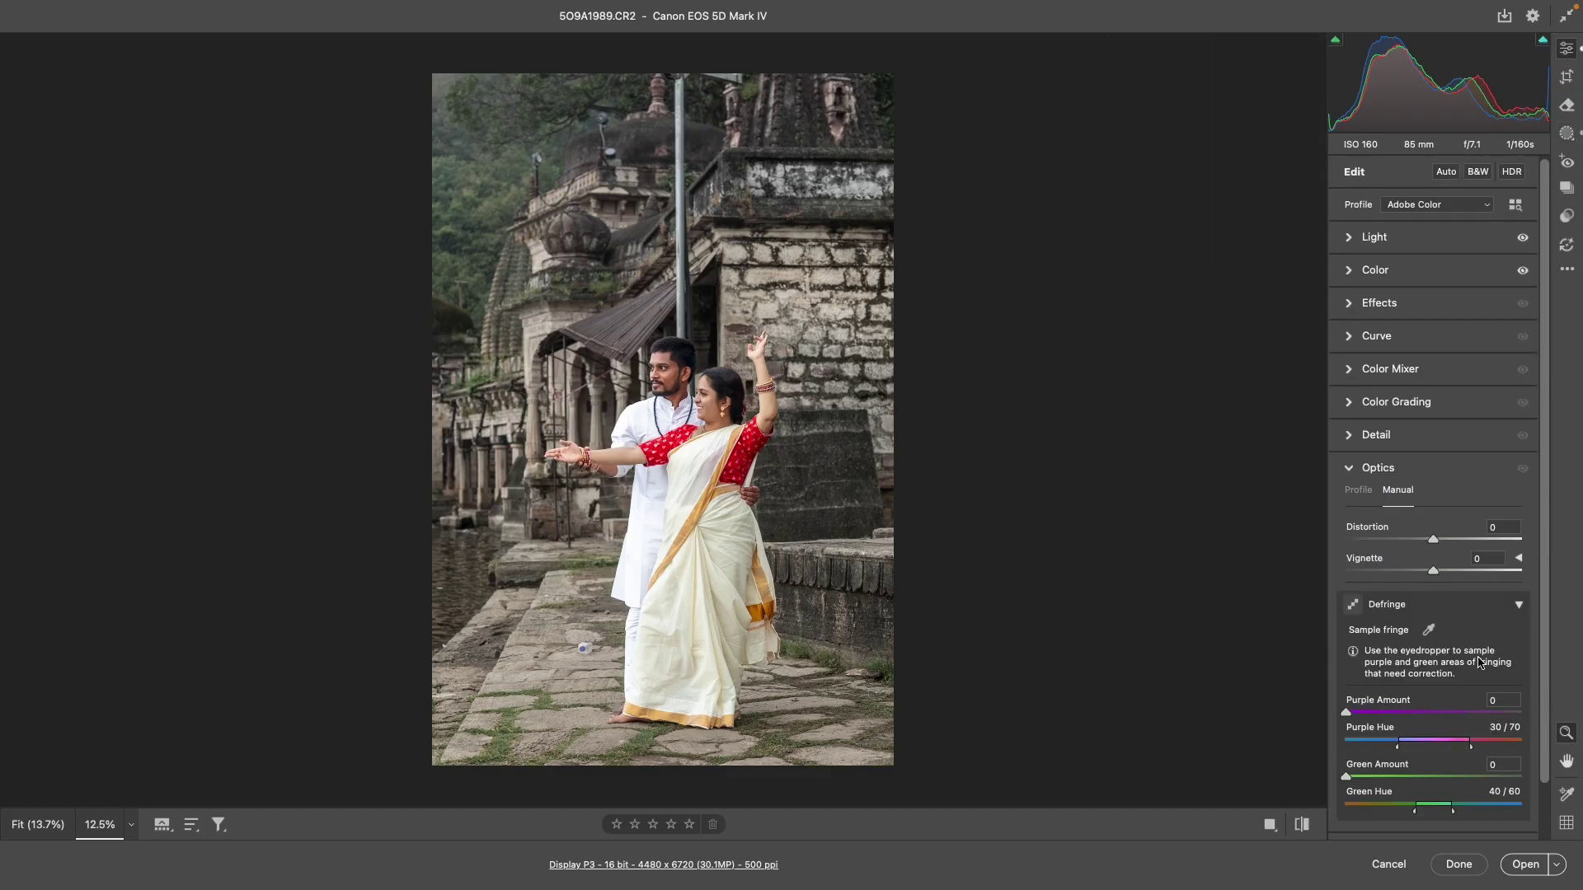
# Step: Apply lens blur at amount 50 to the temple and open the photo in Photoshop
pyautogui.moveTo(1544, 628); pyautogui.dragTo(1548, 712)
pyautogui.click(1408, 796)
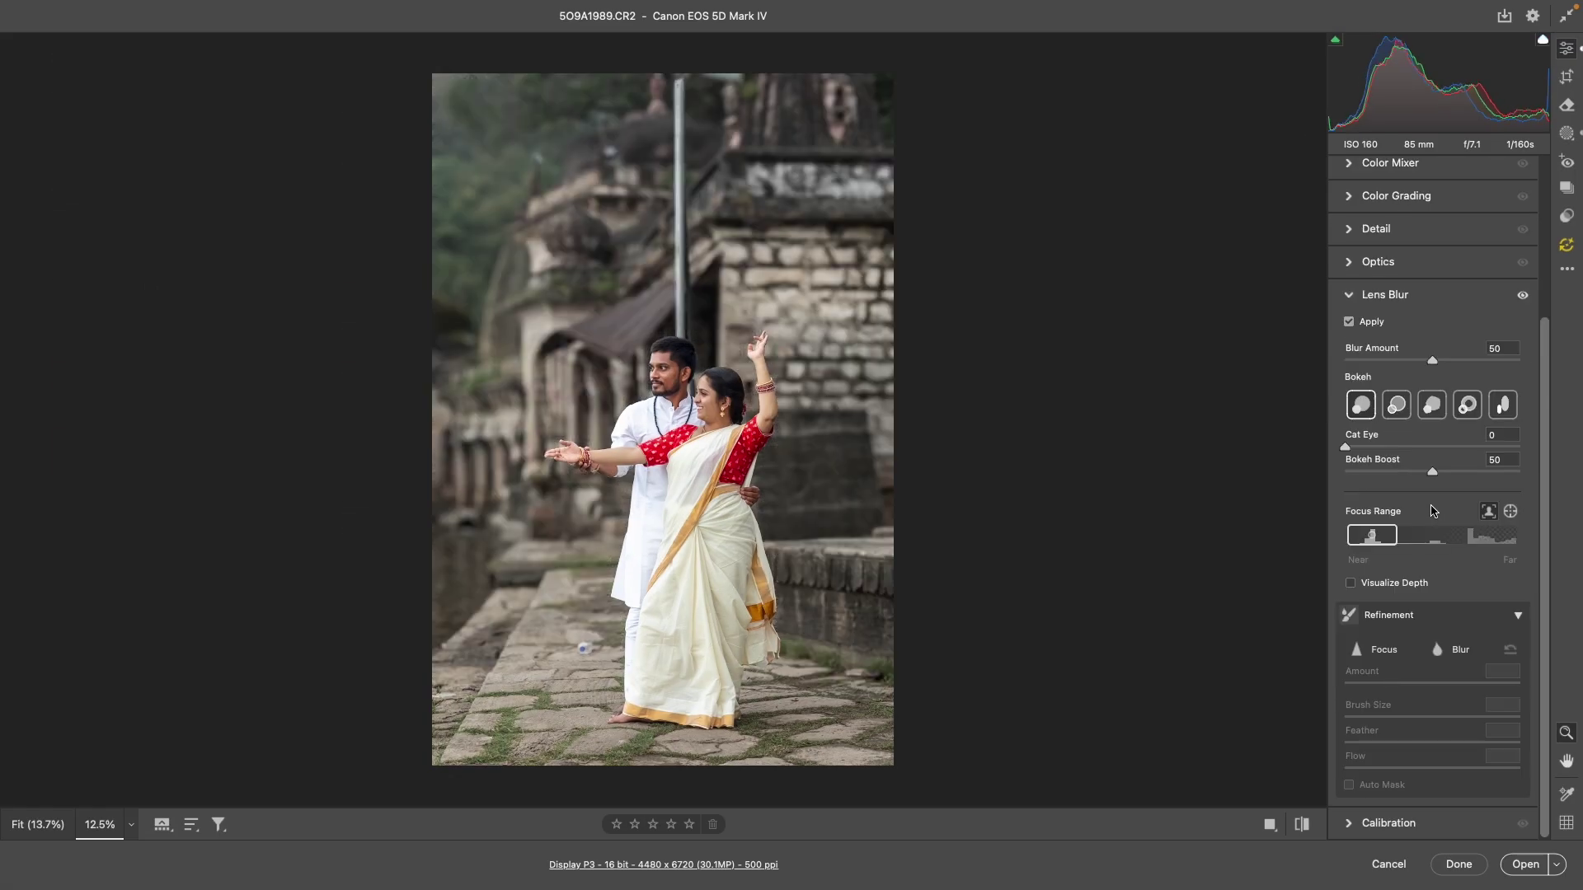
pyautogui.moveTo(1370, 535)
pyautogui.click(1350, 583)
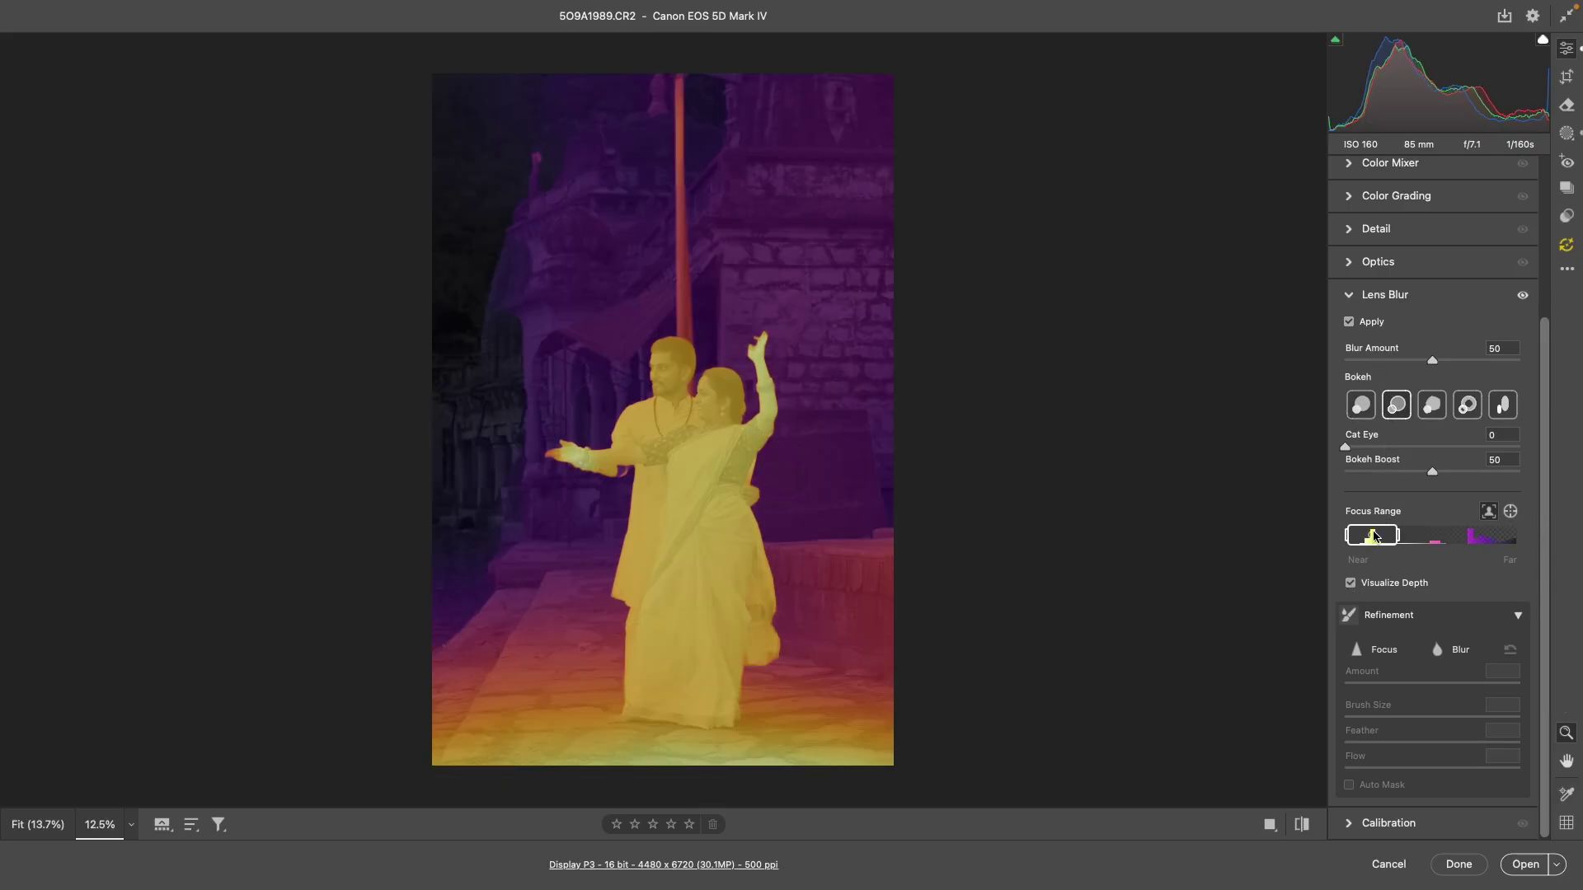
pyautogui.click(1350, 584)
pyautogui.click(1432, 406)
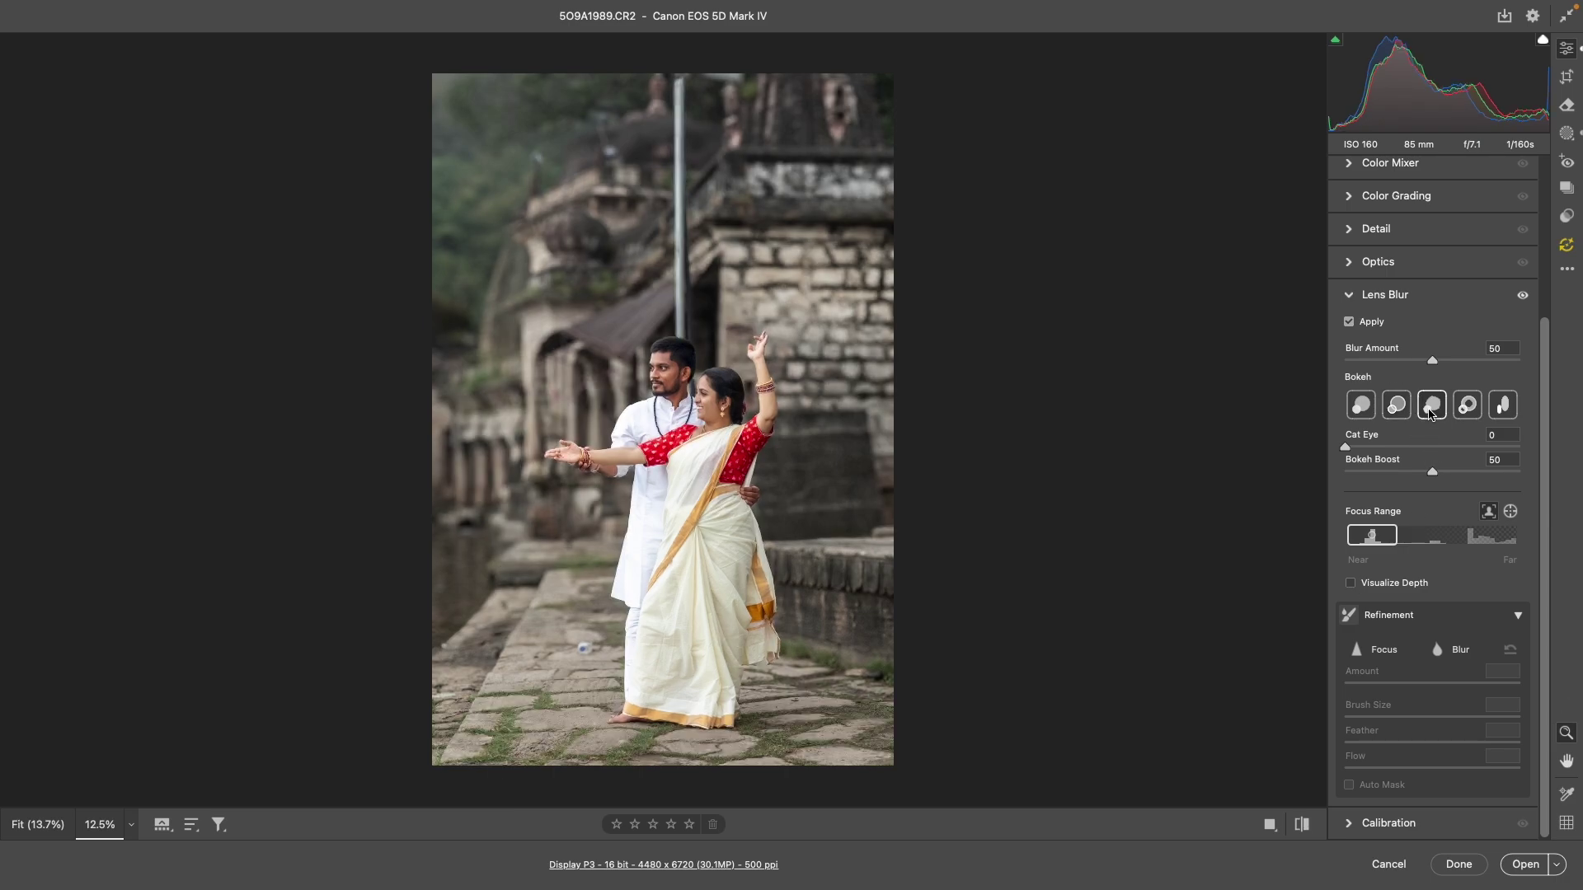
pyautogui.click(1527, 866)
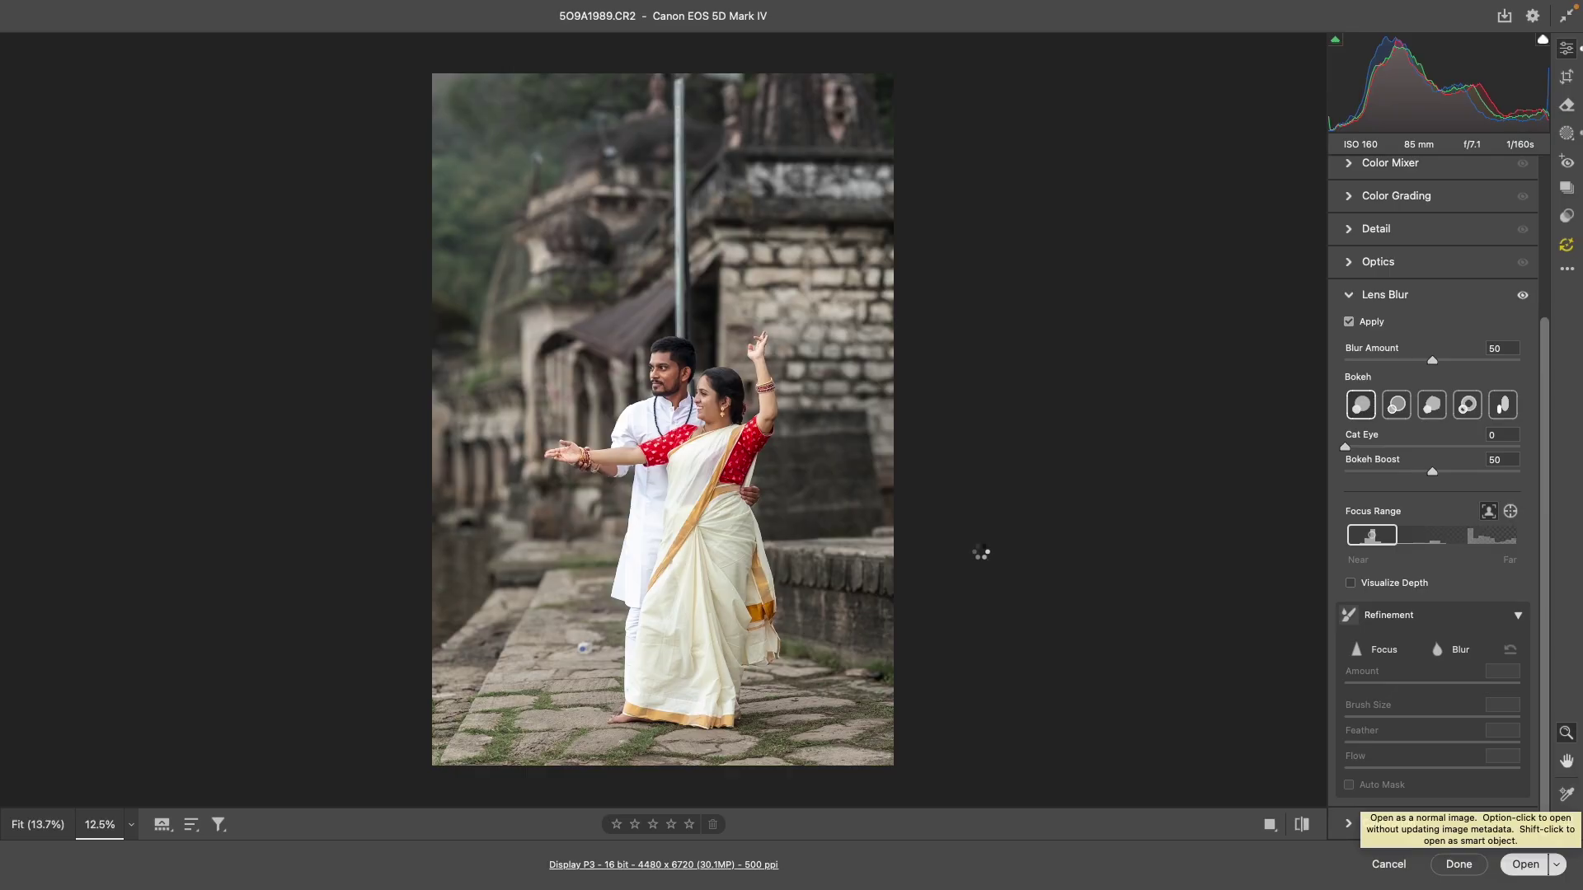
pyautogui.click(981, 553)
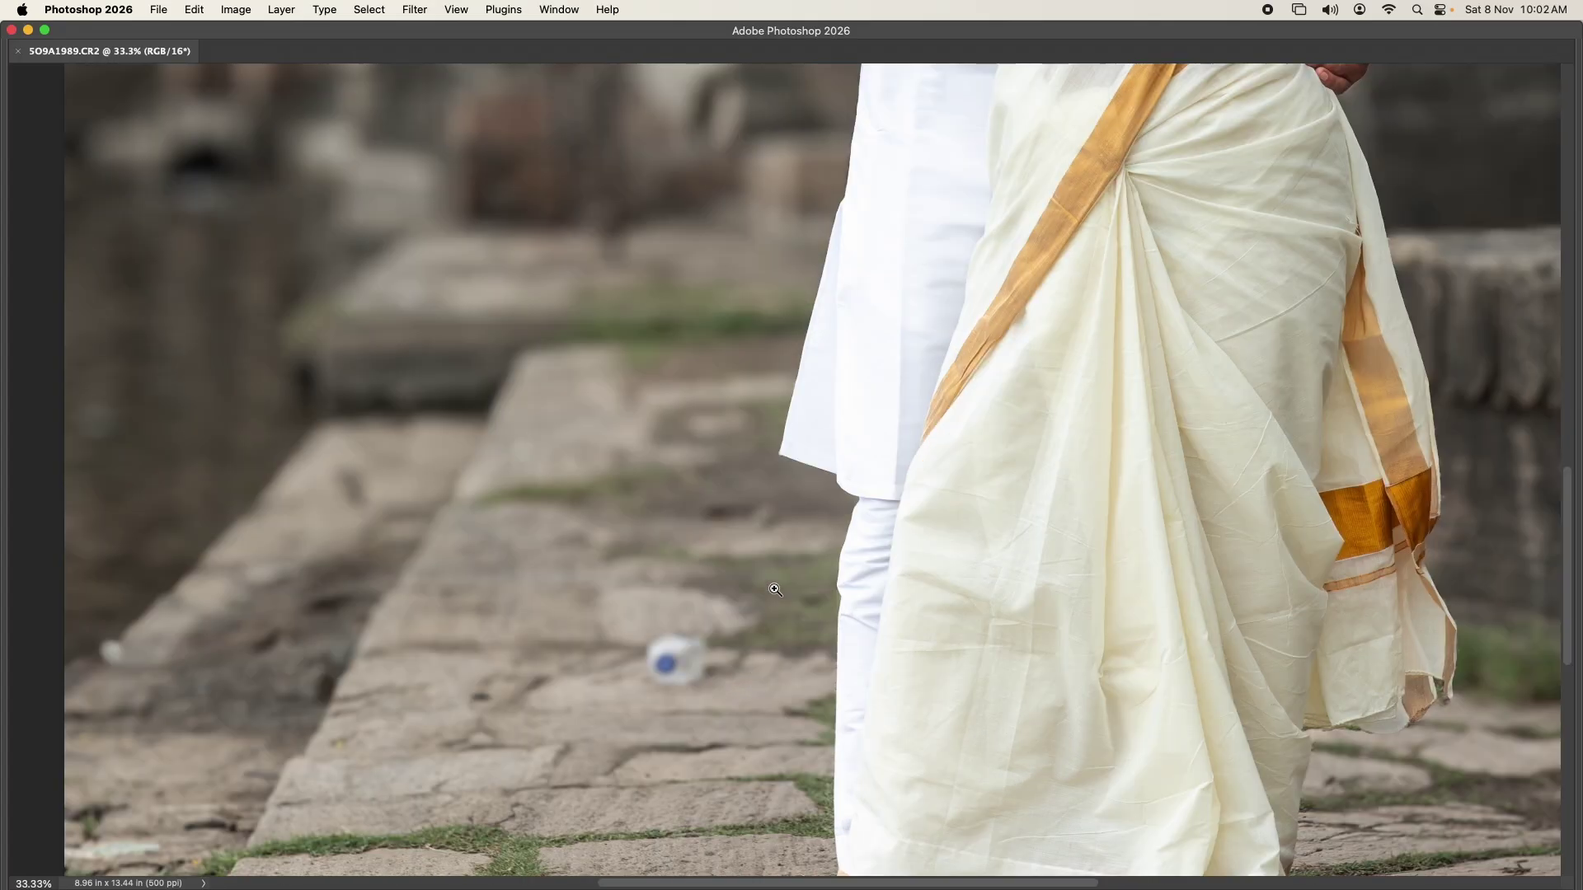
# Step: Patch out the plastic bottle on the stone path at 50% zoom
pyautogui.click(775, 590)
pyautogui.press('Tab')
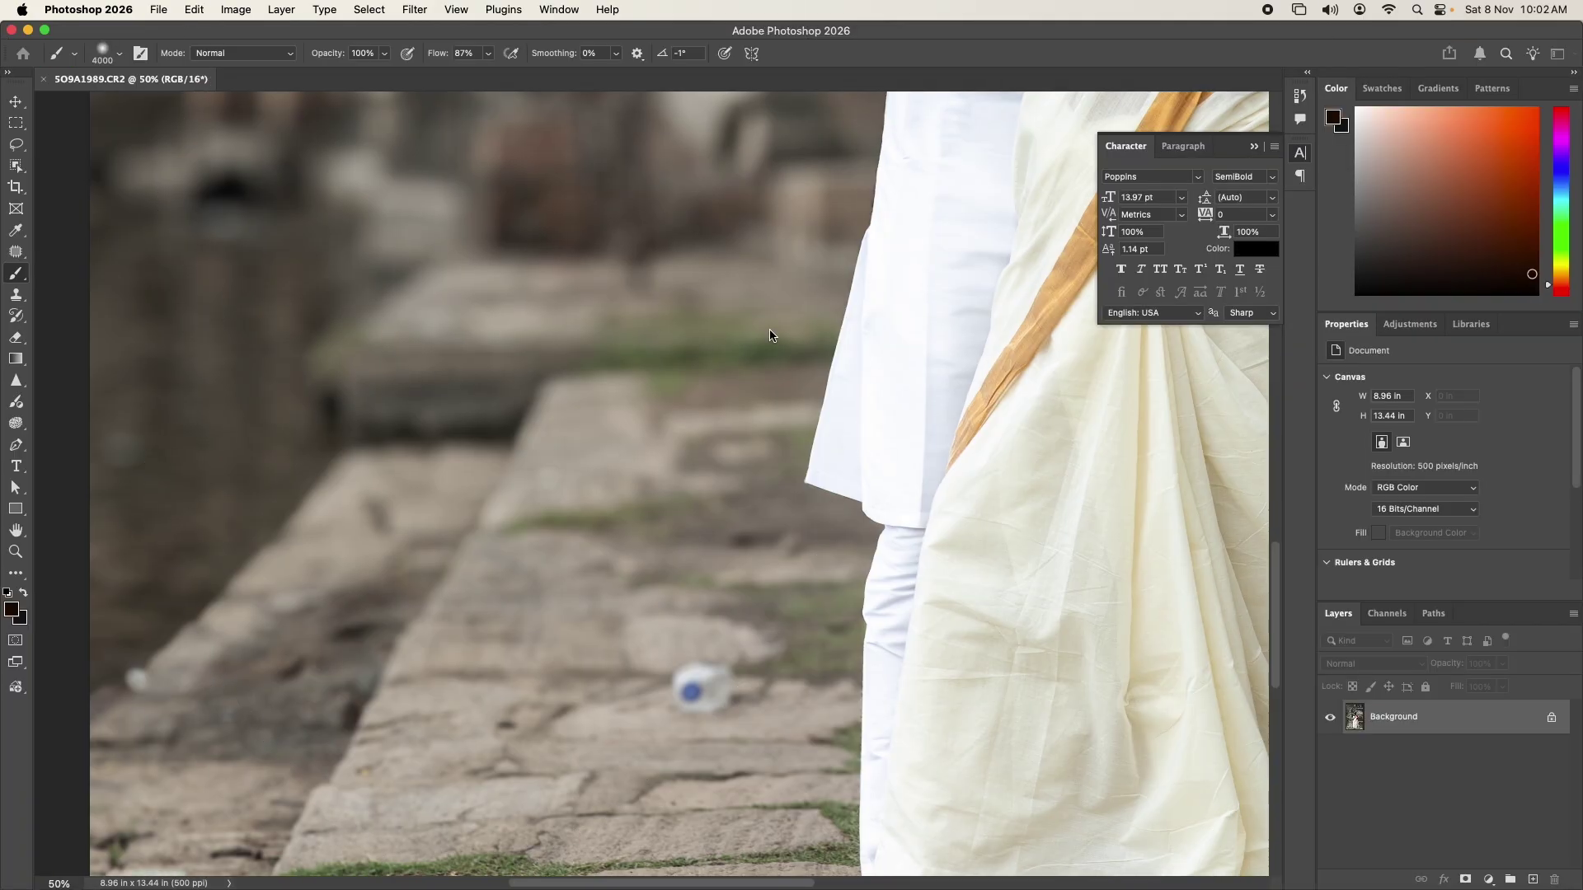
pyautogui.press('Tab')
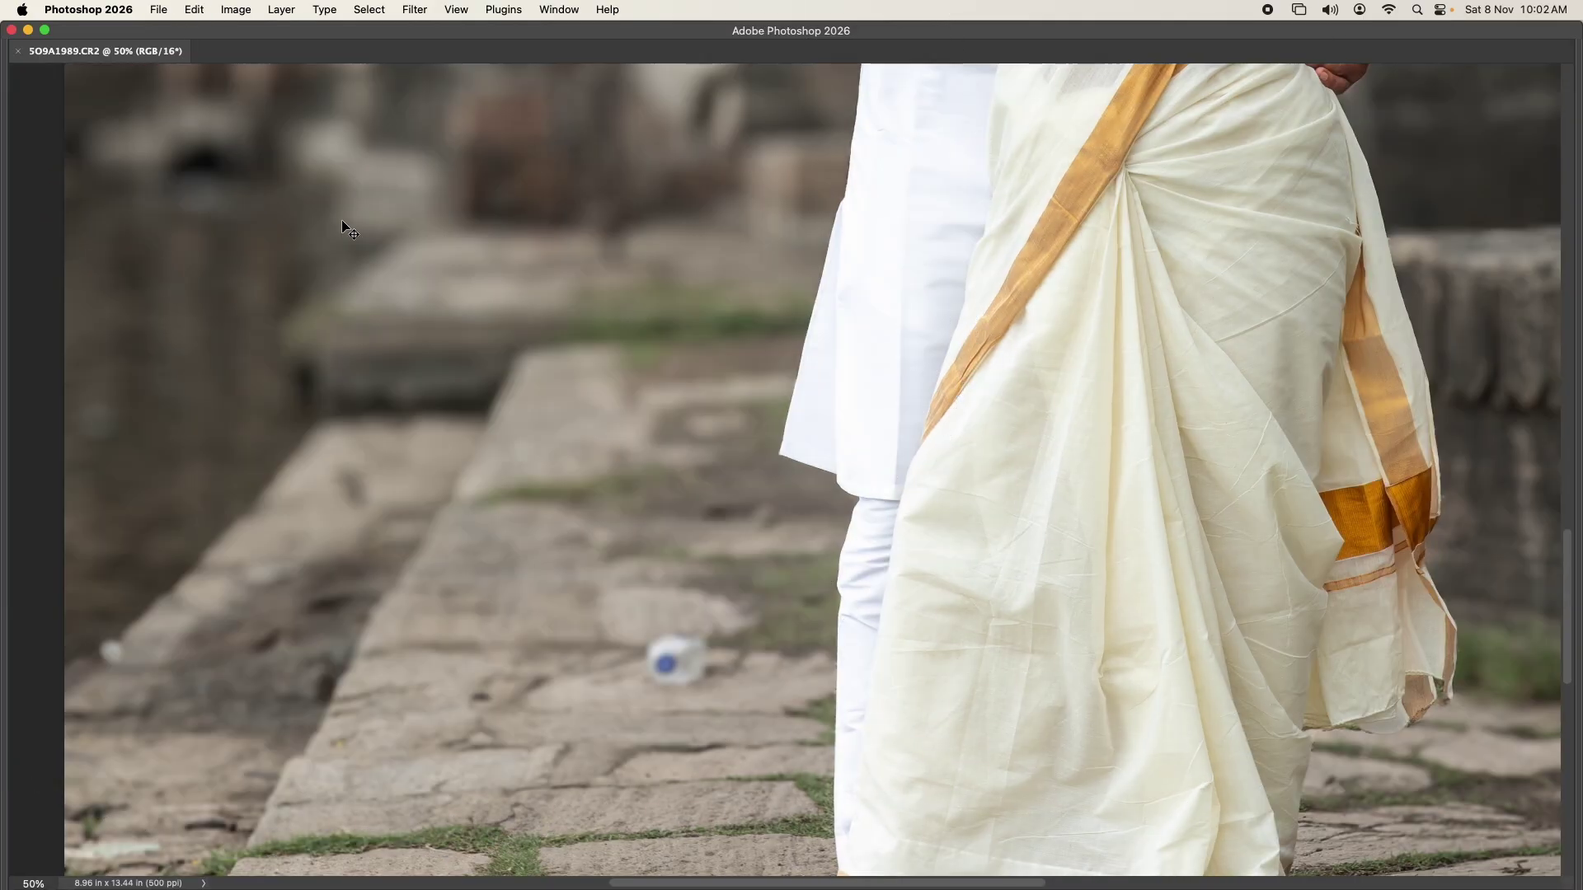
pyautogui.press('super+0')
pyautogui.click(770, 748)
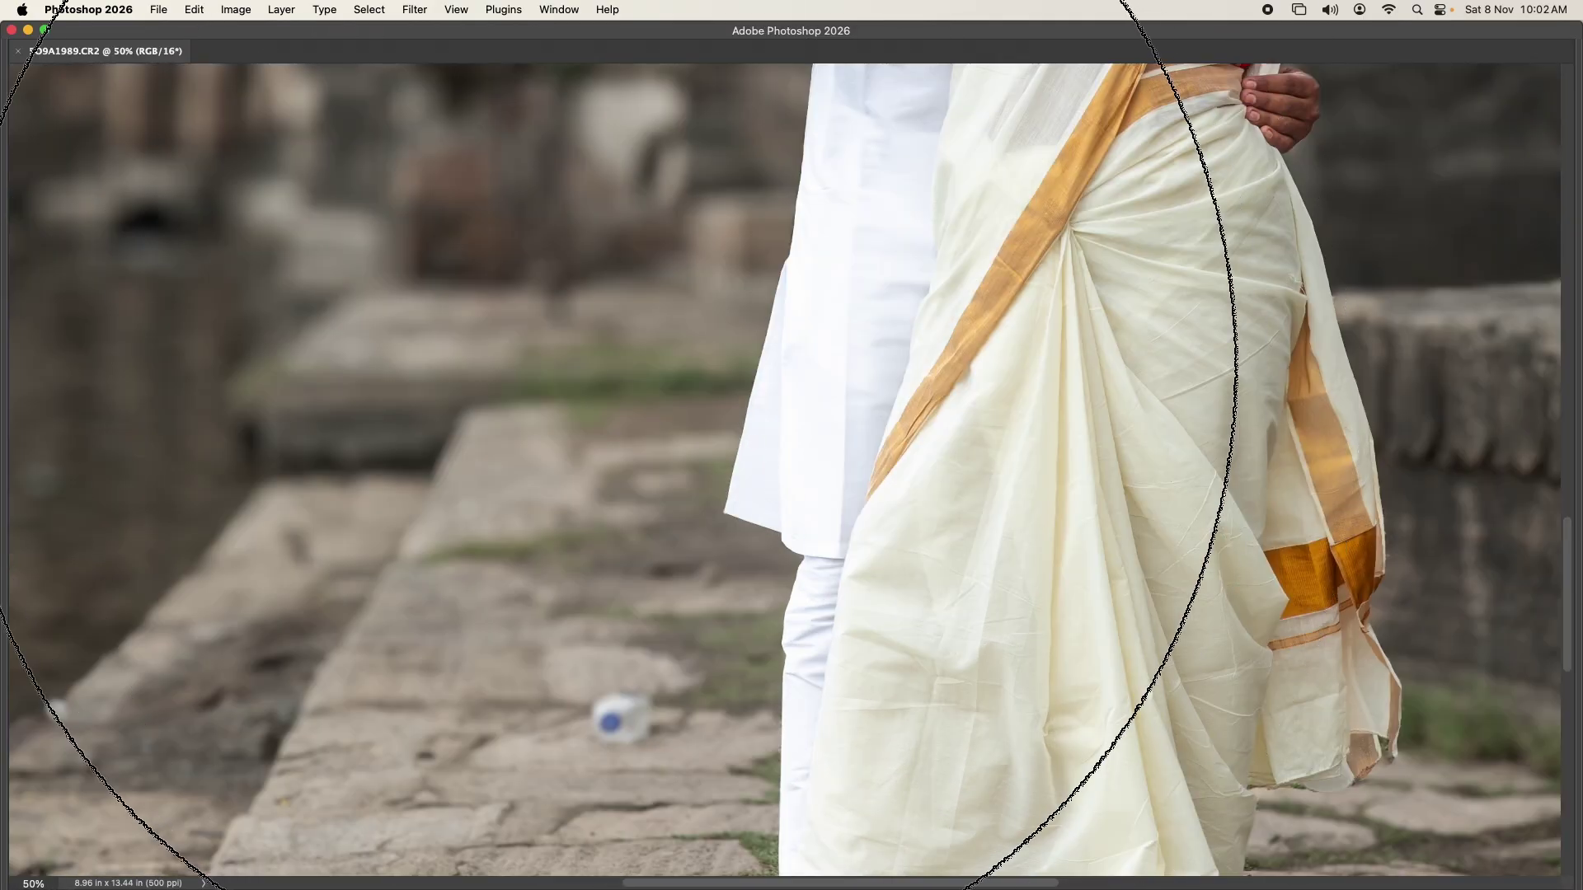
pyautogui.press('Tab')
pyautogui.click(20, 246)
pyautogui.click(74, 299)
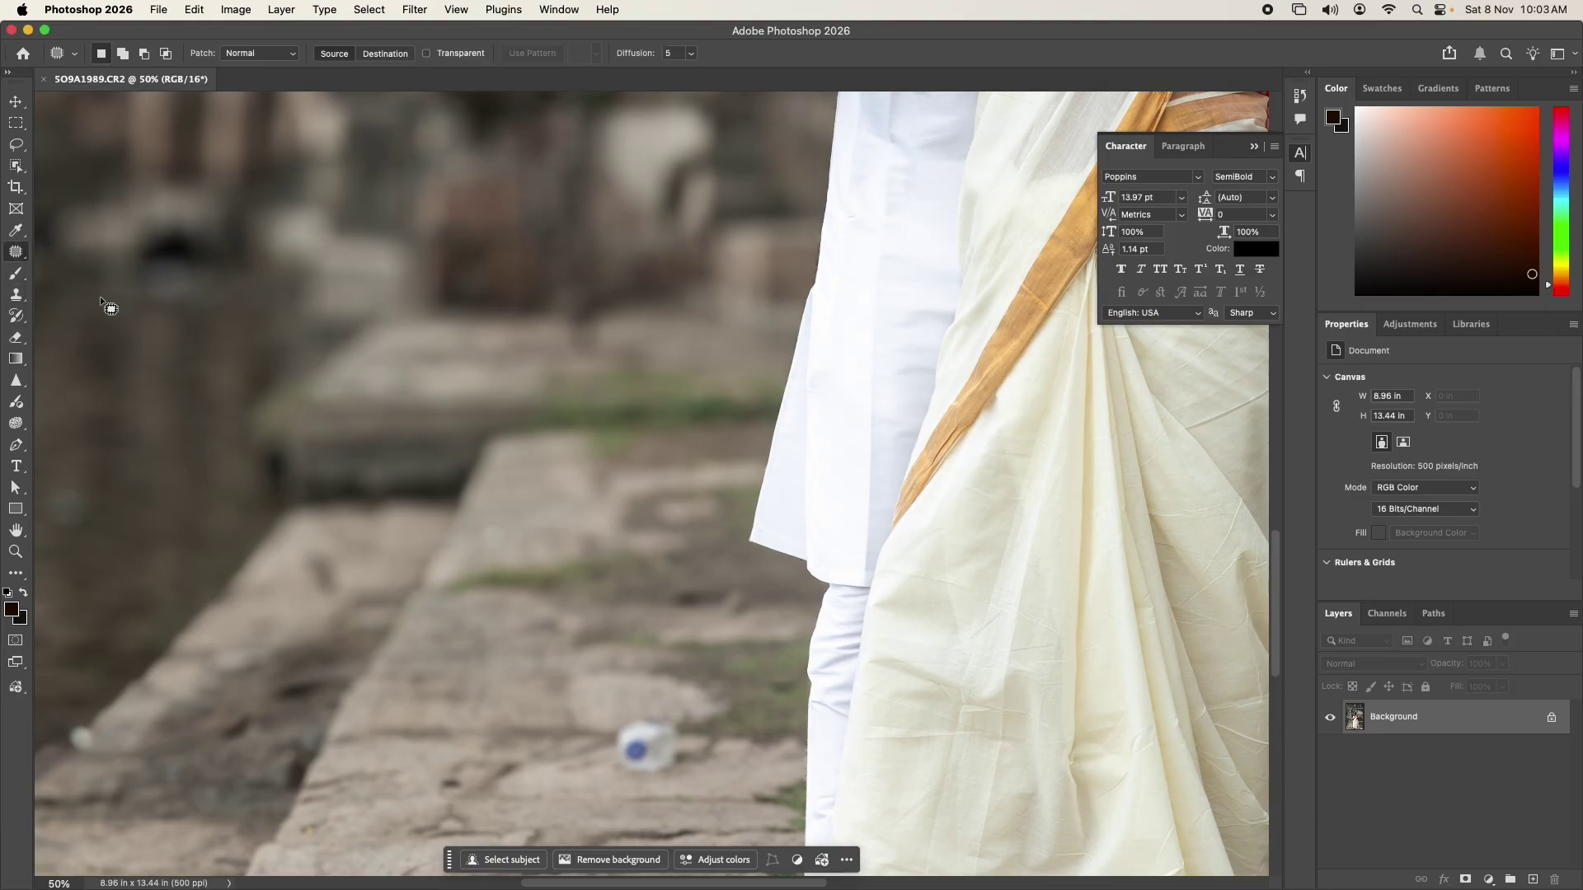
pyautogui.moveTo(645, 702)
pyautogui.mouseDown()
pyautogui.moveTo(697, 724)
pyautogui.moveTo(659, 701)
pyautogui.moveTo(530, 752)
pyautogui.mouseUp()
pyautogui.press('cmd+d')
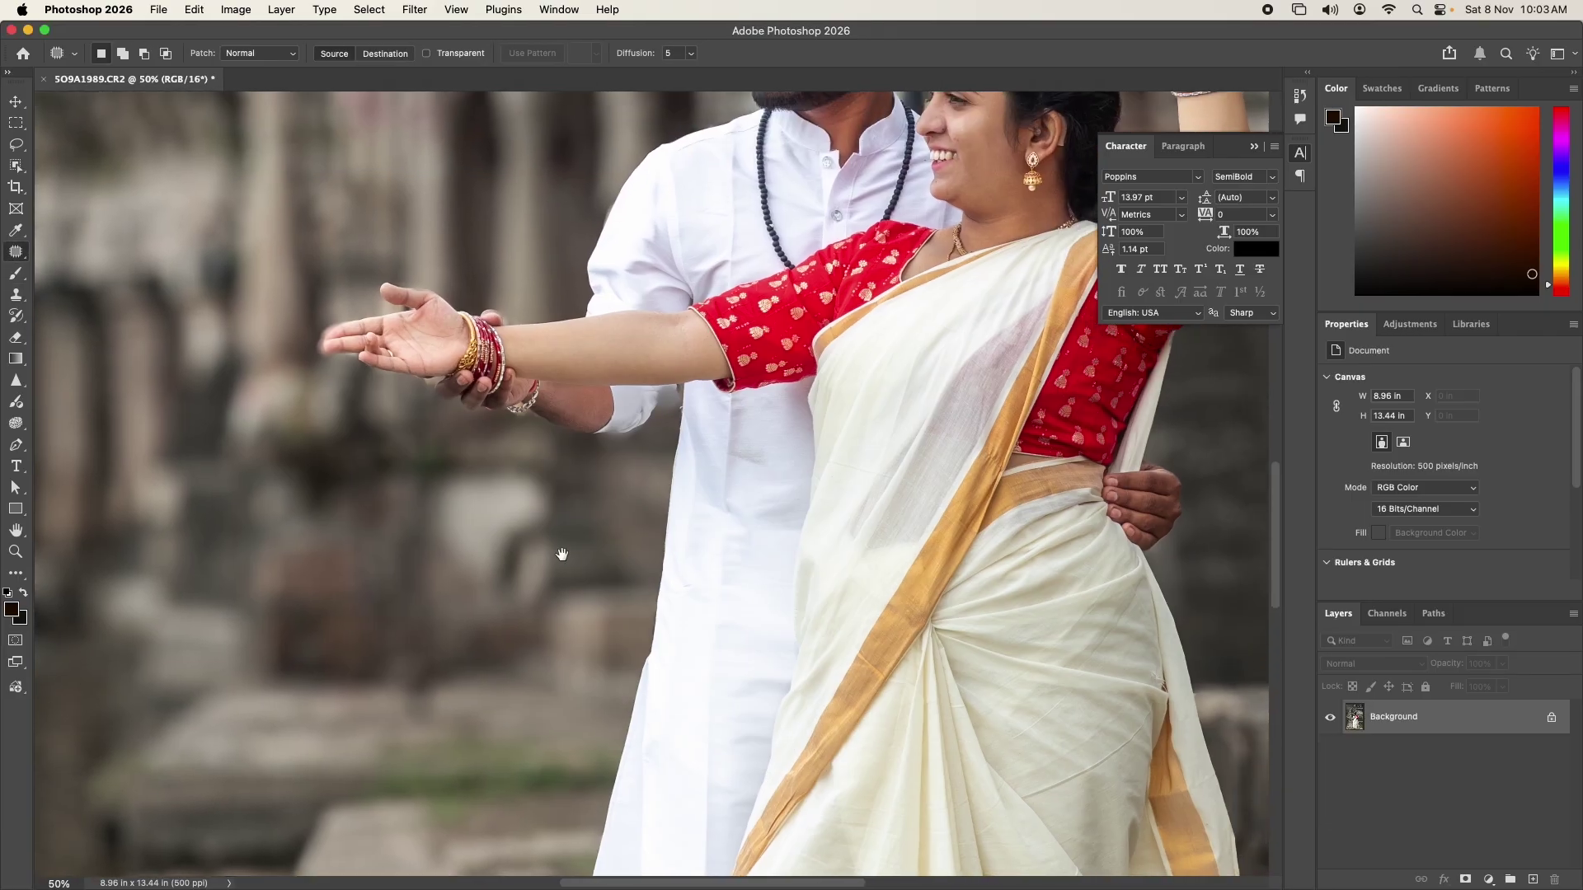
# Step: Begin lassoing the pole behind the couple
pyautogui.scroll(10, 594, 494)
pyautogui.scroll(-5, 635, 366)
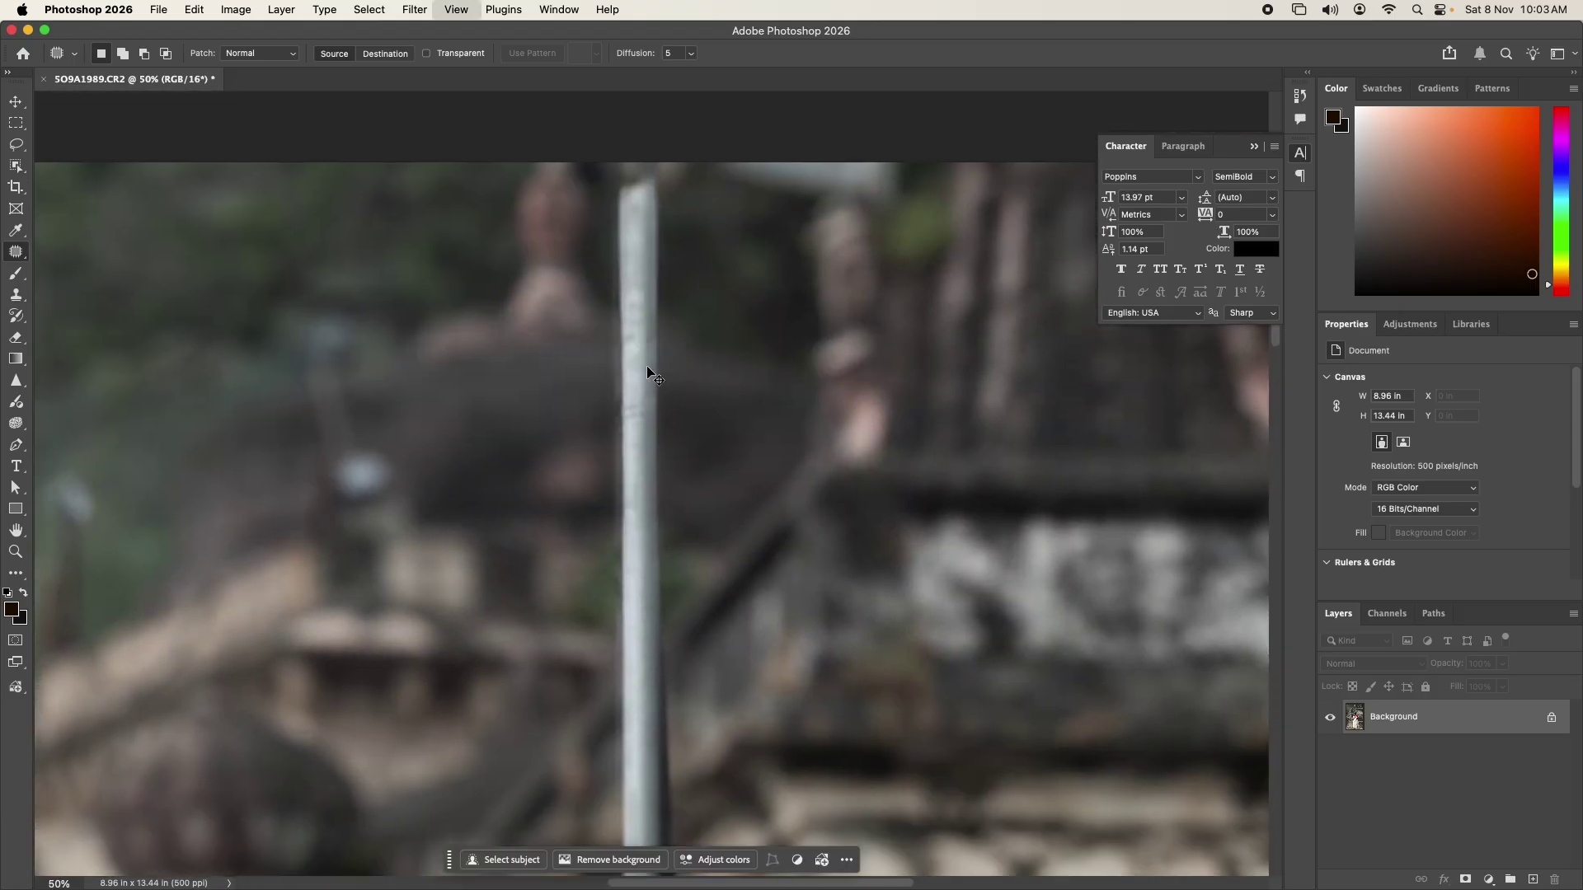
pyautogui.scroll(-3, 647, 371)
pyautogui.press('l')
pyautogui.moveTo(623, 378)
pyautogui.mouseDown()
pyautogui.moveTo(659, 719)
pyautogui.moveTo(671, 347)
pyautogui.mouseUp()
# Step: Remove the pole behind the man's head with Generative Fill, keeping the first variation
pyautogui.scroll(2, 672, 360)
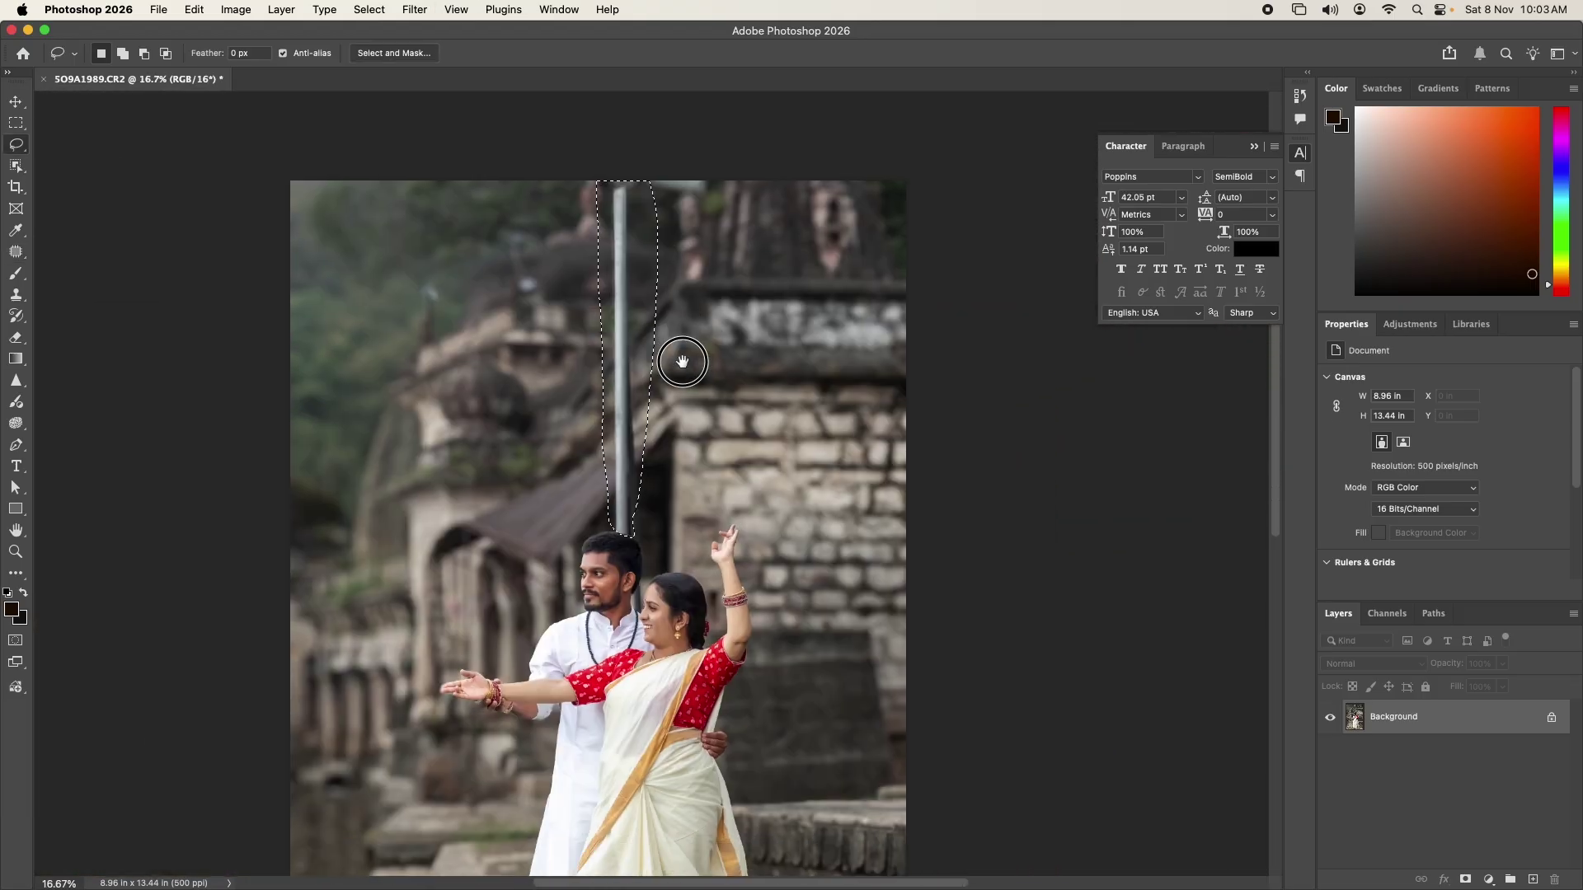
pyautogui.scroll(2, 618, 477)
pyautogui.scroll(1, 640, 669)
pyautogui.scroll(1, 659, 610)
pyautogui.moveTo(681, 547)
pyautogui.mouseDown()
pyautogui.moveTo(646, 624)
pyautogui.moveTo(698, 545)
pyautogui.mouseUp()
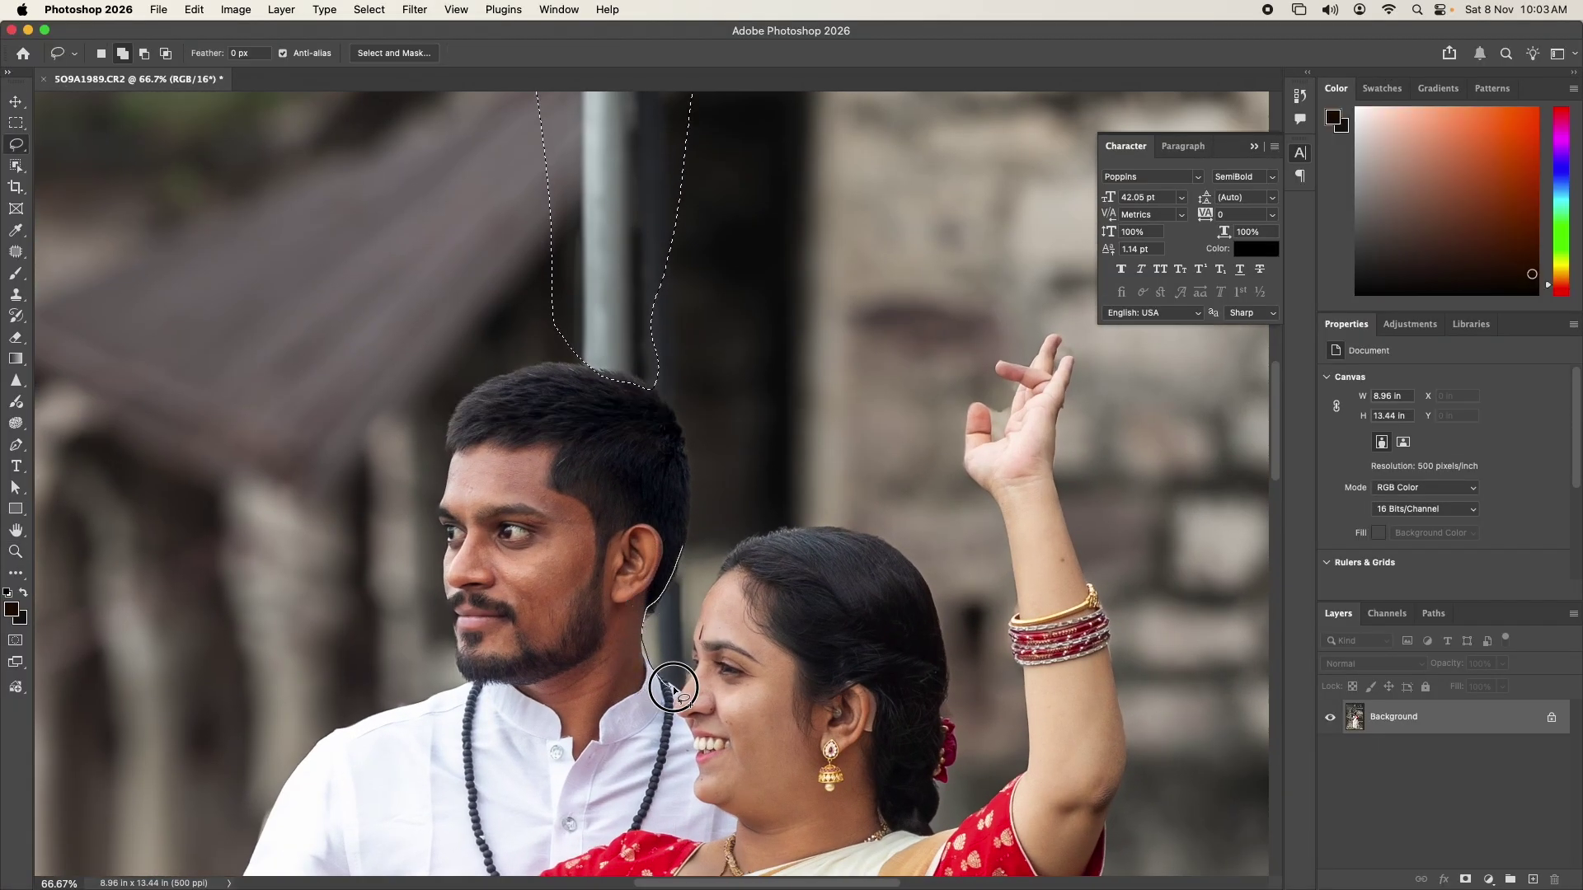
pyautogui.click(499, 709)
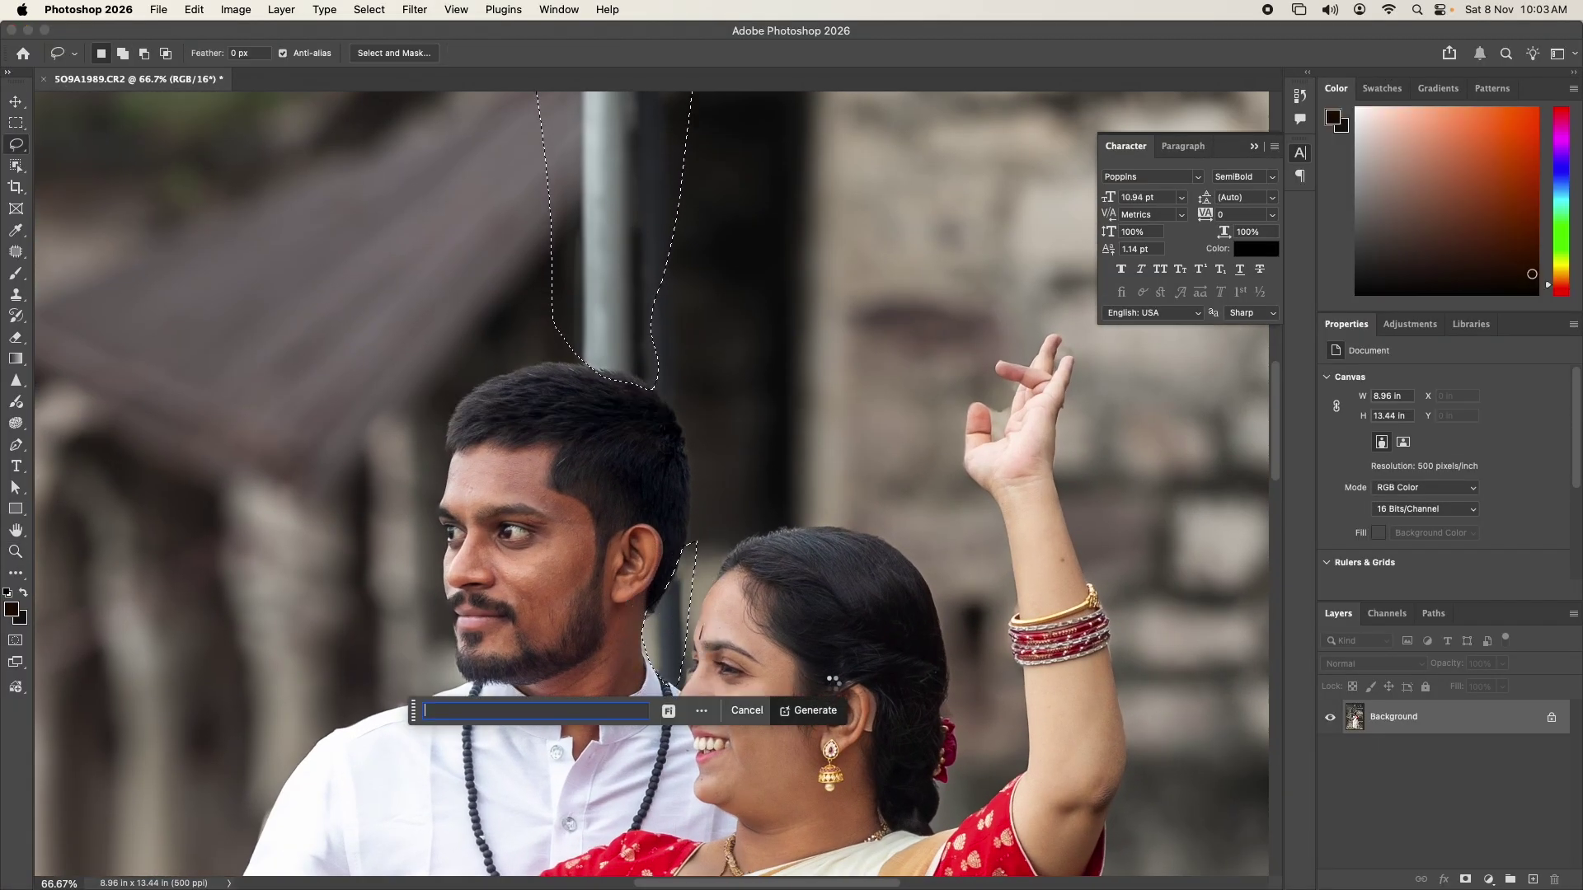
pyautogui.click(809, 711)
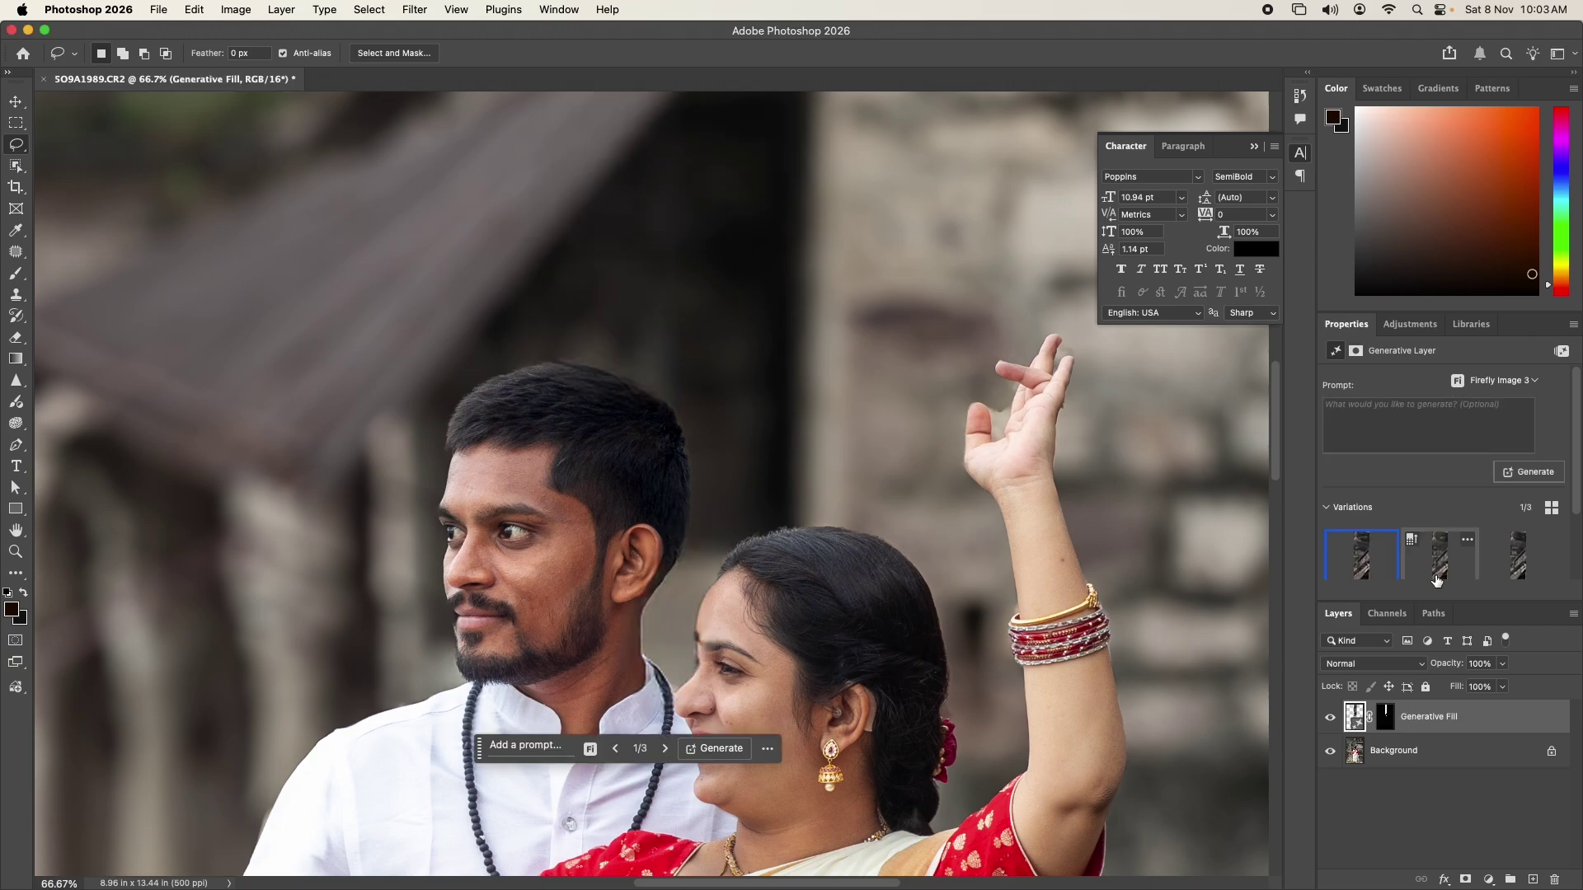
pyautogui.click(1439, 567)
pyautogui.click(1517, 556)
pyautogui.click(1362, 557)
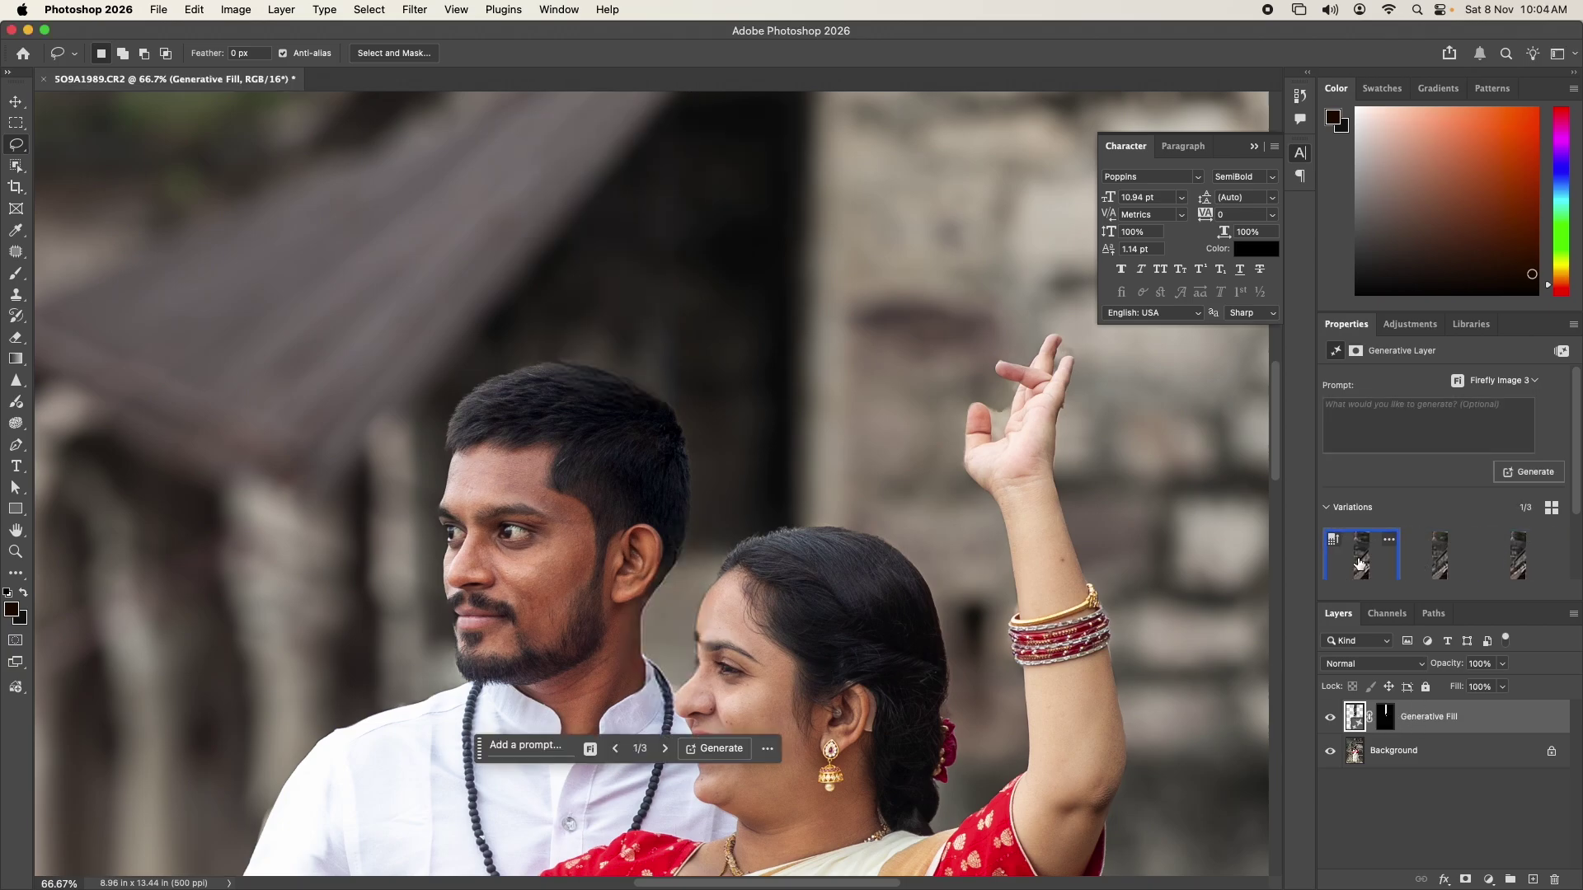
# Step: Brush the fill's layer mask to restore the woman's bindi
pyautogui.click(1134, 740)
pyautogui.press('b')
pyautogui.rightClick(725, 672)
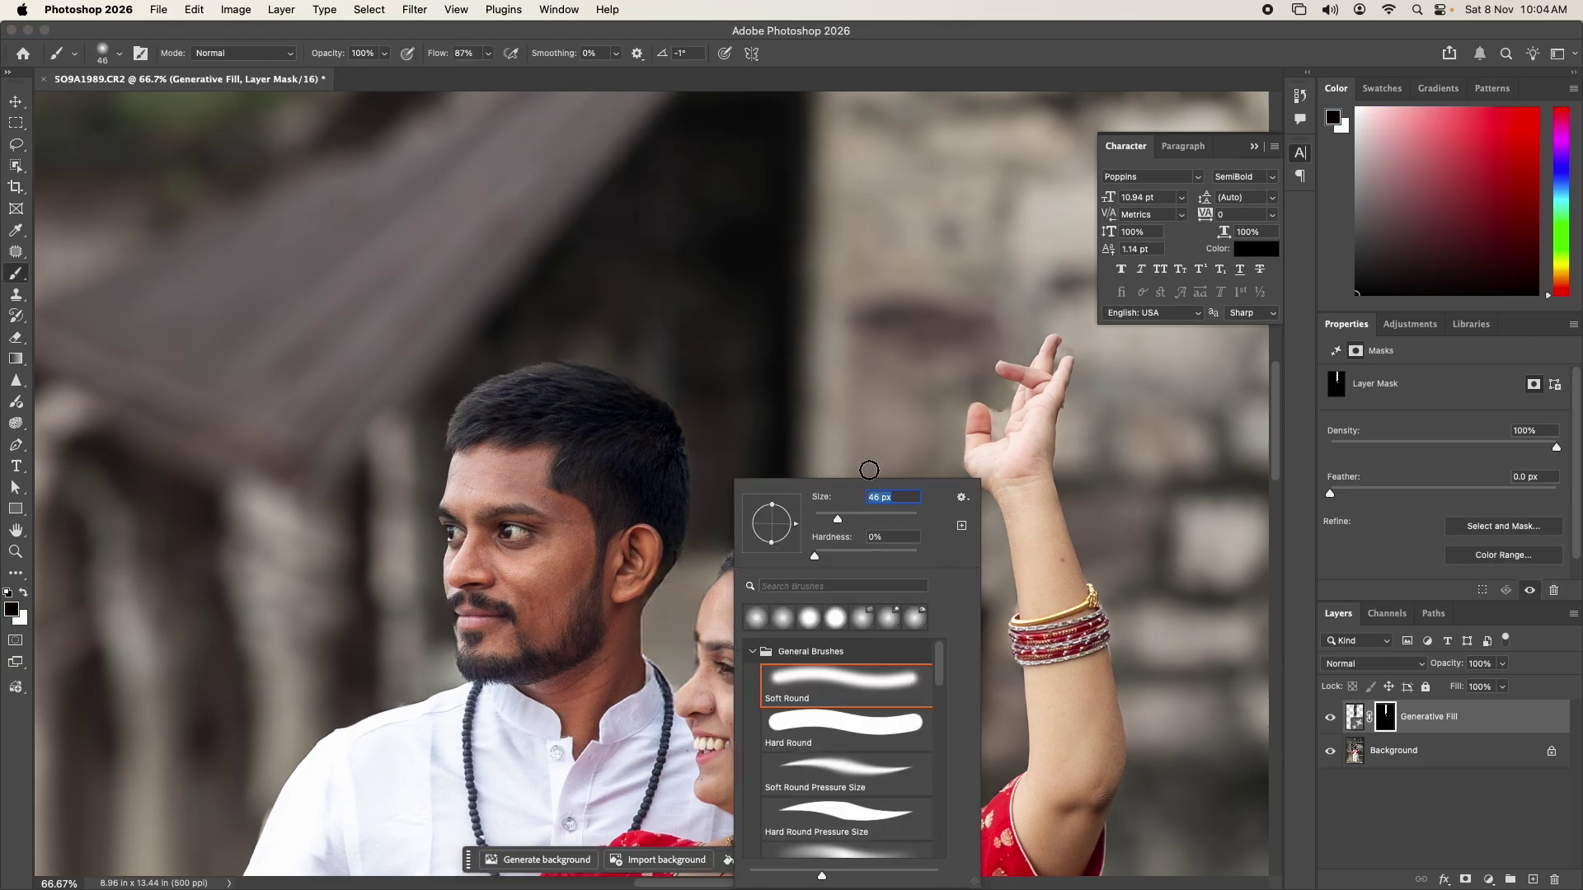
pyautogui.press('Escape')
pyautogui.moveTo(704, 643); pyautogui.dragTo(717, 654)
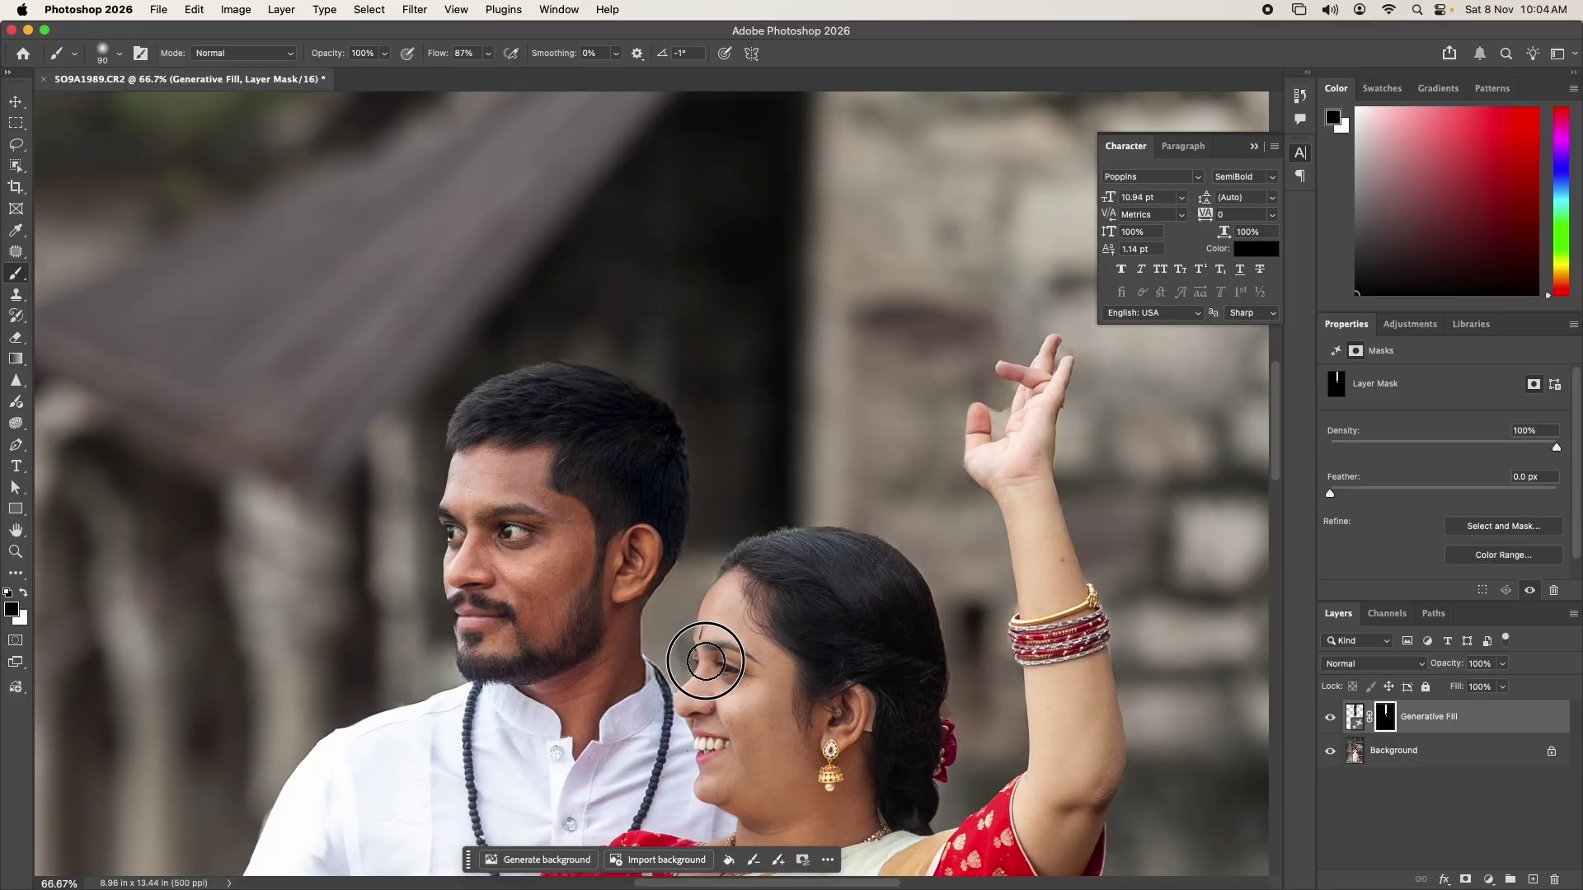
pyautogui.press(']')
pyautogui.press(']')
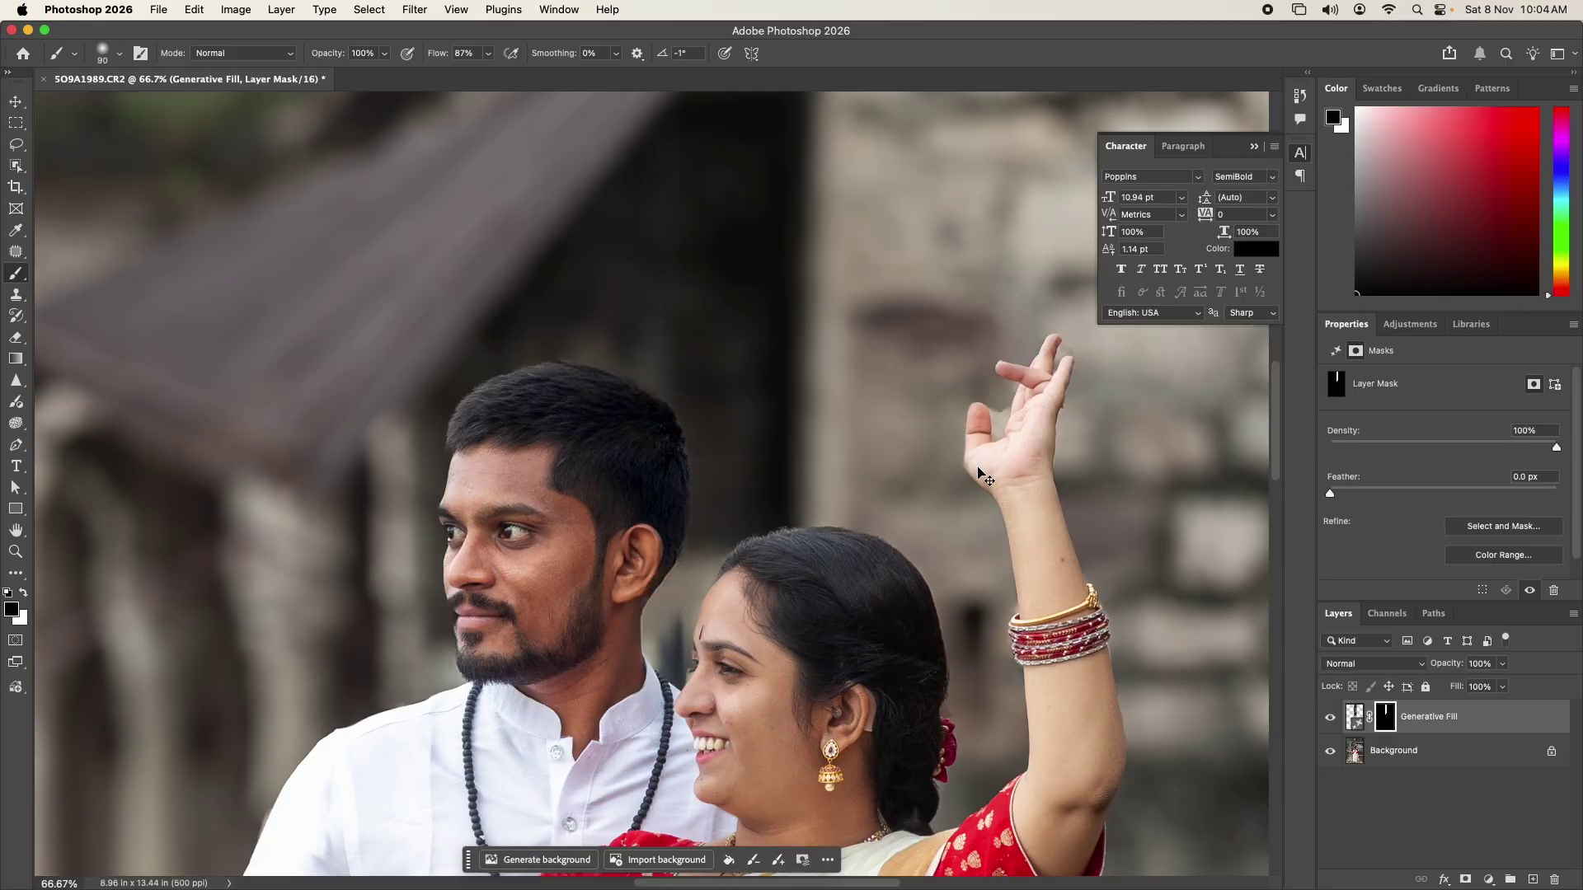
pyautogui.press('super+minus')
pyautogui.press('super+minus')
pyautogui.press('super+minus')
pyautogui.press('super+minus')
pyautogui.press('super+minus')
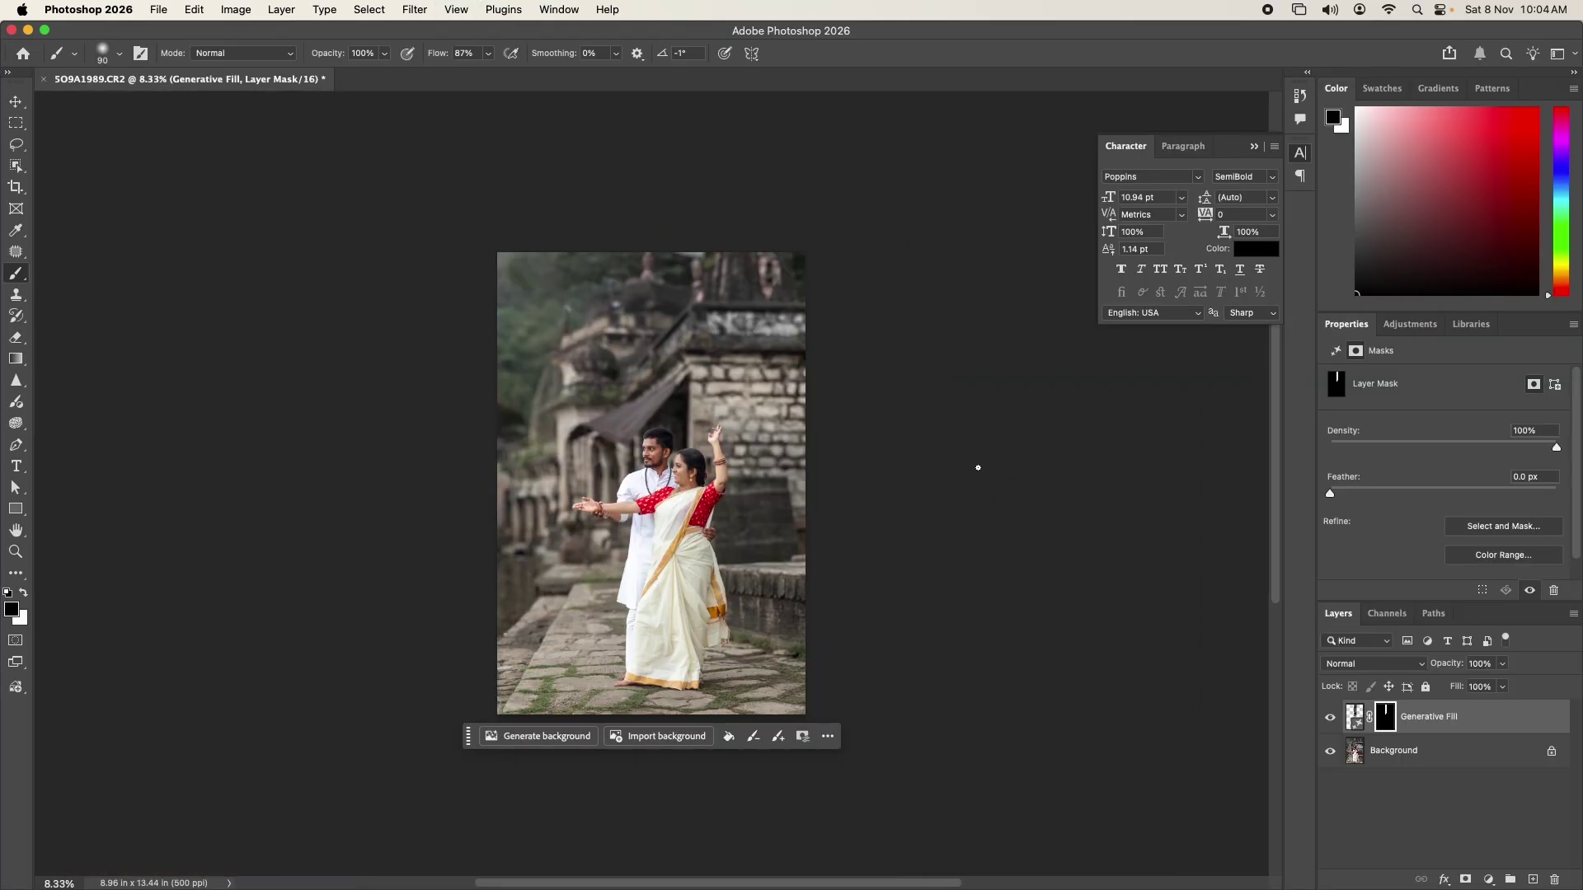
# Step: Enlarge the canvas upward and outward with Generative Expand
pyautogui.press('super+z')
pyautogui.press('c')
pyautogui.moveTo(651, 252); pyautogui.dragTo(659, 139)
pyautogui.moveTo(726, 441); pyautogui.dragTo(738, 399)
pyautogui.click(664, 54)
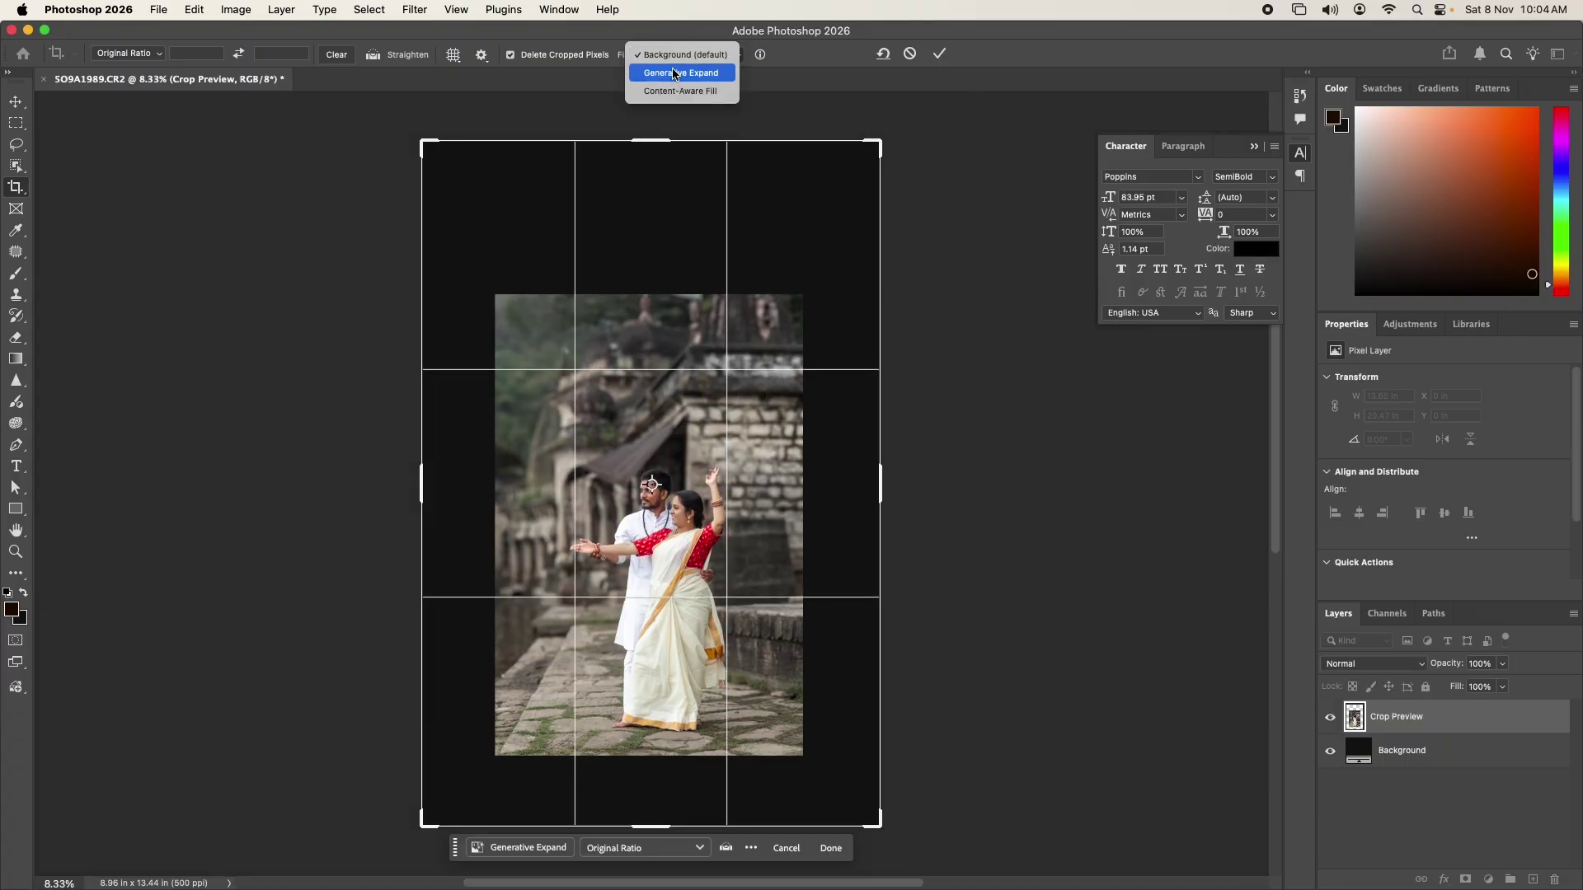
pyautogui.click(675, 73)
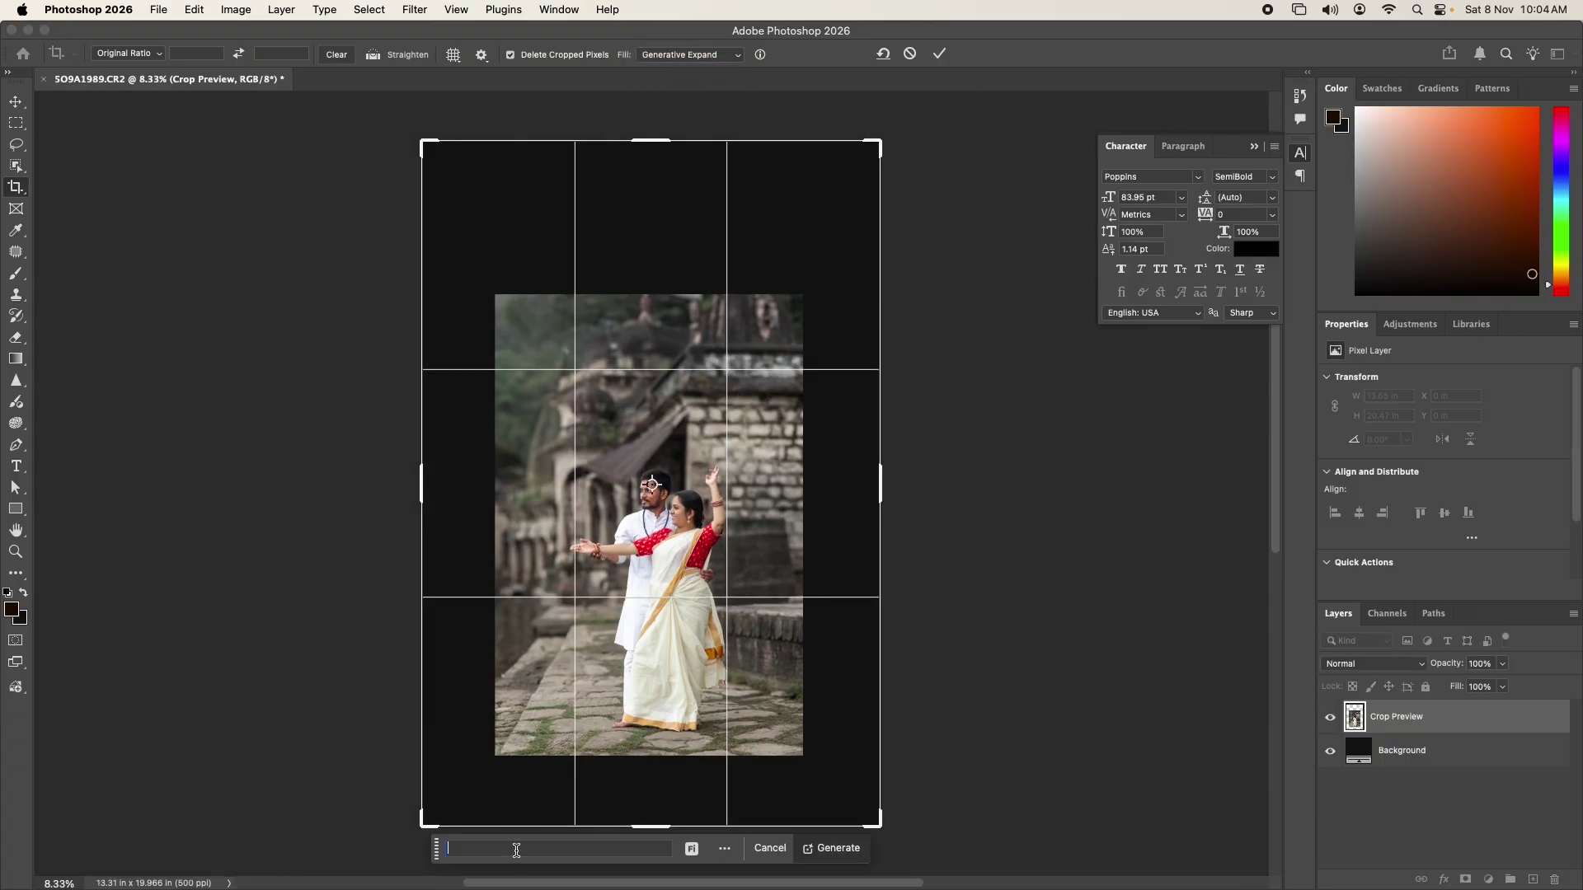
pyautogui.click(939, 53)
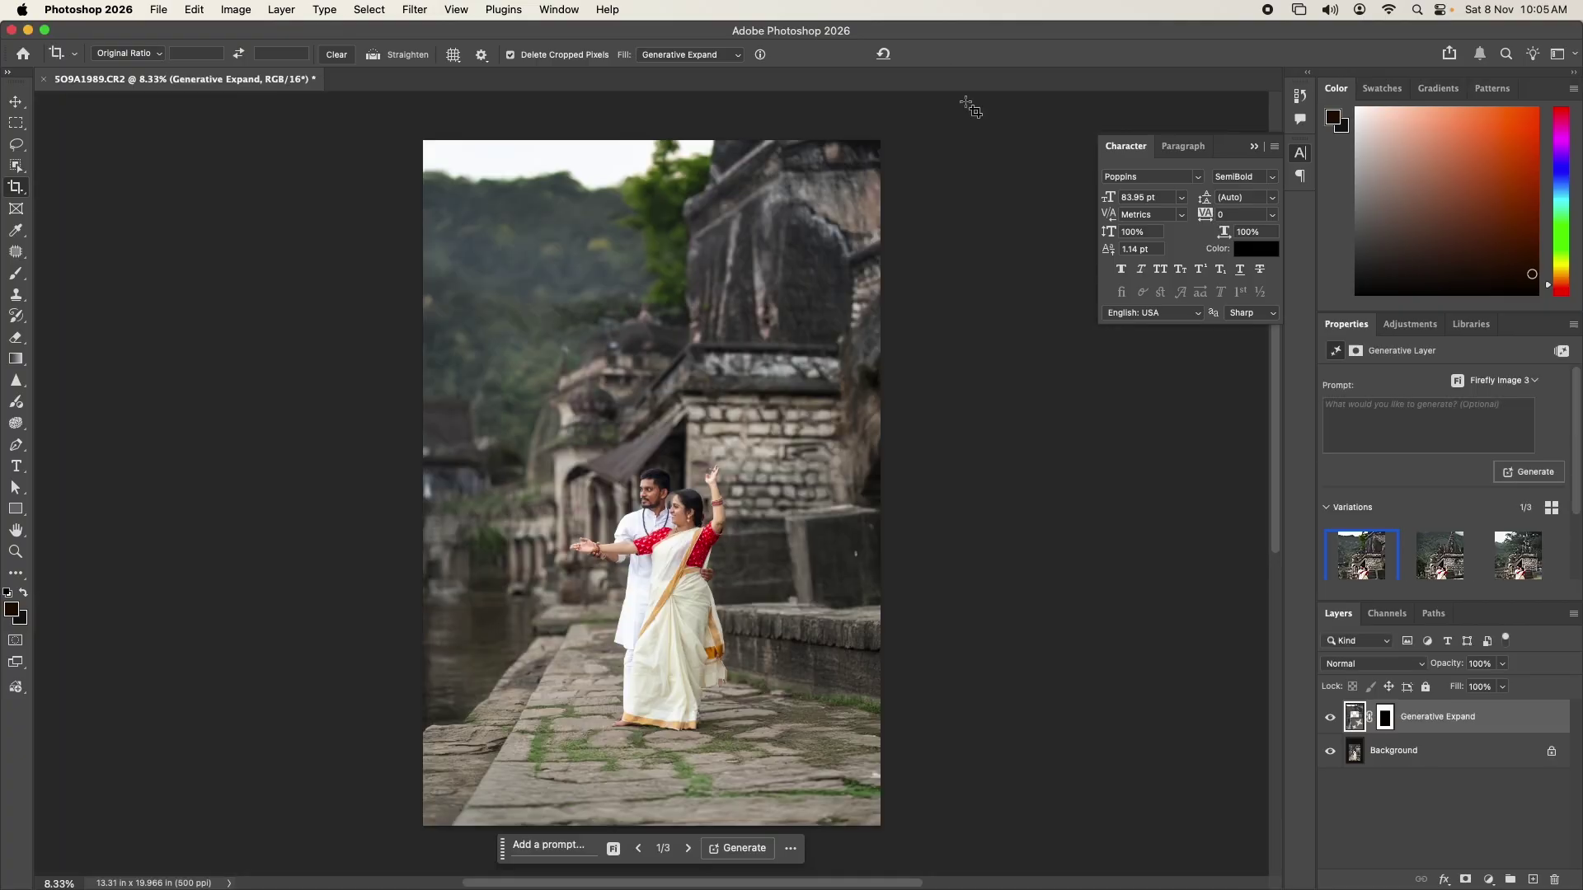
# Step: Keep the second of the three generated background variations
pyautogui.click(1441, 569)
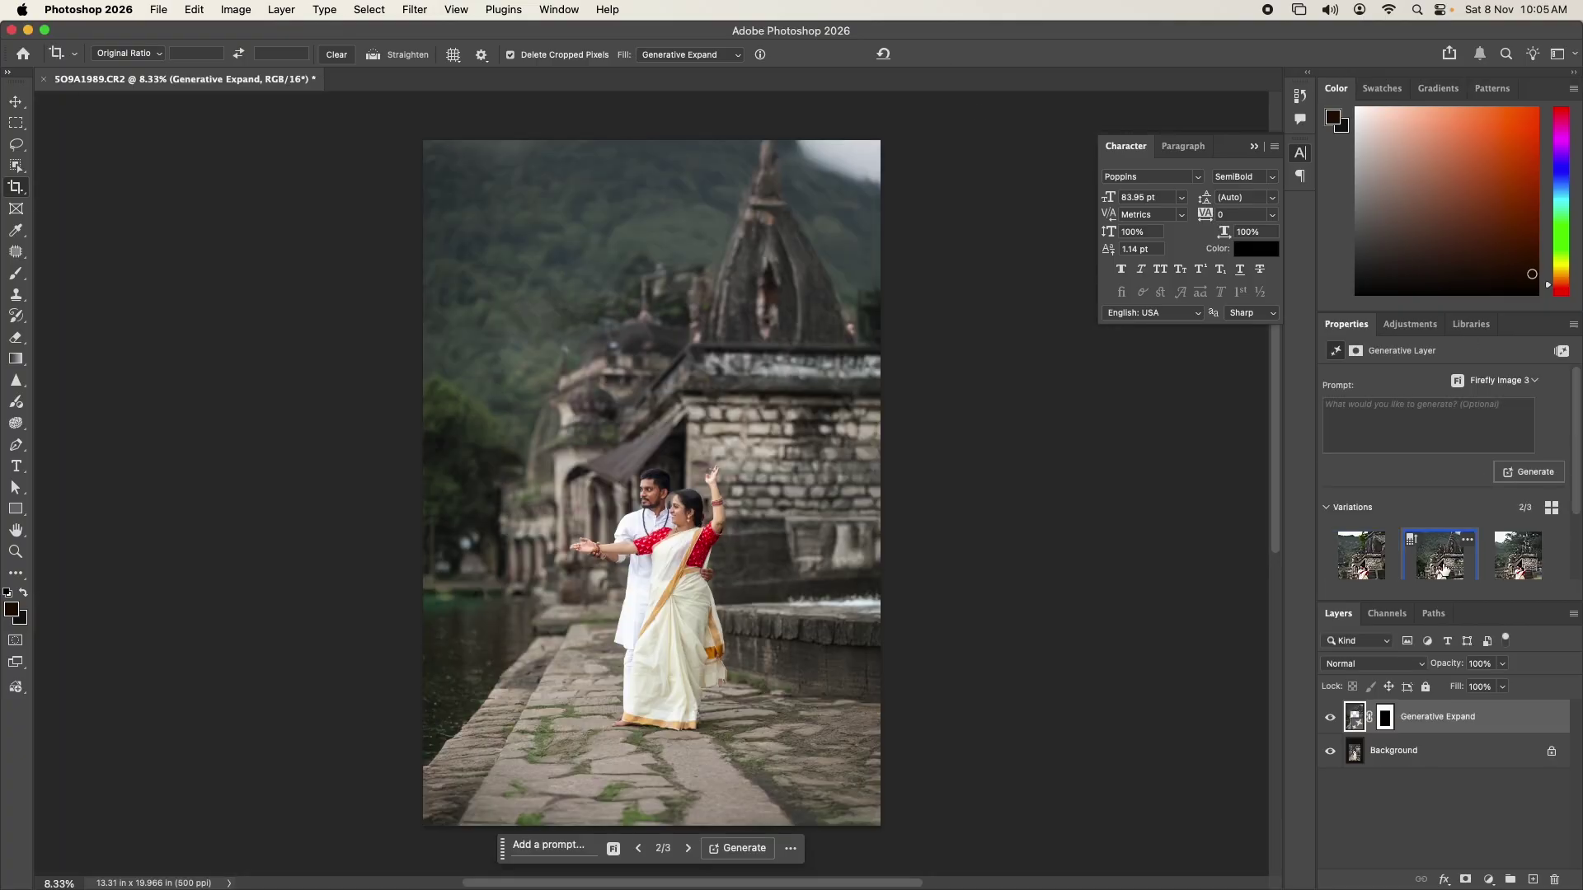
pyautogui.click(1362, 555)
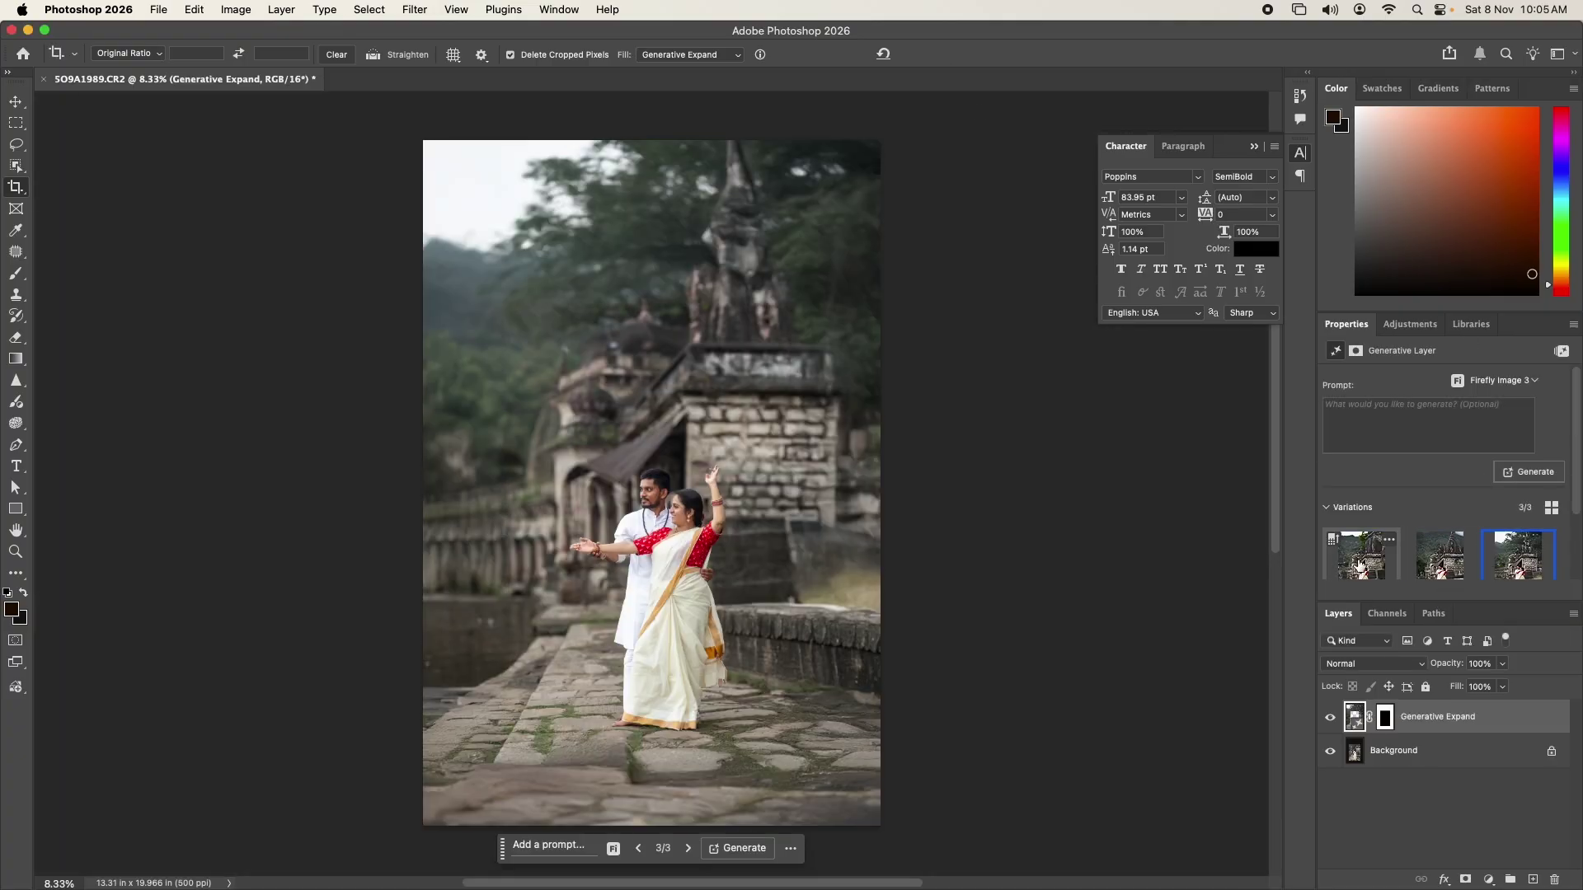
pyautogui.click(1437, 565)
pyautogui.press('l')
pyautogui.press('super+equal')
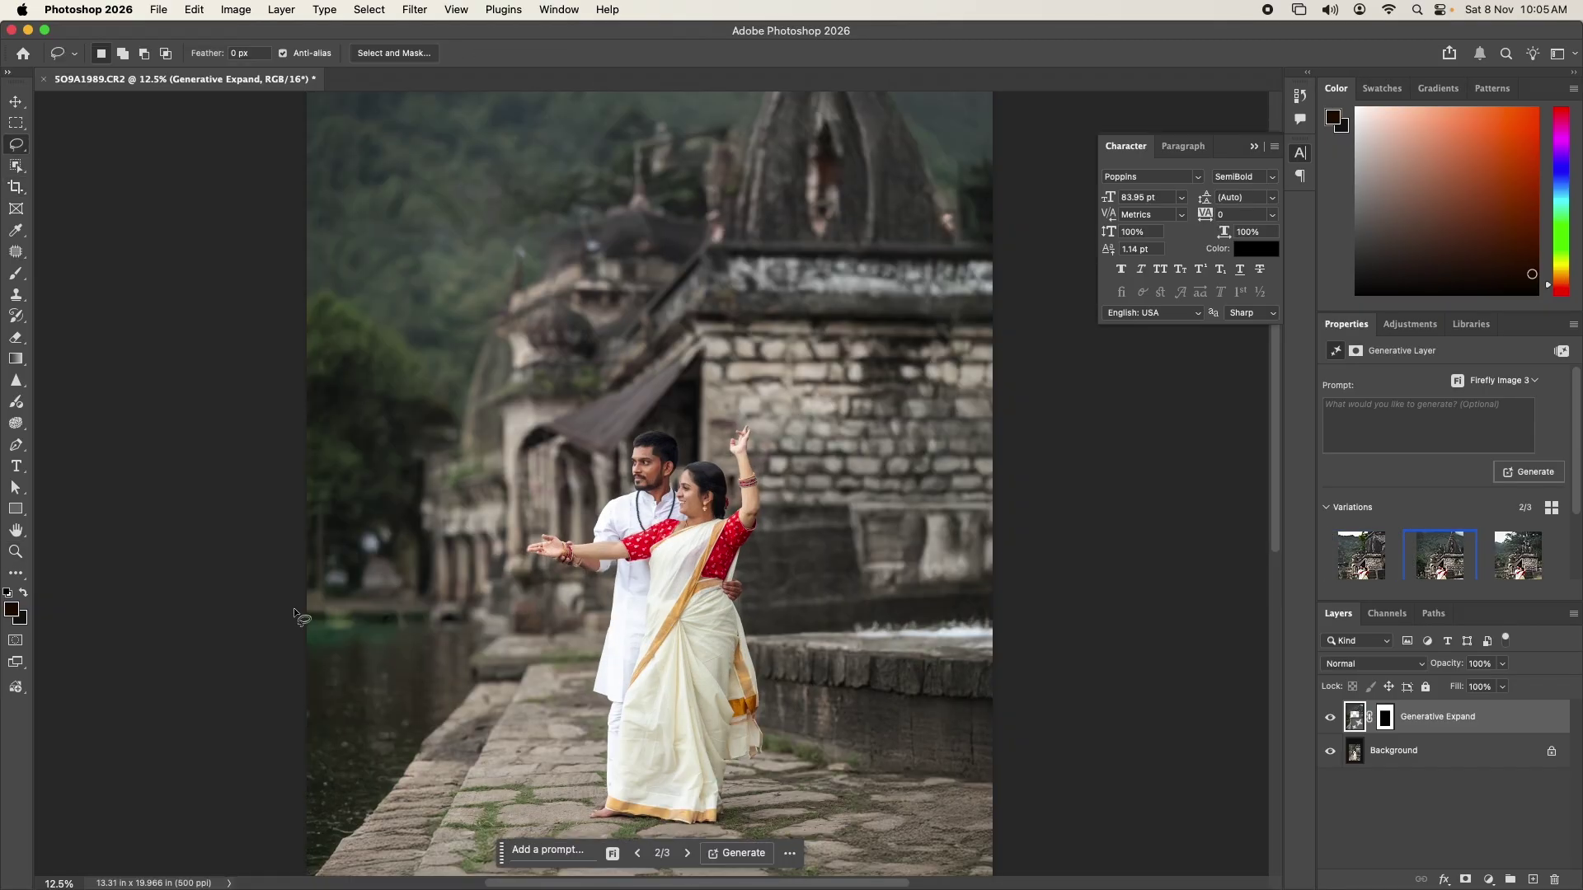
# Step: Fill the lower-left area beside the walkway with a 'clear water' generation
pyautogui.moveTo(293, 607); pyautogui.dragTo(290, 707)
pyautogui.scroll(-5, 415, 635)
pyautogui.moveTo(415, 635); pyautogui.dragTo(305, 594)
pyautogui.click(305, 781)
pyautogui.write('clear water')
pyautogui.press('Return')
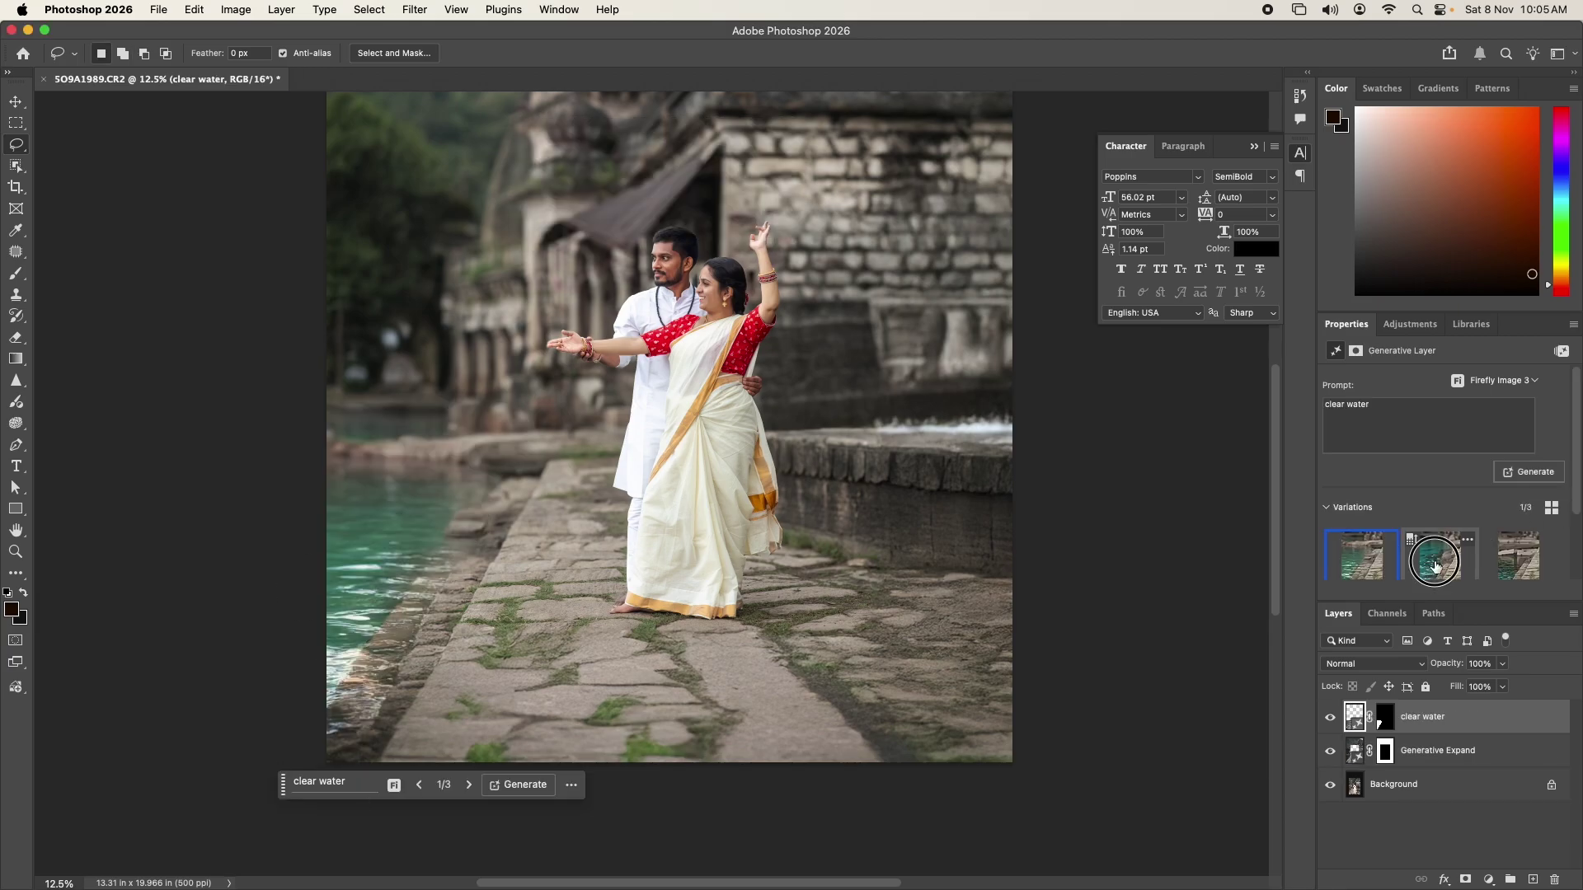
# Step: Keep the second water variation and zoom in on the raised hand
pyautogui.click(1438, 561)
pyautogui.click(1505, 560)
pyautogui.click(1451, 565)
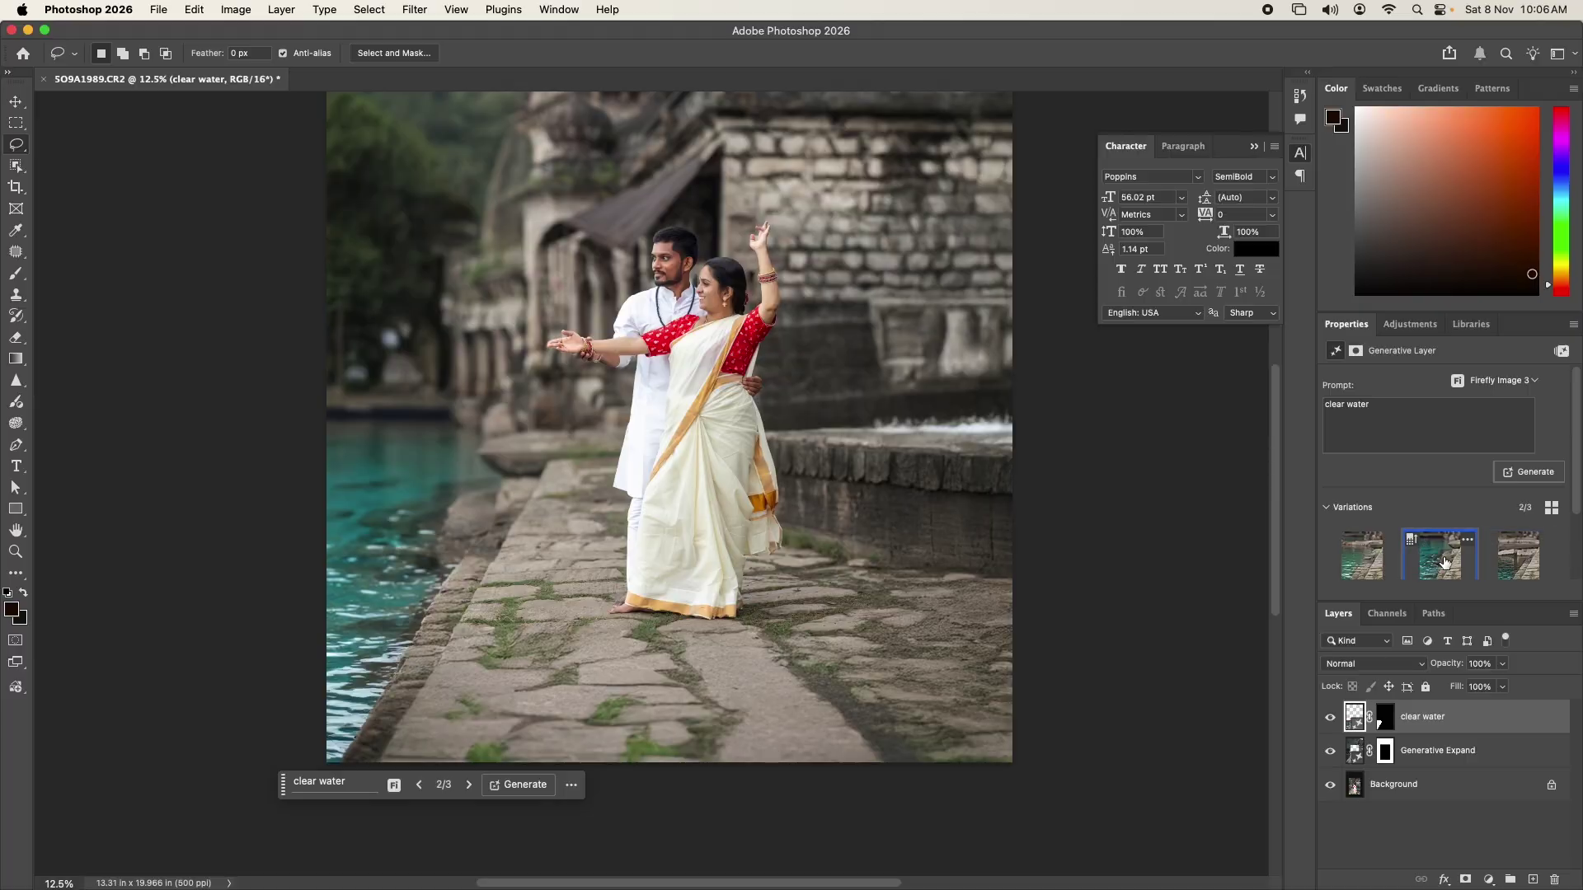
pyautogui.press('super+minus')
pyautogui.press('Tab')
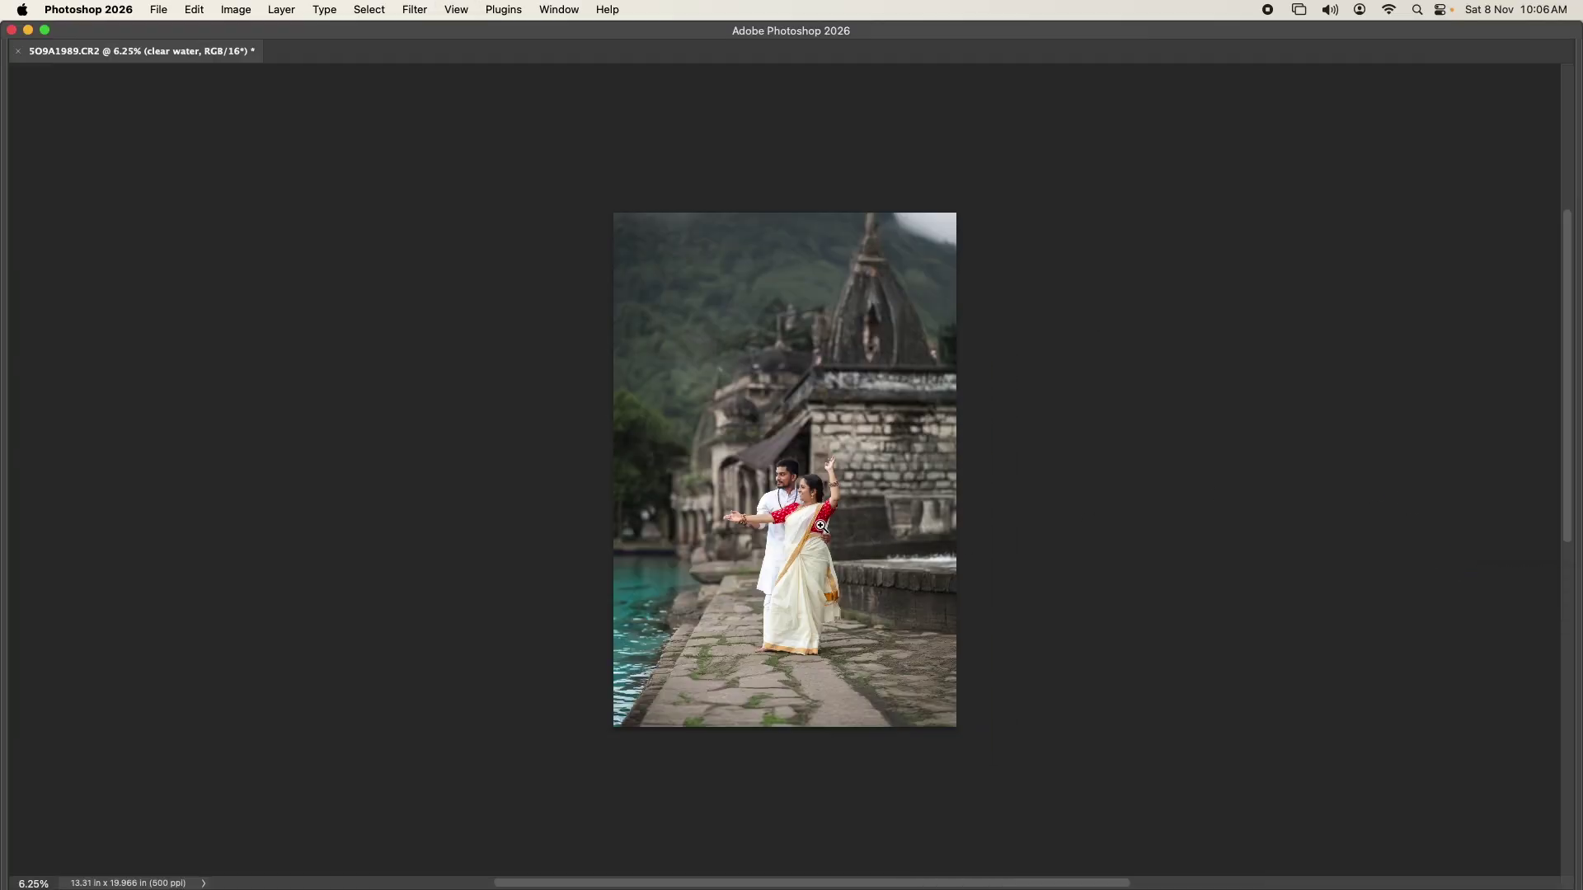
pyautogui.press('super+plus')
pyautogui.press('Tab')
pyautogui.scroll(5, 709, 483)
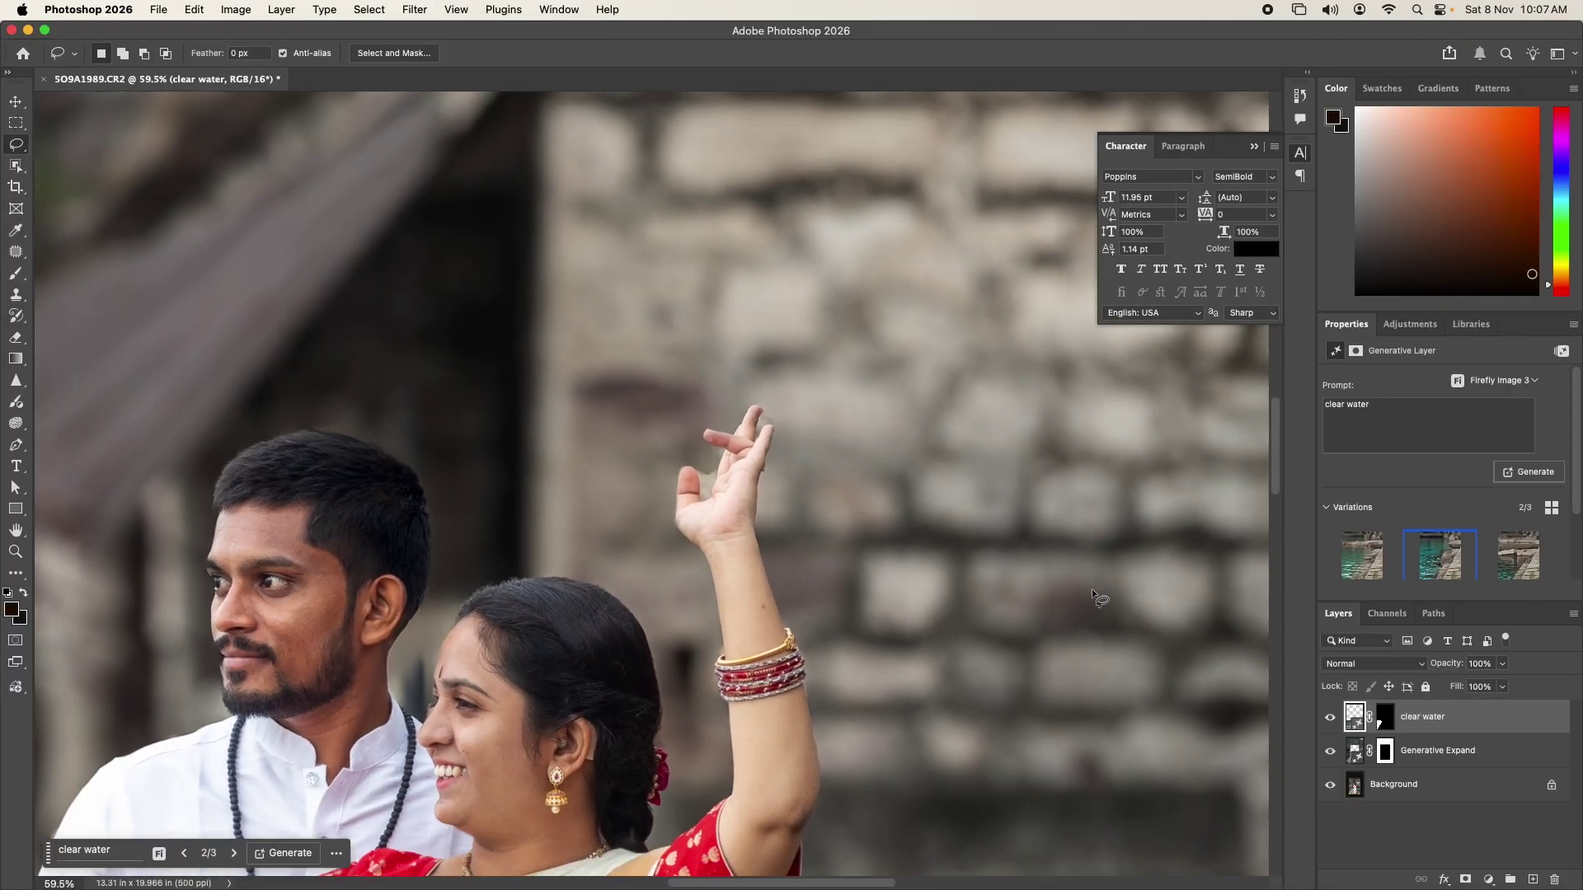
pyautogui.scroll(2, 722, 484)
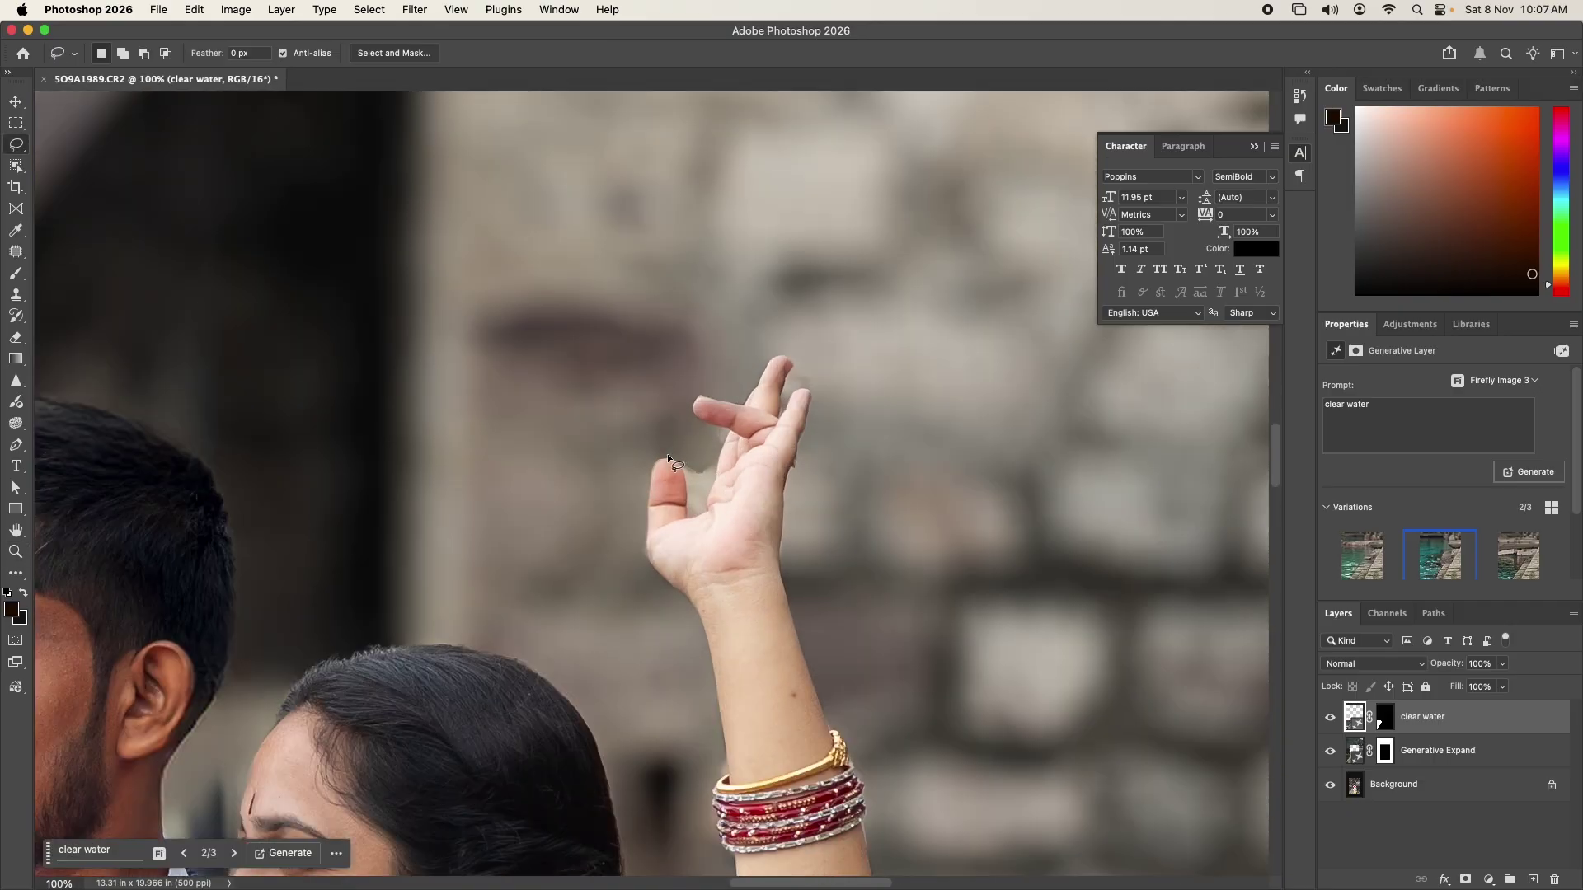
# Step: Fill the gap beside the woman's raised thumb, keeping the second variation
pyautogui.moveTo(670, 458); pyautogui.dragTo(716, 451)
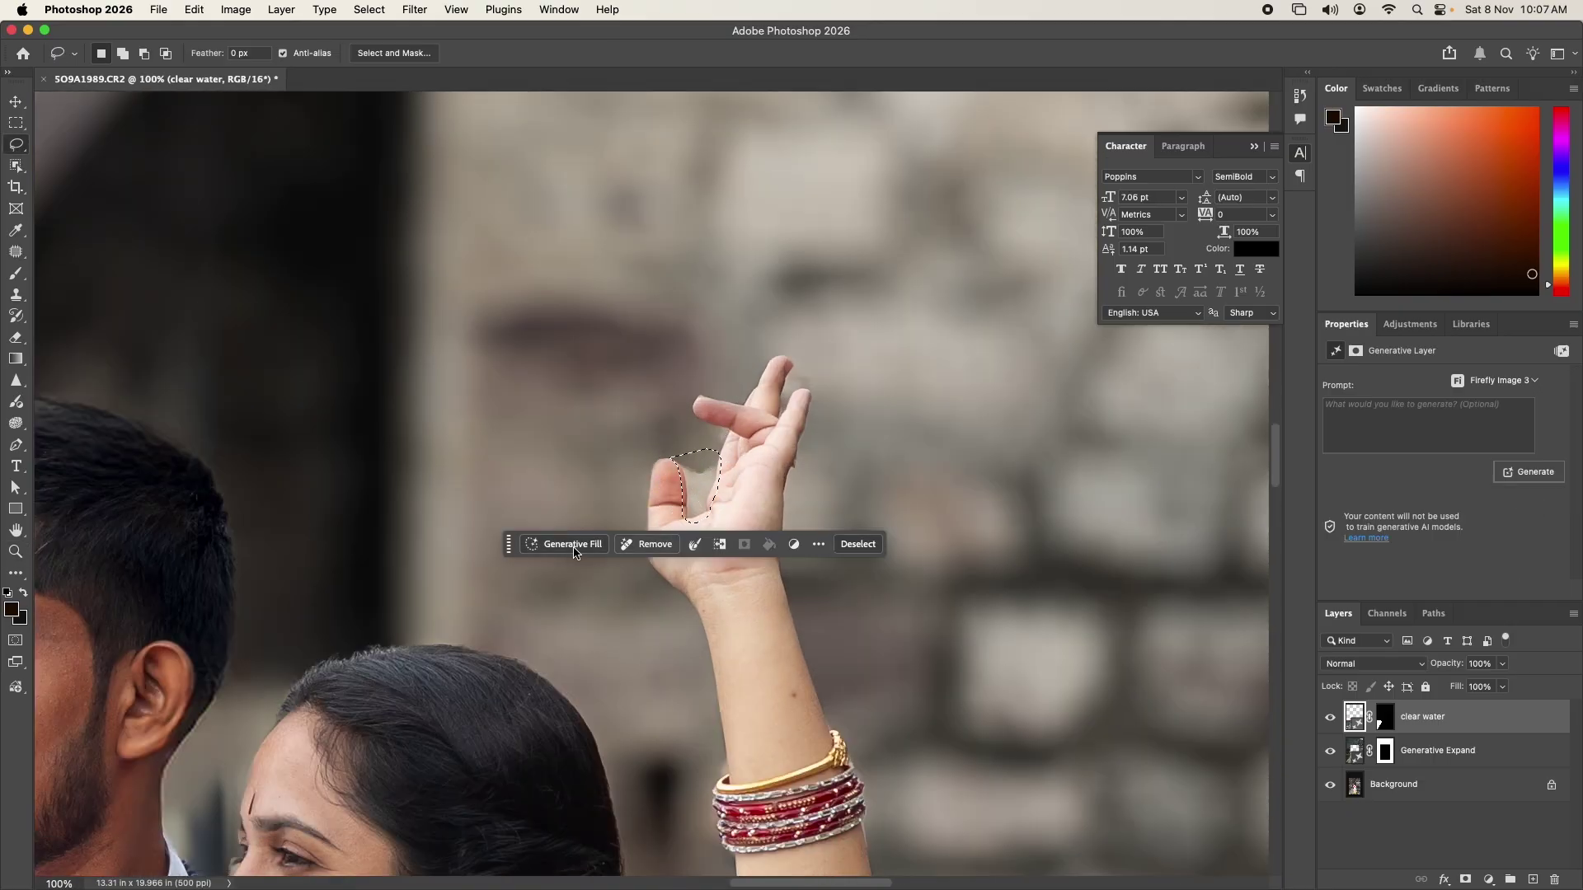
pyautogui.click(575, 550)
pyautogui.click(886, 546)
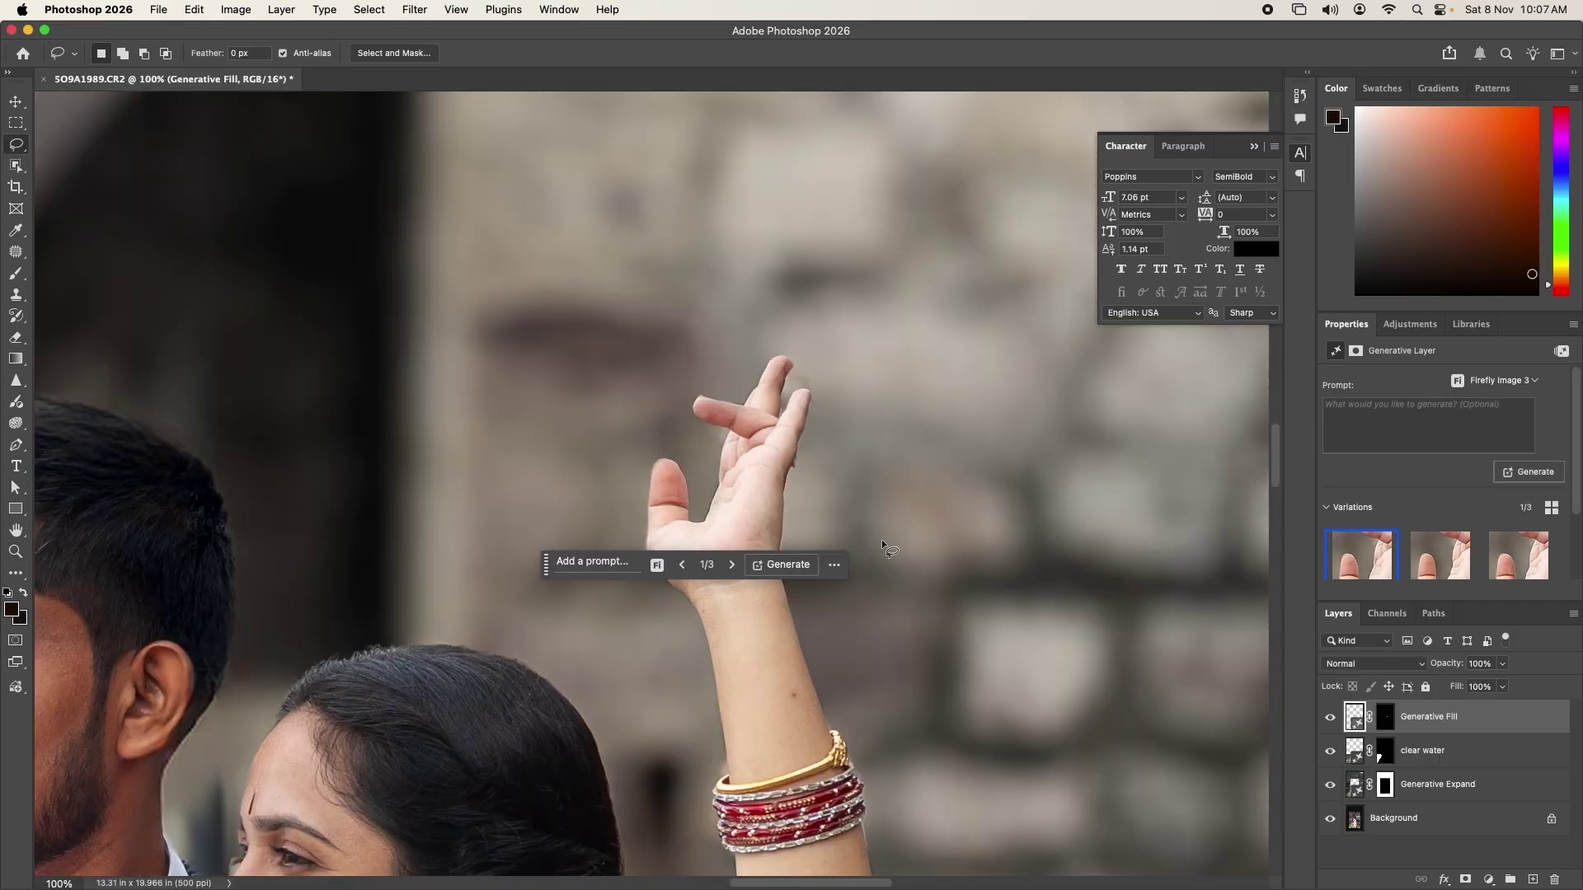
pyautogui.click(1432, 567)
# Step: Zoom out and recentre the whole edited photo
pyautogui.press('super+minus')
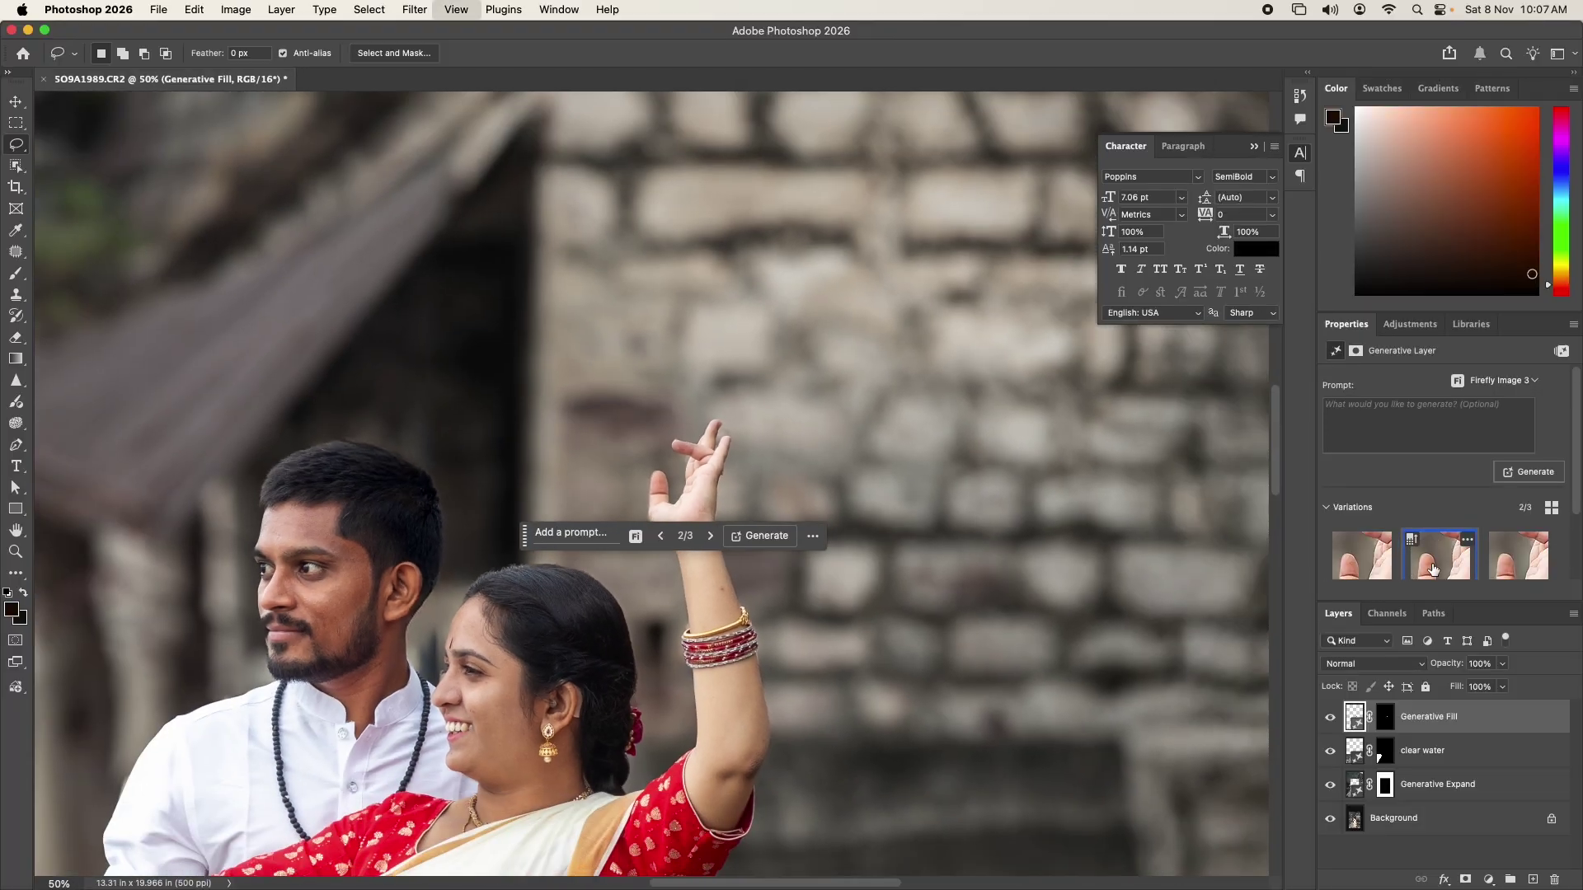
pyautogui.press('super+minus')
pyautogui.press('super+minus')
pyautogui.press('super+minus')
pyautogui.press('super+minus')
pyautogui.press('Tab')
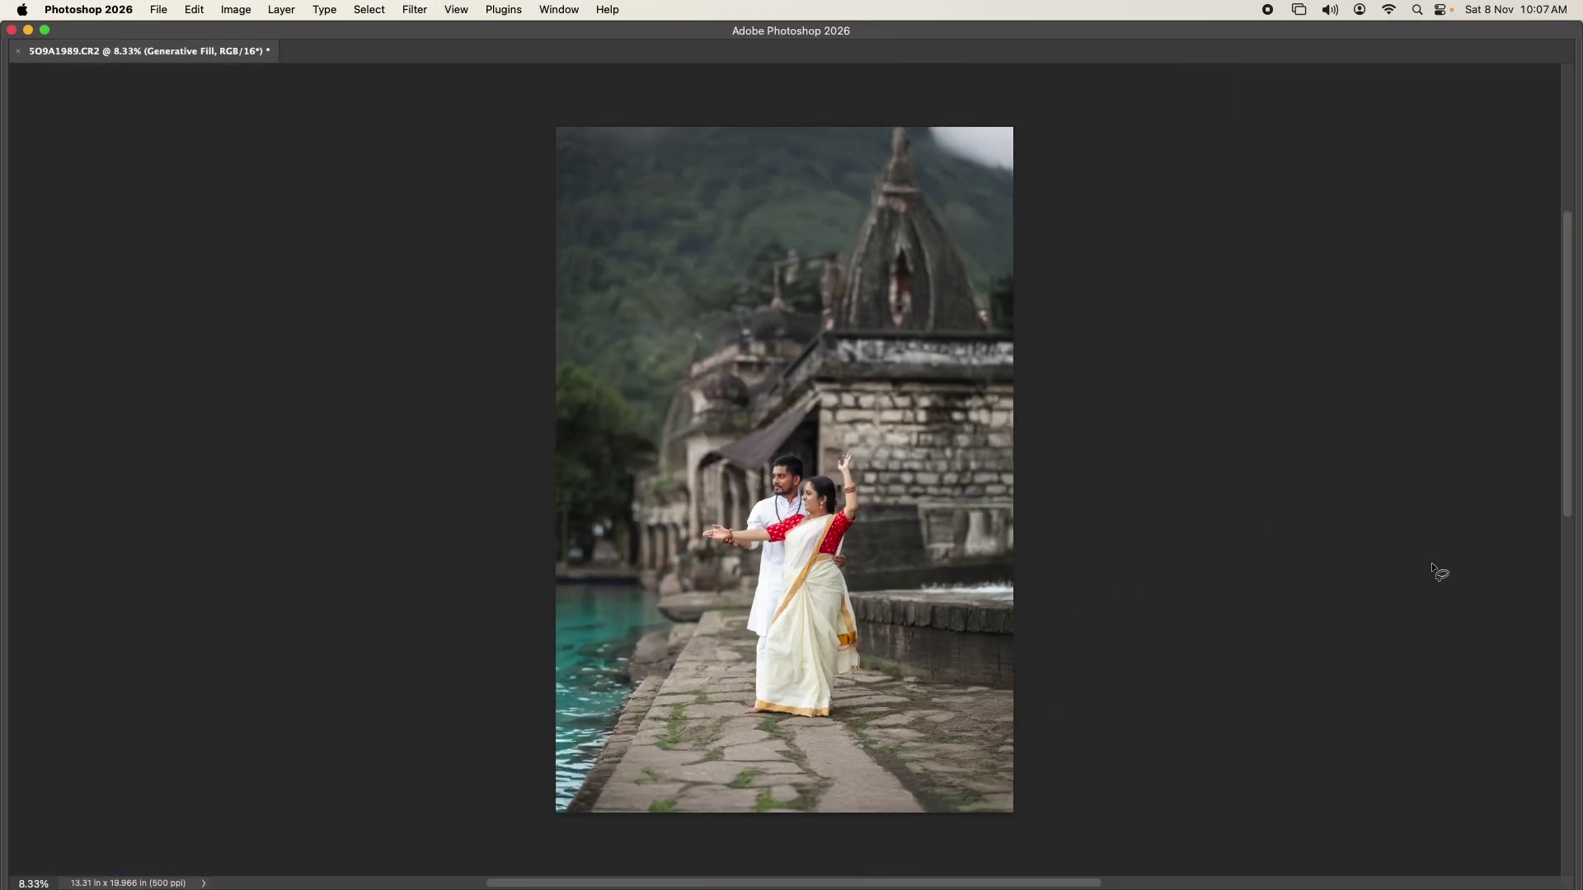
pyautogui.press('Tab')
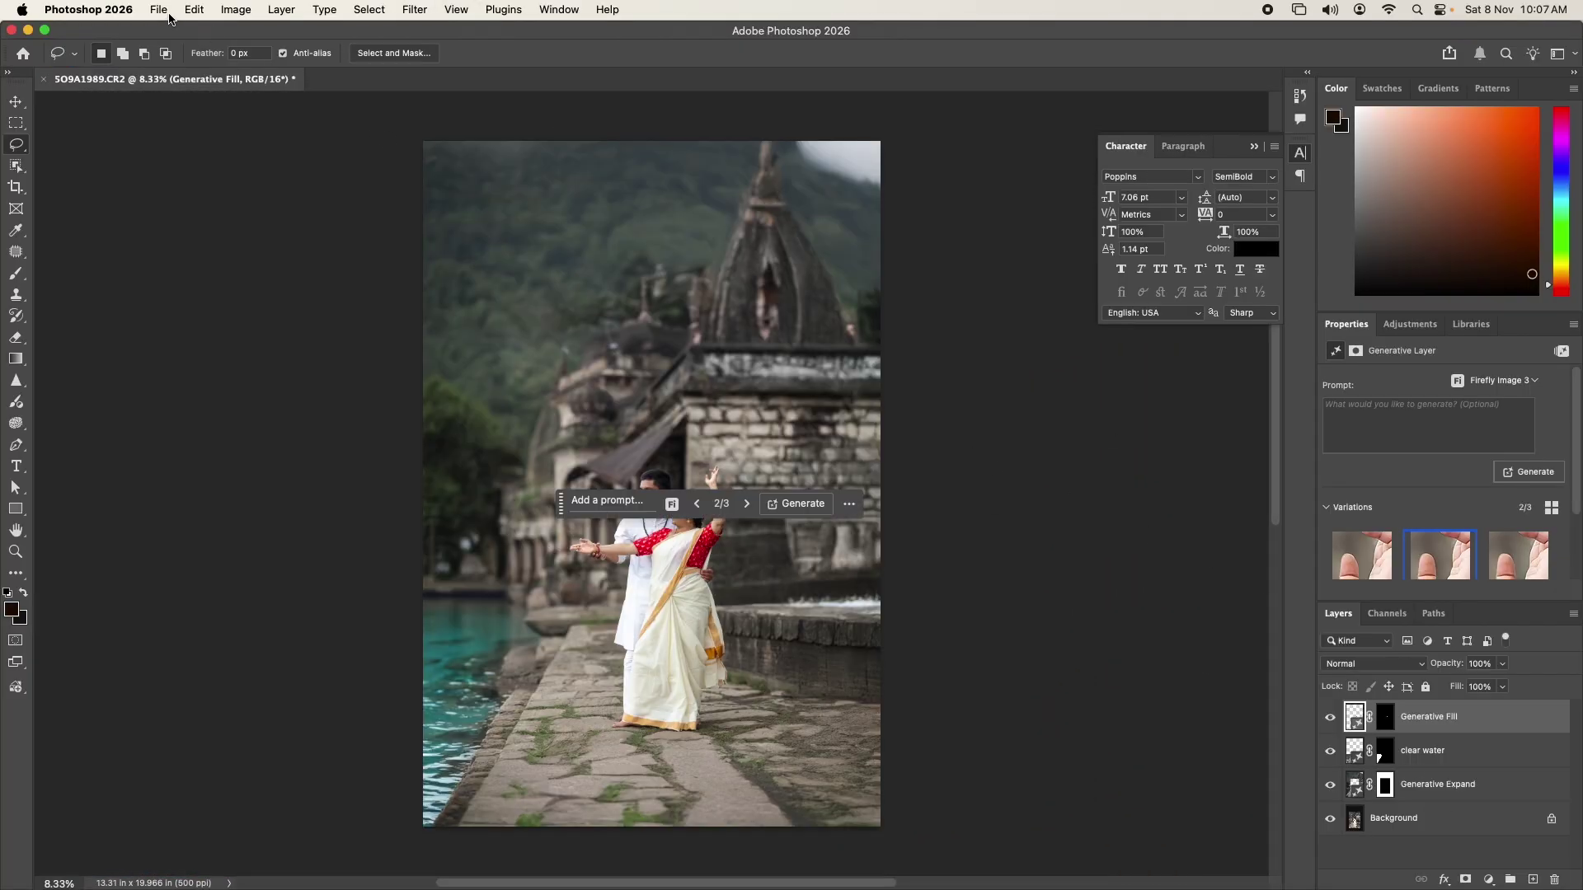
pyautogui.moveTo(585, 362); pyautogui.dragTo(601, 303)
# Step: Add a Color and Vibrance adjustment: Temperature -7, Vibrance +29, Saturation +15
pyautogui.click(1488, 879)
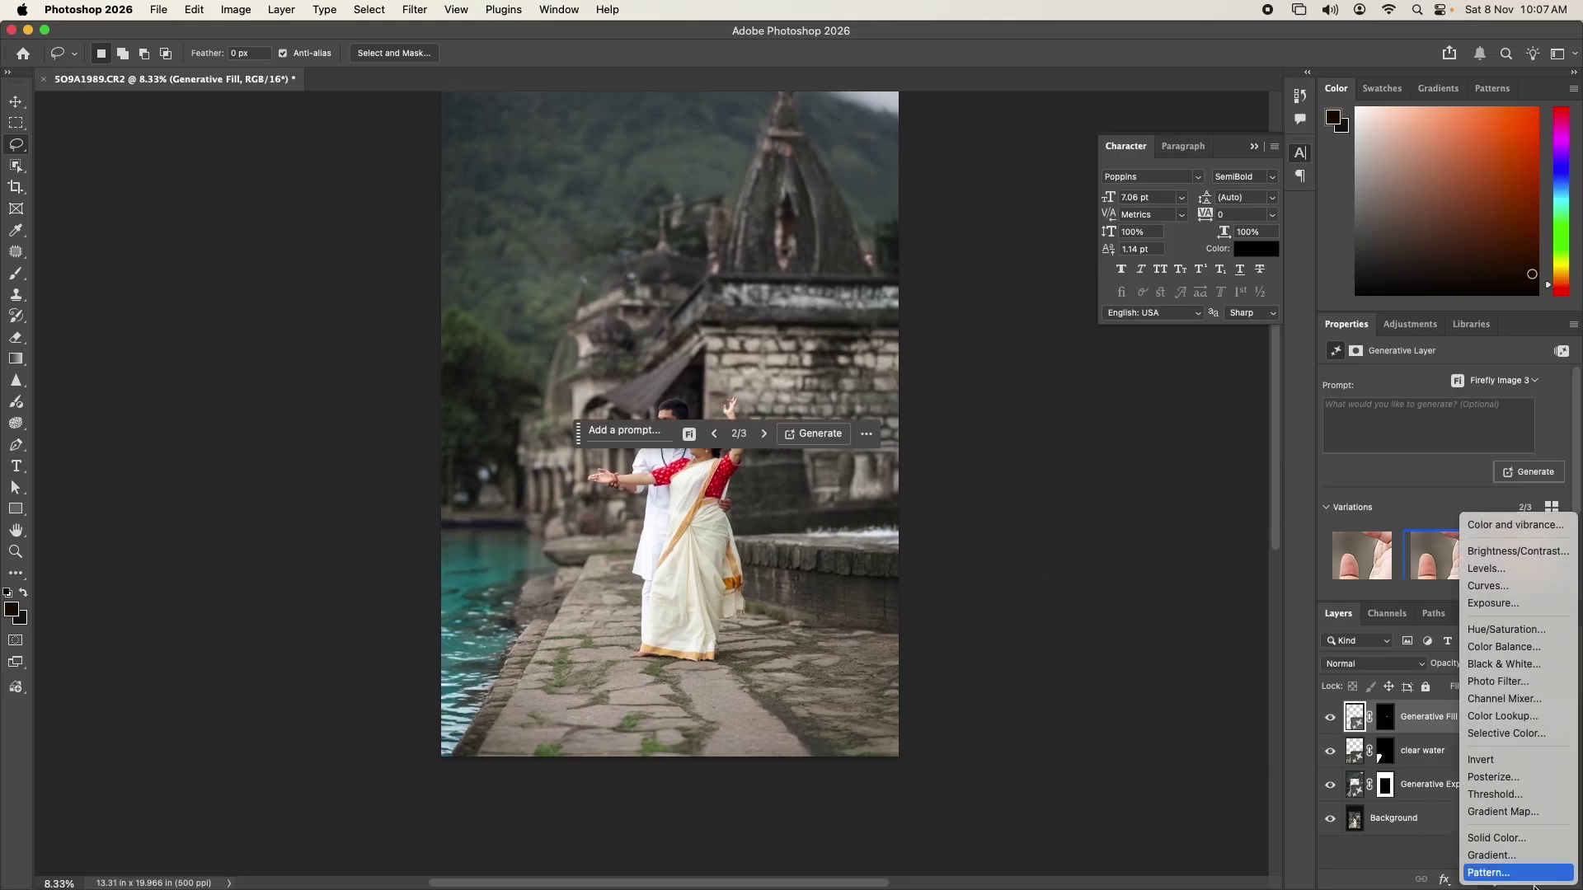
pyautogui.click(1515, 525)
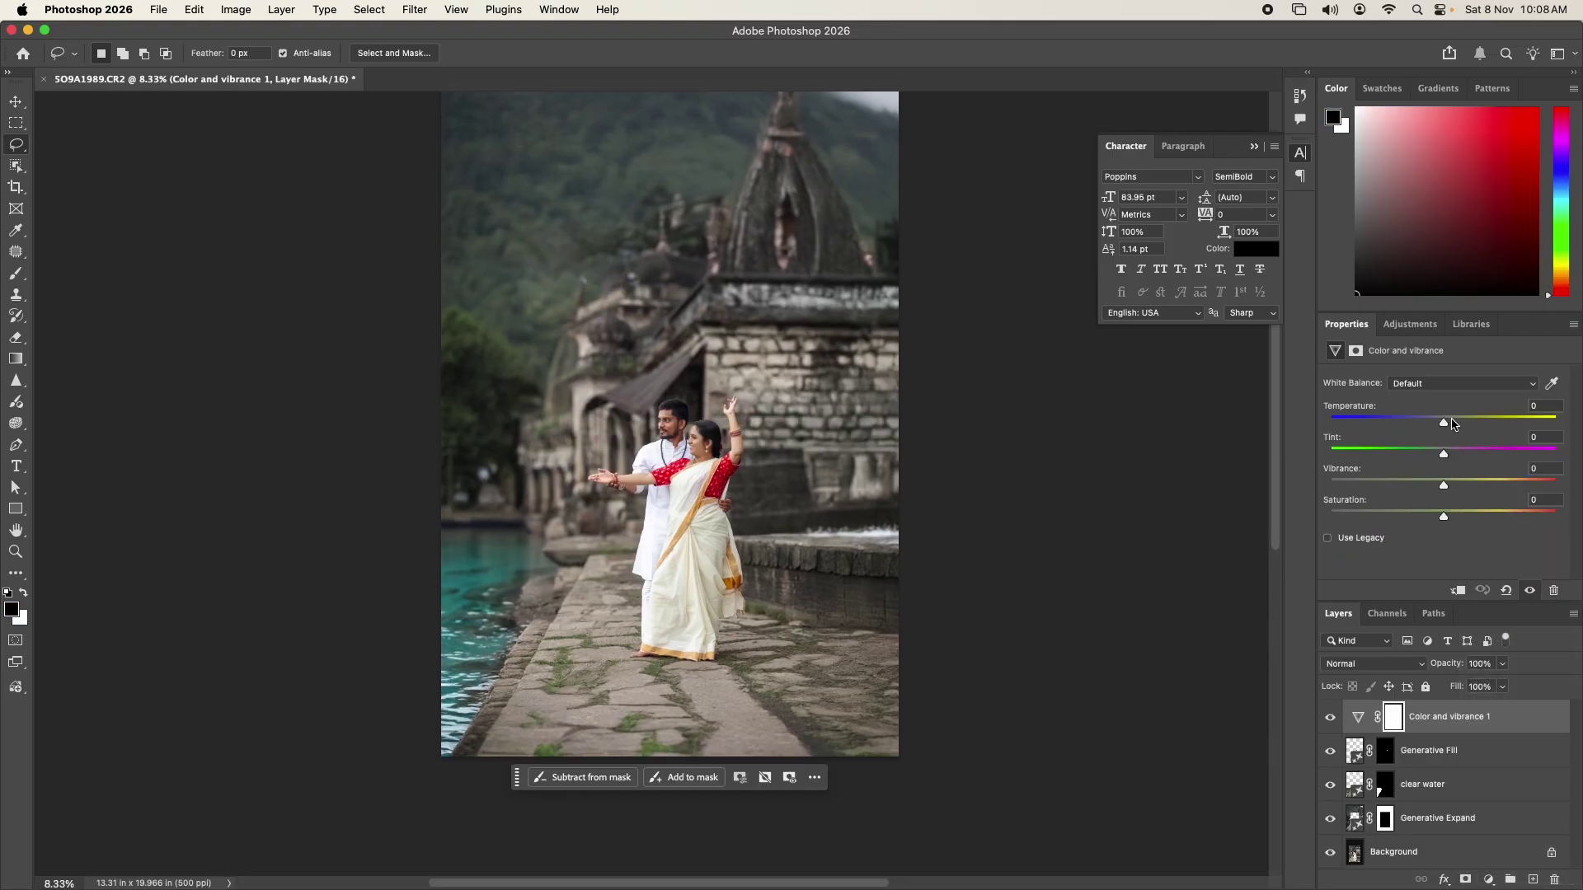
pyautogui.click(1455, 421)
pyautogui.moveTo(1456, 423); pyautogui.dragTo(1445, 422)
pyautogui.moveTo(1444, 484)
pyautogui.mouseDown()
pyautogui.moveTo(1476, 485)
pyautogui.moveTo(1461, 517)
pyautogui.mouseUp()
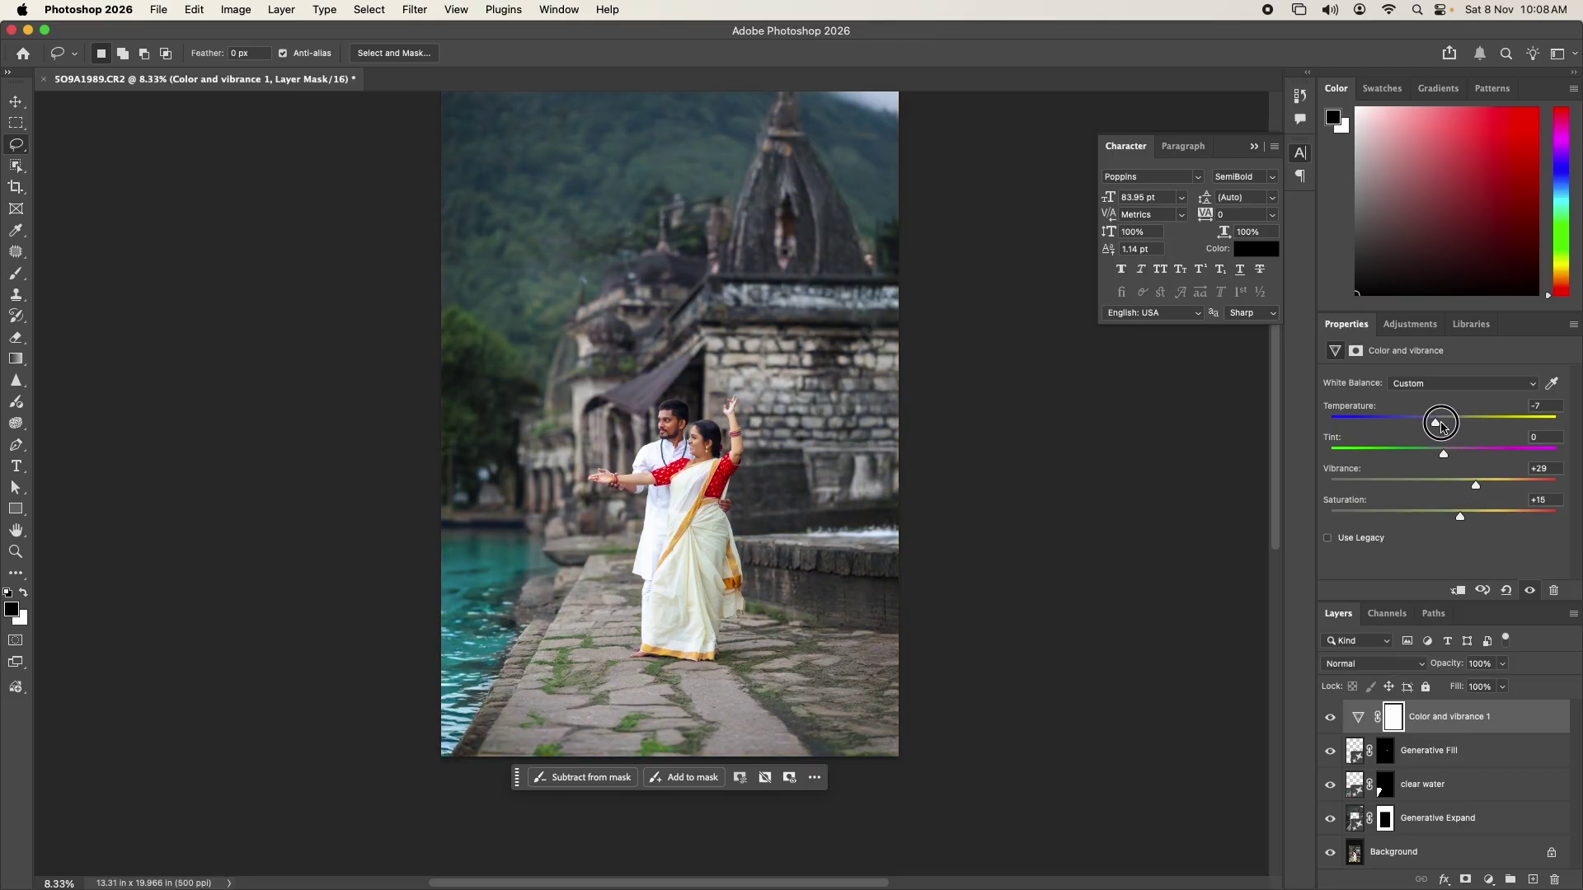
# Step: Add a Brightness/Contrast adjustment with Brightness 14 and Contrast -17, checking the couple up close
pyautogui.click(1486, 879)
pyautogui.click(1509, 651)
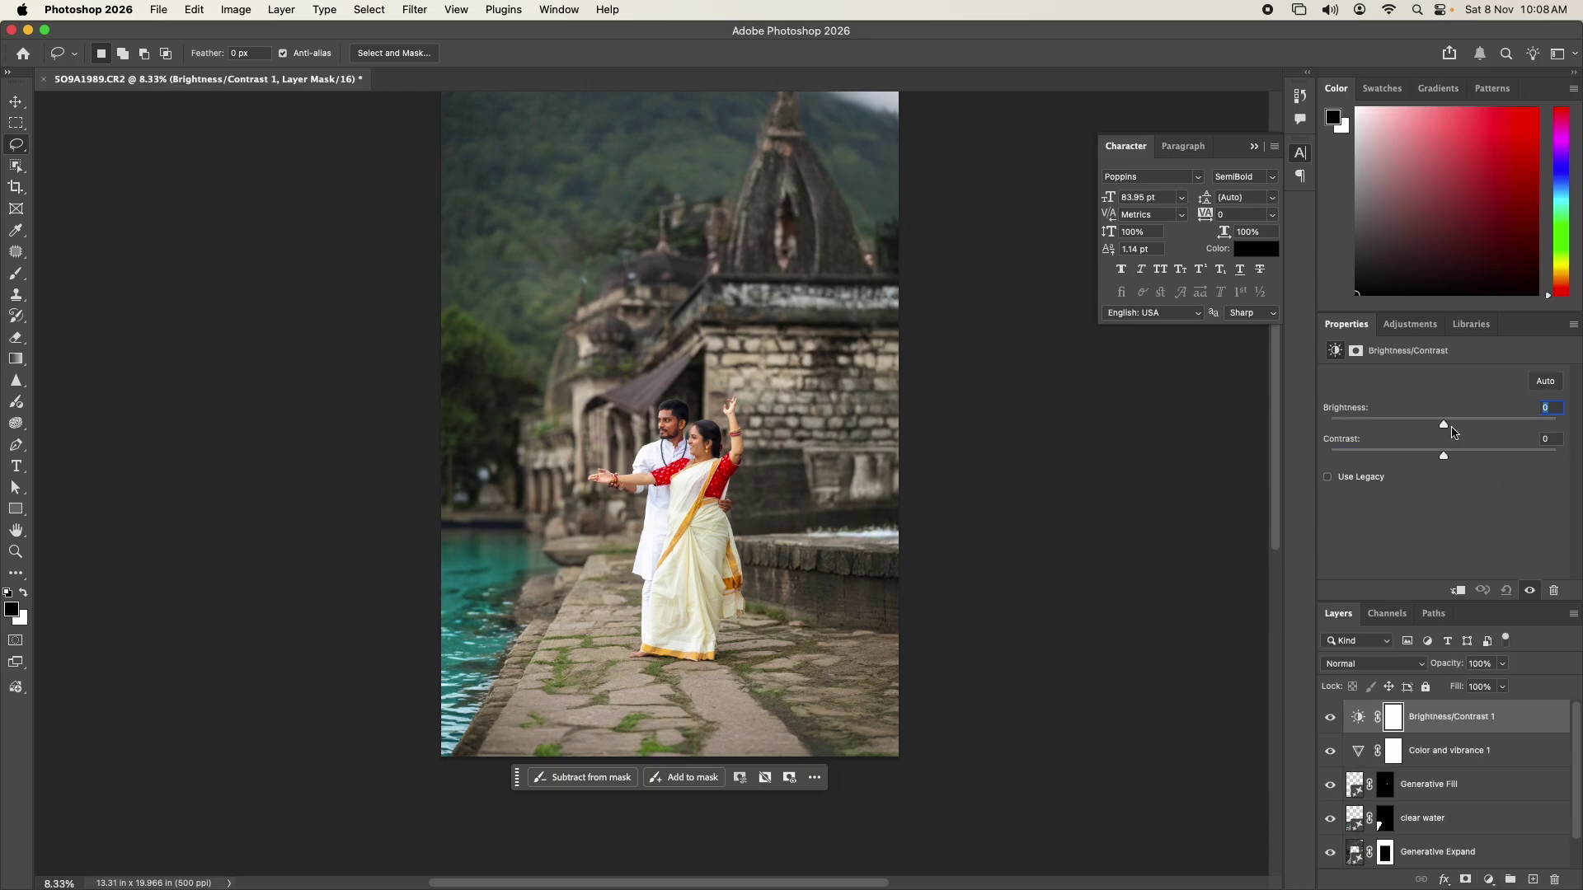
pyautogui.moveTo(1443, 422); pyautogui.dragTo(1459, 426)
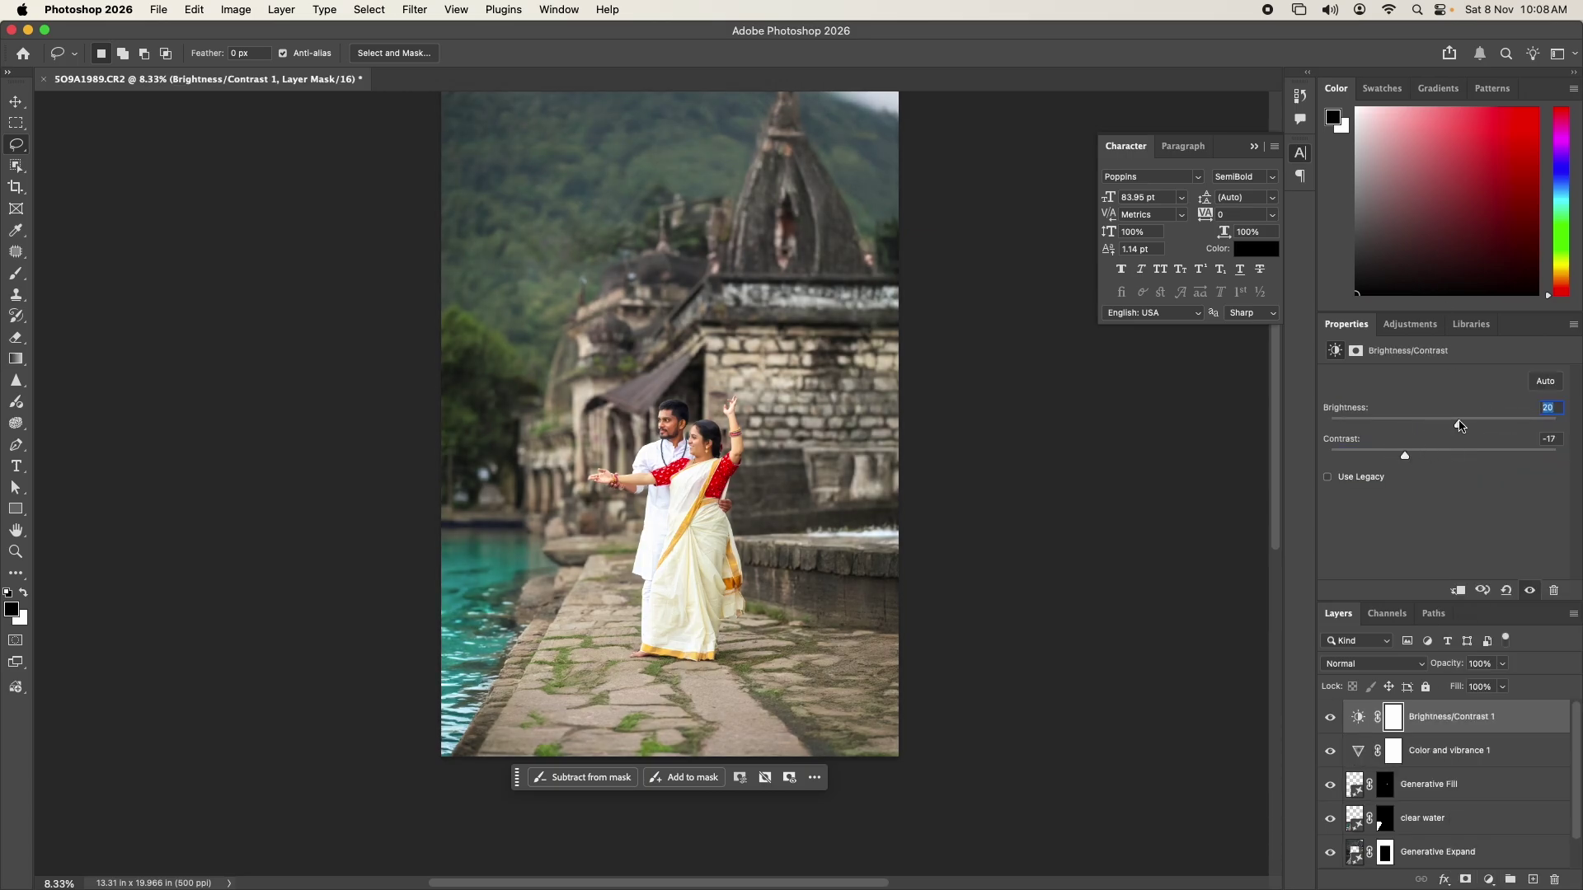
pyautogui.press('z')
pyautogui.moveTo(685, 432); pyautogui.dragTo(685, 479)
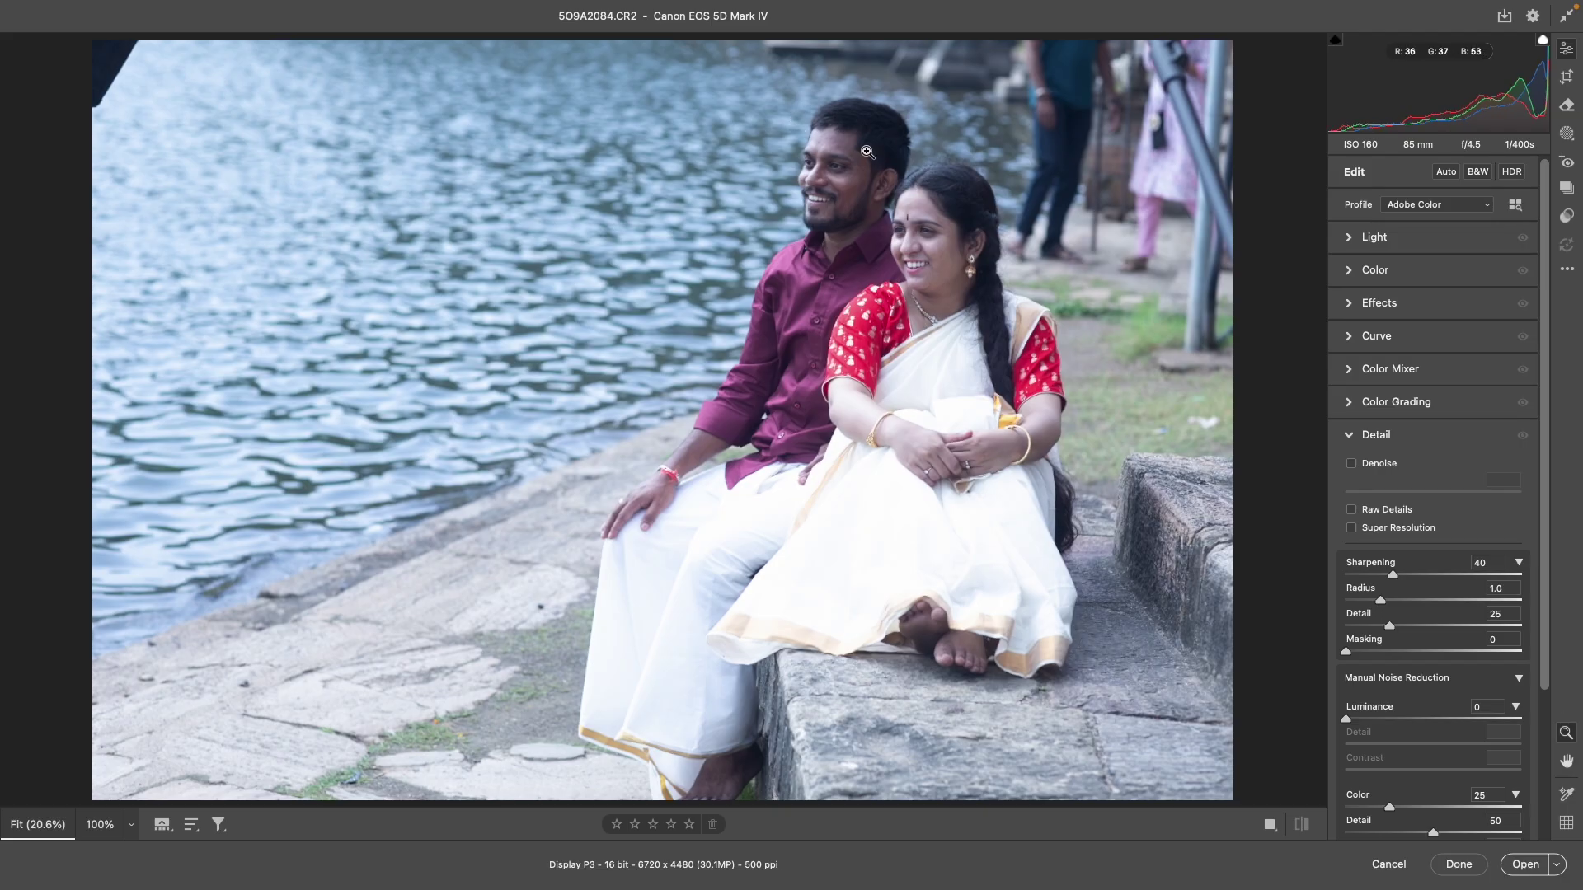
# Step: Zoom in on the faces of the couple seated by the water
pyautogui.click(867, 152)
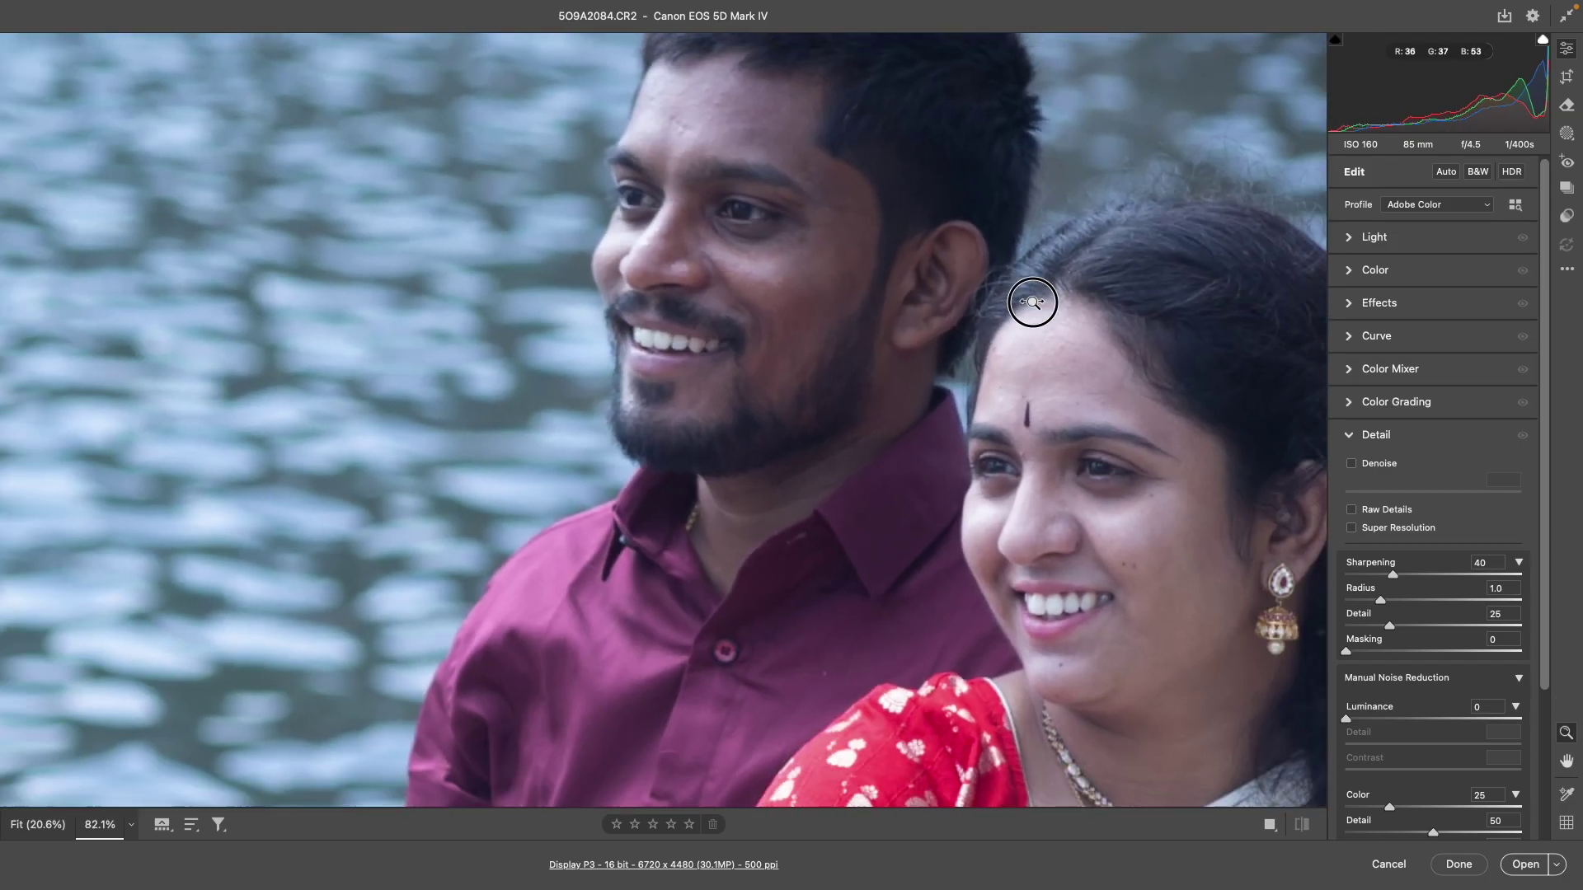
# Step: Auto-tone the waterside couple photo and warm its white balance to 4650
pyautogui.moveTo(1032, 300); pyautogui.dragTo(822, 389)
pyautogui.press('z')
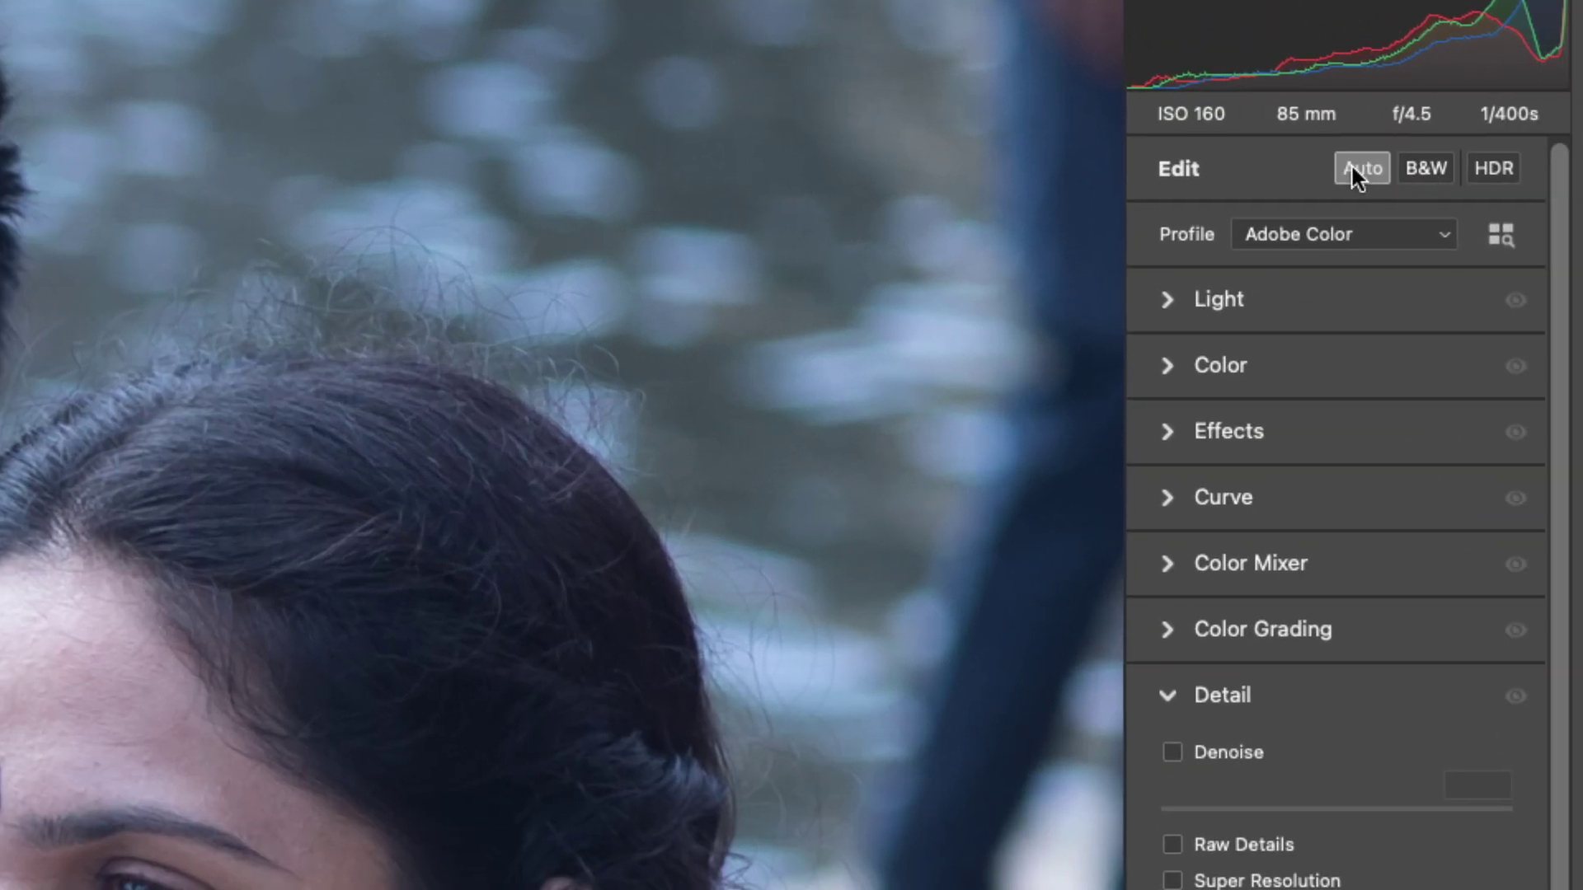
pyautogui.click(1352, 167)
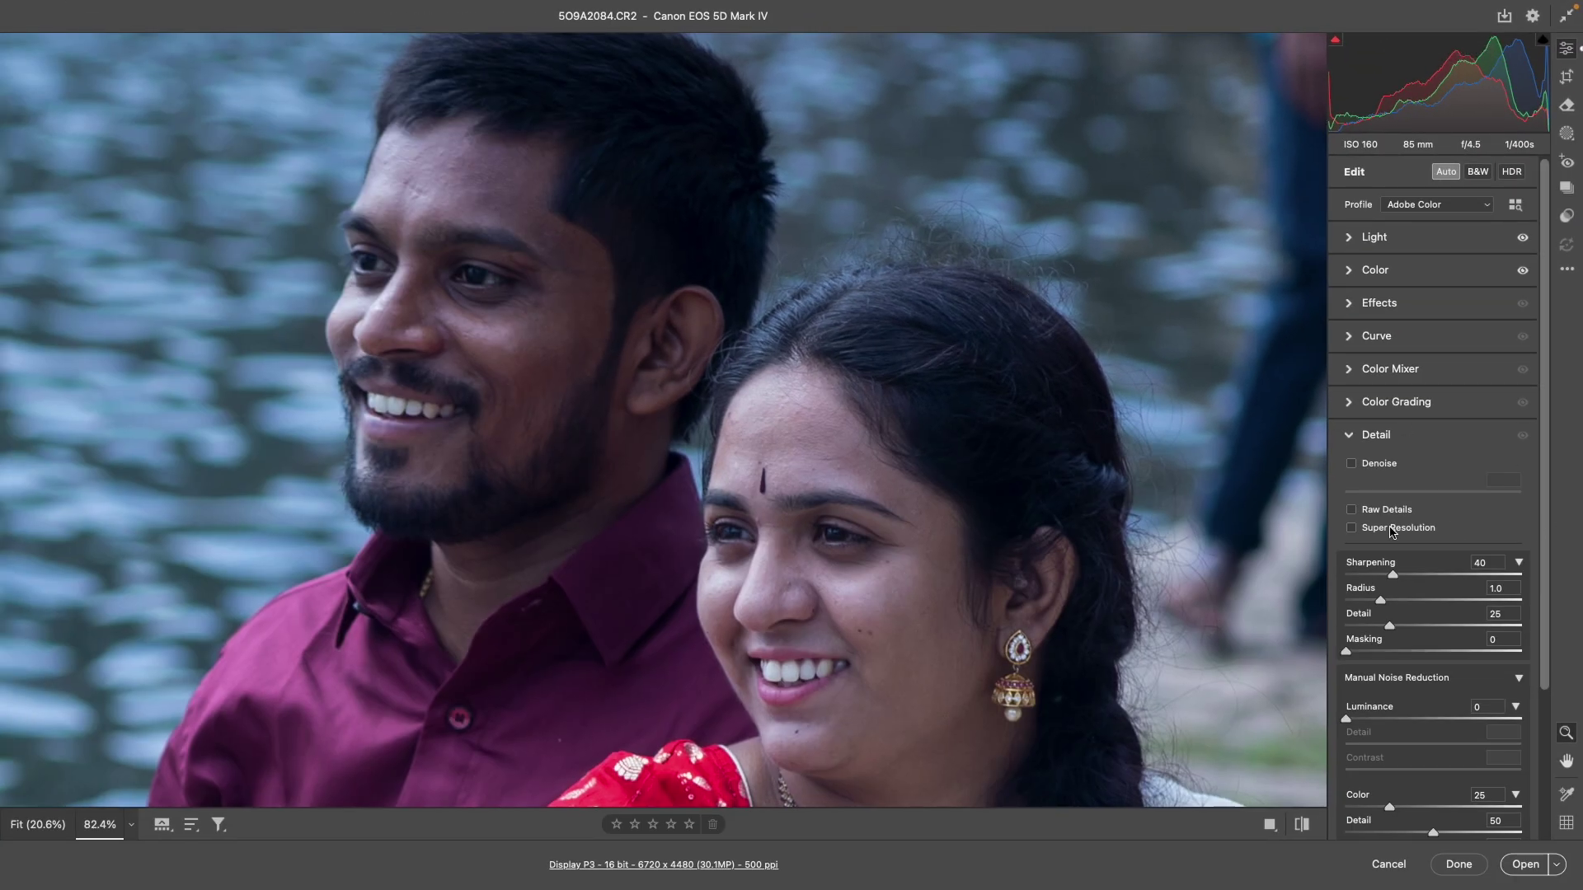
pyautogui.click(1374, 238)
pyautogui.click(1384, 437)
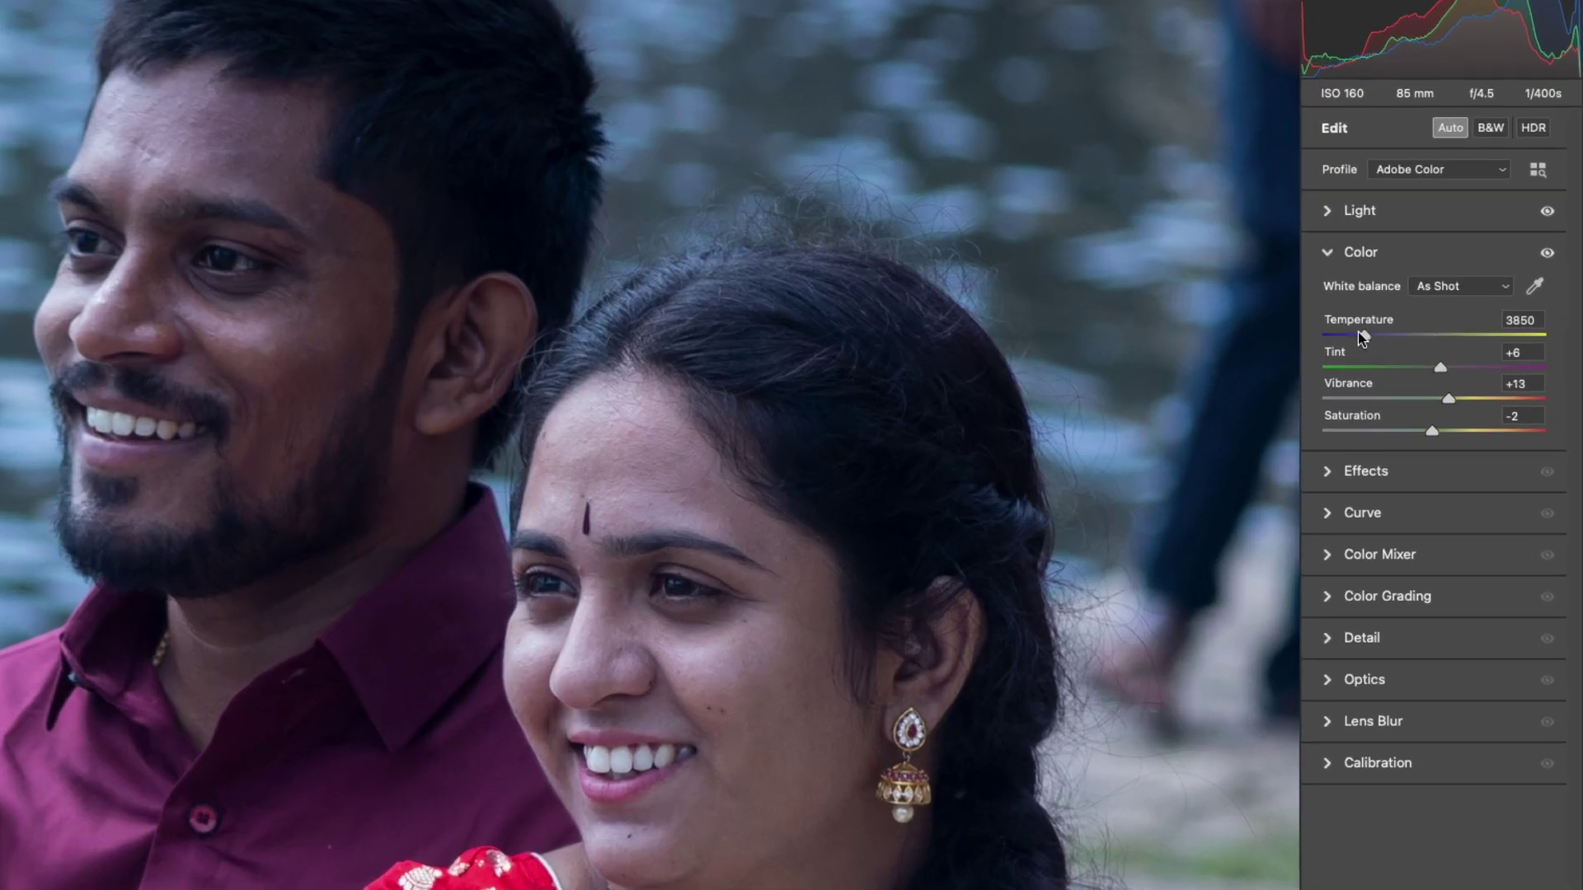
pyautogui.moveTo(1360, 337); pyautogui.dragTo(1390, 338)
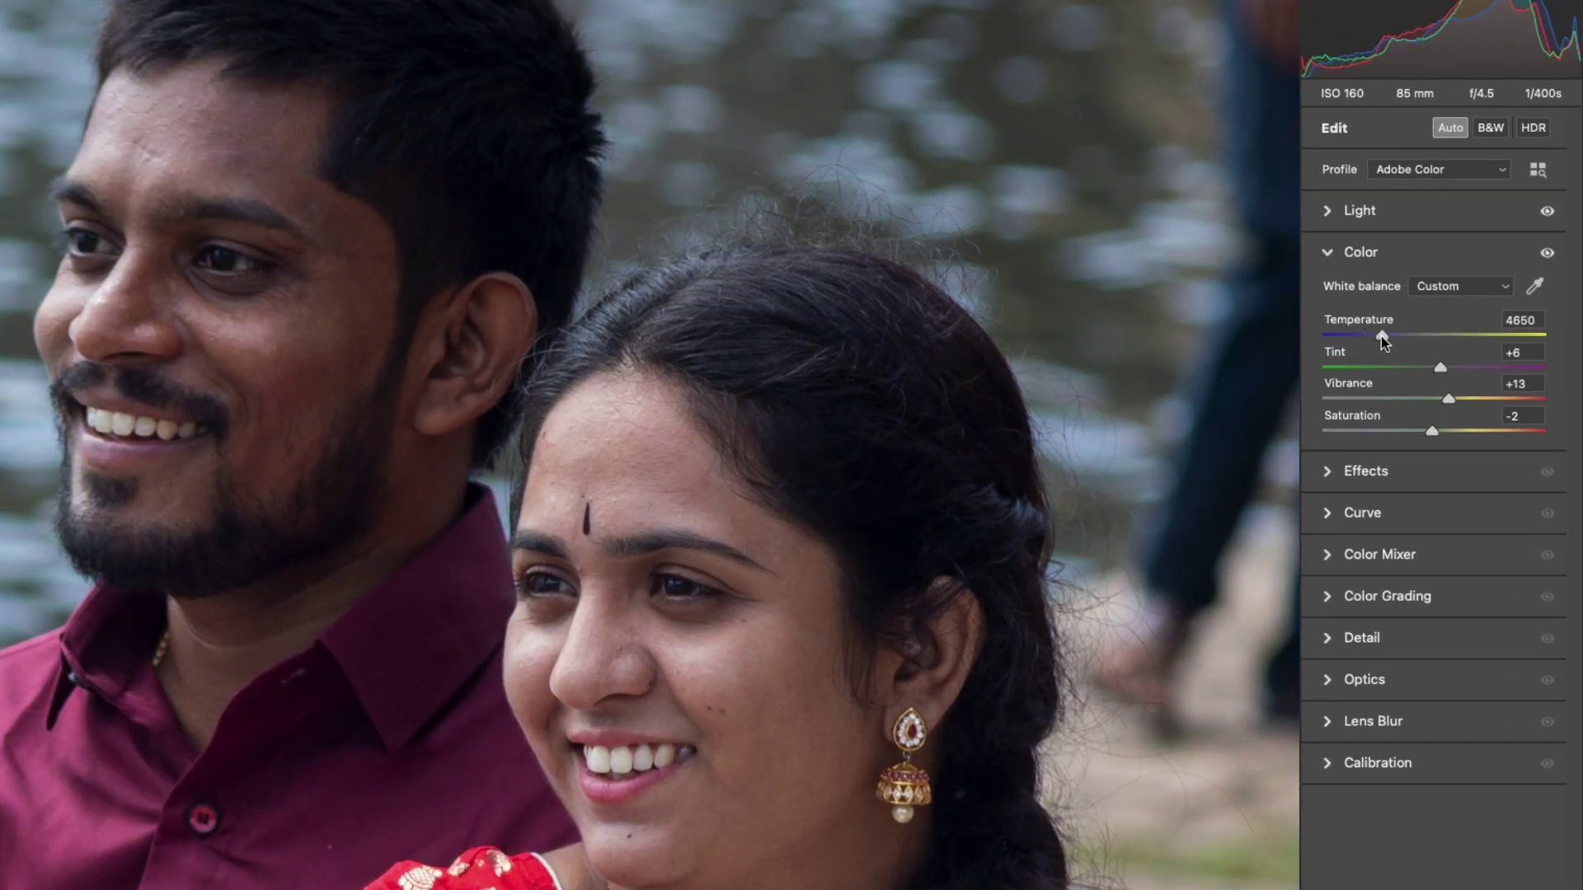
# Step: Set exposure to -0.05 and pull Highlights fully down to -100
pyautogui.click(1367, 223)
pyautogui.moveTo(1370, 257); pyautogui.dragTo(1437, 260)
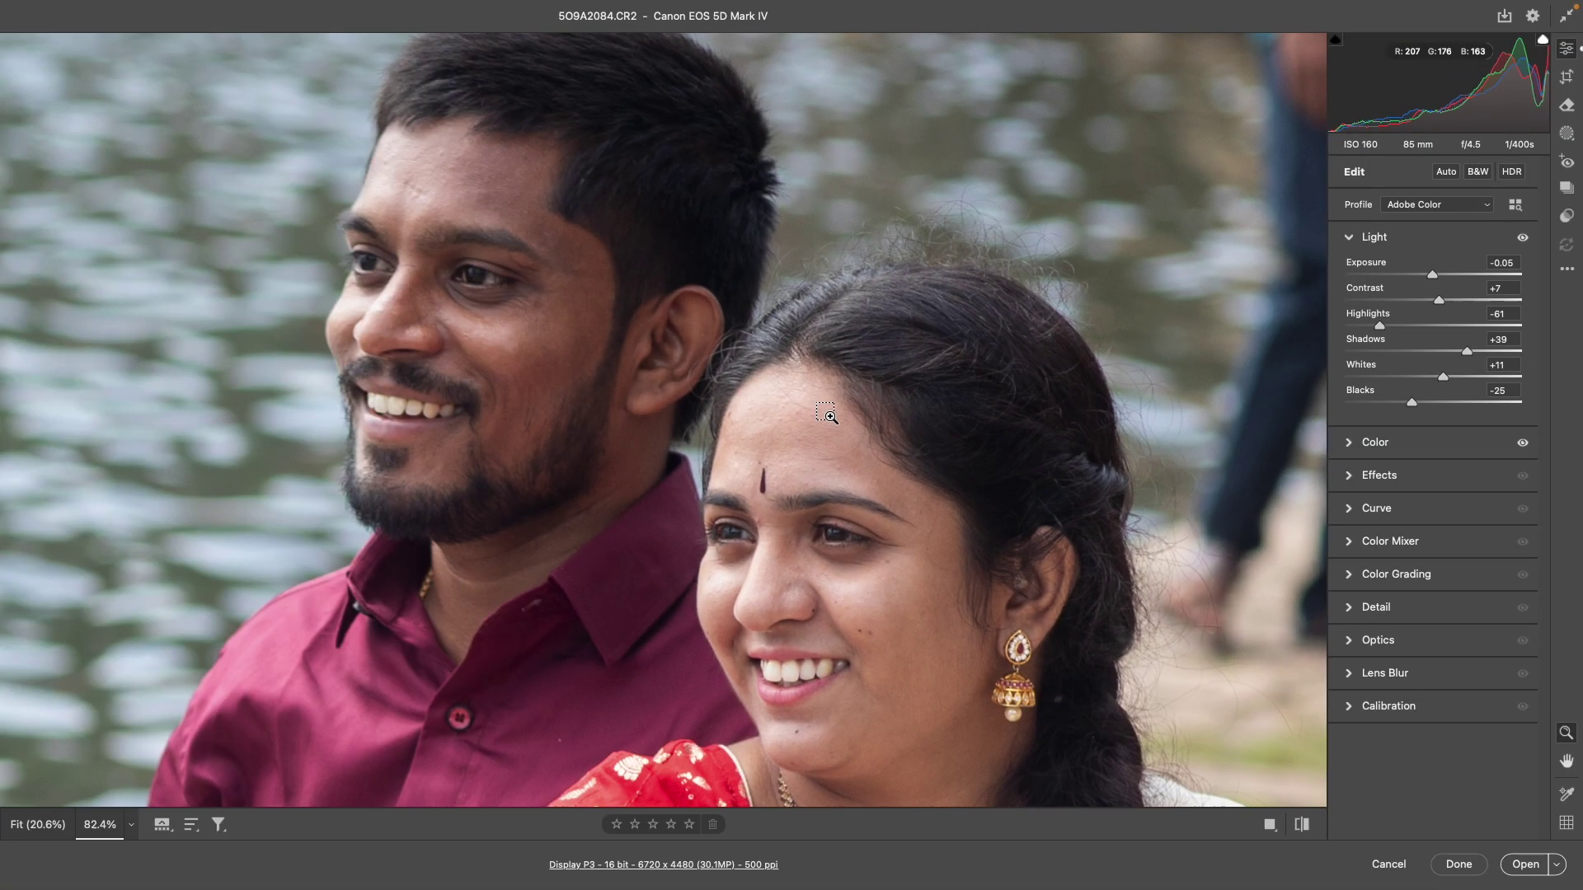
pyautogui.keyDown('alt'); pyautogui.click(827, 417); pyautogui.keyUp('alt')
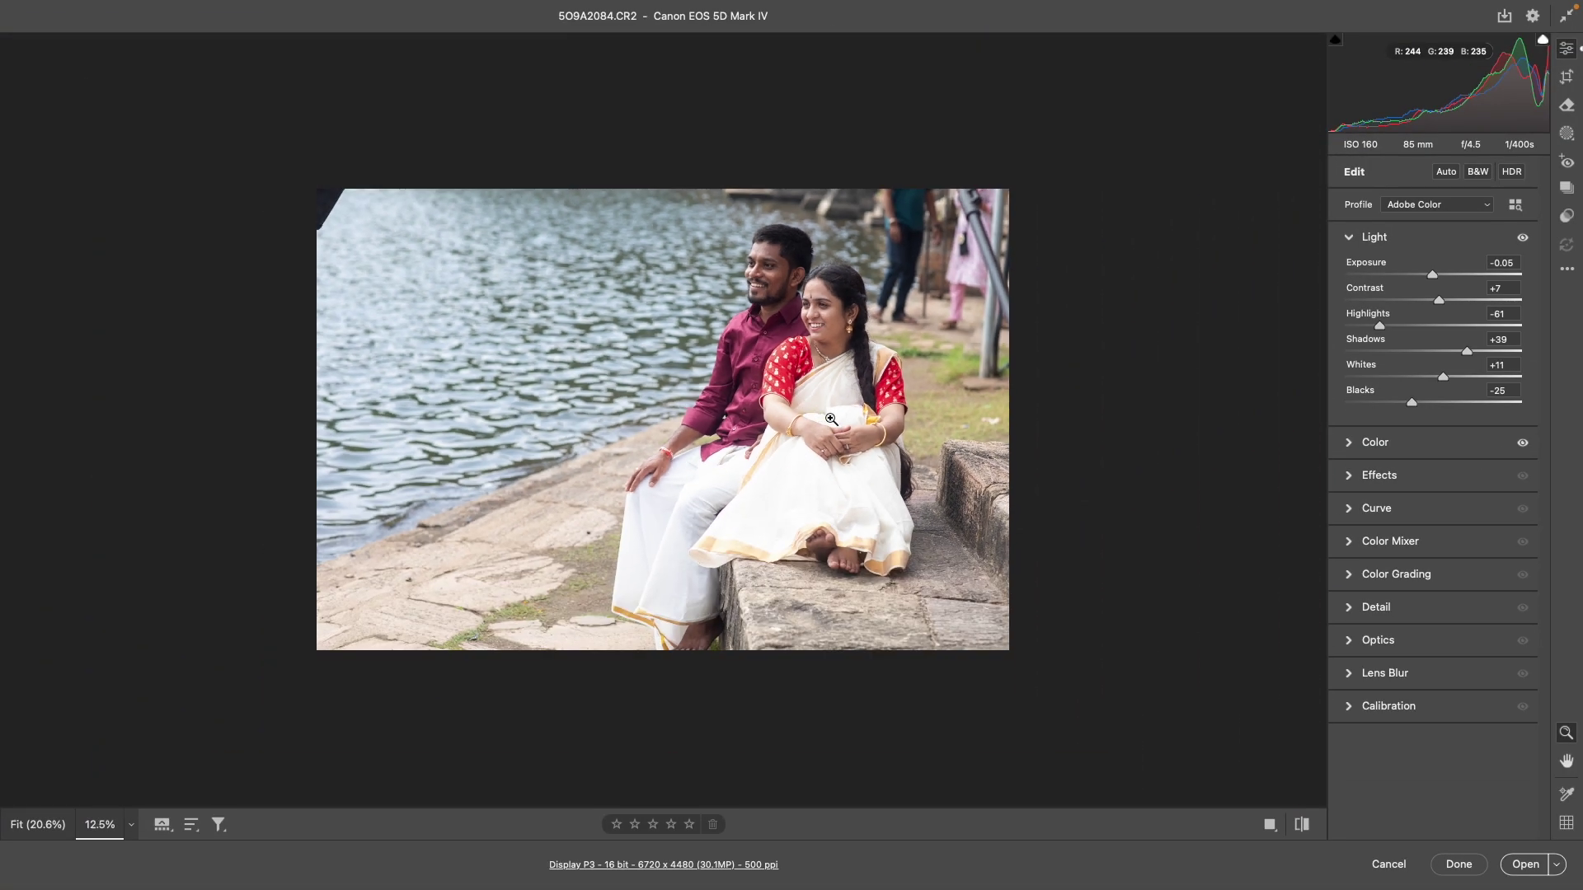
pyautogui.moveTo(1379, 325); pyautogui.dragTo(1331, 326)
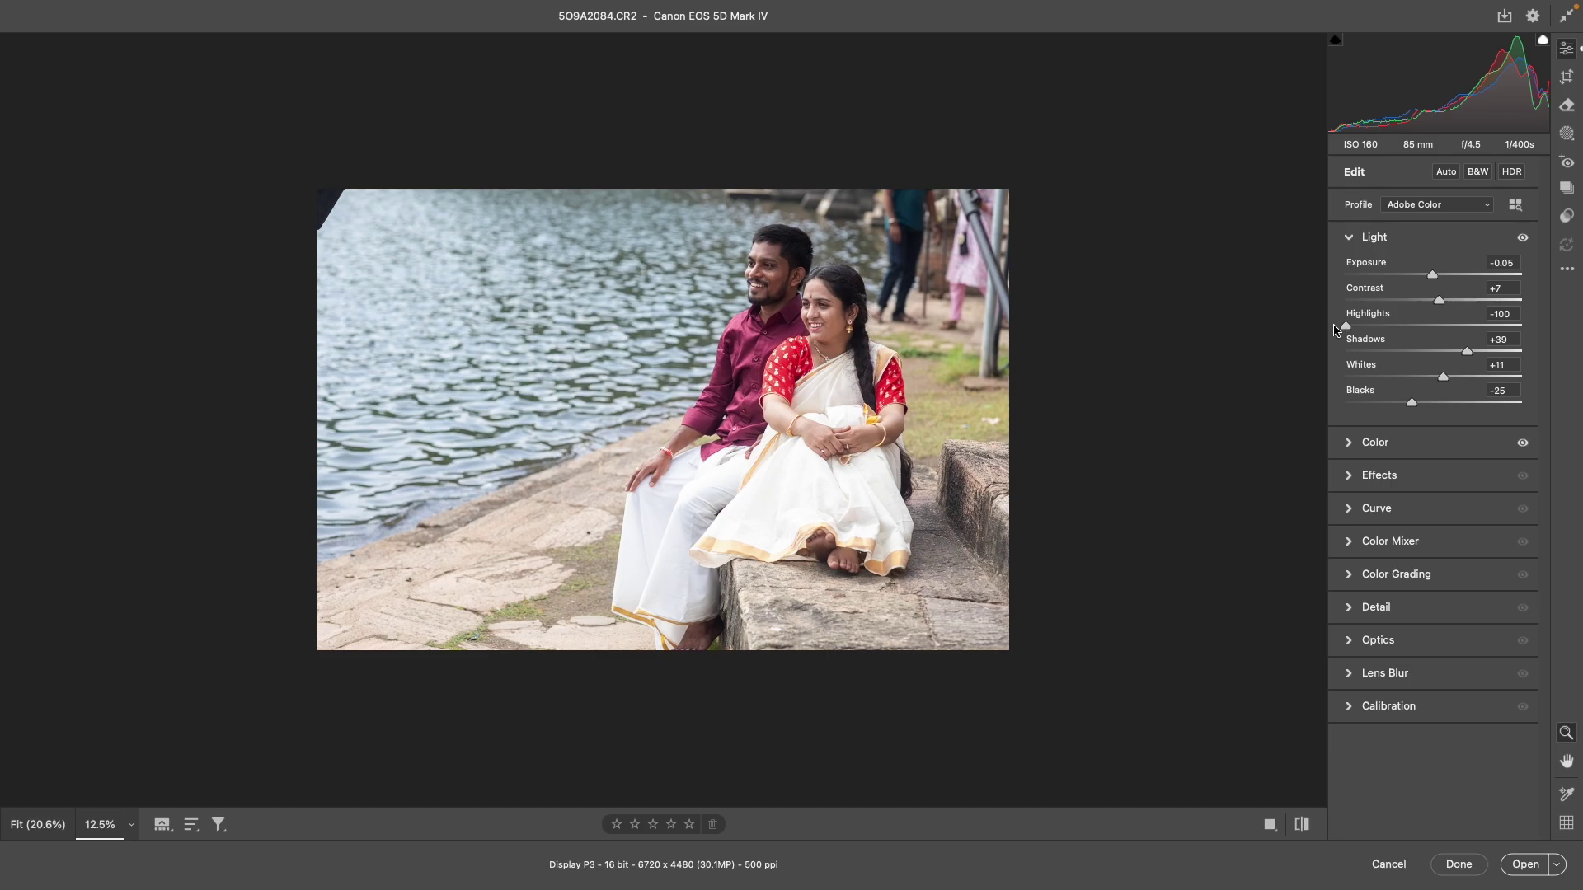
pyautogui.click(1568, 133)
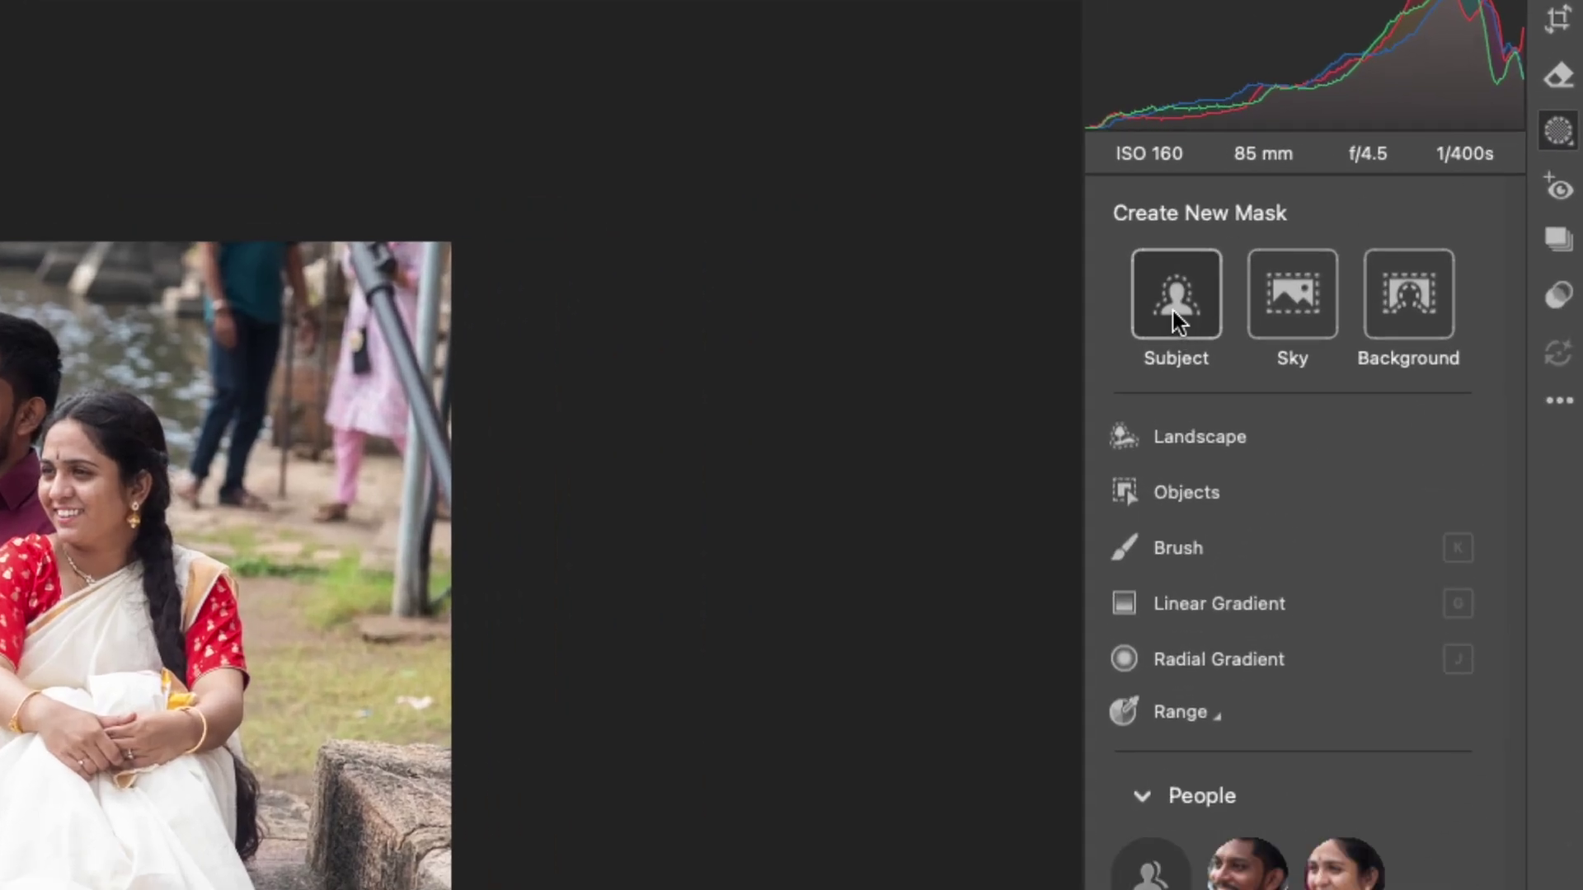
# Step: Create a People mask for Person 1, the man
pyautogui.click(1176, 320)
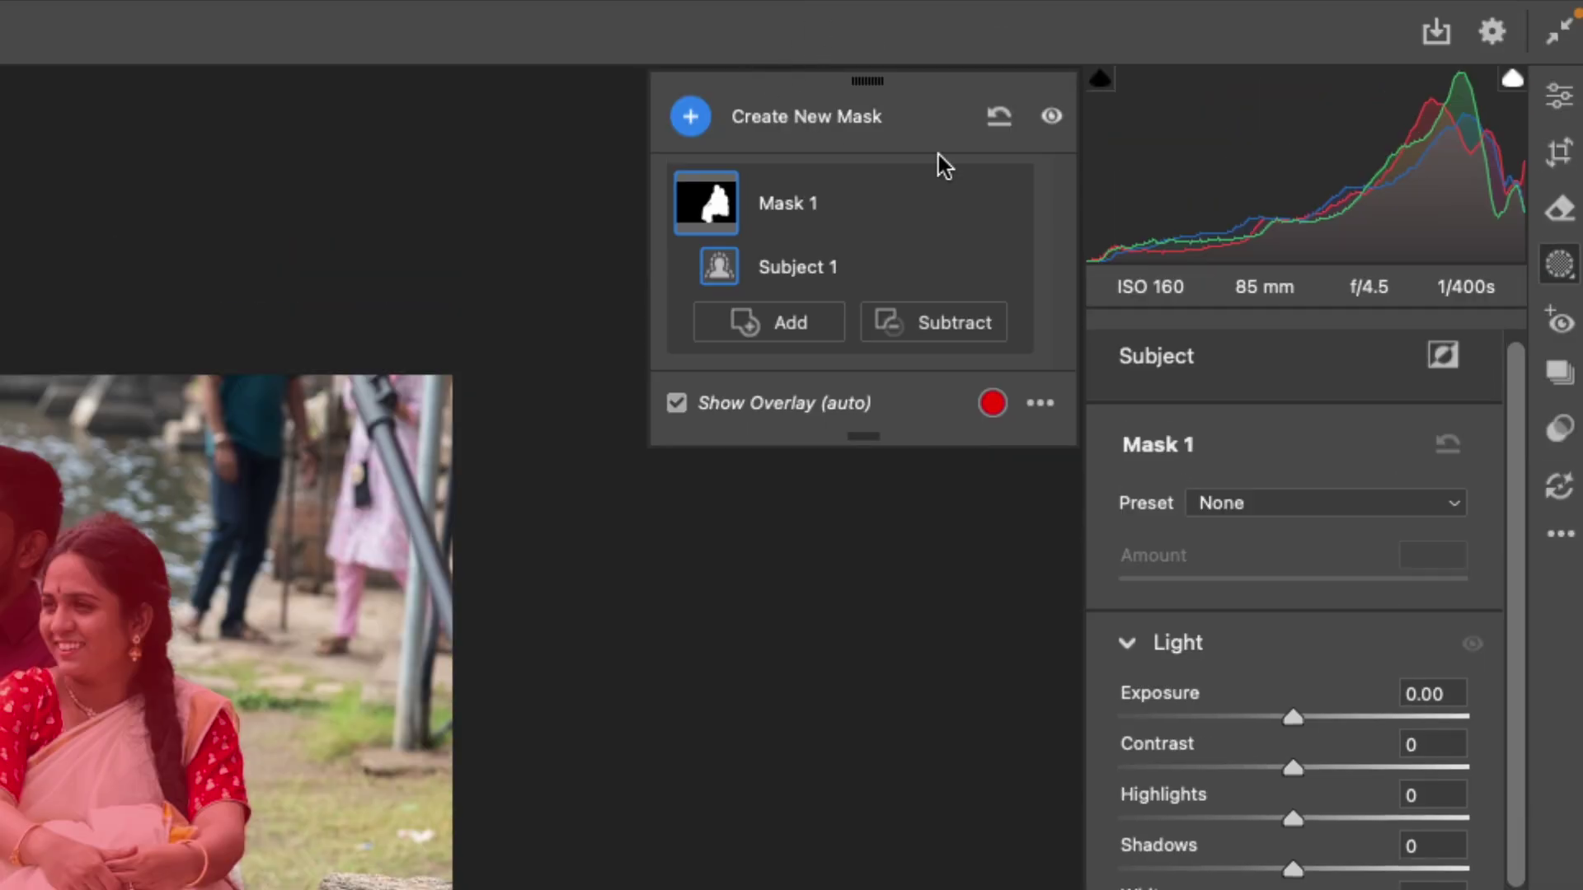
pyautogui.click(986, 117)
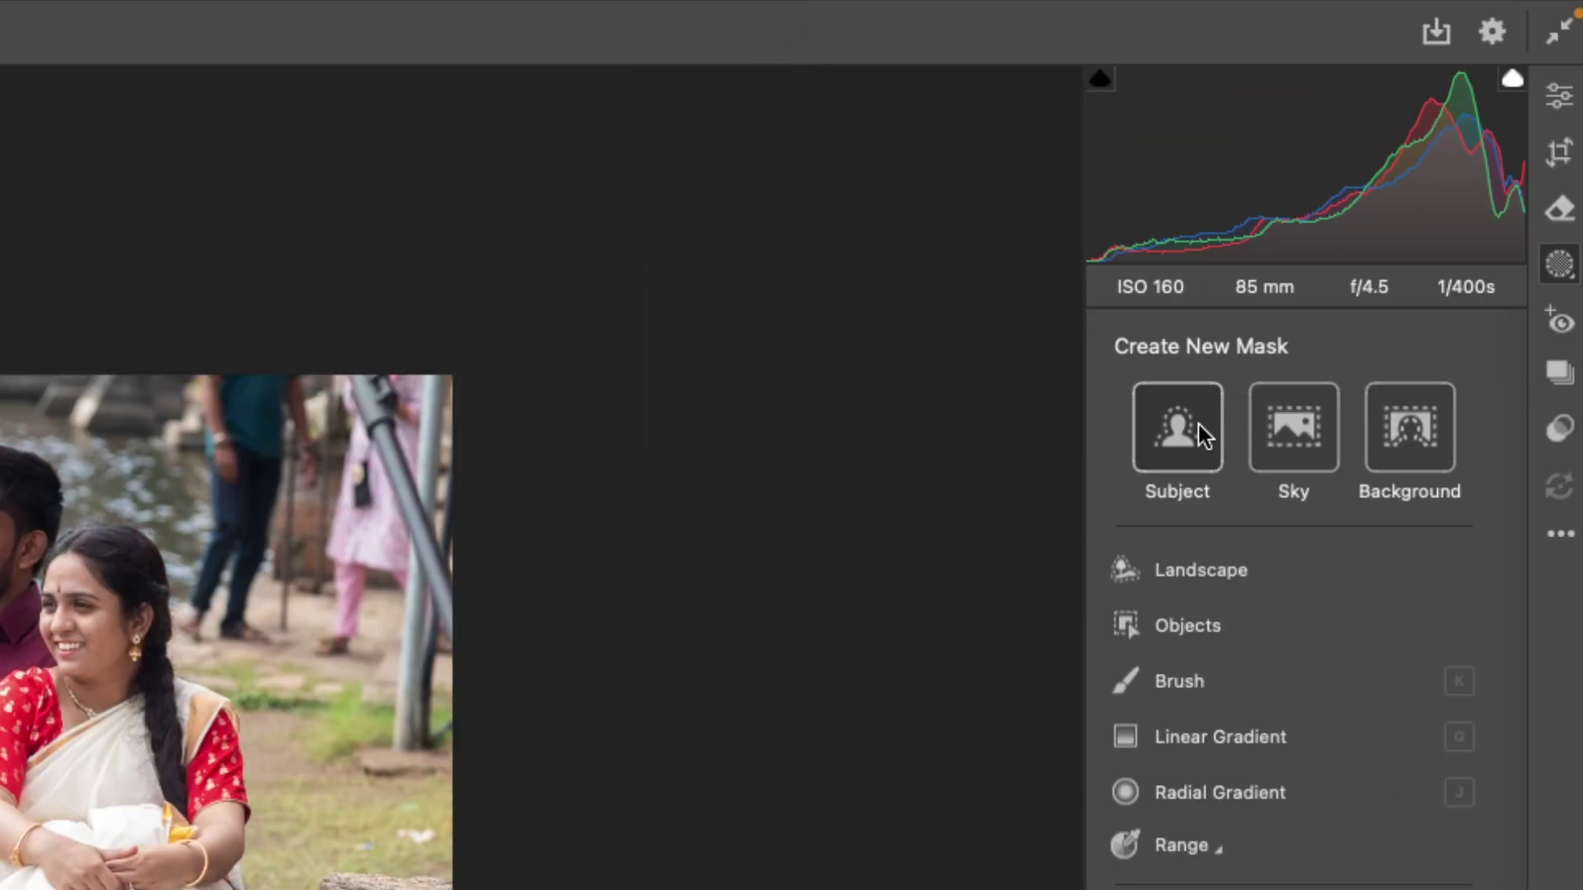
pyautogui.click(1199, 428)
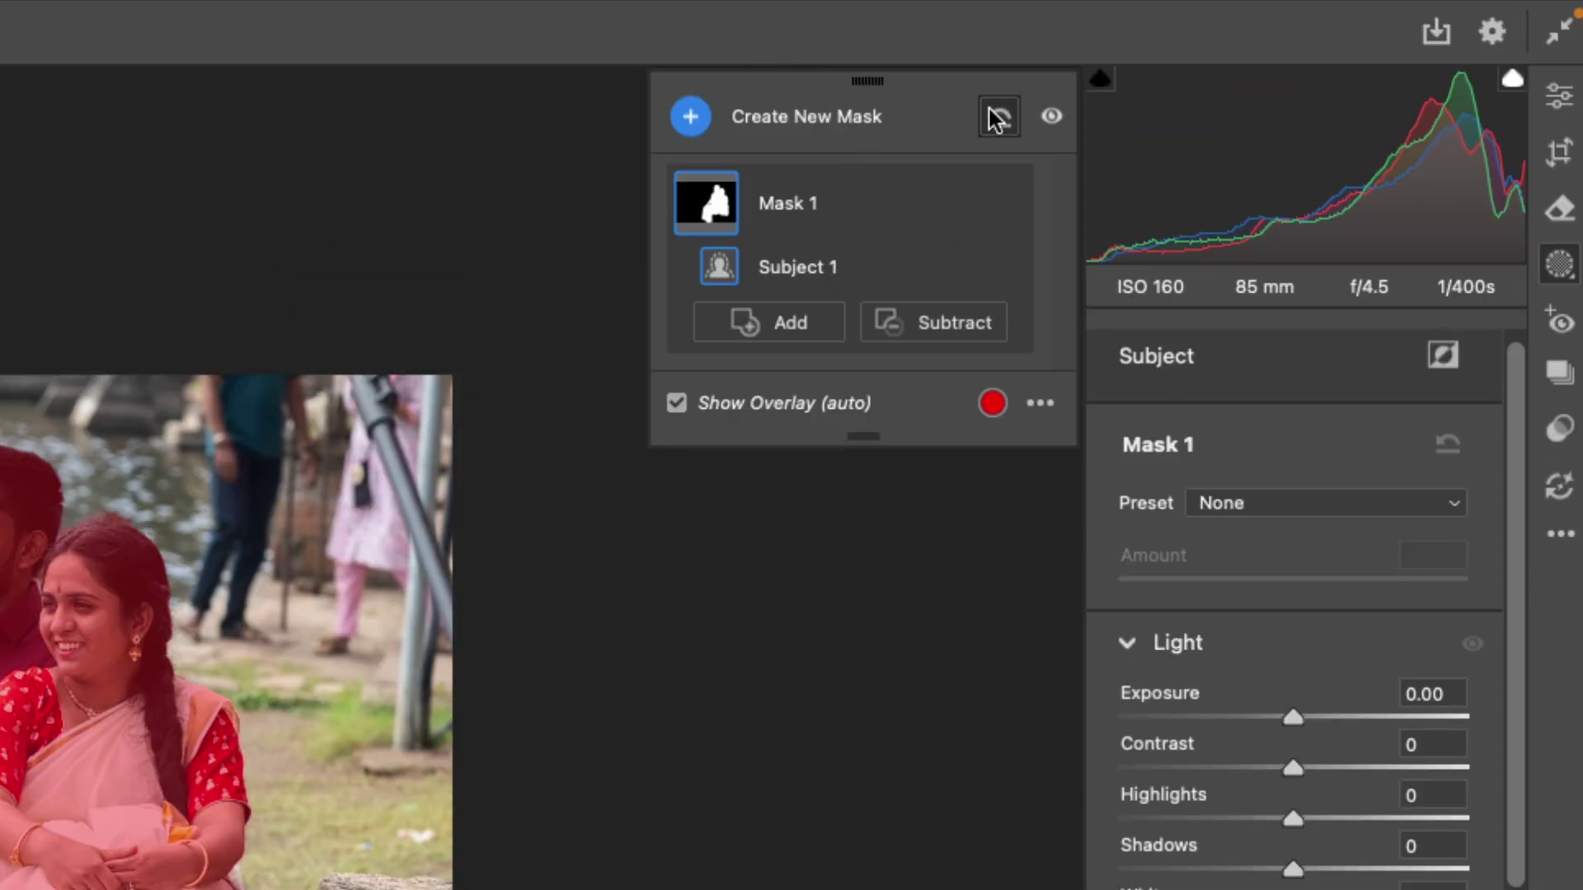
pyautogui.click(996, 115)
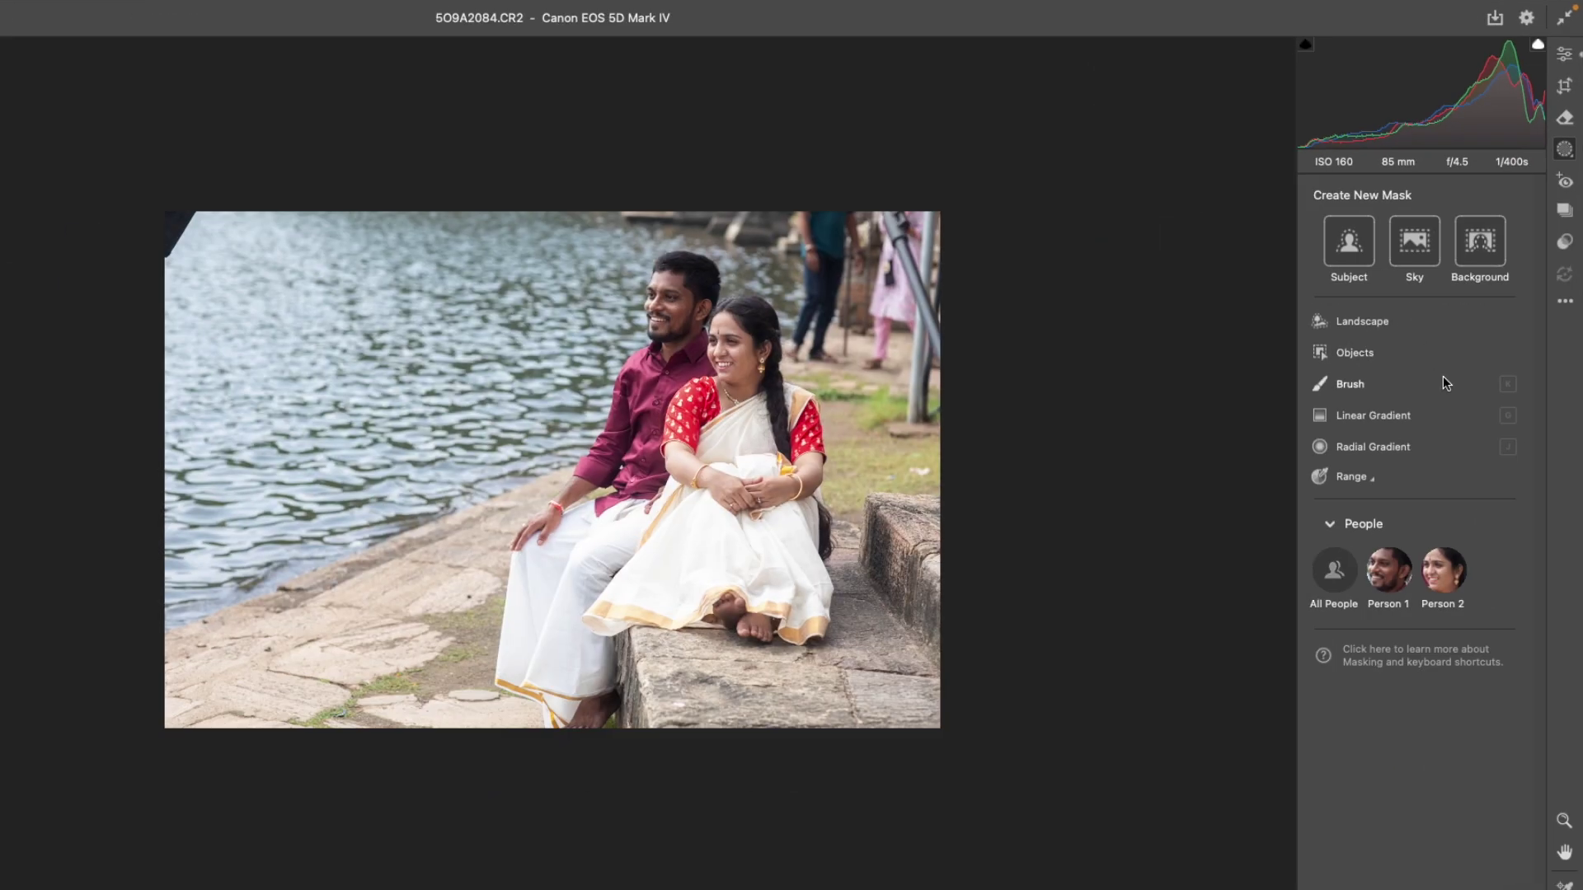
pyautogui.click(1387, 567)
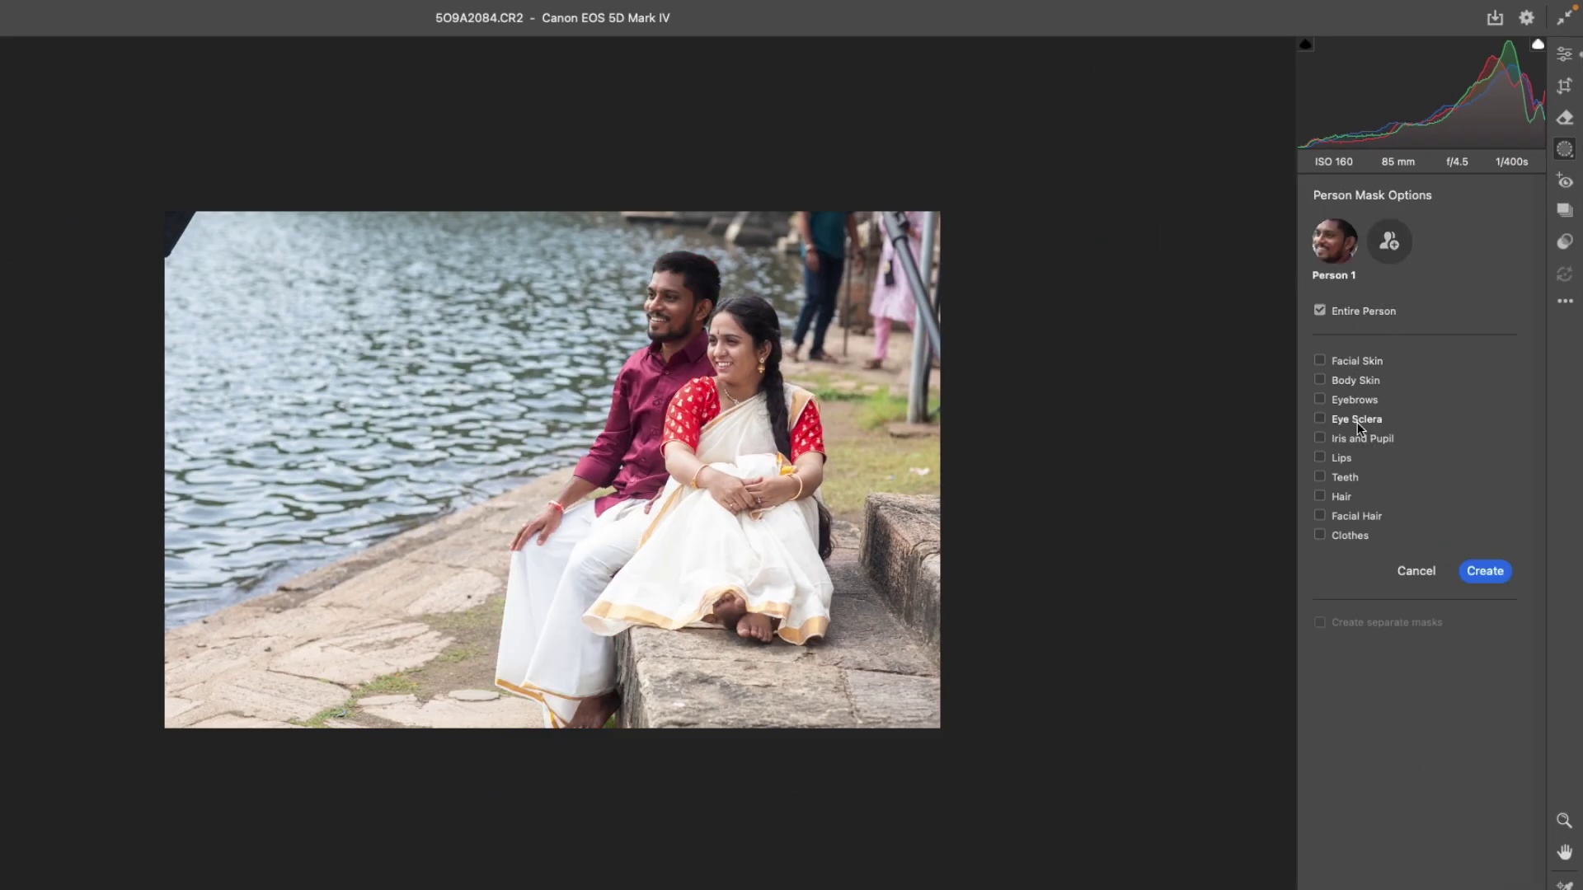
pyautogui.click(1486, 571)
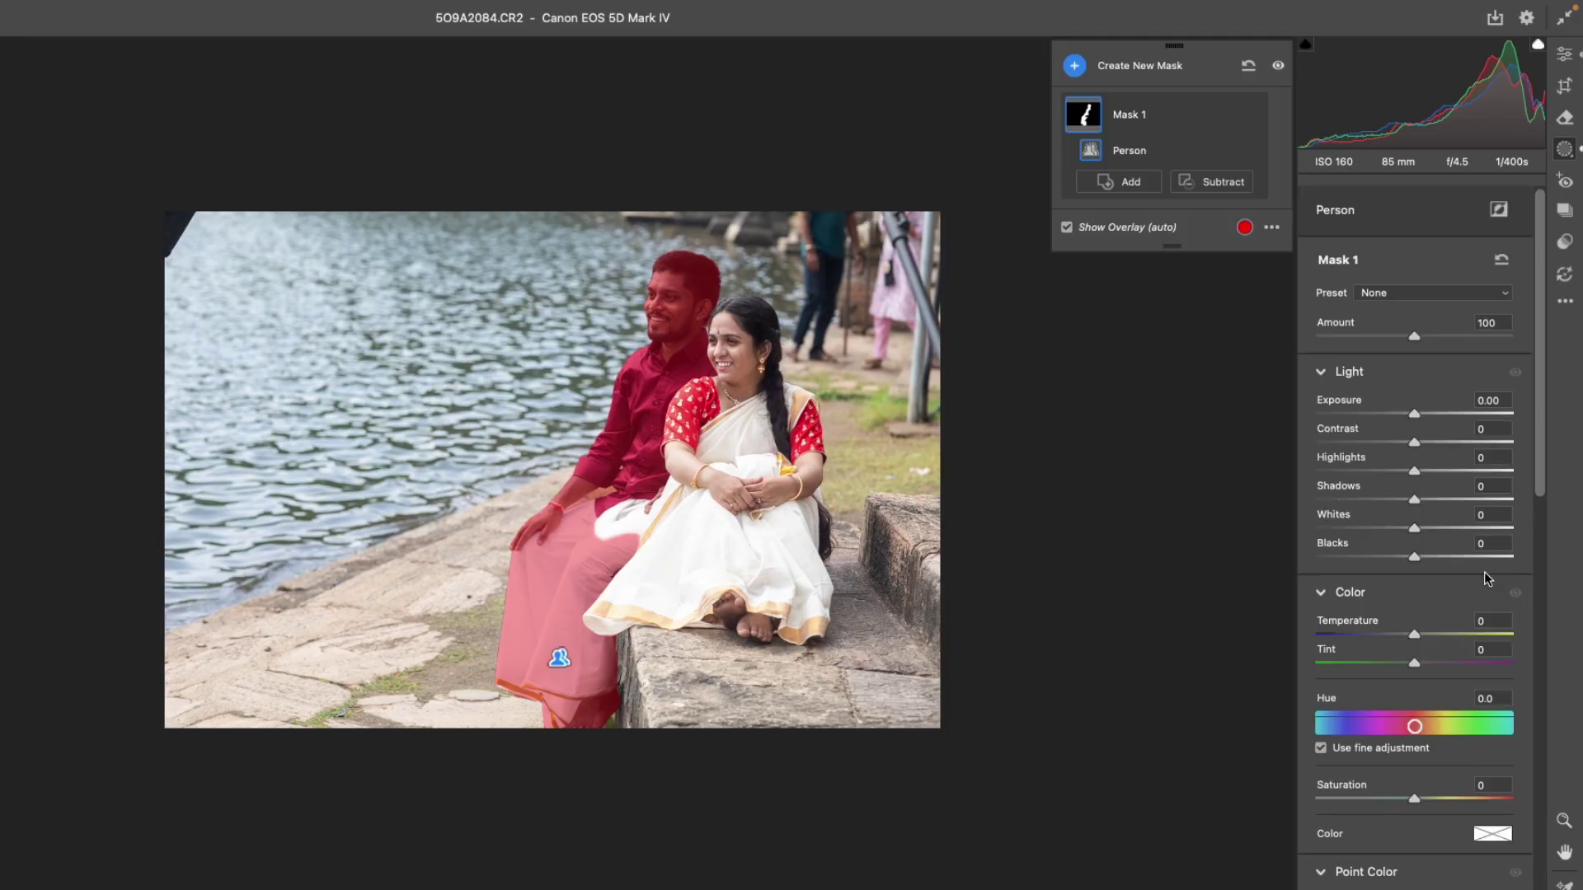
# Step: Set the man's mask to Exposure +0.25, Highlights -99, Shadows -30, Temperature +8
pyautogui.moveTo(1414, 414)
pyautogui.mouseDown()
pyautogui.moveTo(1420, 445)
pyautogui.moveTo(1314, 472)
pyautogui.mouseUp()
pyautogui.moveTo(1406, 500); pyautogui.dragTo(1385, 499)
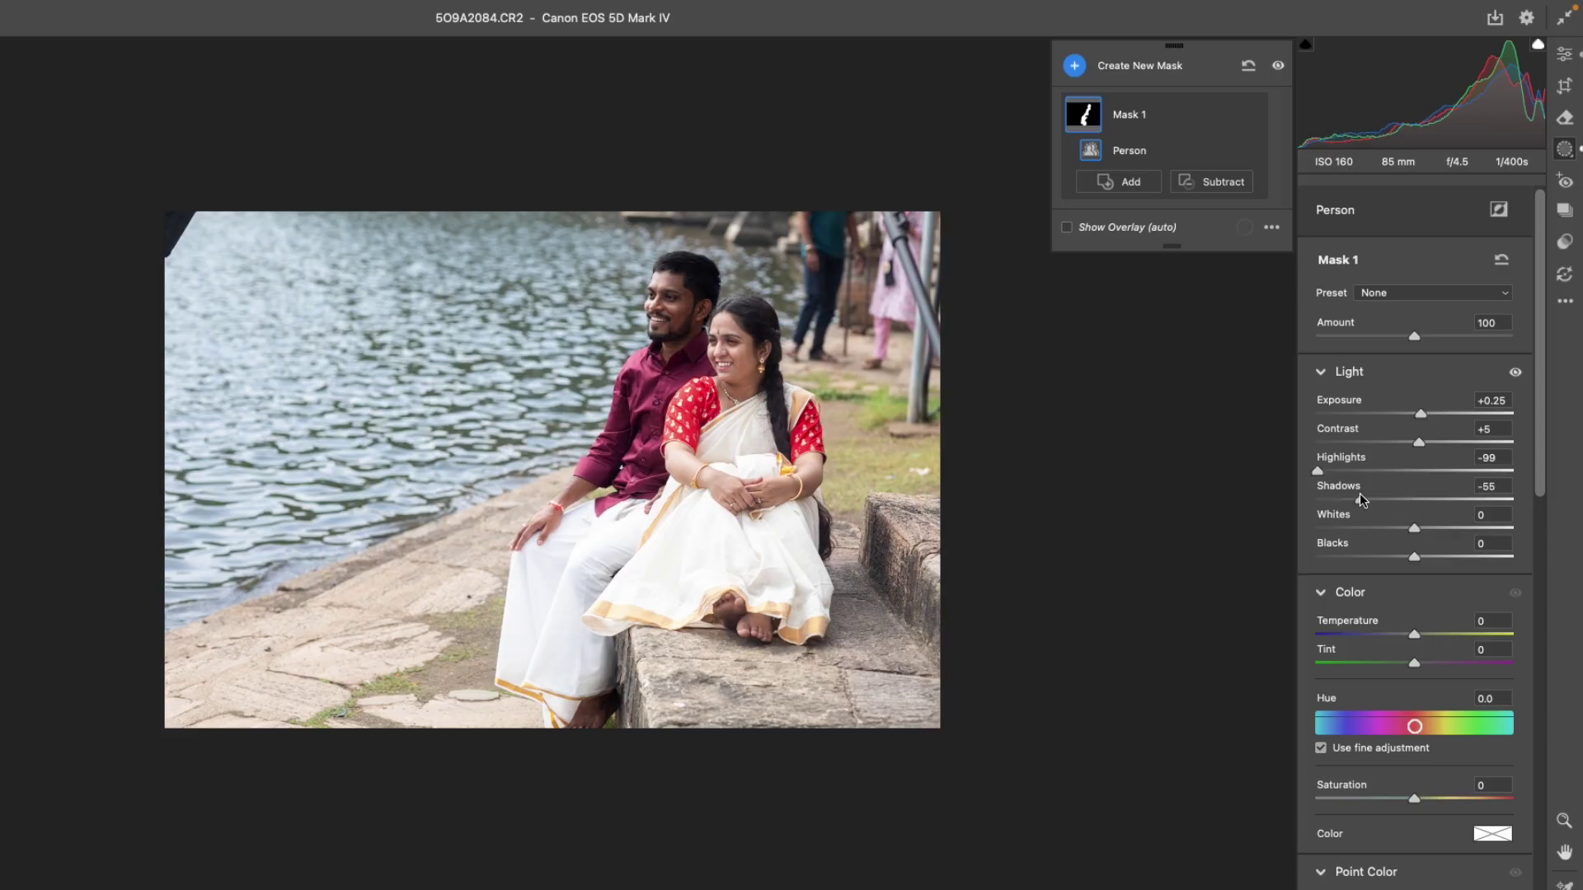
pyautogui.moveTo(1415, 635)
pyautogui.mouseDown()
pyautogui.moveTo(1391, 635)
pyautogui.moveTo(1423, 635)
pyautogui.mouseUp()
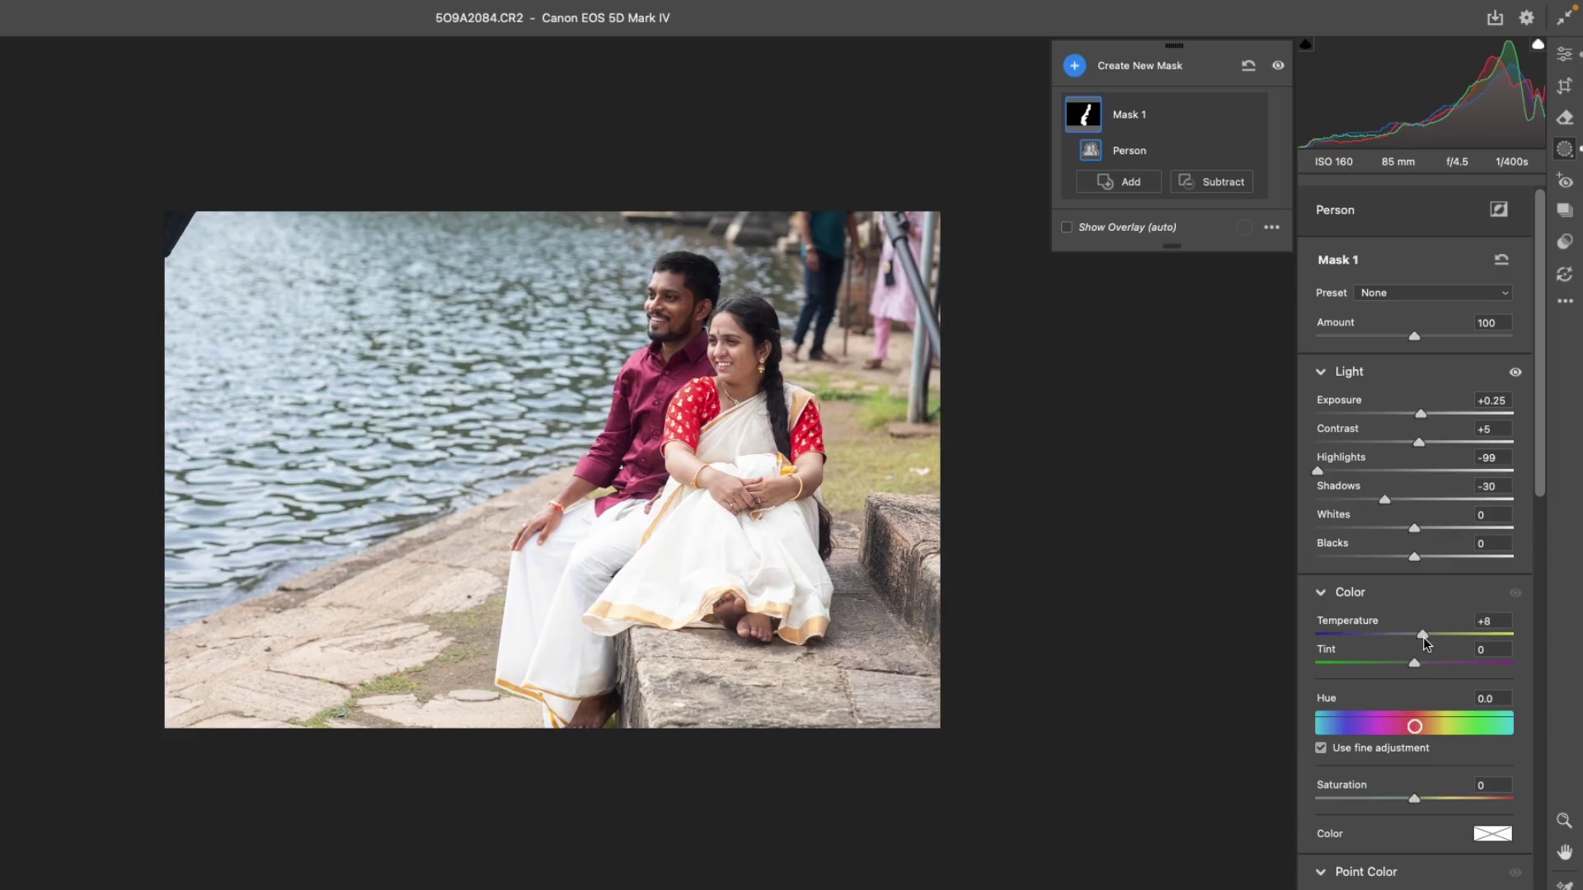
pyautogui.scroll(-5, 1522, 485)
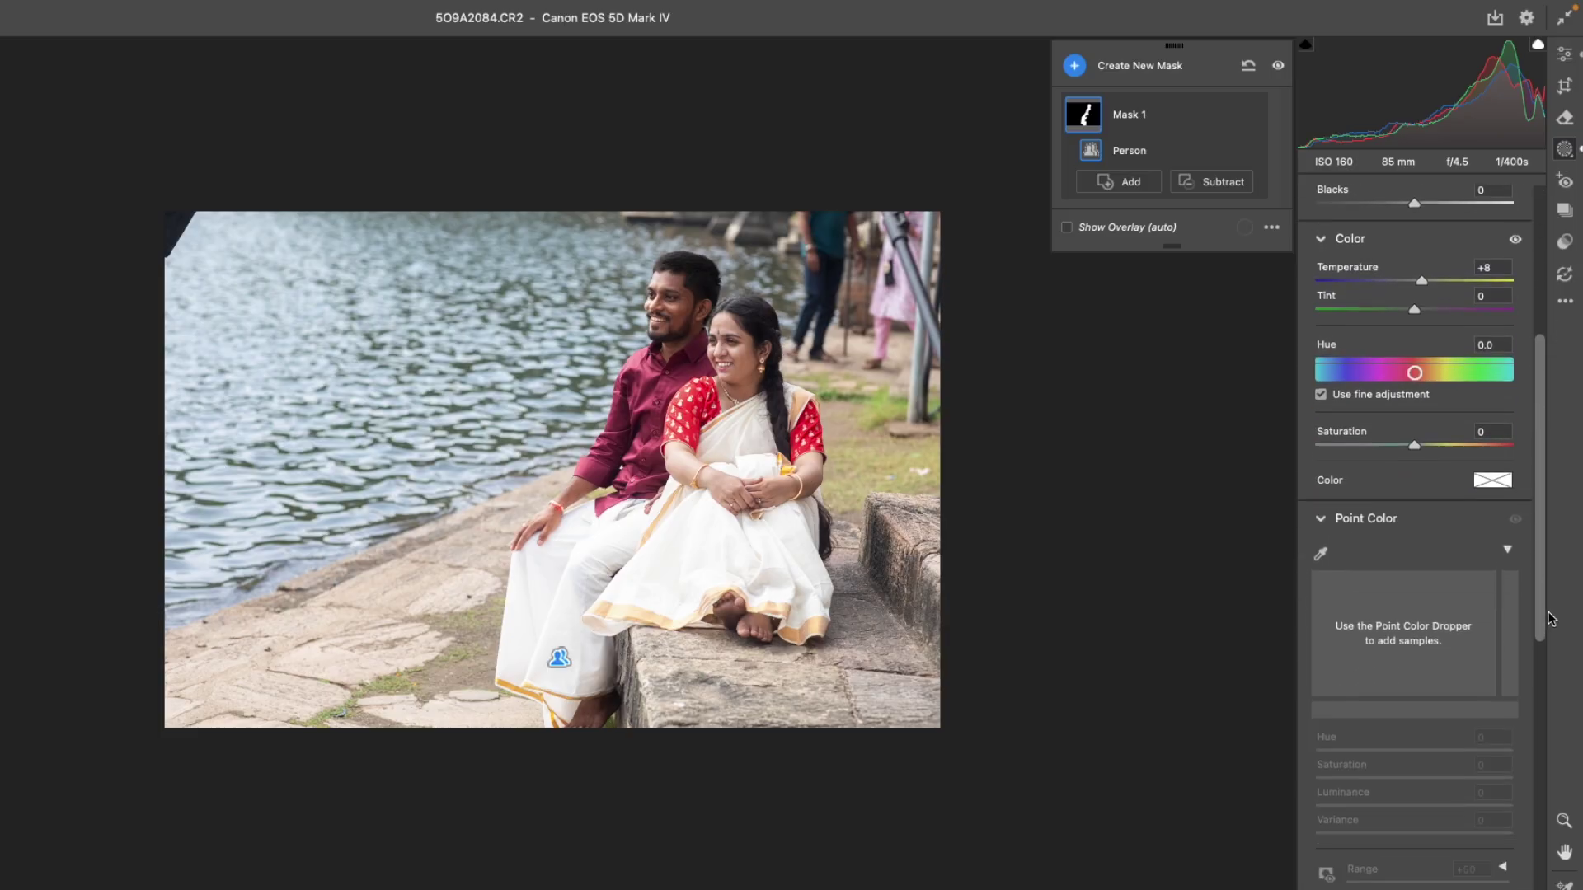
pyautogui.click(1564, 55)
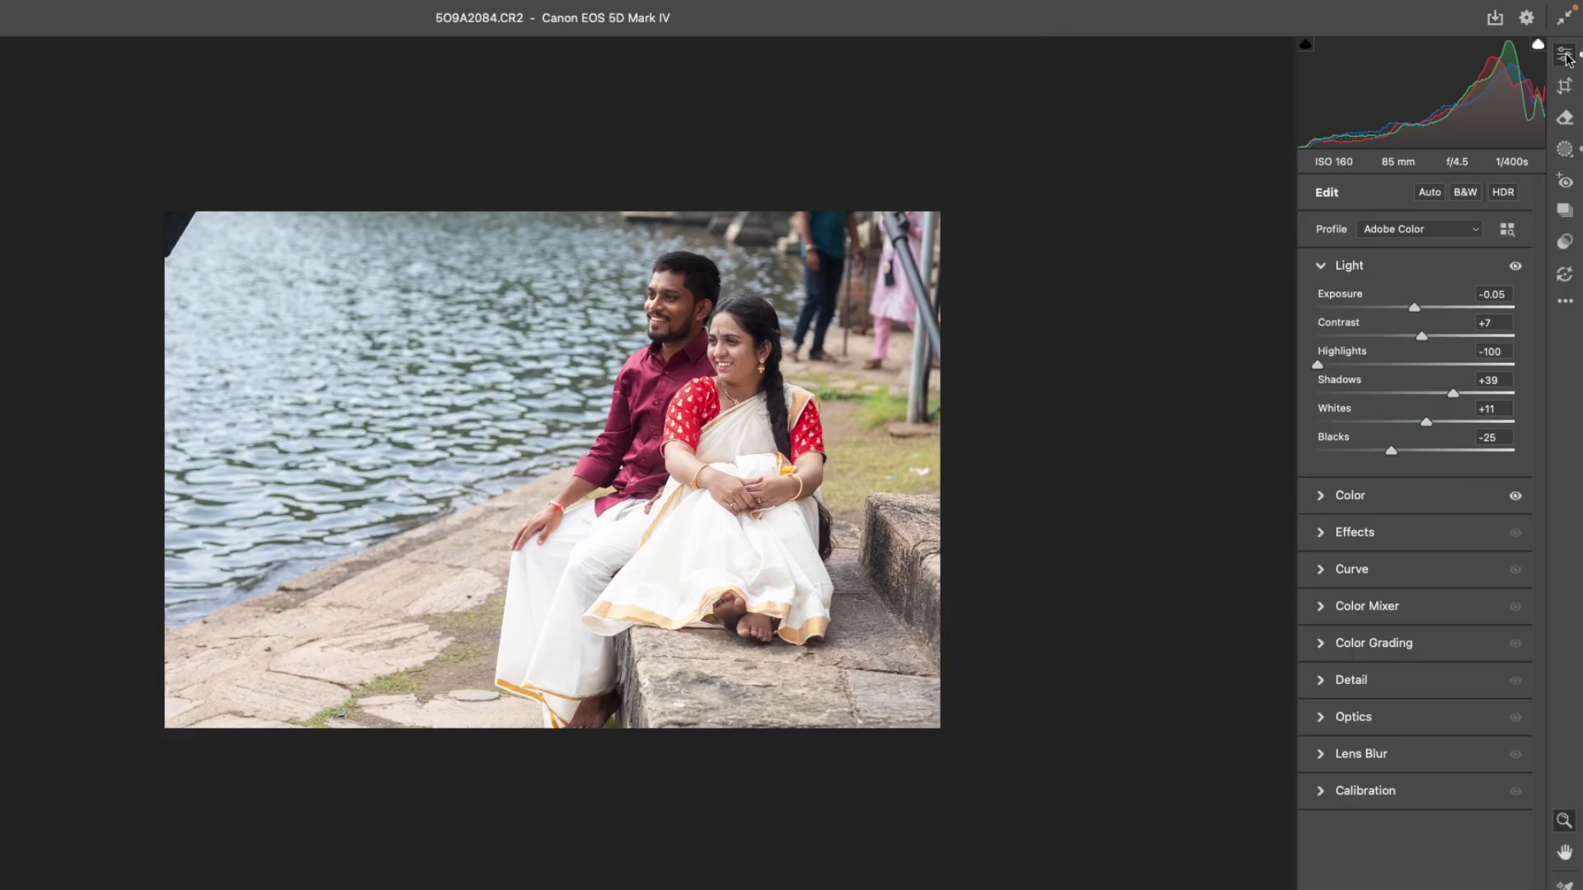
# Step: In the Color Mixer, boost red clothing saturation to +38 with the targeted adjustment tool
pyautogui.click(1323, 497)
pyautogui.click(1322, 572)
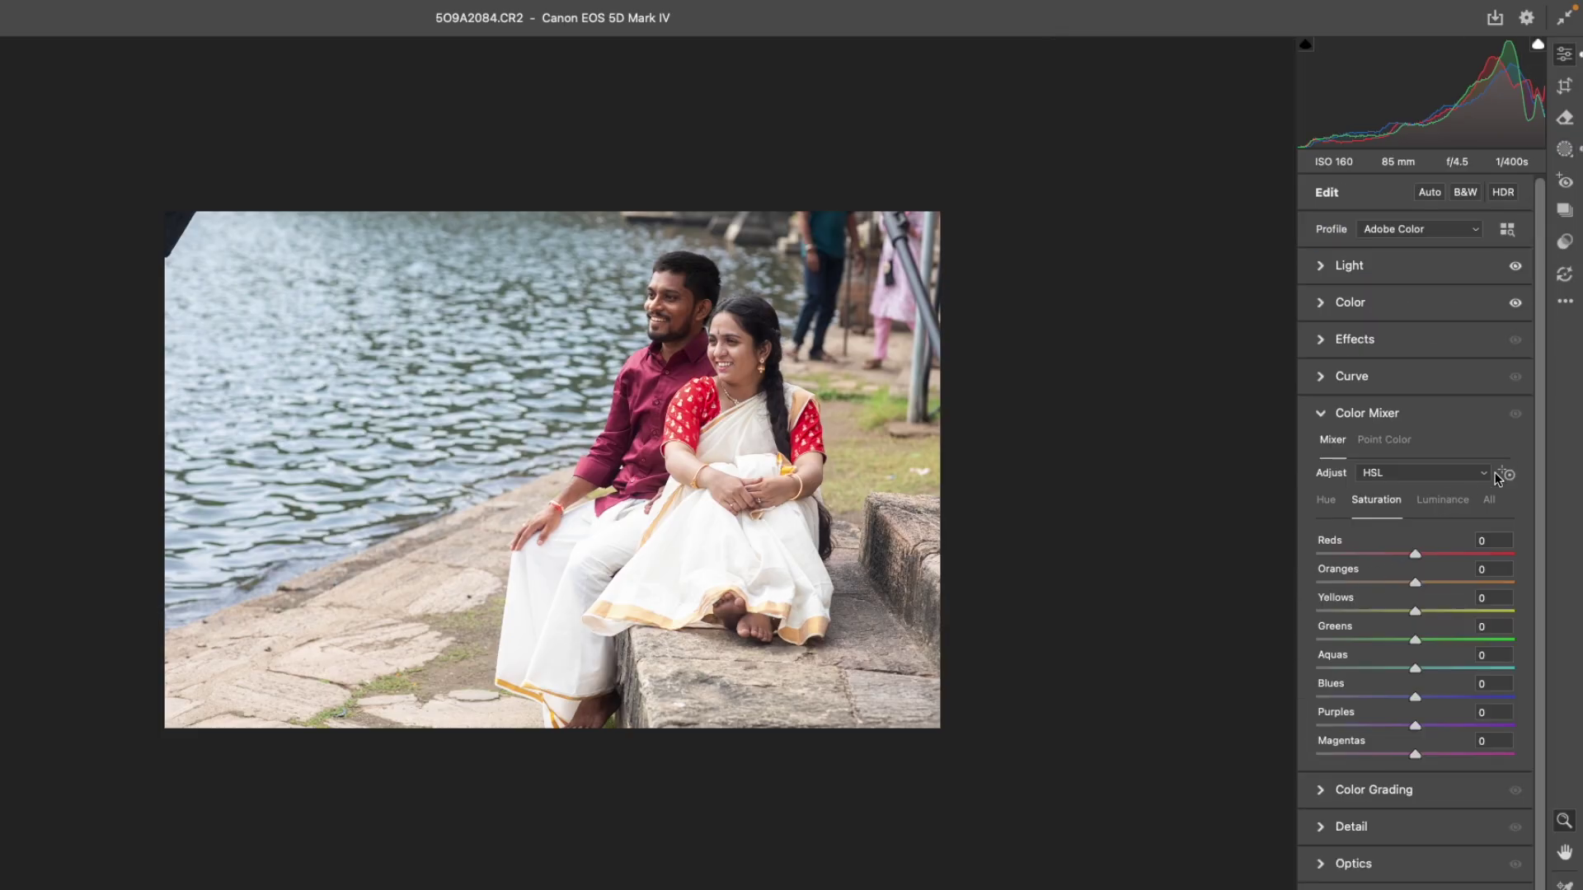
pyautogui.click(1323, 500)
pyautogui.click(1506, 473)
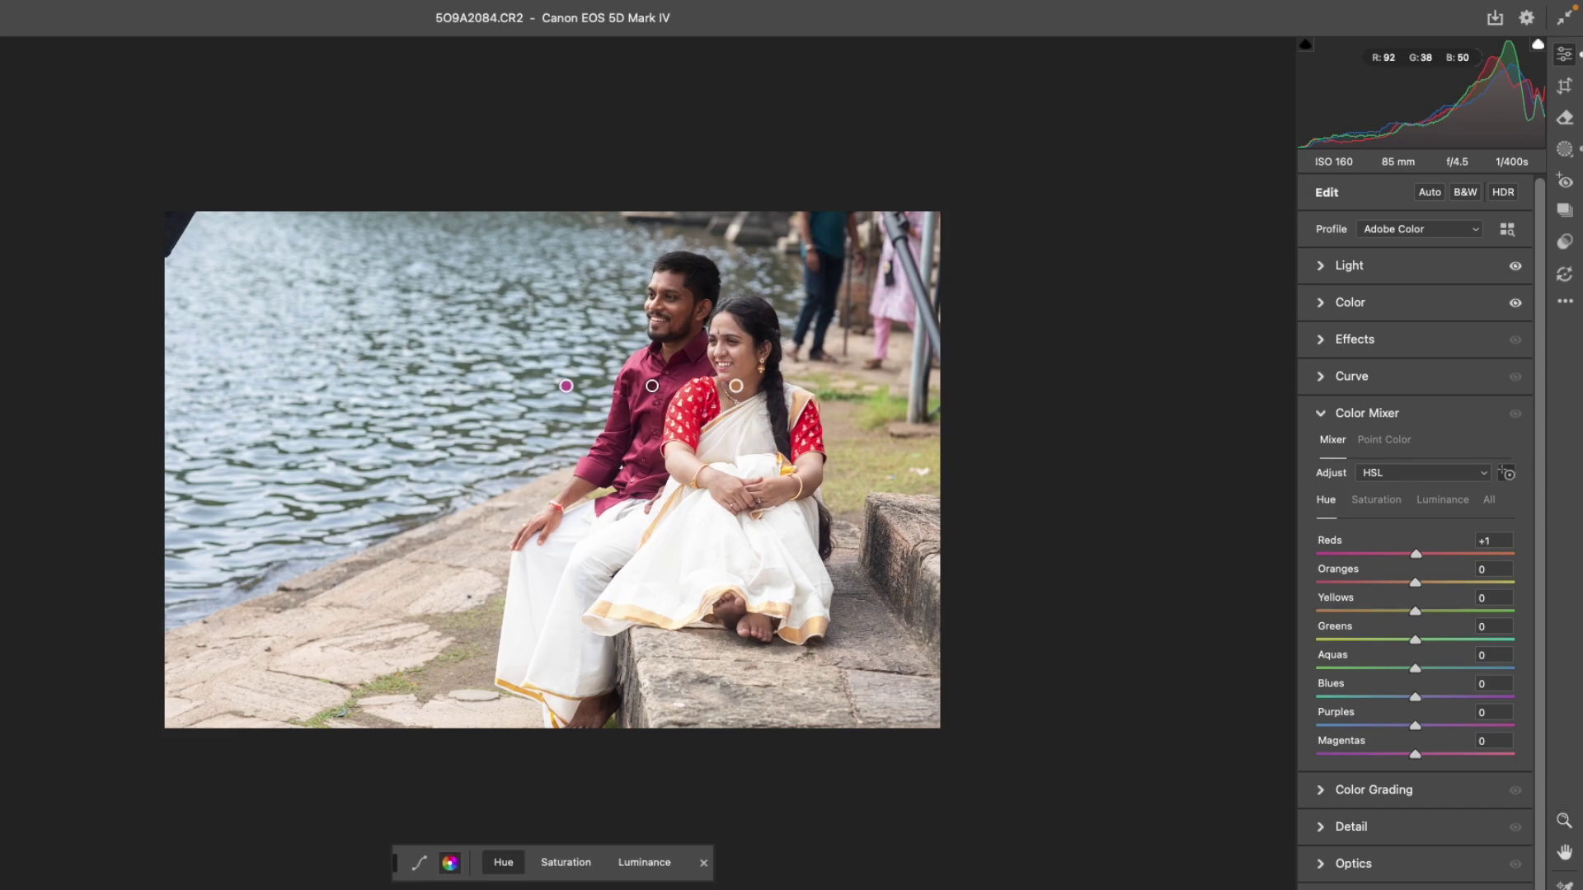
pyautogui.moveTo(652, 386); pyautogui.dragTo(656, 386)
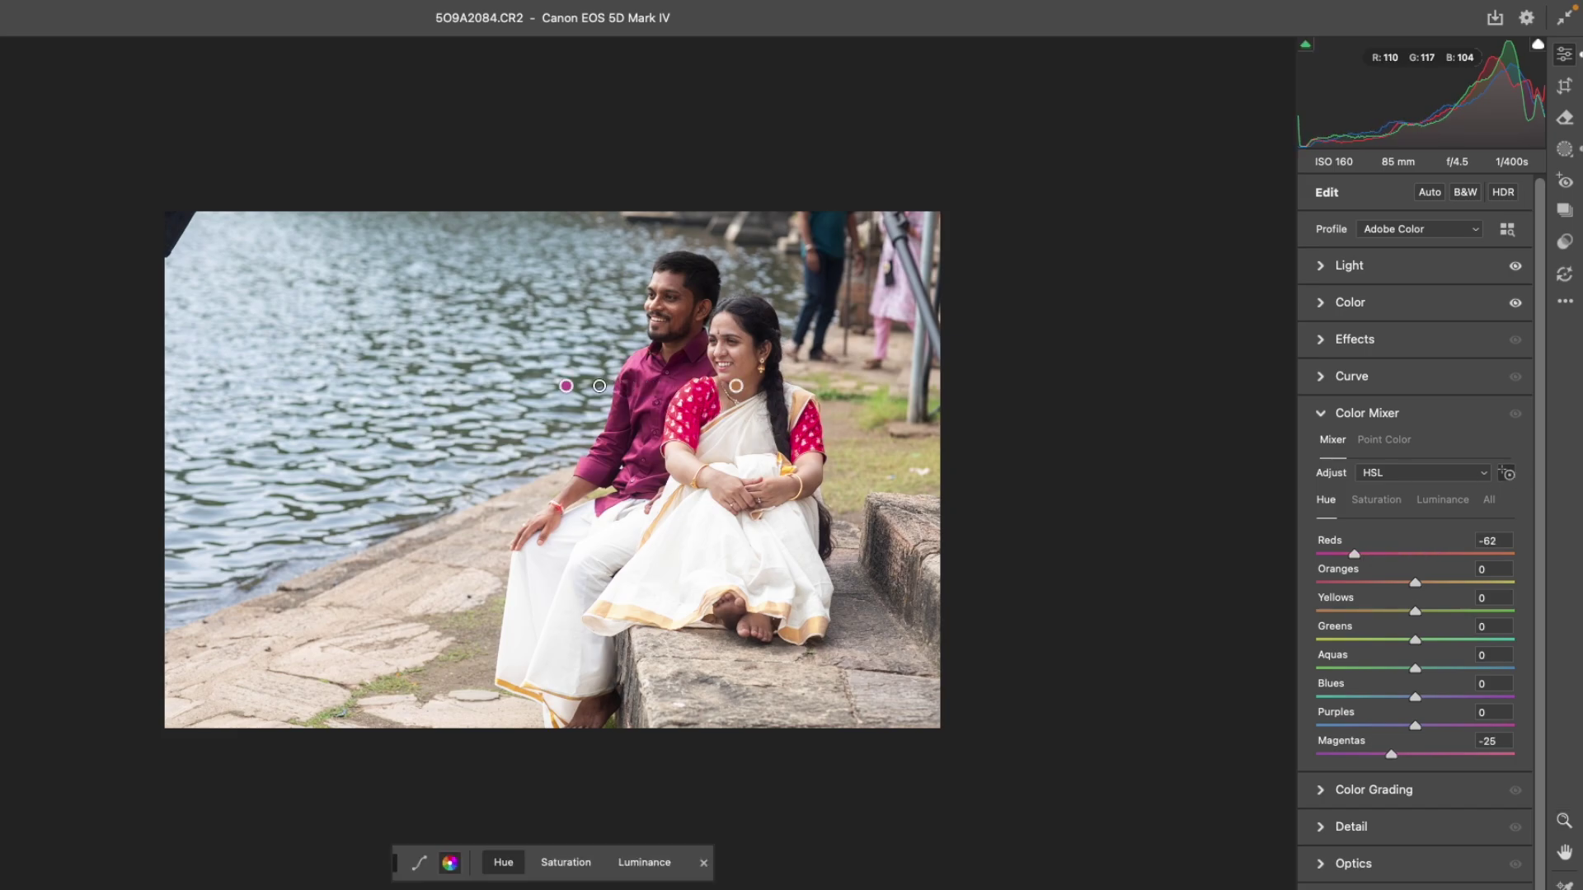
pyautogui.hotkey('ctrl', 'alt', 'shift', 's')
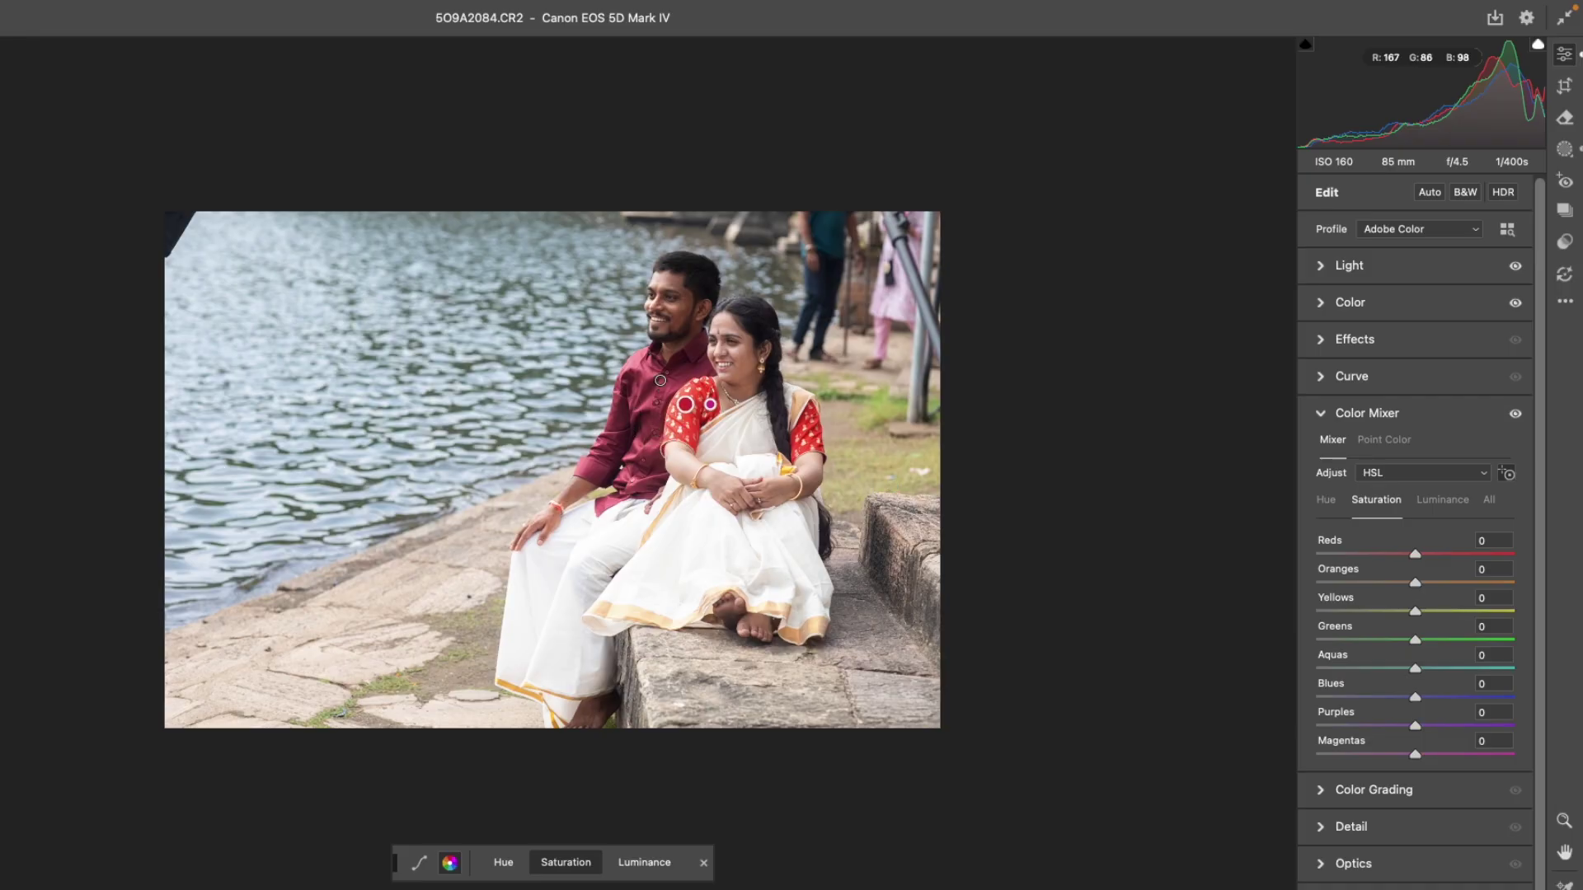
pyautogui.moveTo(648, 374); pyautogui.dragTo(678, 374)
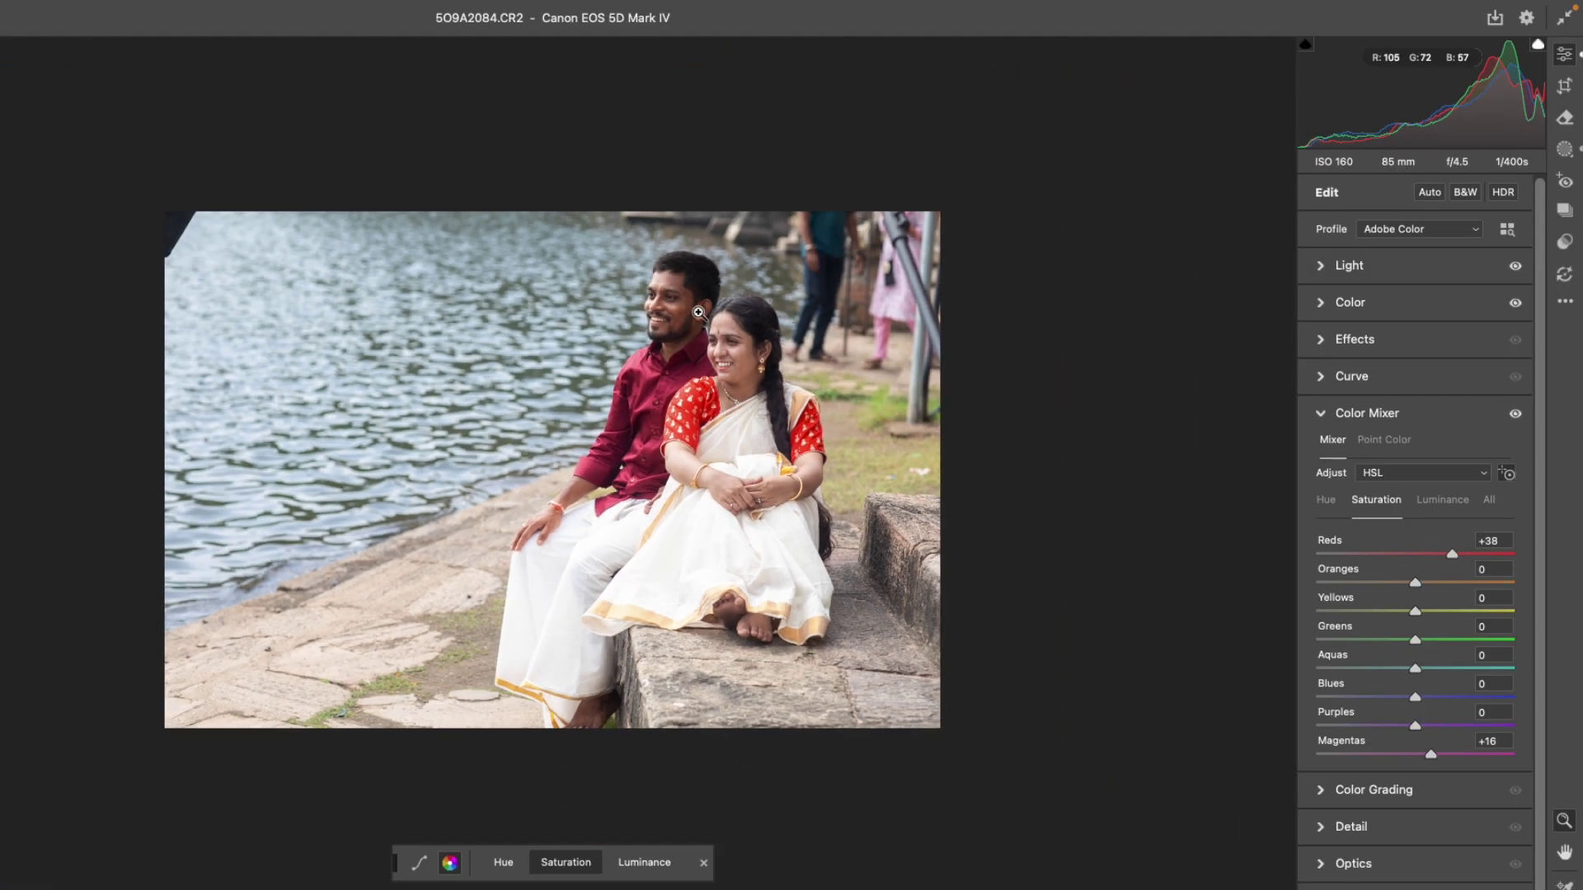
# Step: Shift the red hue to +49 so the woman's blouse turns orange
pyautogui.click(699, 314)
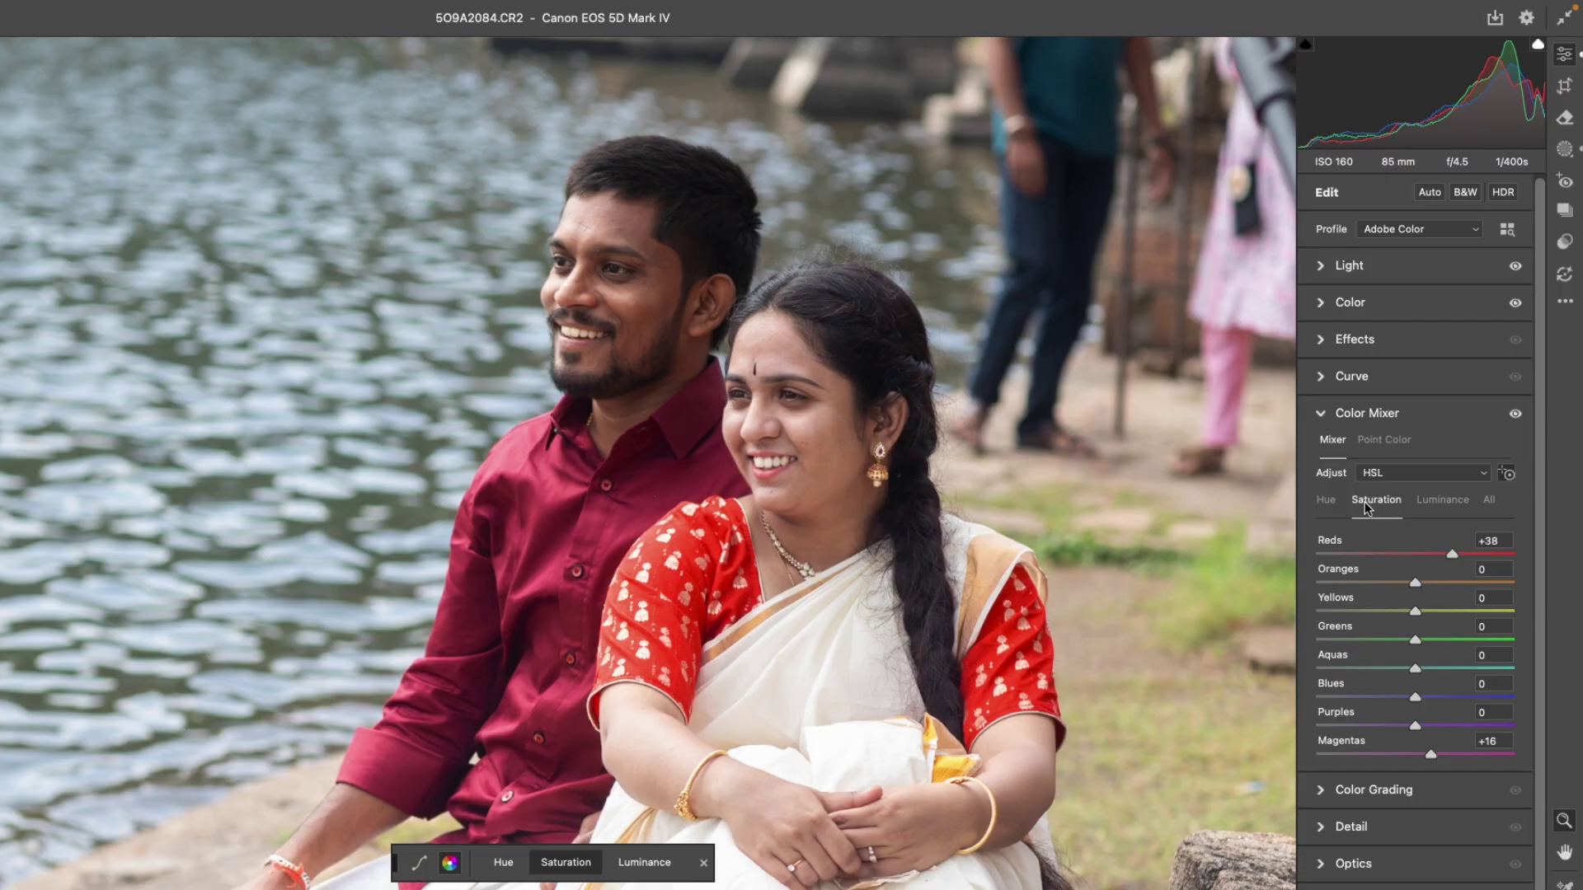
pyautogui.hotkey('ctrl', 'alt', 'shift', 'h')
pyautogui.click(1507, 474)
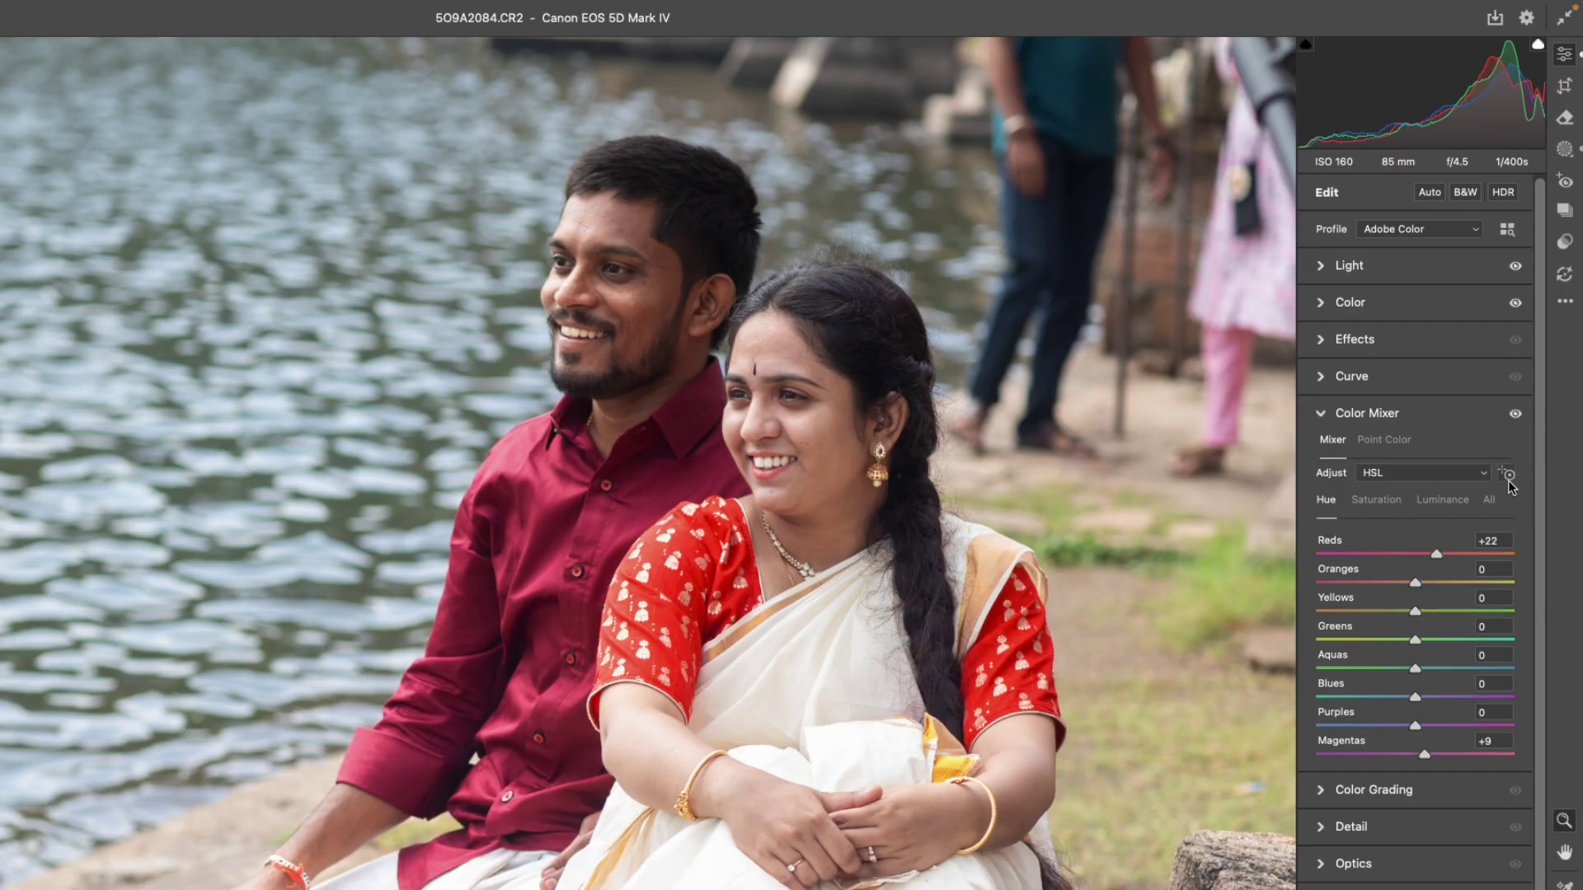
pyautogui.moveTo(644, 528); pyautogui.dragTo(675, 529)
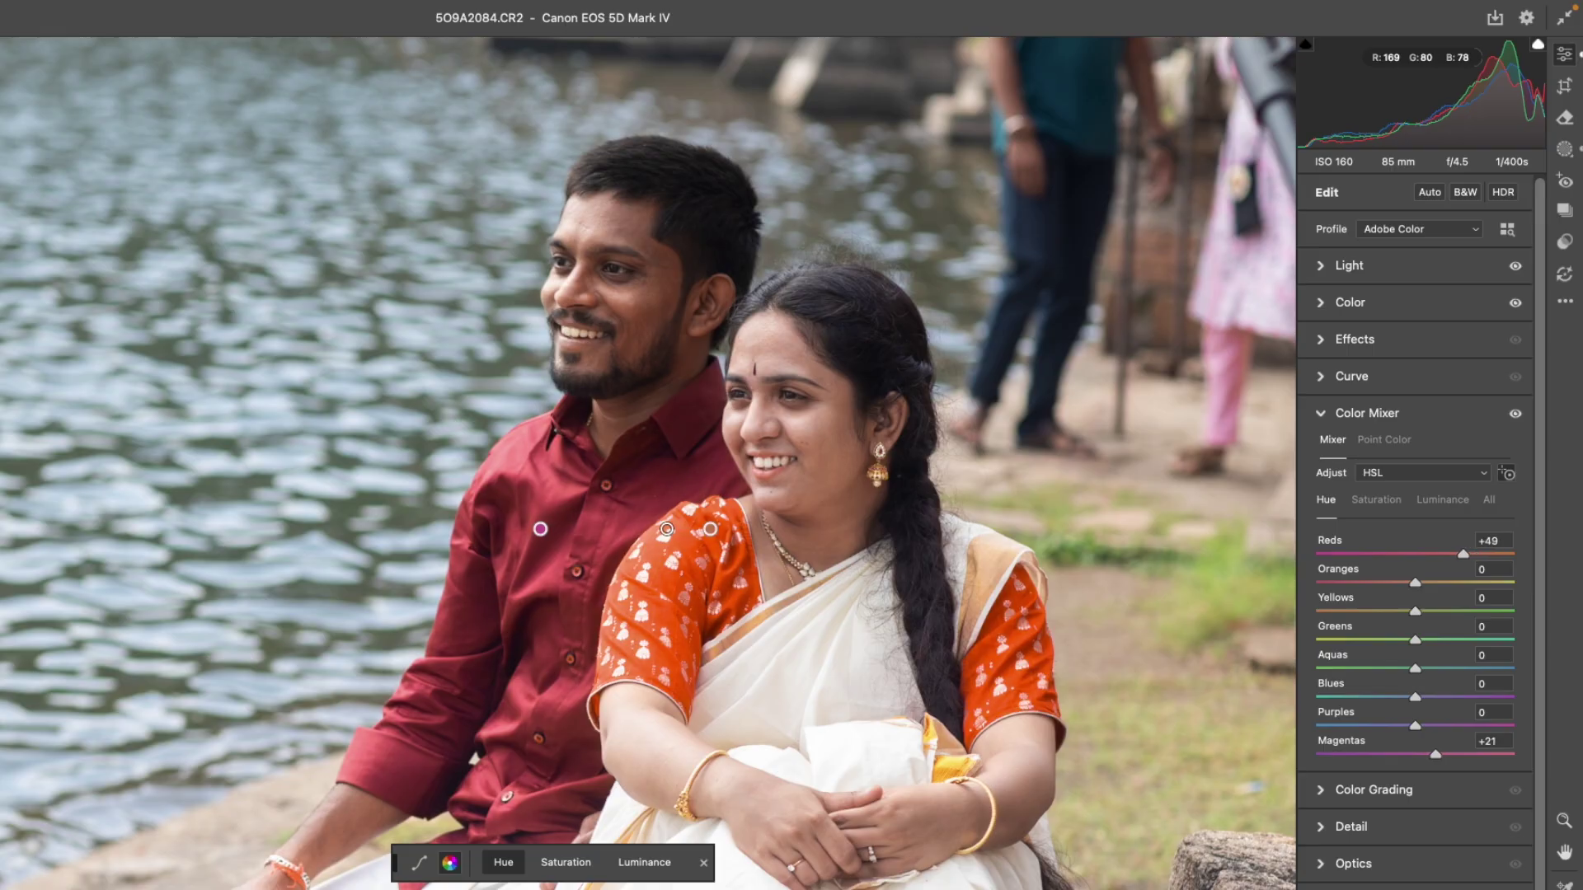
pyautogui.press('z')
pyautogui.scroll(-5, 697, 511)
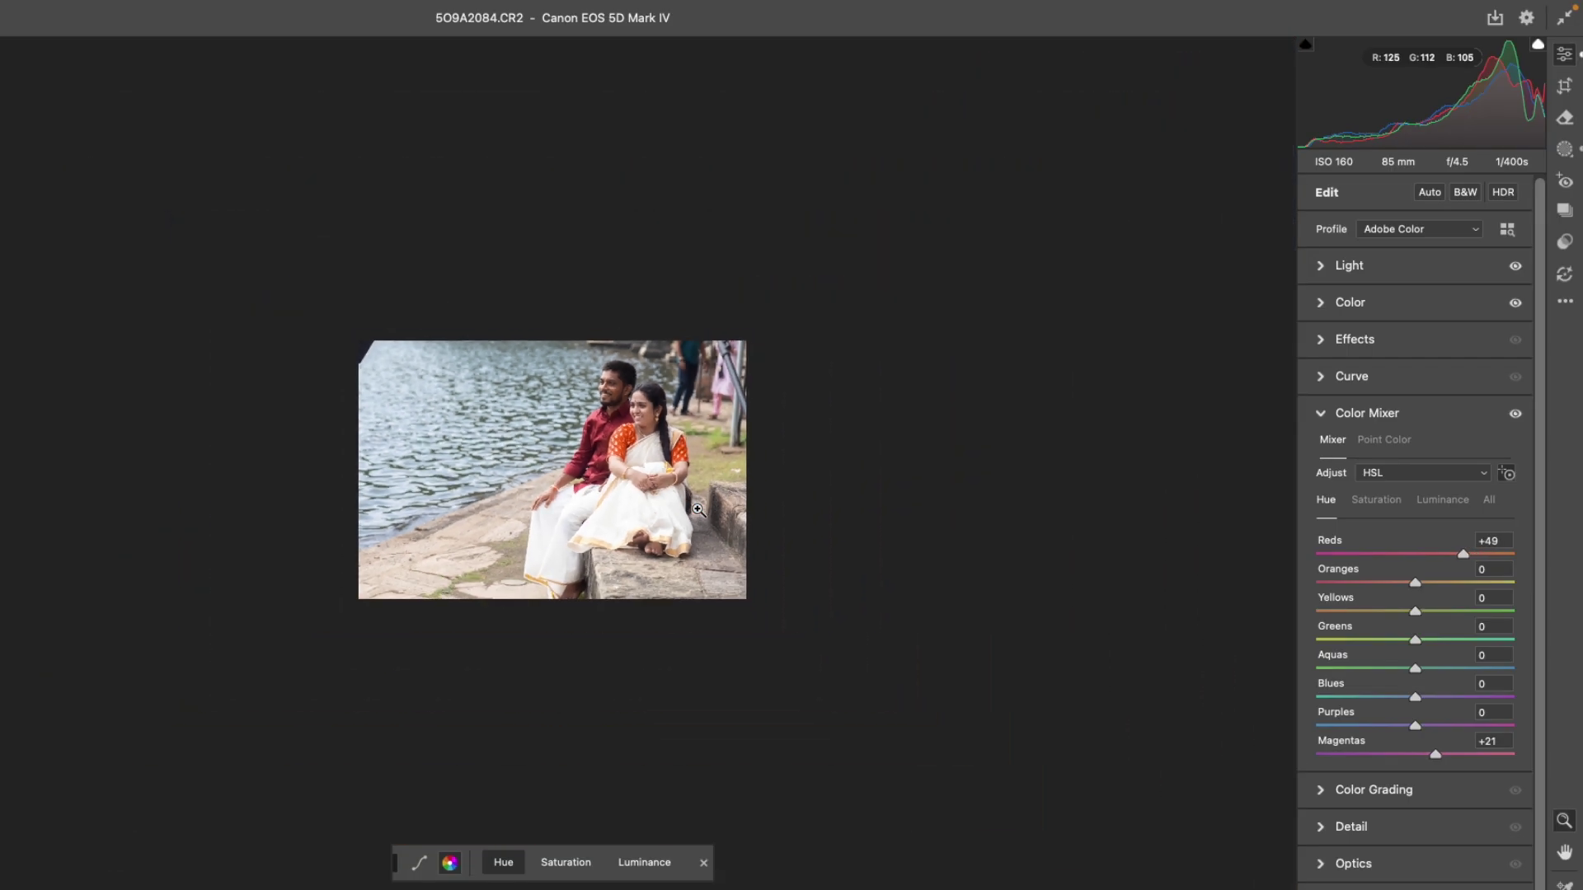
pyautogui.hotkey('ctrl', '+')
pyautogui.click(1564, 149)
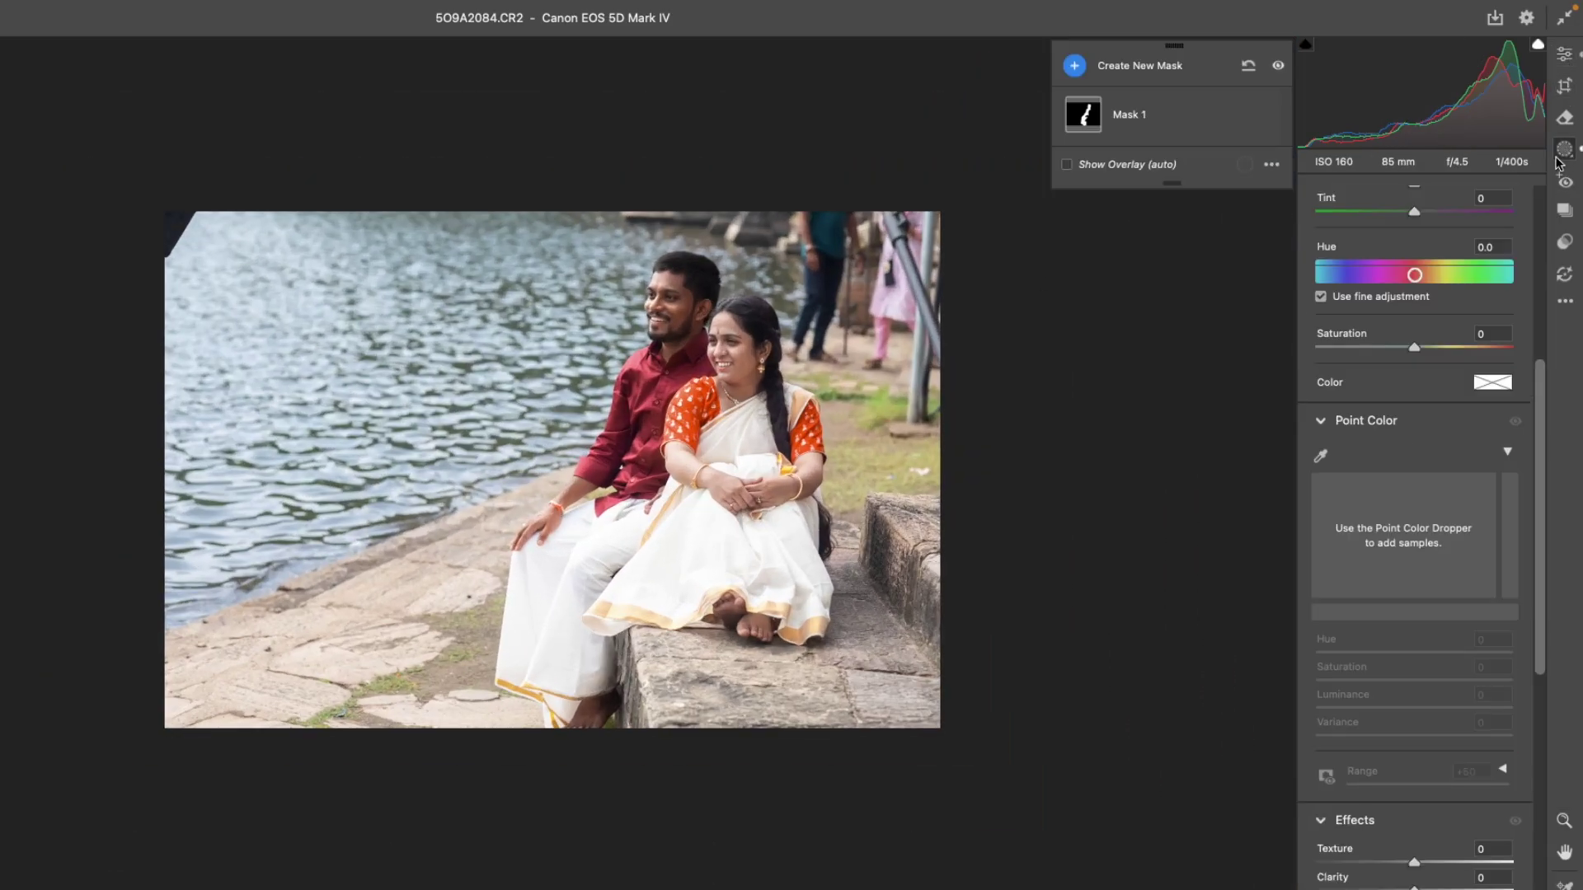
# Step: Add a background mask that darkens the surroundings, with Temperature +4 and Saturation +20
pyautogui.click(1121, 66)
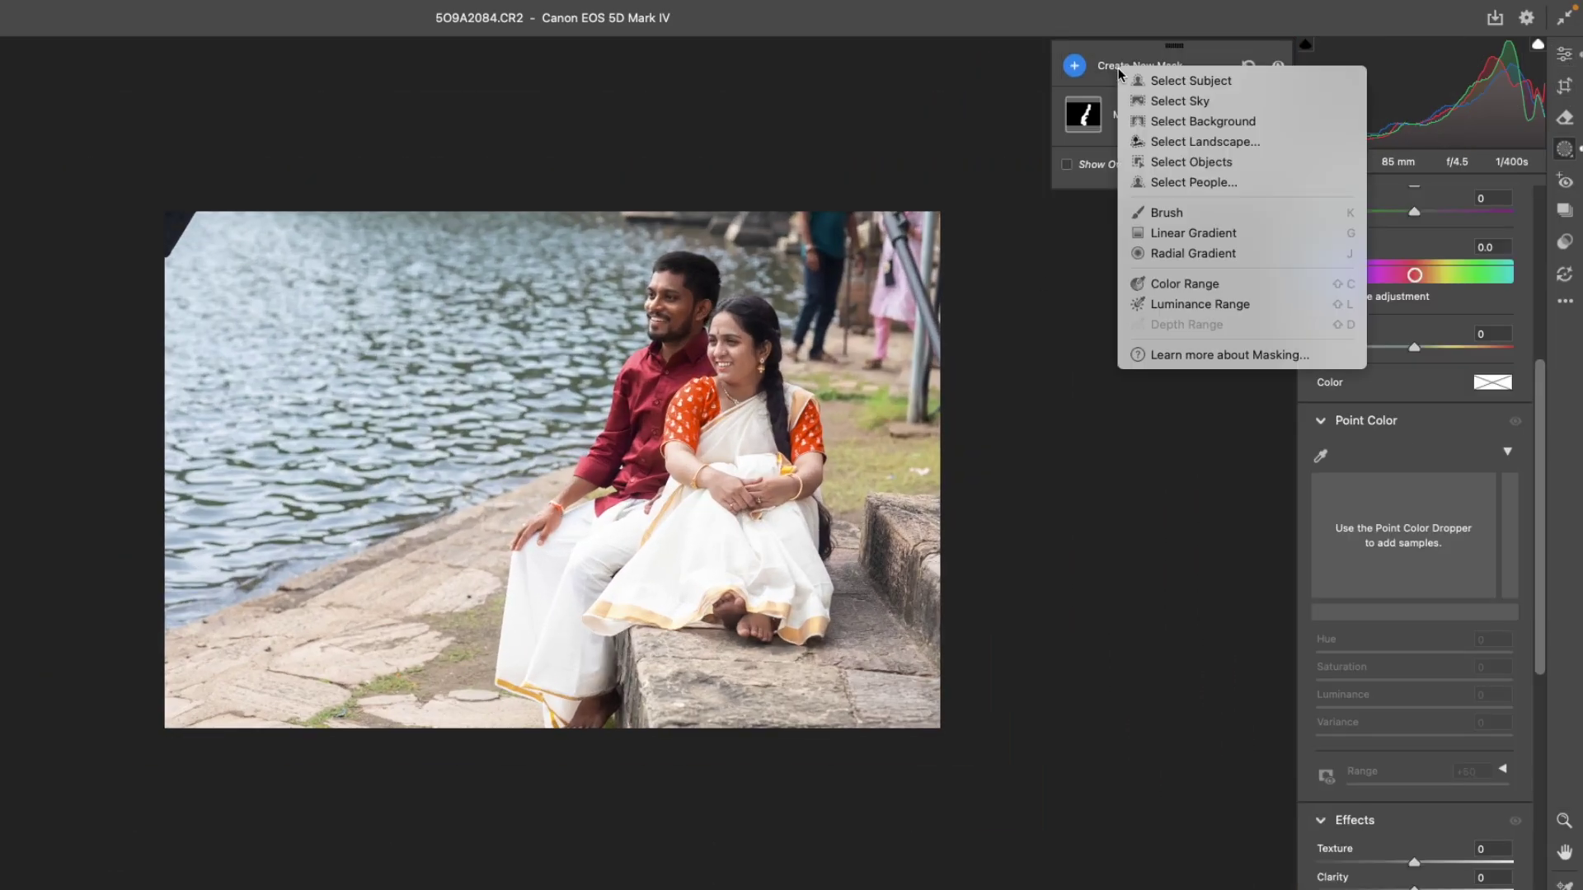
pyautogui.click(1229, 122)
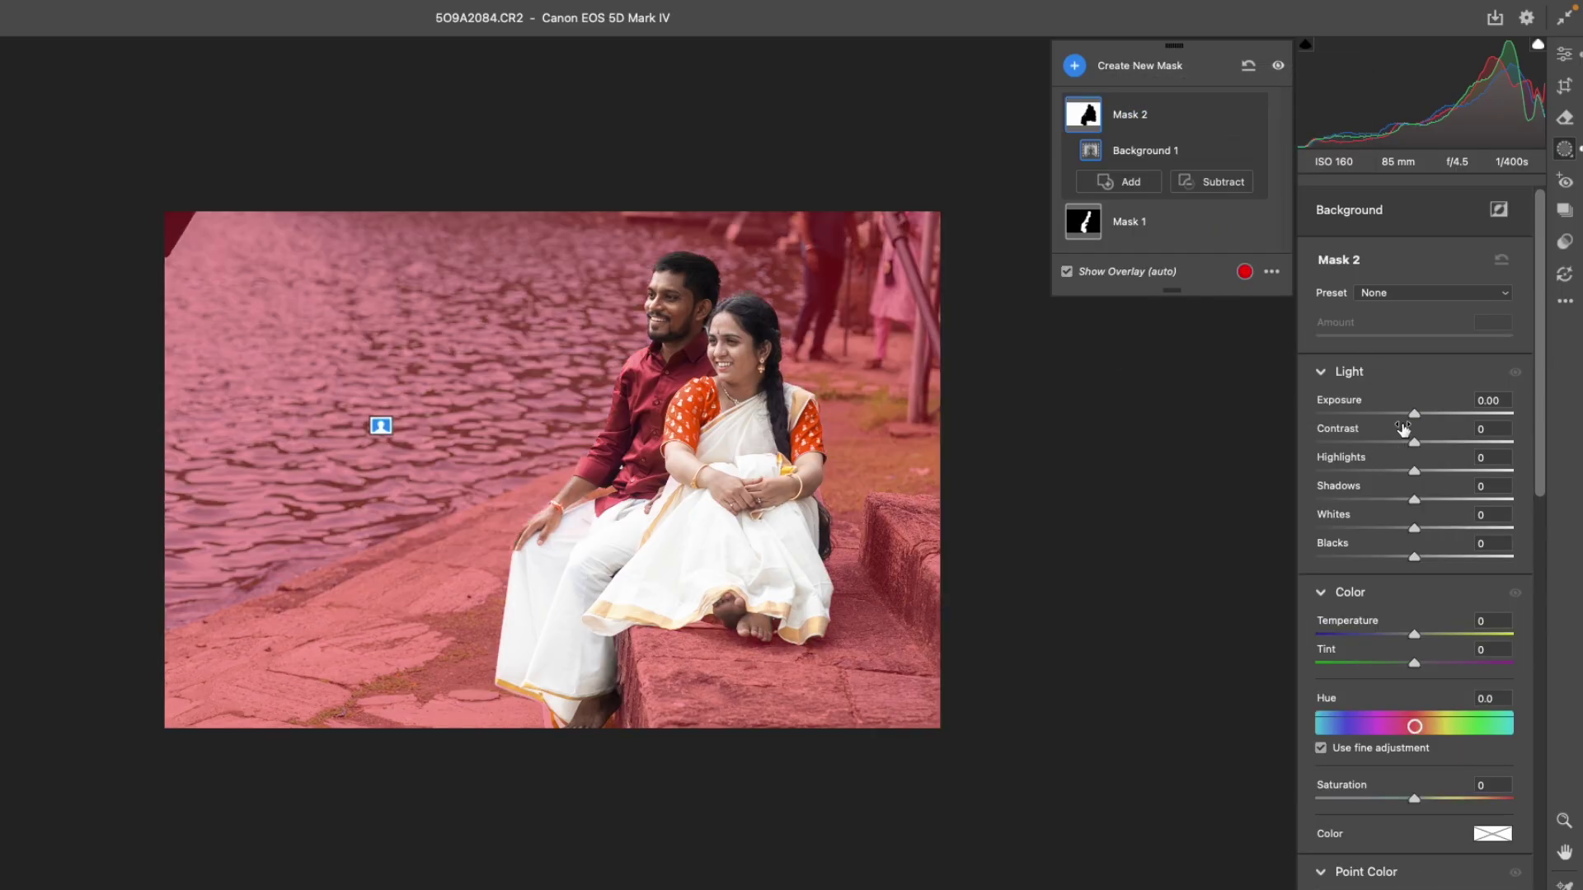
pyautogui.moveTo(1414, 413); pyautogui.dragTo(1397, 416)
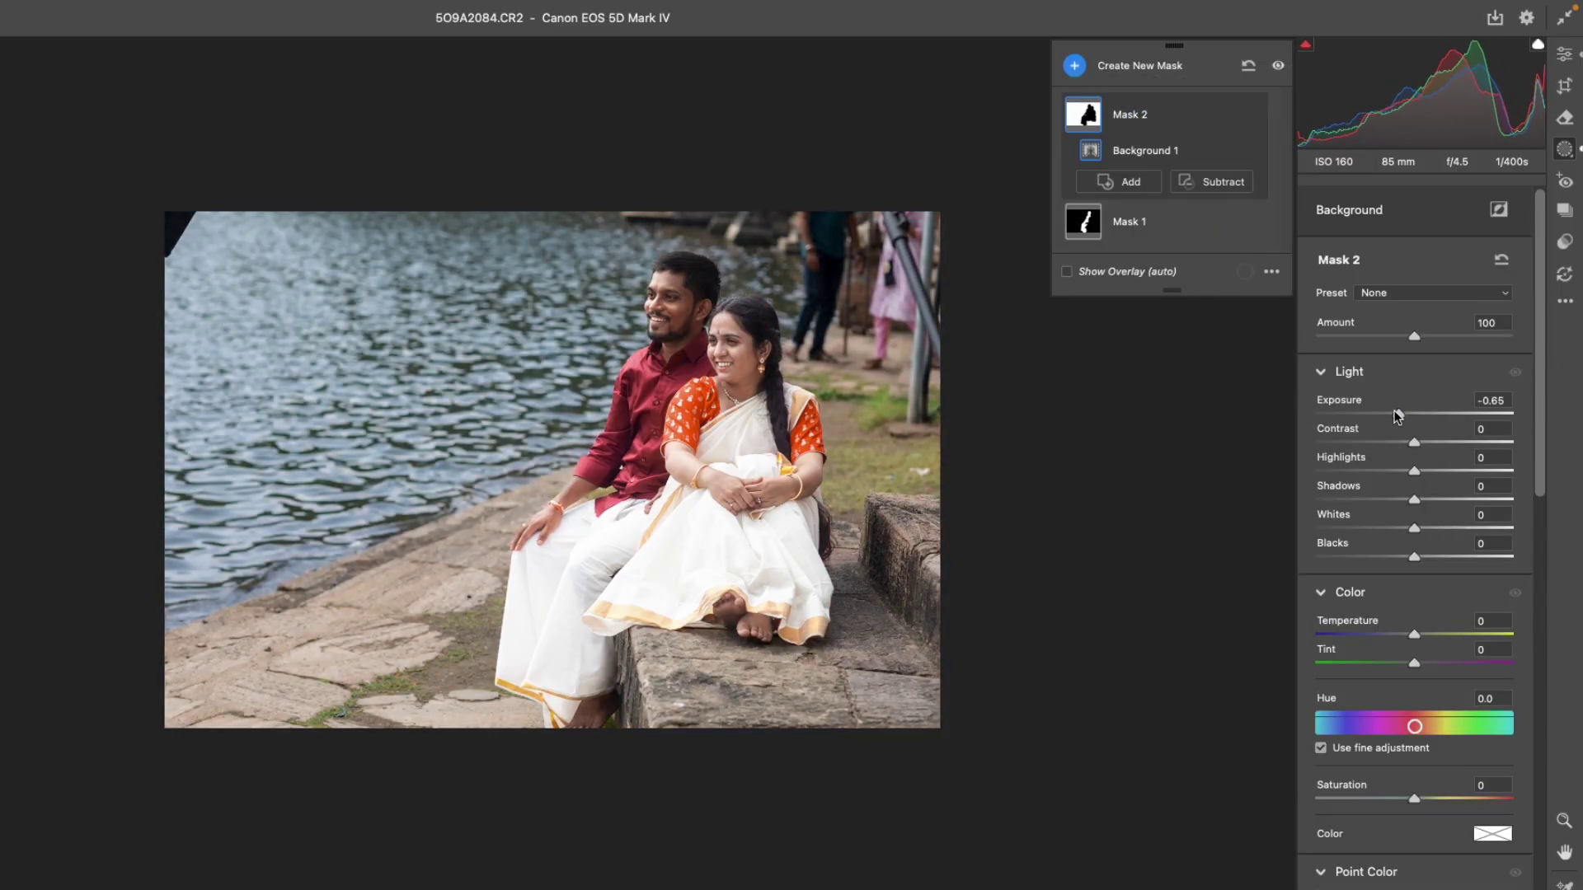
pyautogui.moveTo(1414, 634); pyautogui.dragTo(1418, 634)
pyautogui.moveTo(1411, 798); pyautogui.dragTo(1433, 798)
pyautogui.moveTo(1398, 413); pyautogui.dragTo(1403, 415)
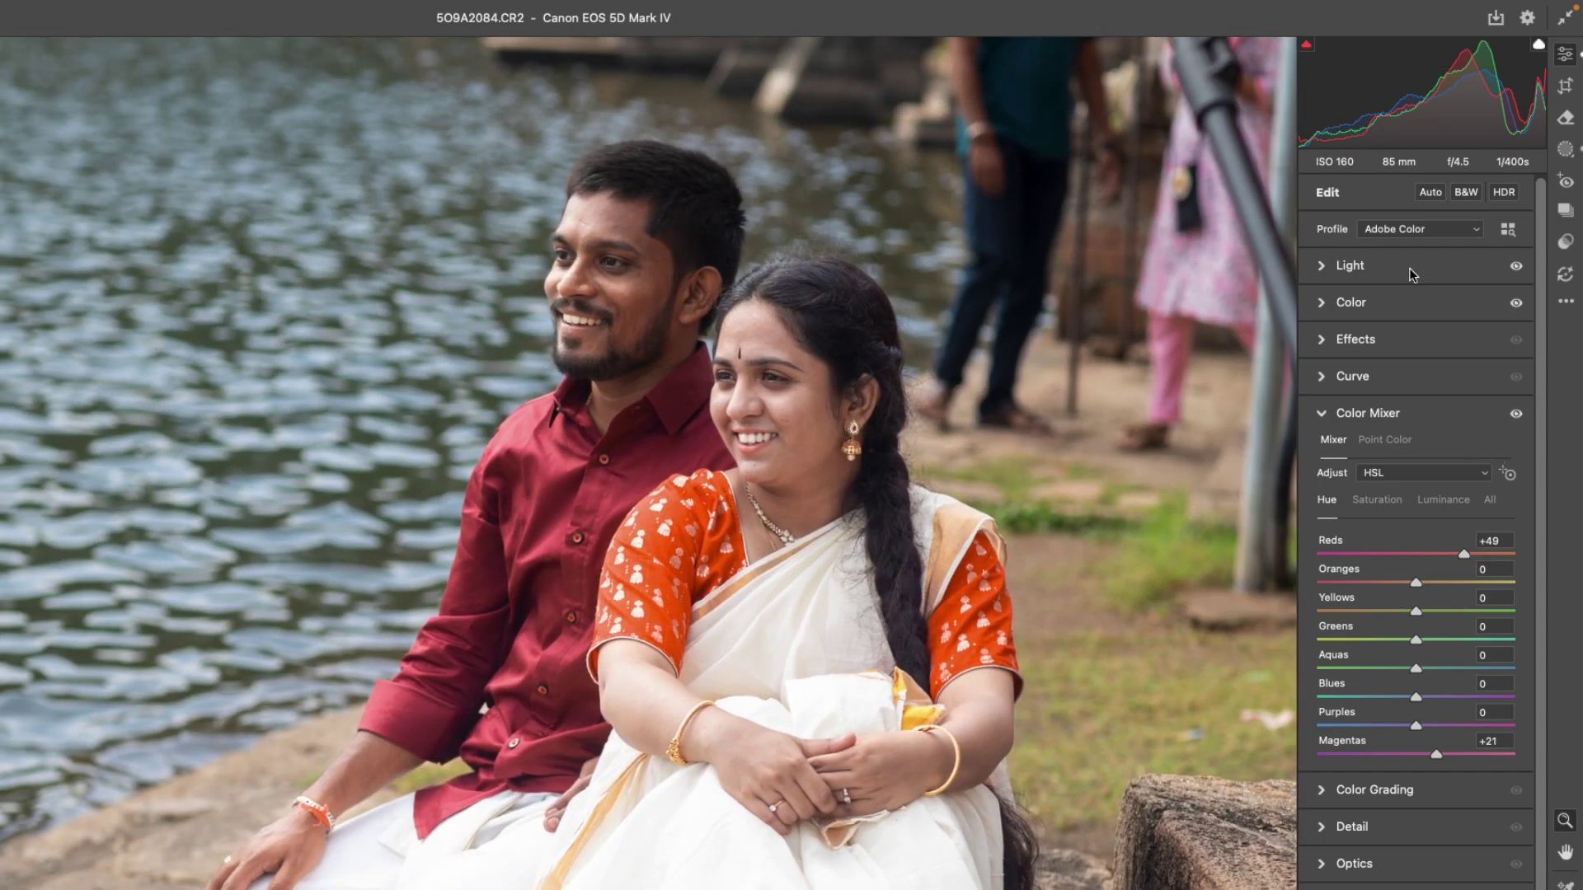
# Step: Raise Vibrance to +33 and ease the red hue back to +4 in Before/After view
pyautogui.click(1405, 305)
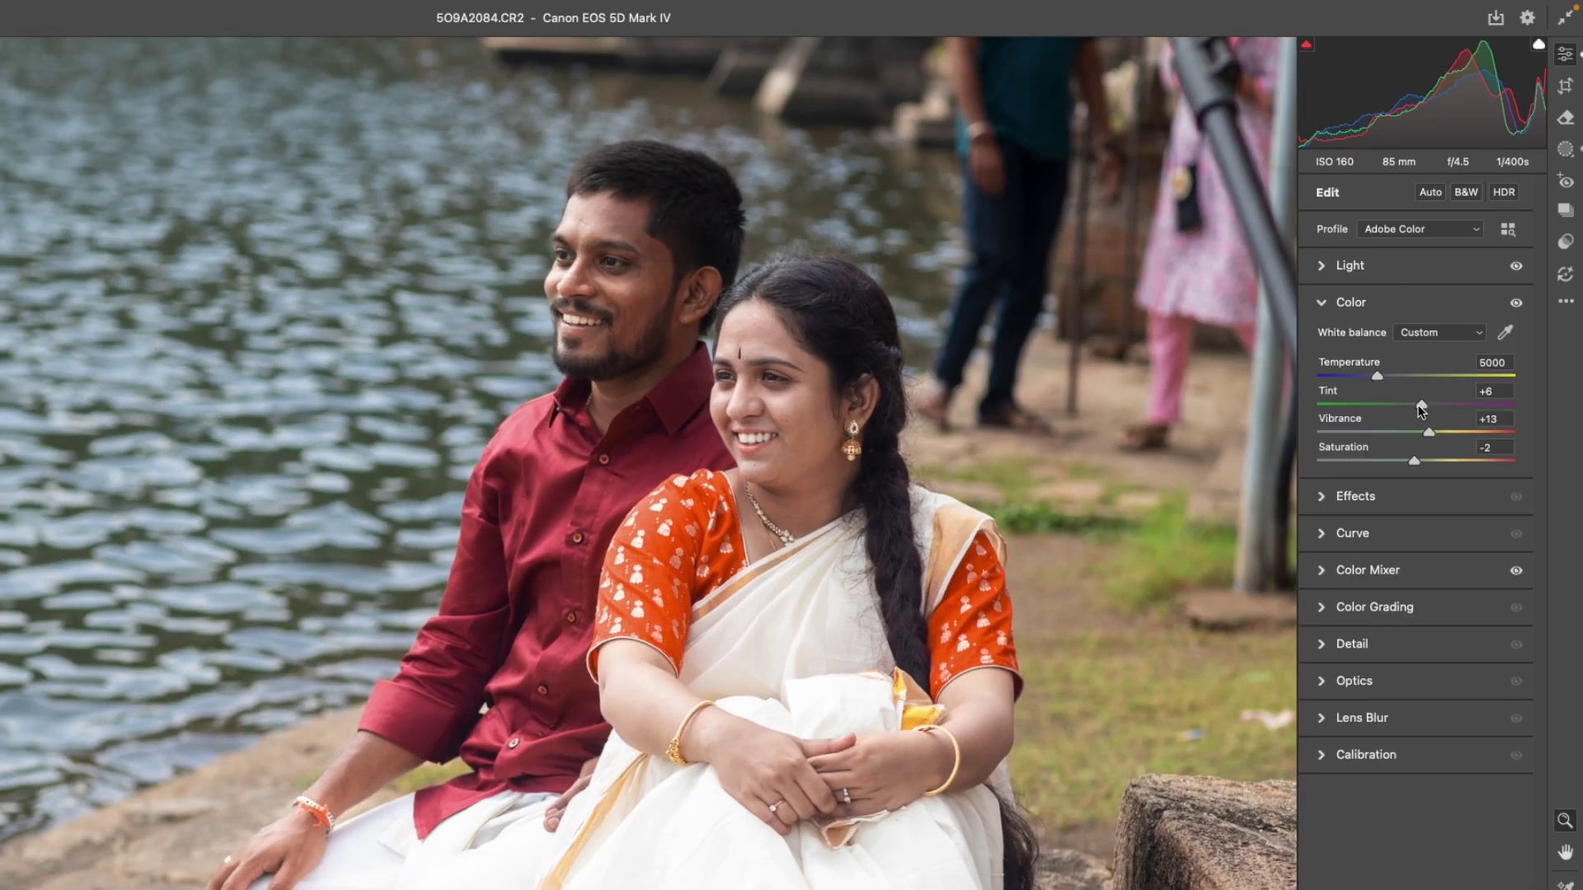
pyautogui.moveTo(1424, 432); pyautogui.dragTo(1450, 445)
pyautogui.press('q')
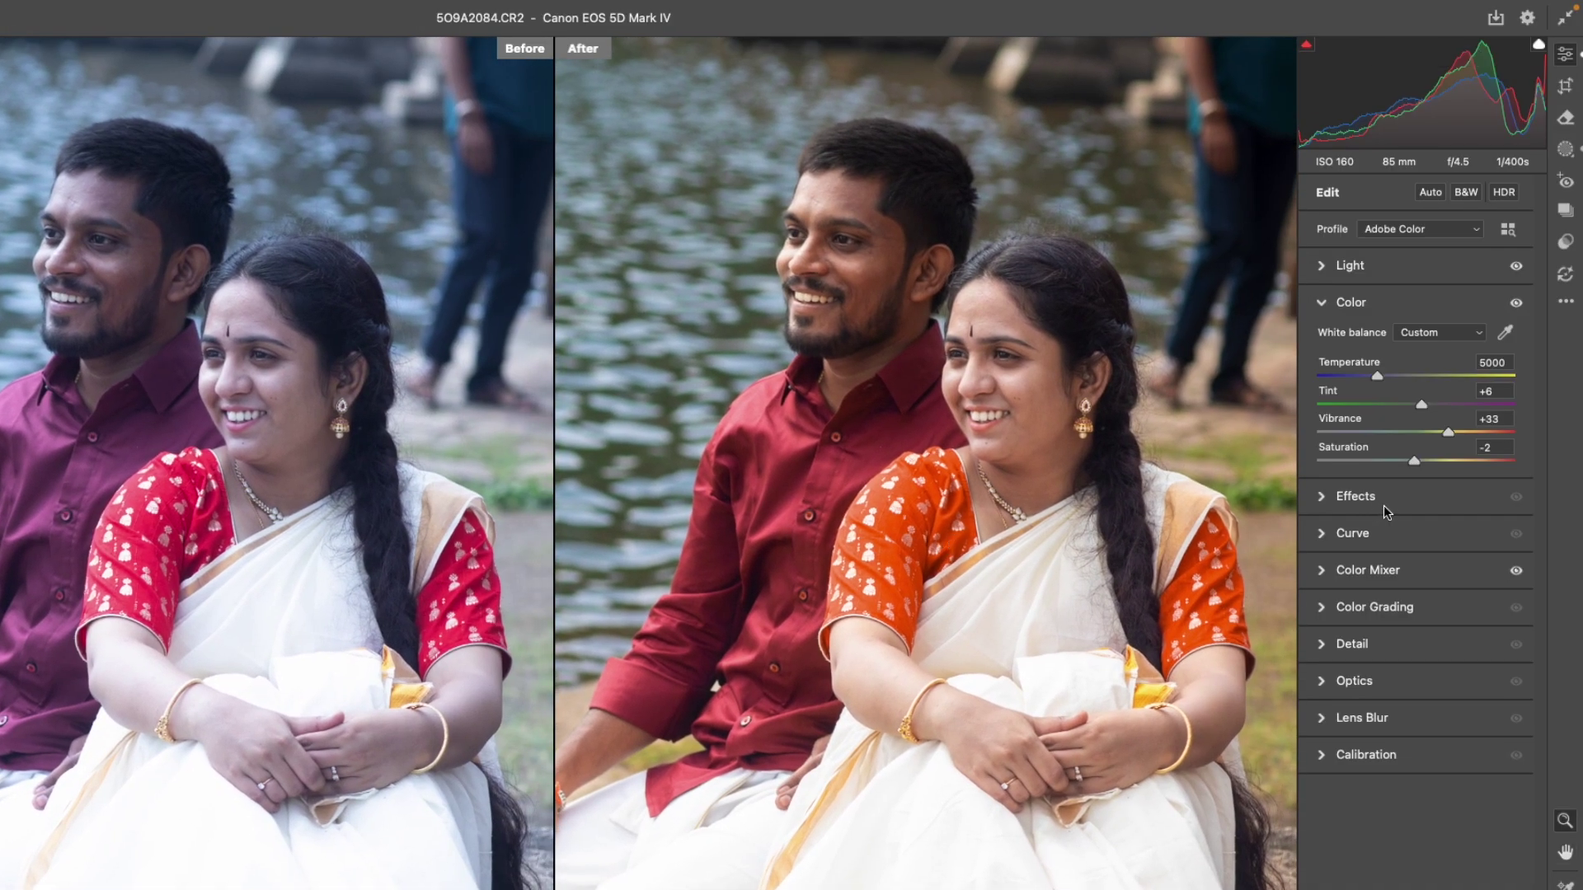
pyautogui.click(1387, 575)
pyautogui.moveTo(1462, 557); pyautogui.dragTo(1414, 560)
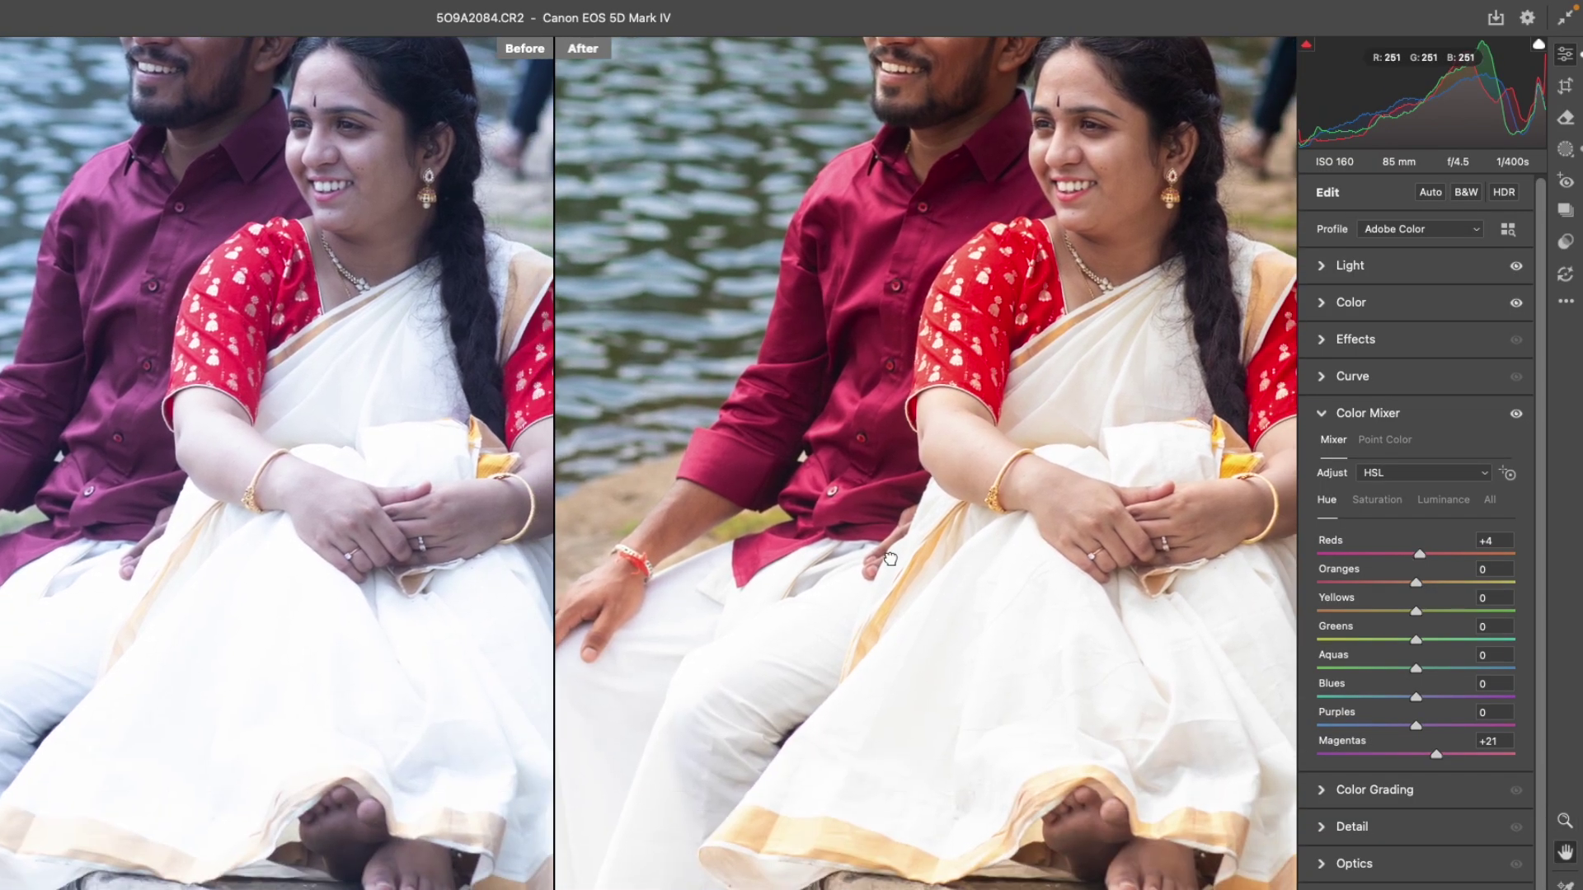
# Step: Bring the couple into view and expand the Adaptive: Portrait presets
pyautogui.click(1397, 267)
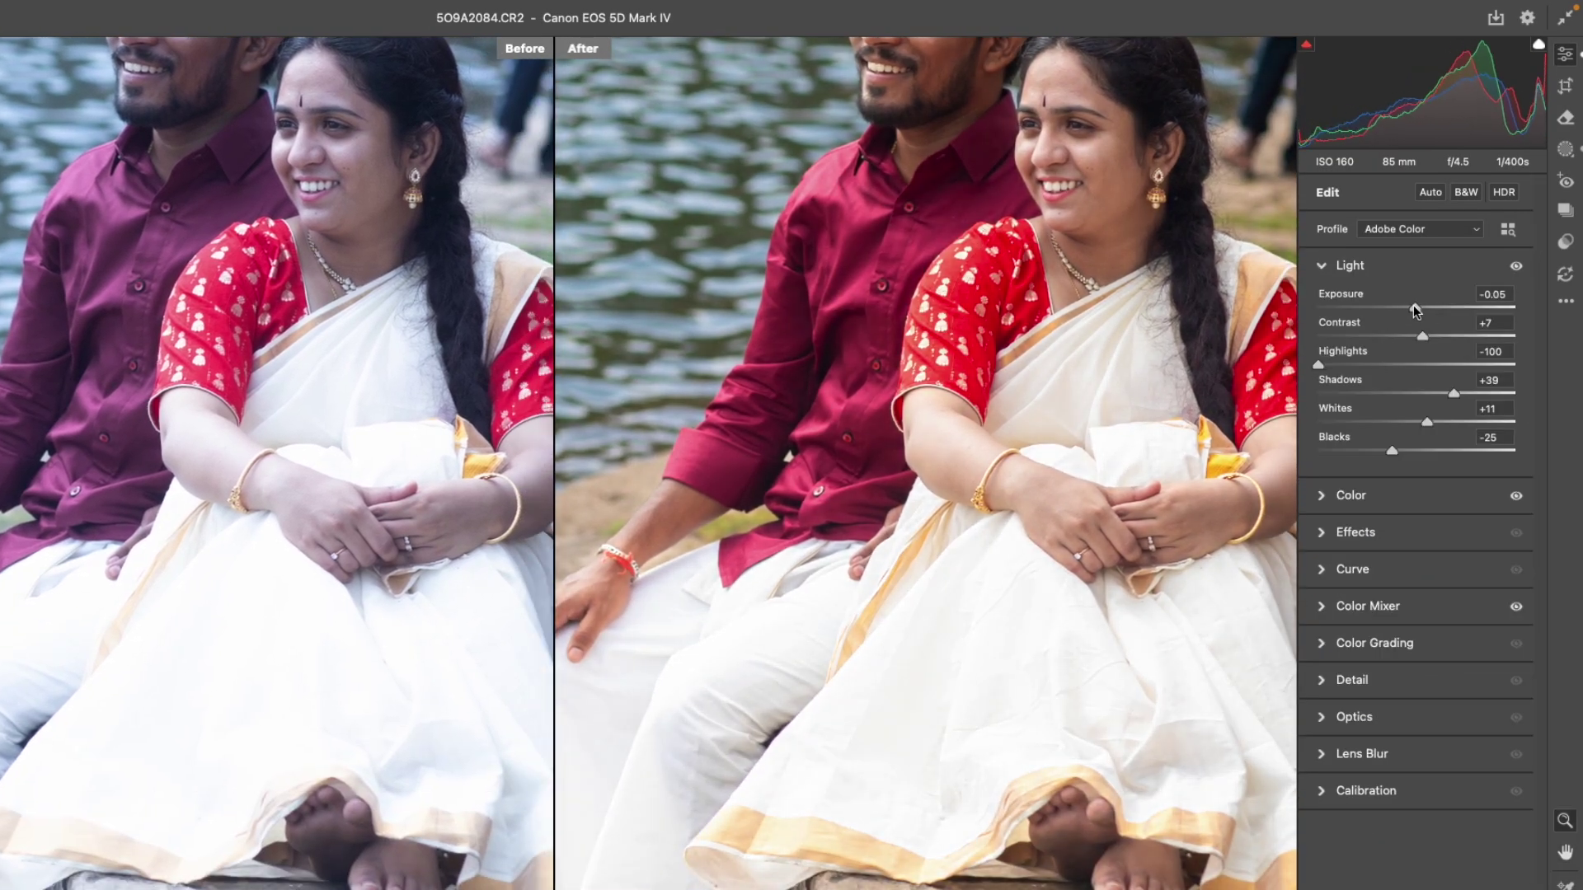
pyautogui.moveTo(932, 334)
pyautogui.mouseDown()
pyautogui.moveTo(849, 569)
pyautogui.moveTo(973, 693)
pyautogui.mouseUp()
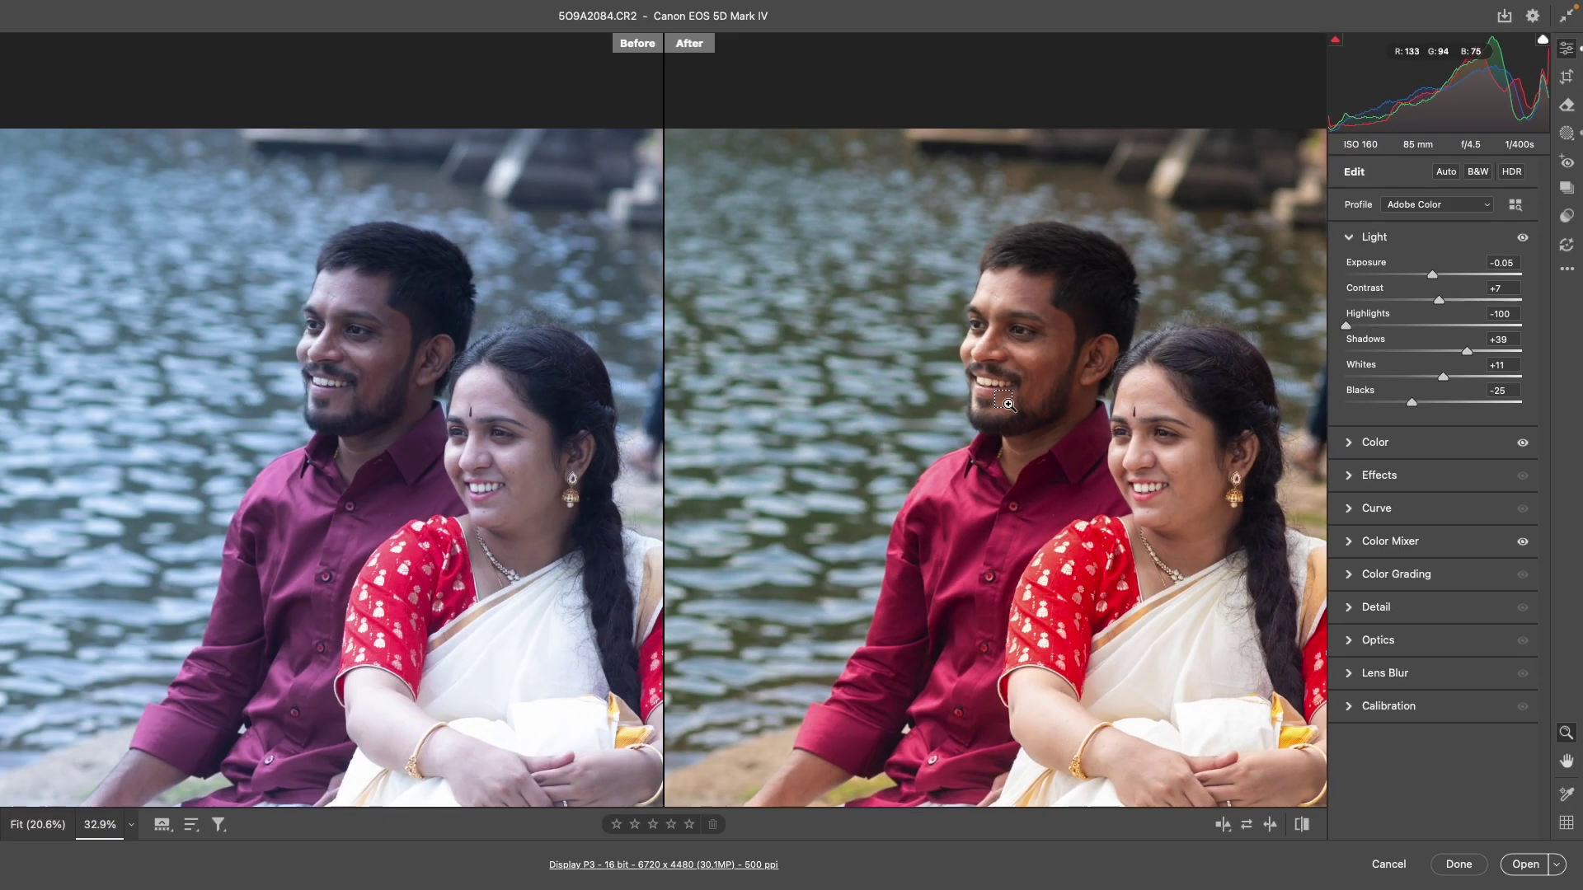
pyautogui.click(1566, 215)
pyautogui.click(1385, 562)
# Step: Apply the Enhance Portrait preset and open the photo in Photoshop as a 16-bit document
pyautogui.click(1422, 527)
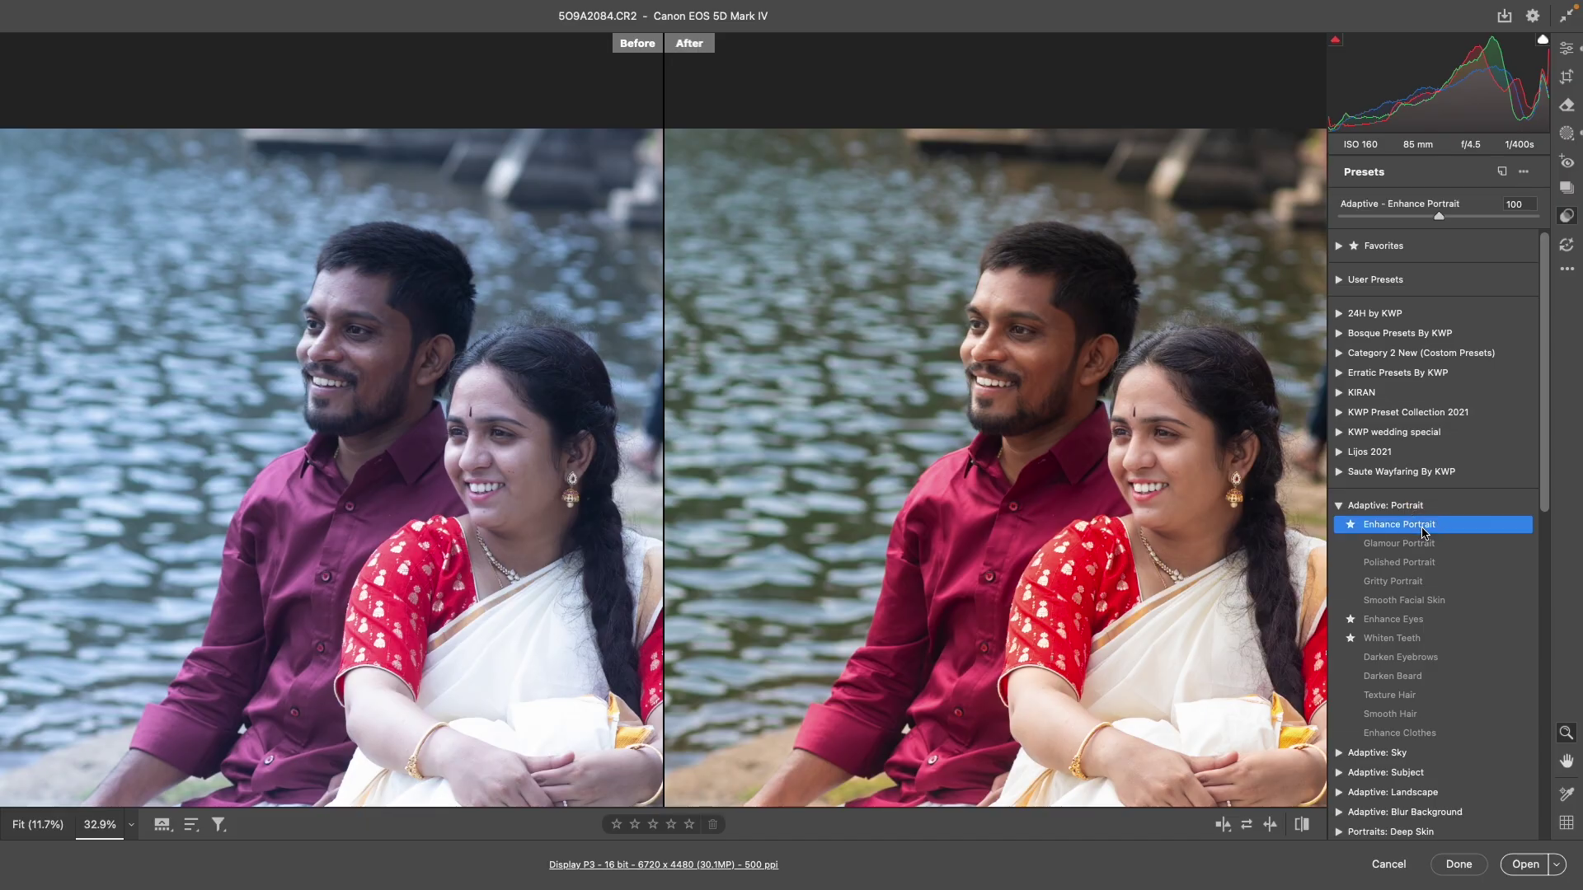
pyautogui.press('q')
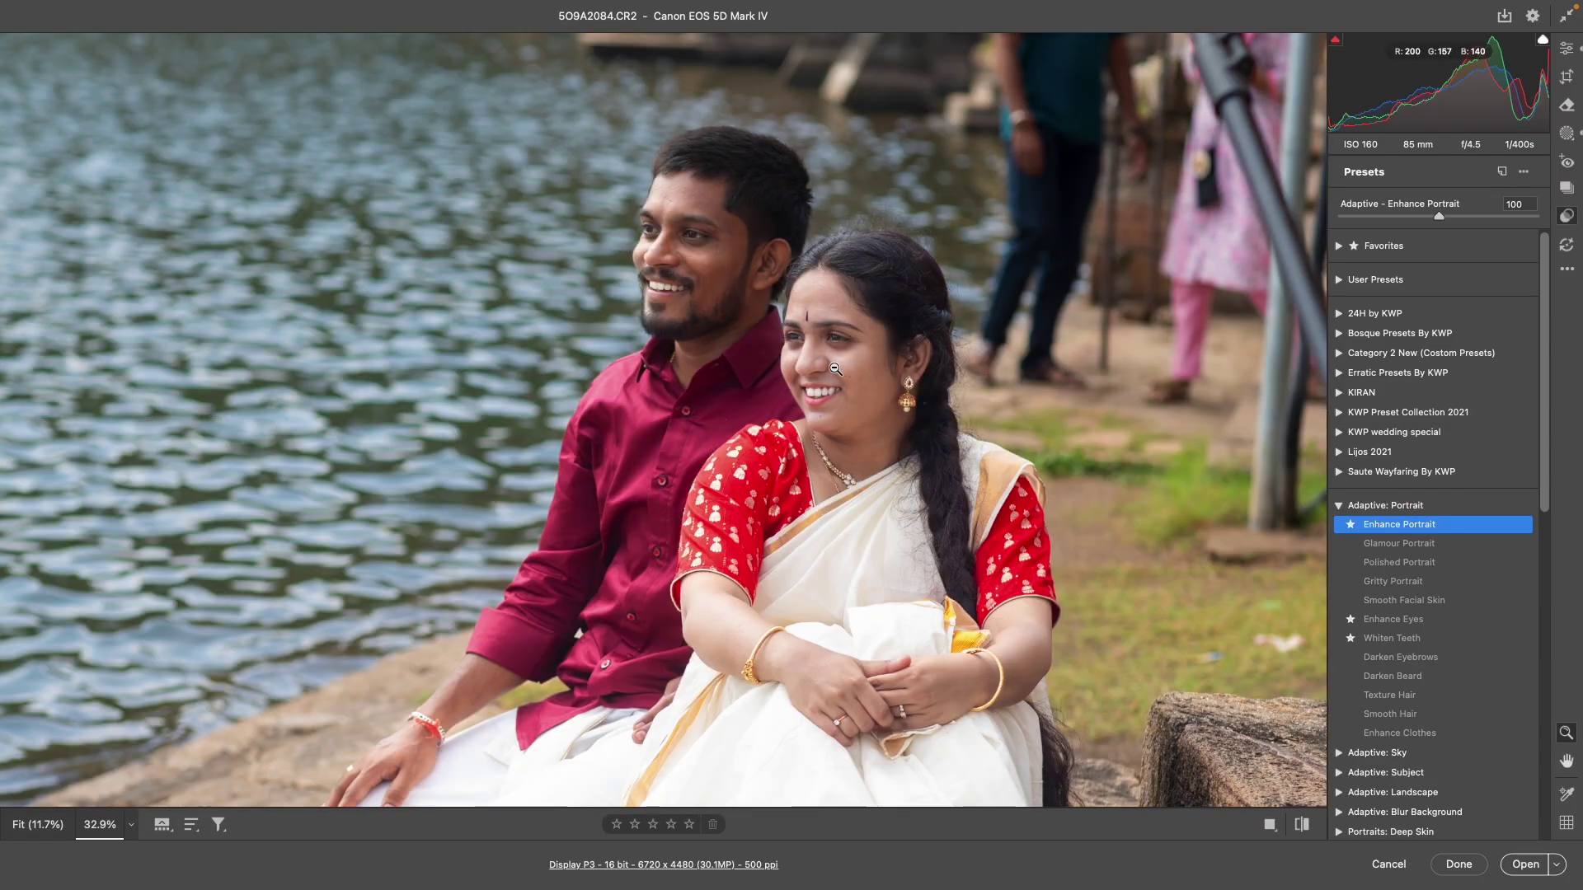
pyautogui.click(836, 369)
pyautogui.scroll(-5, 883, 536)
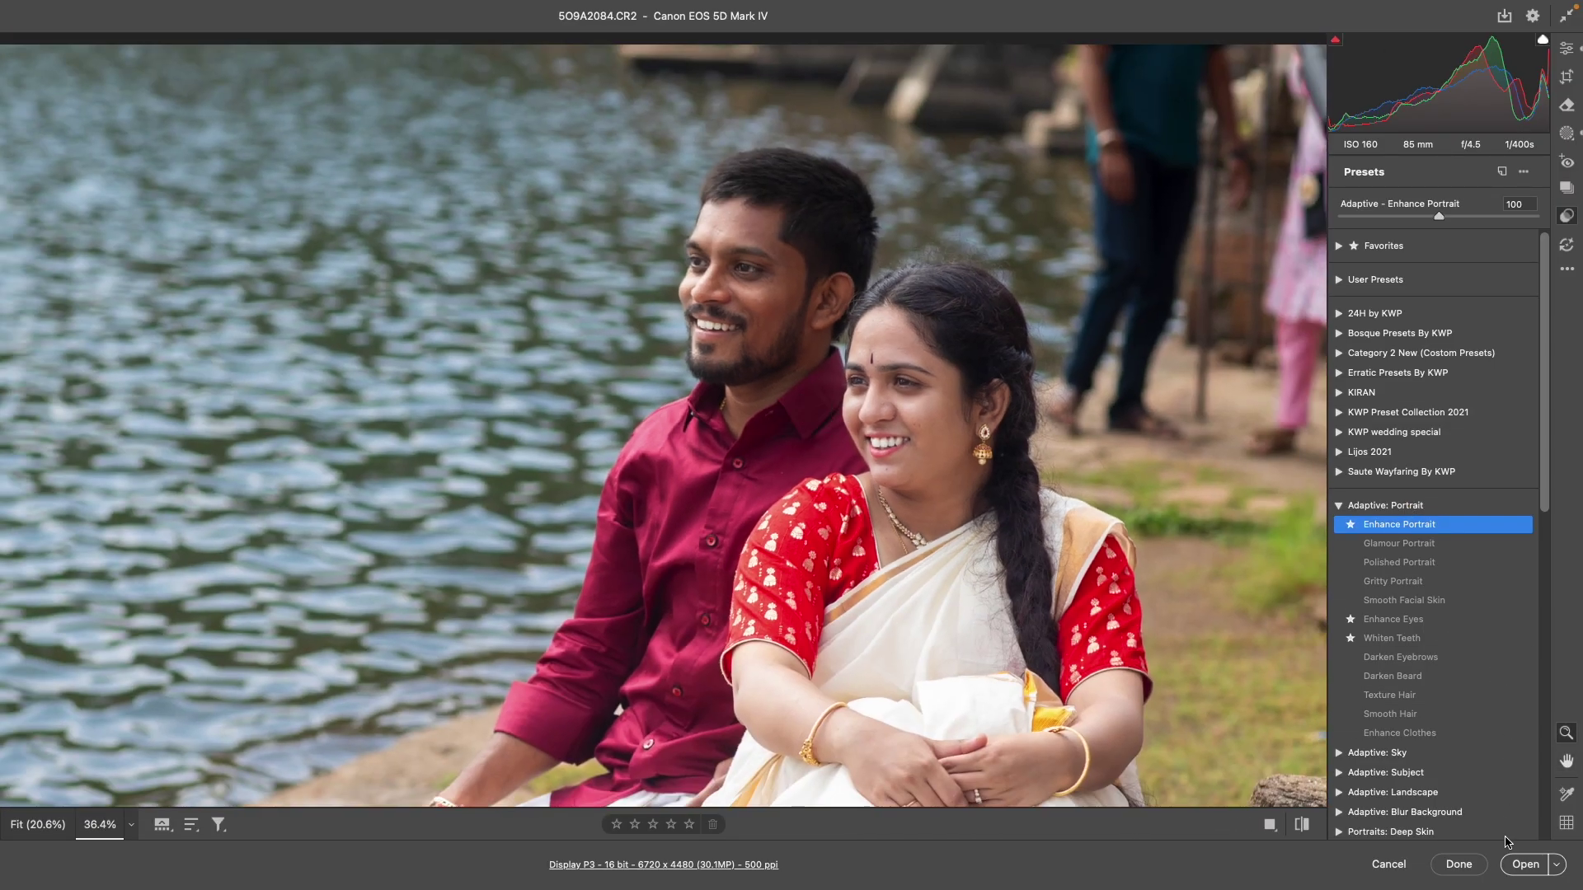
pyautogui.click(1518, 867)
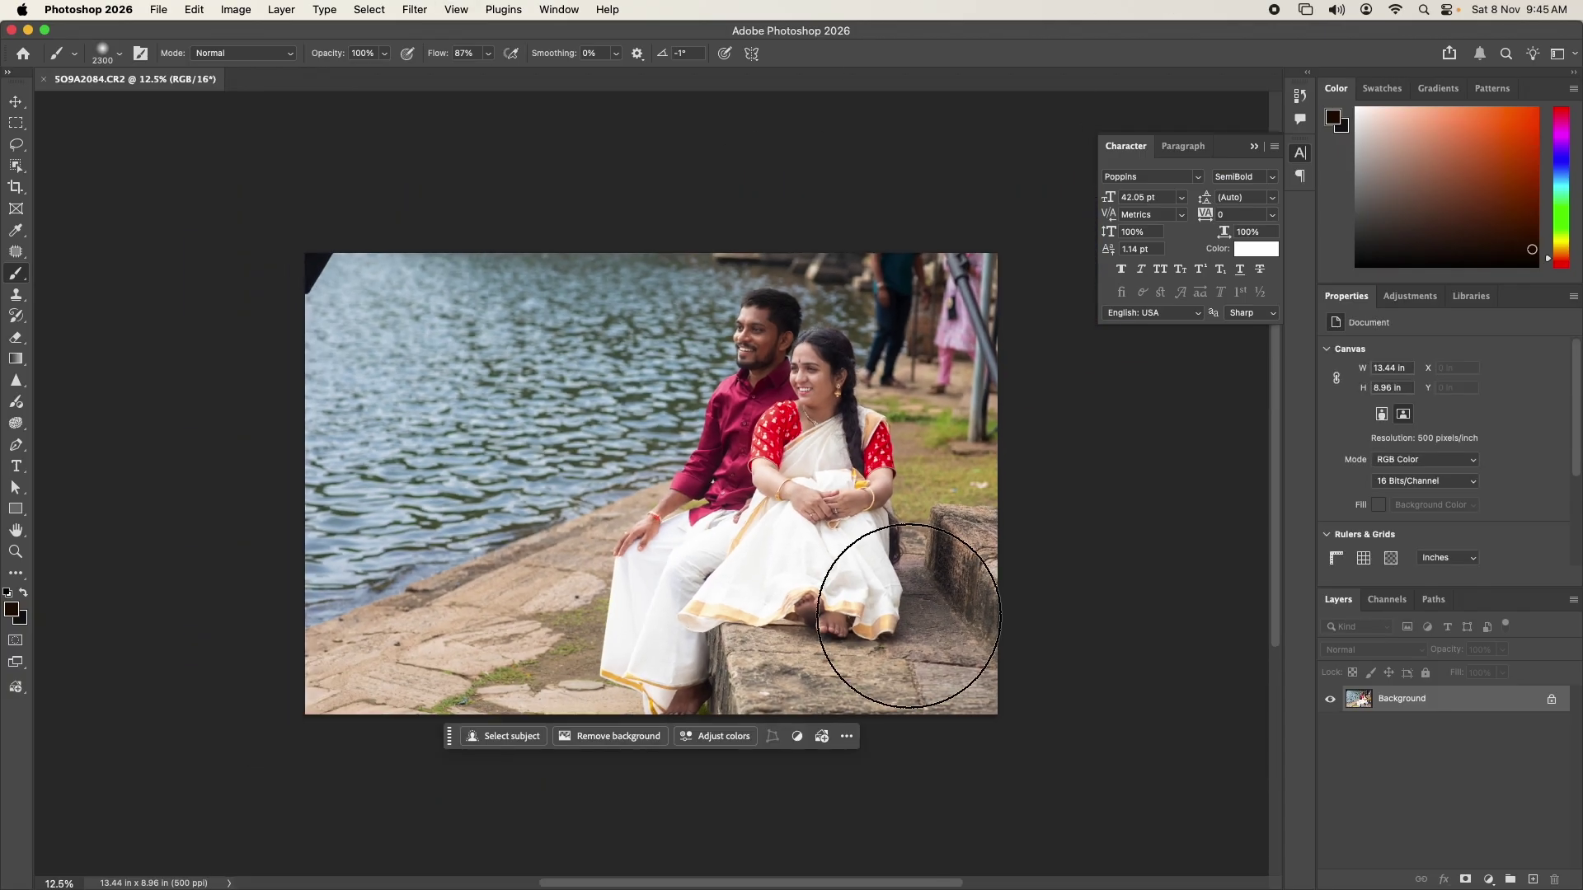
# Step: Lasso-select the bystanders and railing behind the couple plus the dark top-left corner
pyautogui.press('Tab')
pyautogui.press('l')
pyautogui.moveTo(789, 245); pyautogui.dragTo(1123, 502)
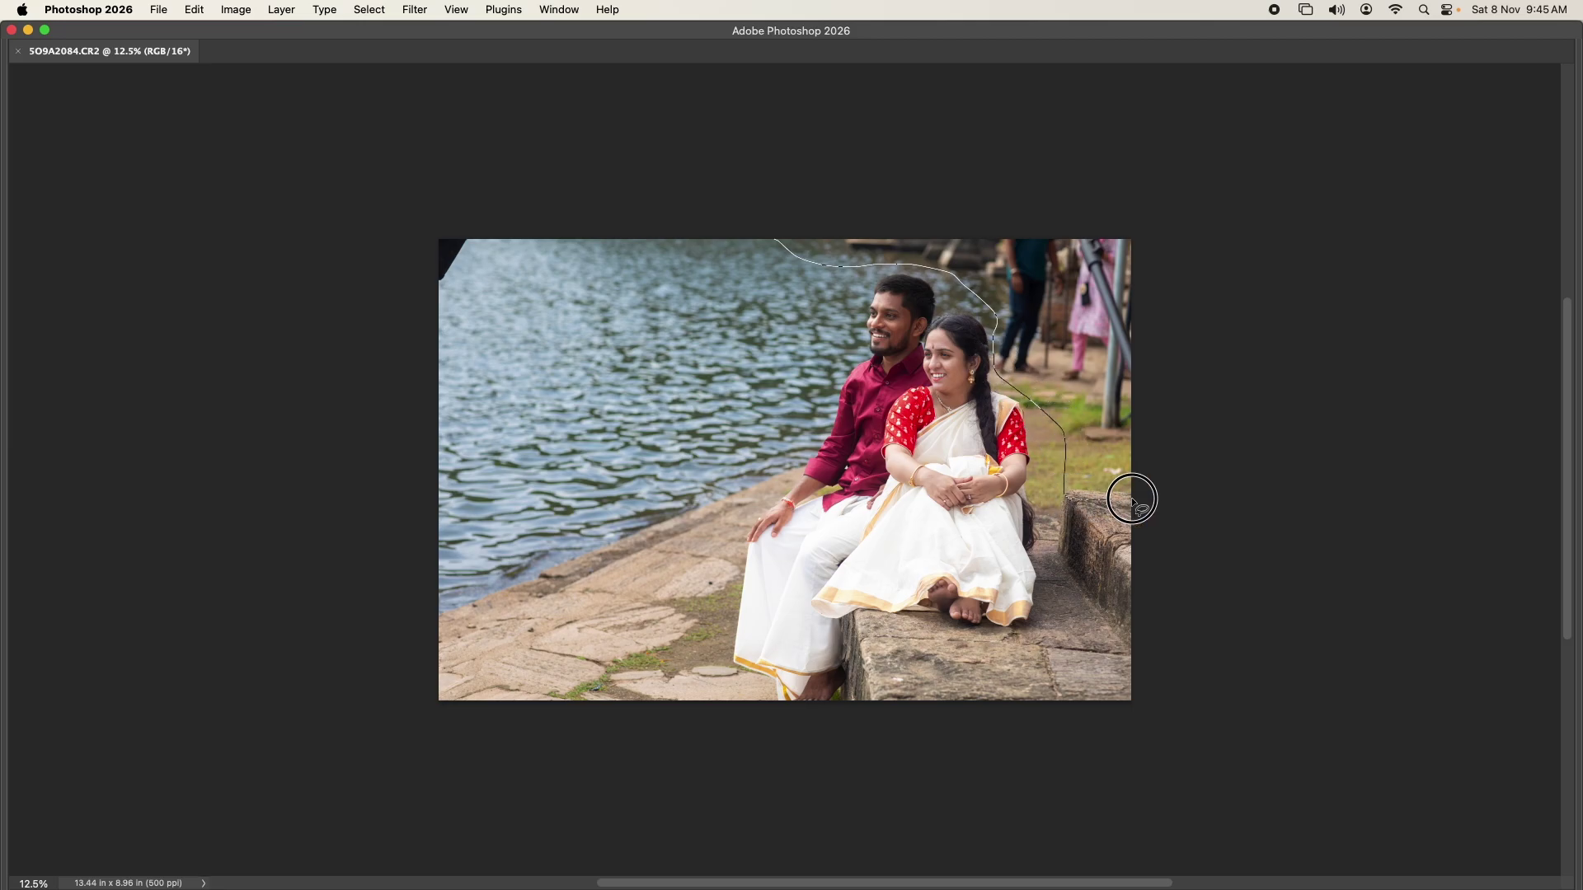
pyautogui.moveTo(549, 241); pyautogui.dragTo(368, 198)
pyautogui.press('Tab')
# Step: Generative Fill the selection with grassy waterside, keeping the third variation
pyautogui.click(848, 539)
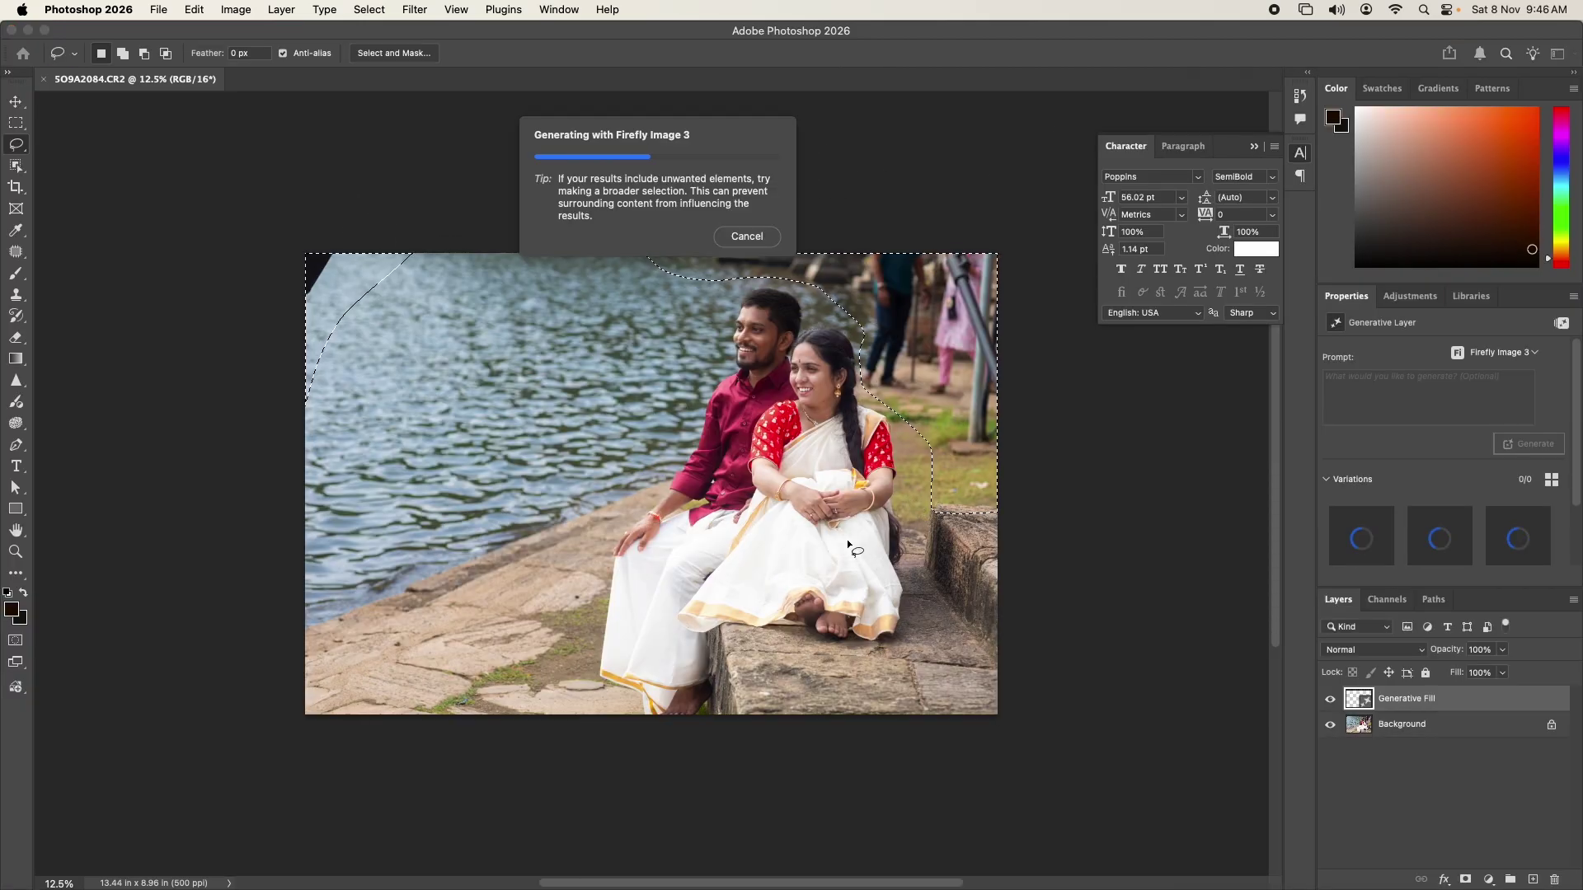
pyautogui.click(1443, 537)
pyautogui.click(1521, 532)
pyautogui.click(1365, 540)
pyautogui.click(1520, 537)
# Step: Crop outward to enlarge the canvas up and to the left
pyautogui.press('c')
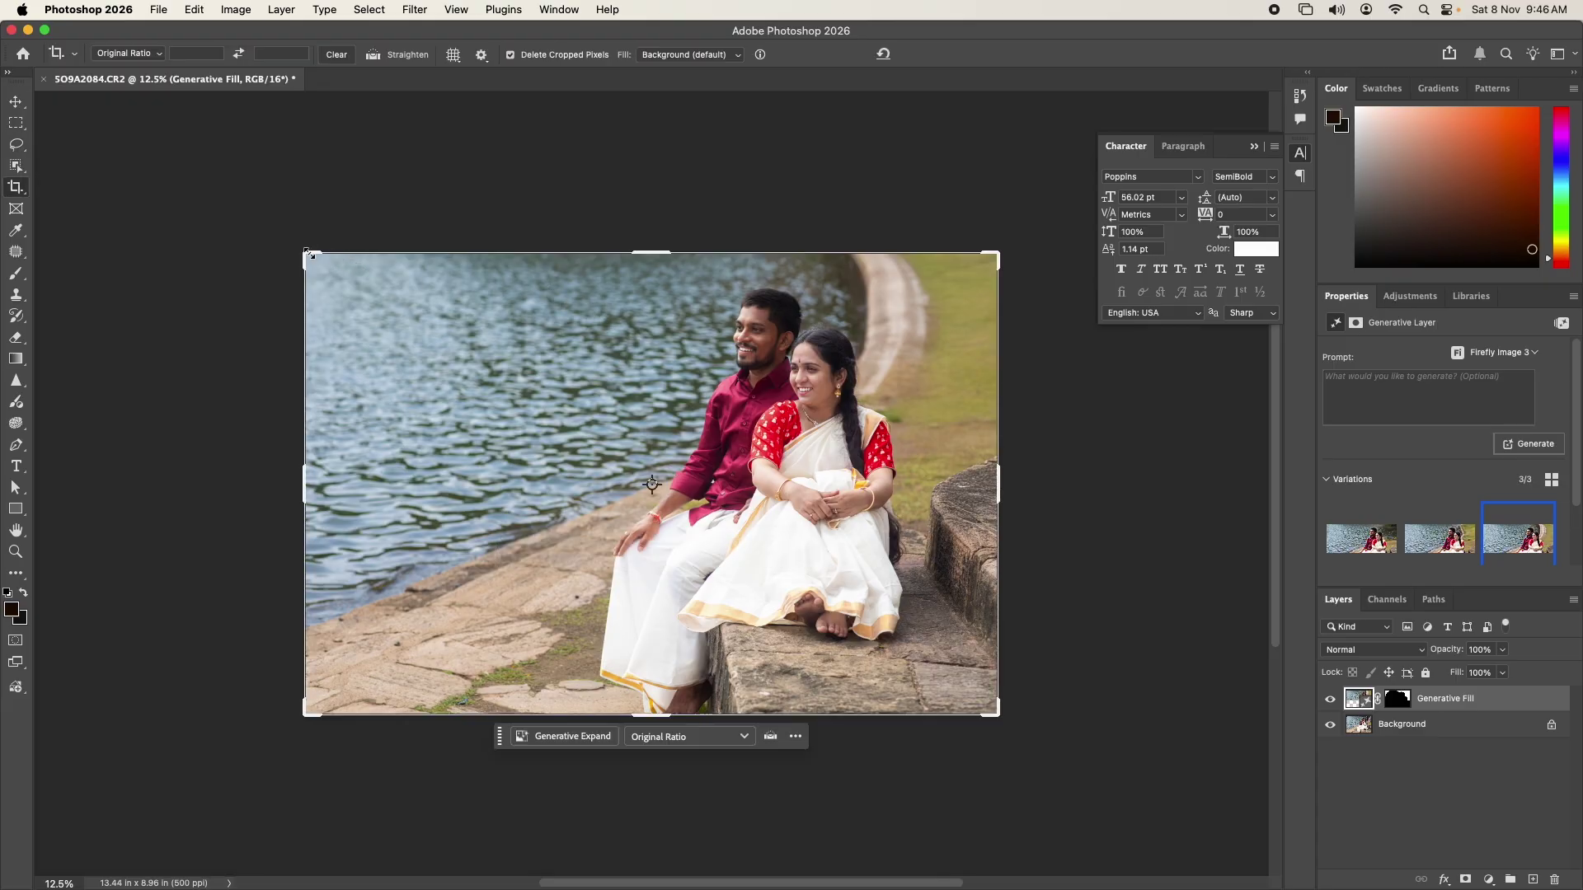
pyautogui.moveTo(306, 253); pyautogui.dragTo(216, 193)
pyautogui.moveTo(878, 501); pyautogui.dragTo(813, 500)
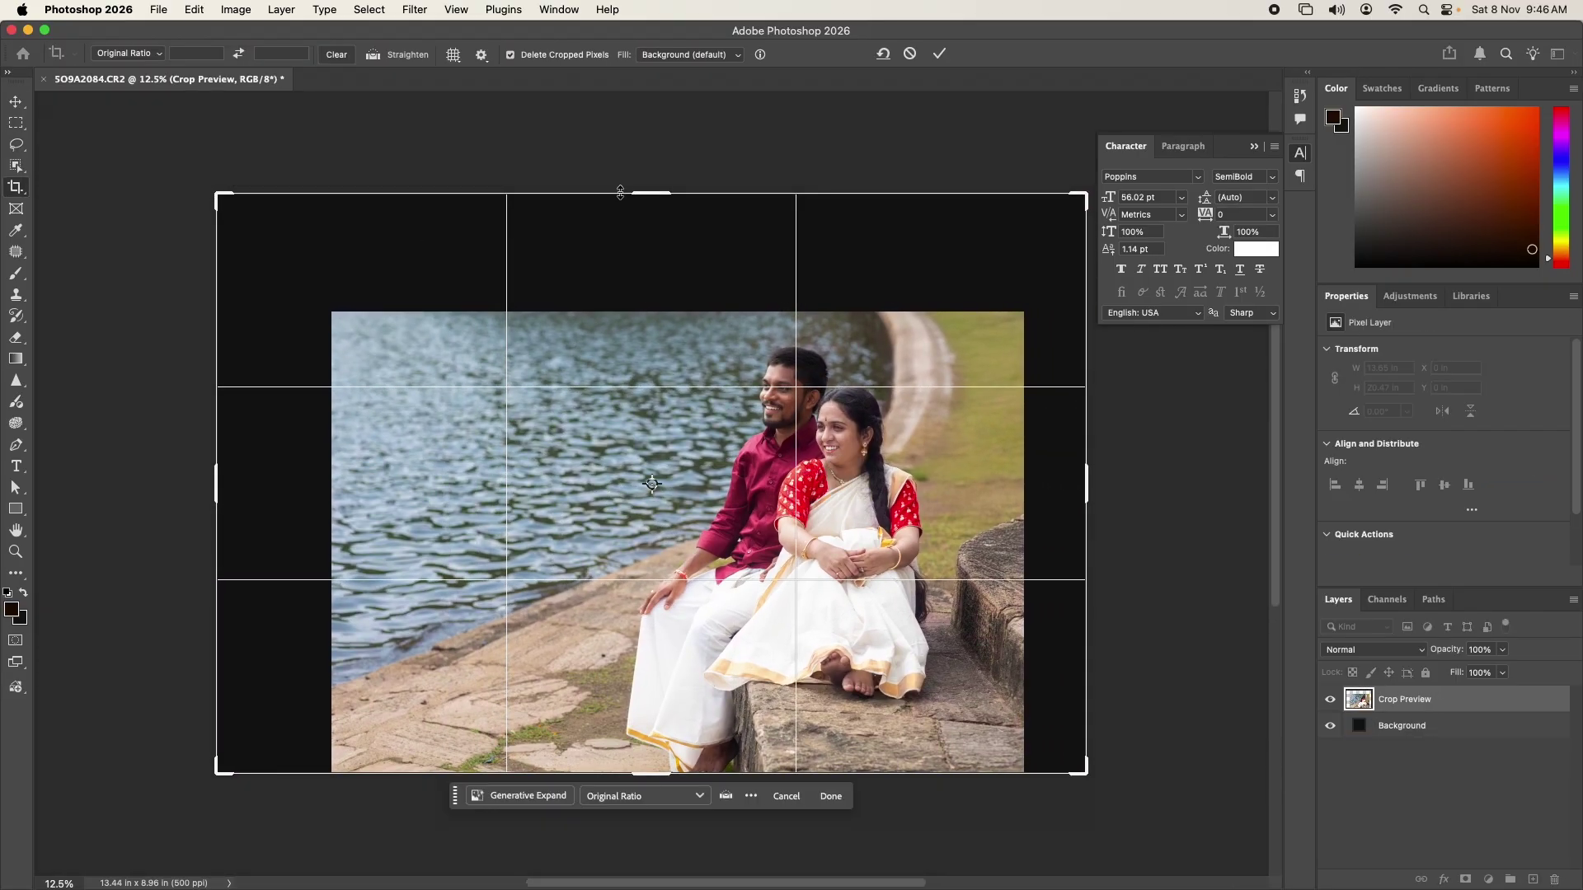
pyautogui.moveTo(651, 194); pyautogui.dragTo(644, 163)
# Step: Generative Expand with prompt 'add temple ghat and mountains', keeping the third variation
pyautogui.click(677, 55)
pyautogui.write('add temple ghat and mountains')
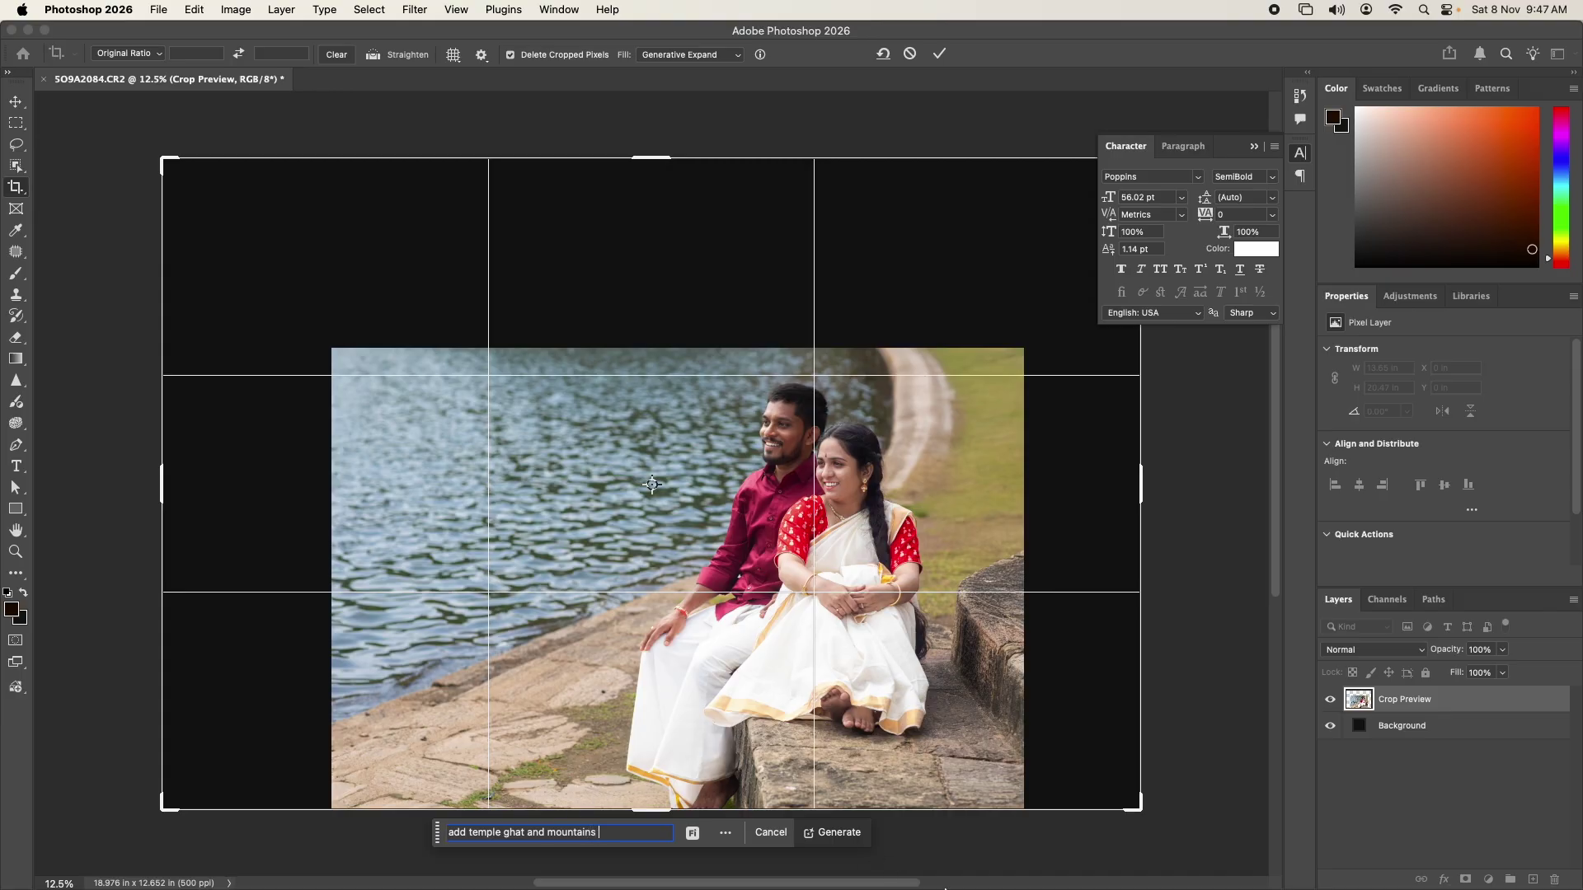
pyautogui.click(834, 833)
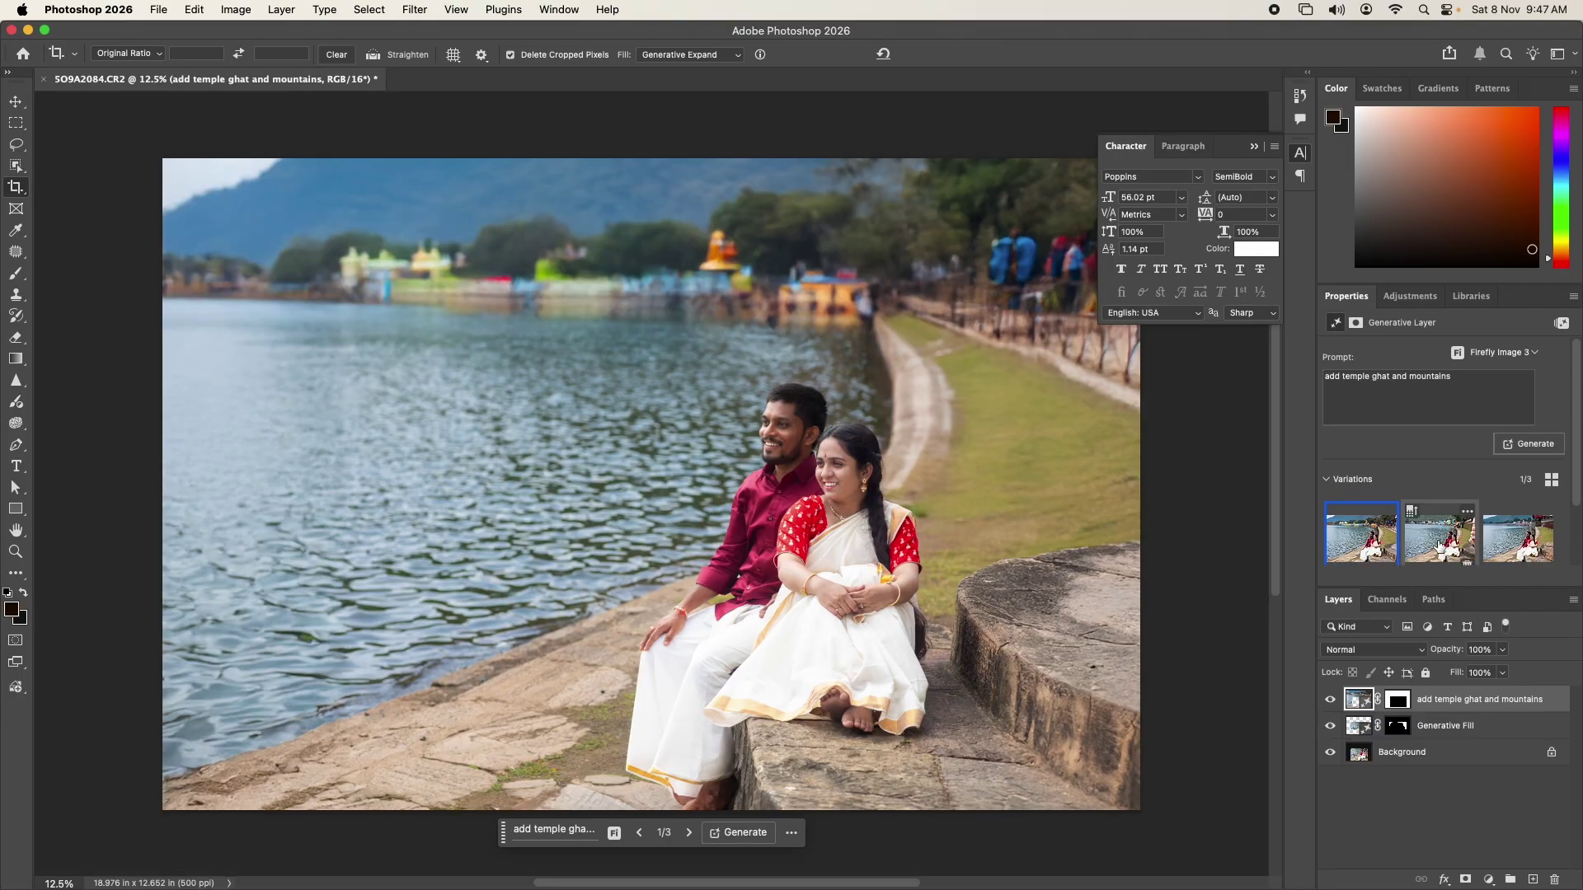
pyautogui.click(1435, 543)
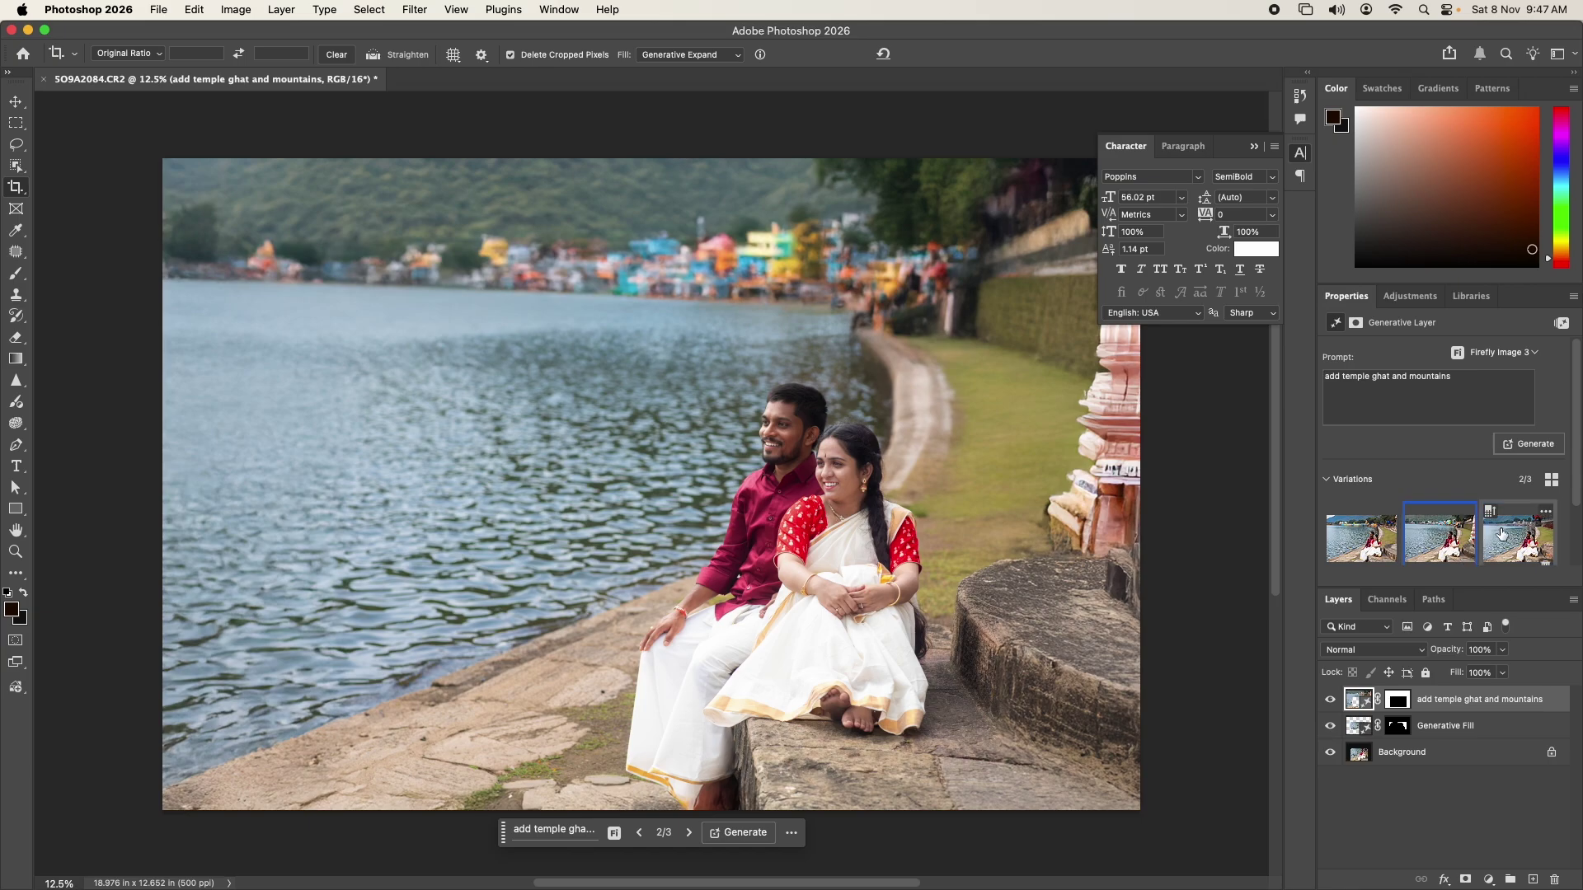
pyautogui.click(1500, 534)
pyautogui.press('Tab')
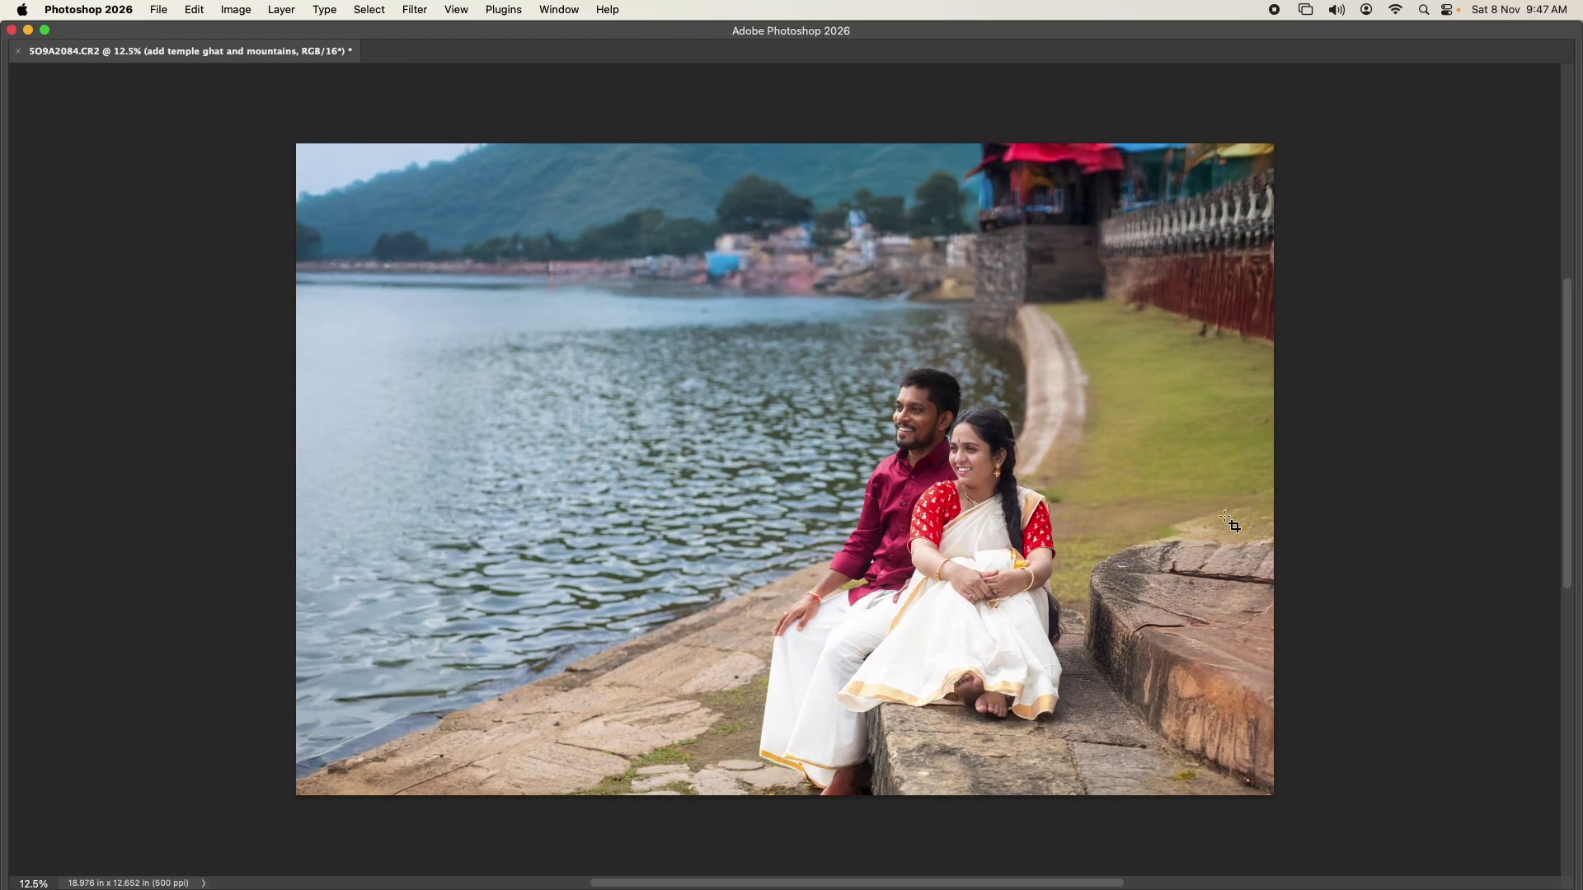
# Step: Fill the lassoed upper-right buildings with a 'south indian temple' generation and keep variation 3
pyautogui.moveTo(841, 149); pyautogui.dragTo(857, 49)
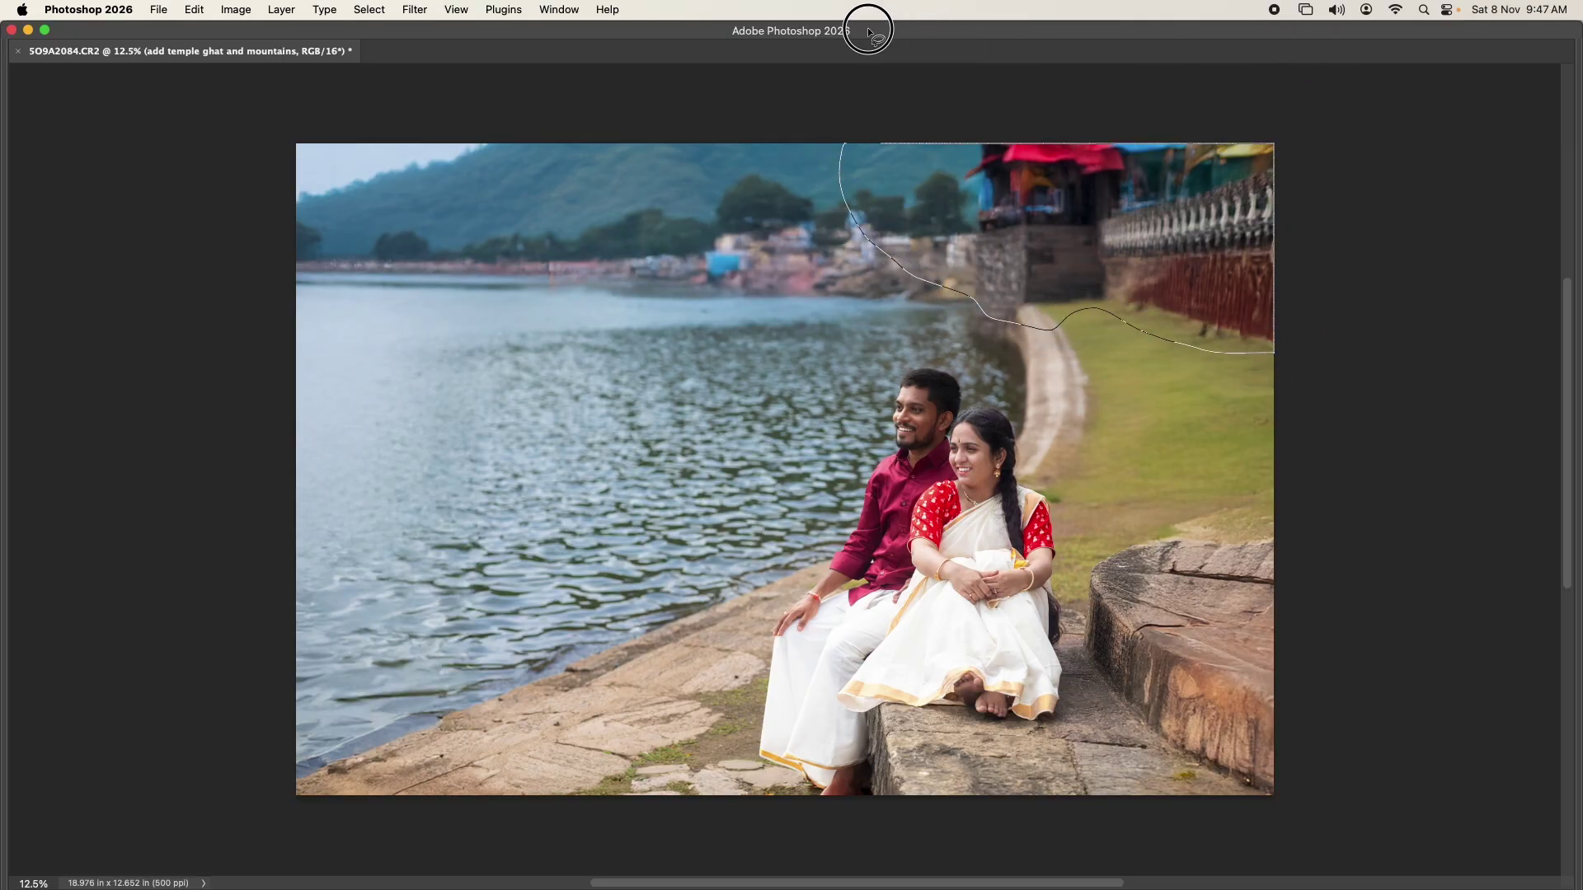
pyautogui.press('Tab')
pyautogui.click(816, 388)
pyautogui.write('sout')
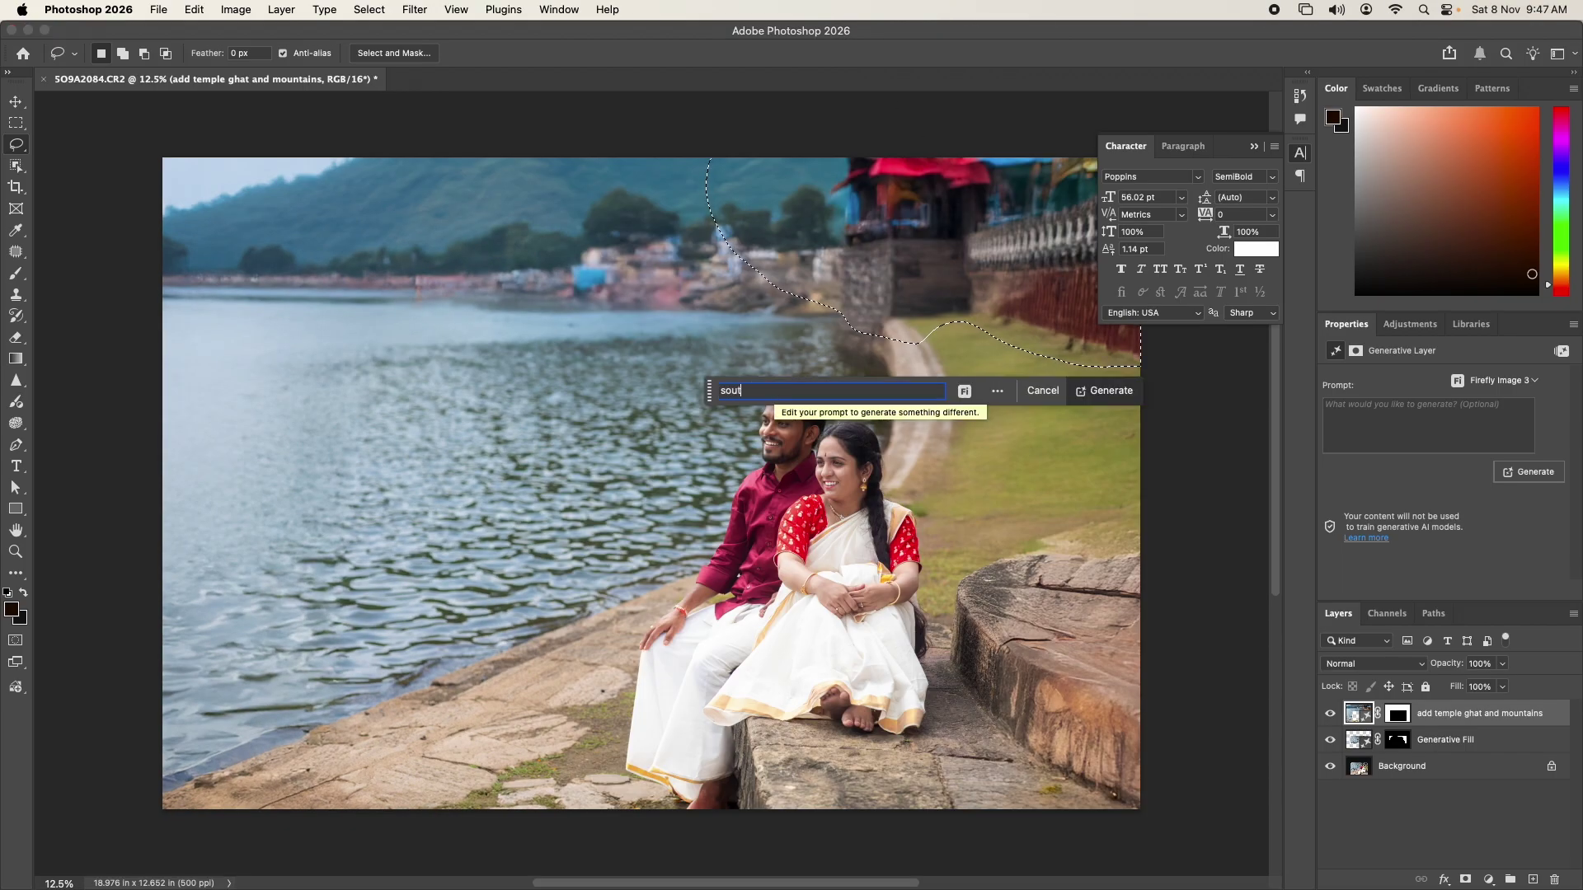
pyautogui.write('h indian temple')
pyautogui.press('Return')
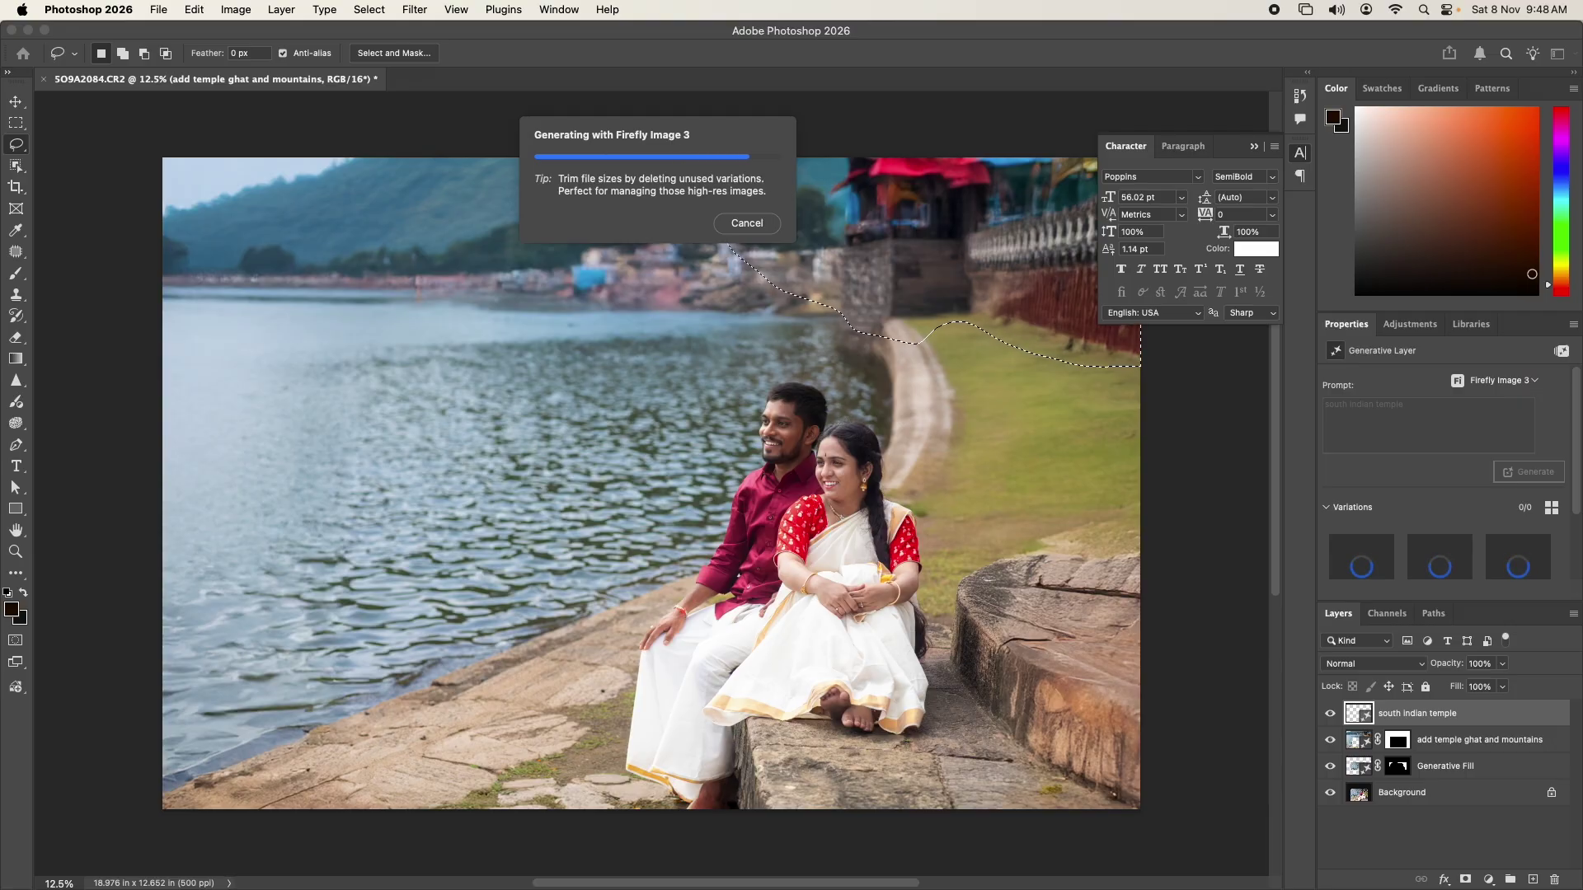
pyautogui.click(1439, 563)
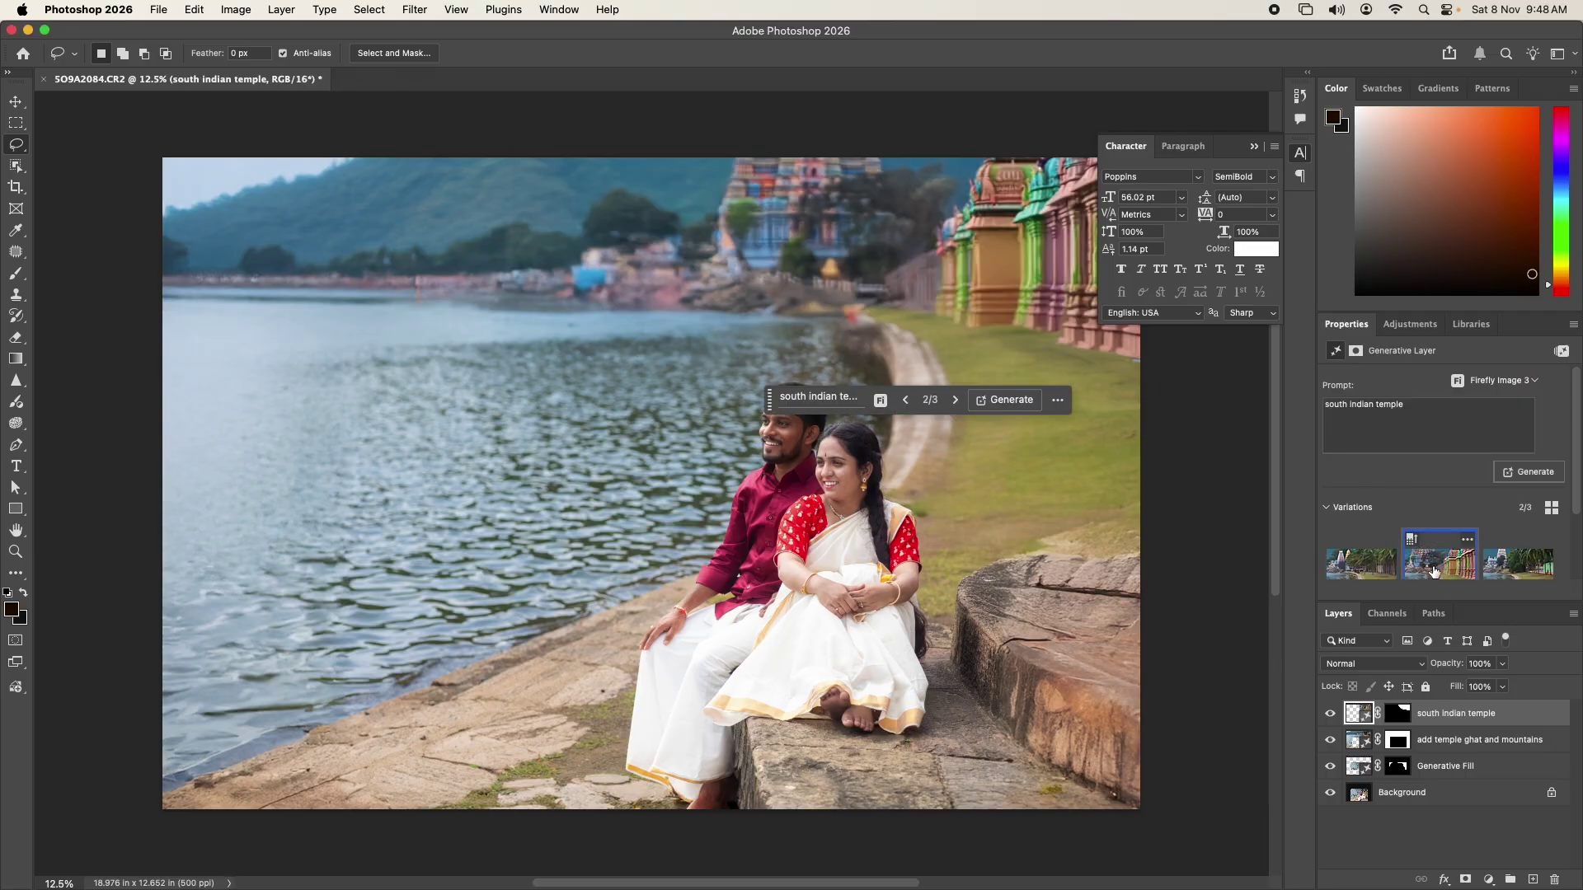
pyautogui.click(1518, 563)
pyautogui.press('Tab')
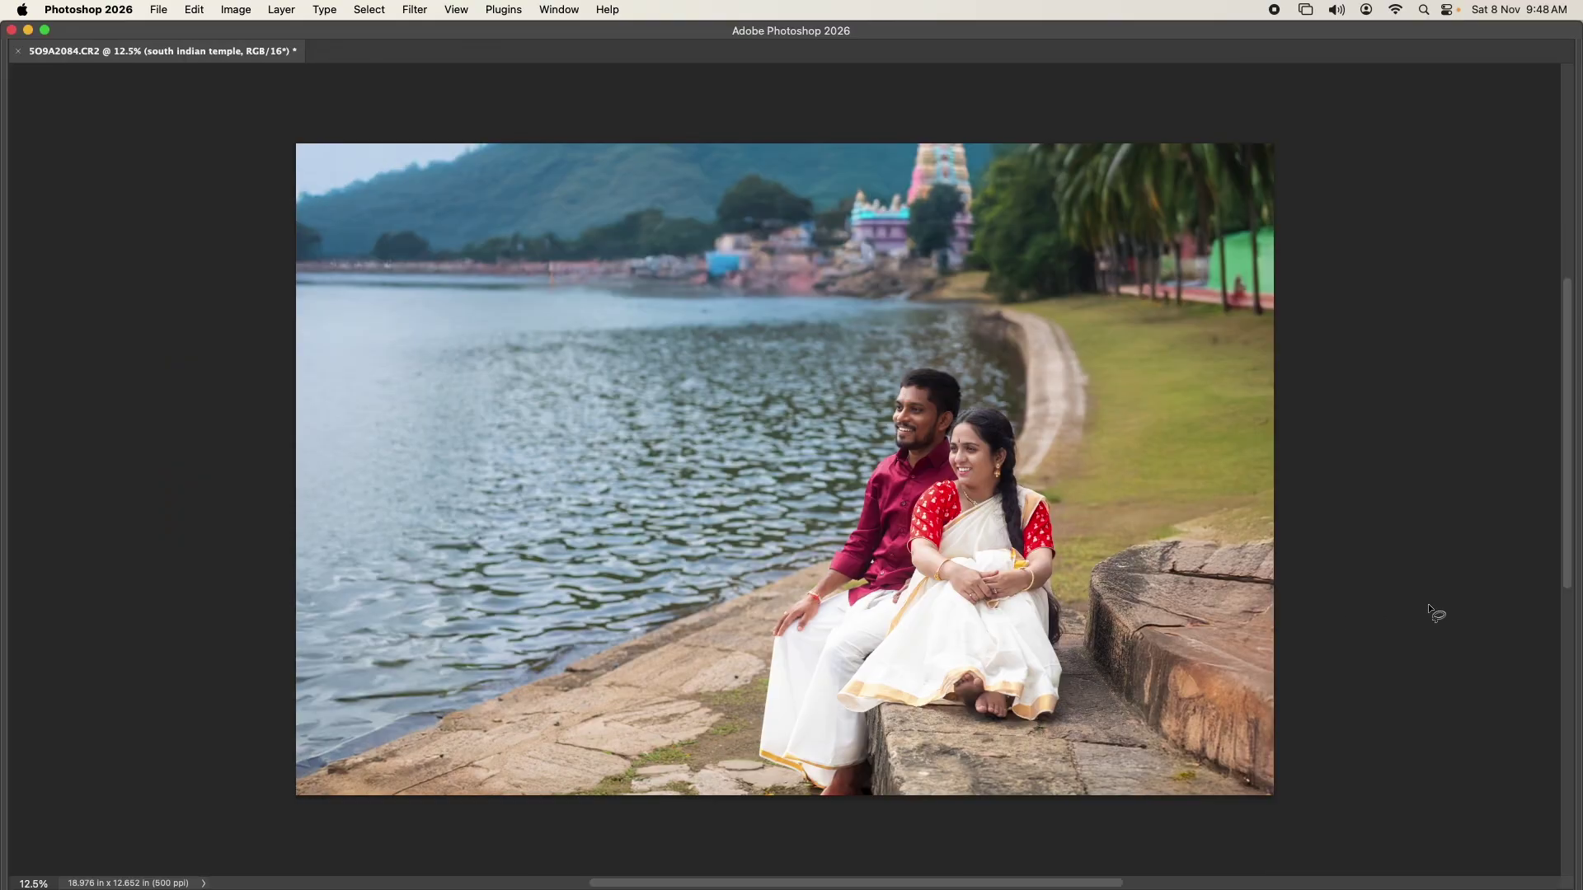
pyautogui.press('Tab')
pyautogui.press('Tab')
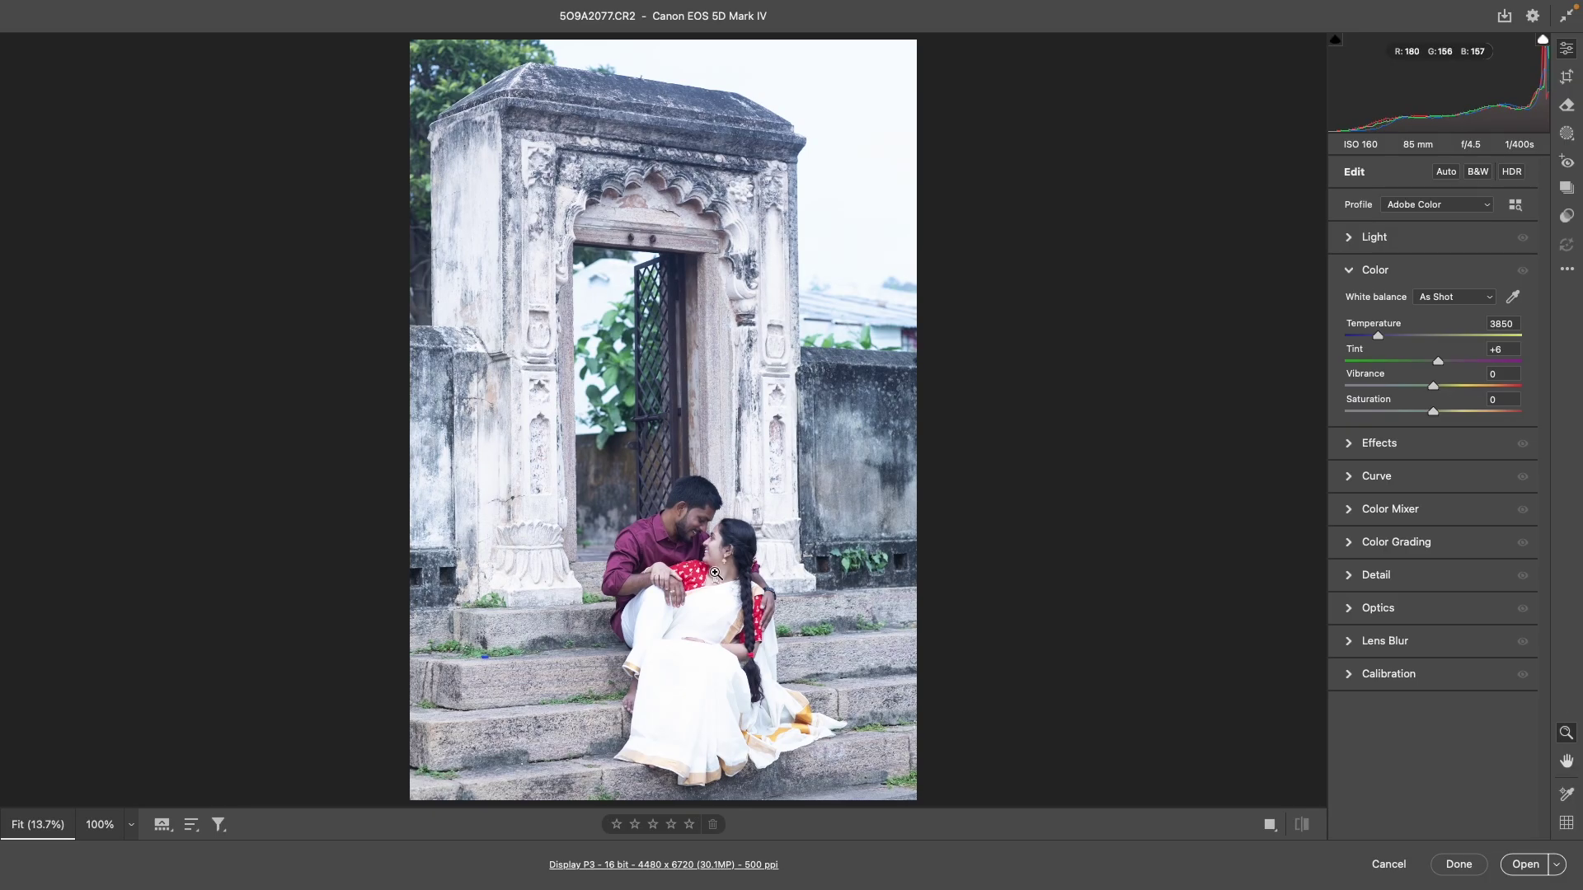
# Step: Inspect the doorway portrait up close, then apply Auto tone and colour correction
pyautogui.click(717, 575)
pyautogui.moveTo(704, 531)
pyautogui.mouseDown()
pyautogui.moveTo(601, 360)
pyautogui.moveTo(919, 258)
pyautogui.moveTo(1025, 484)
pyautogui.moveTo(494, 283)
pyautogui.moveTo(378, 276)
pyautogui.mouseUp()
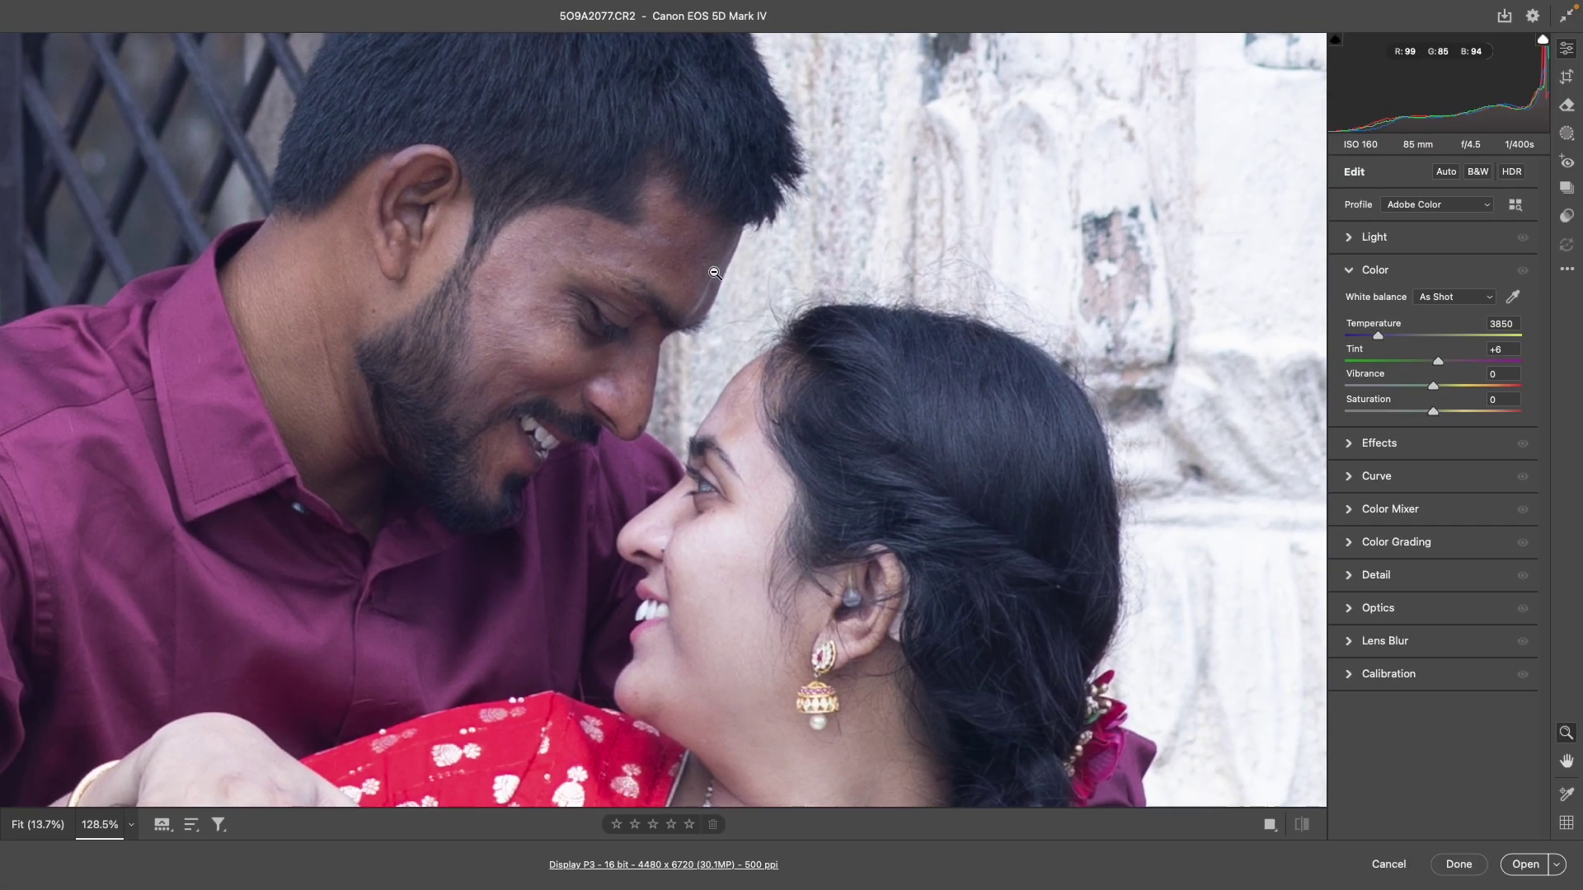
pyautogui.keyDown('alt'); pyautogui.click(707, 268); pyautogui.keyUp('alt')
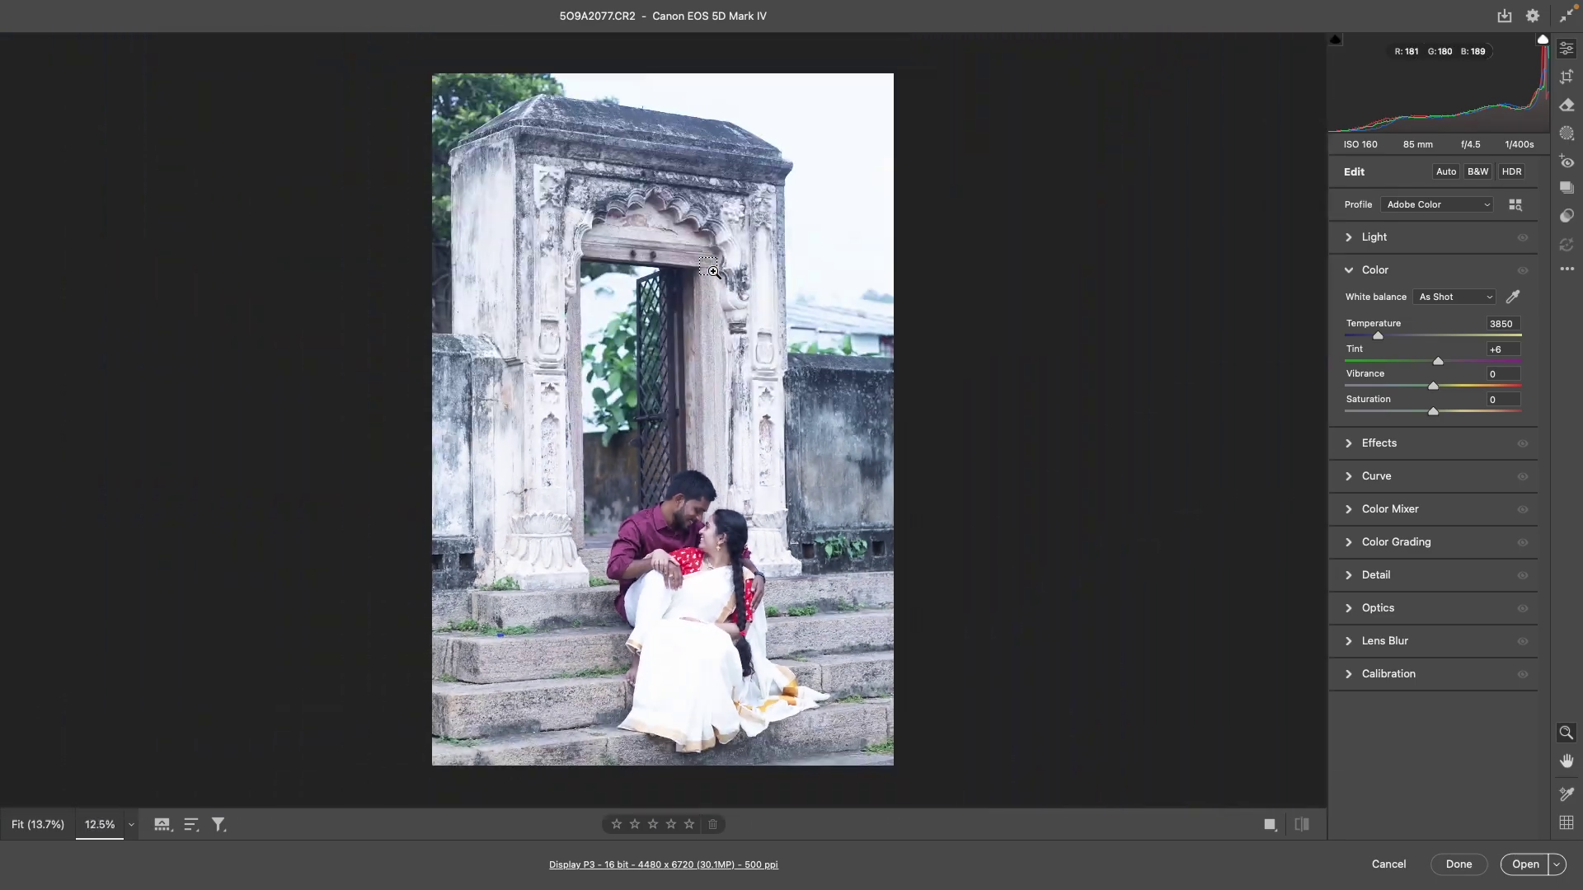
pyautogui.click(1456, 176)
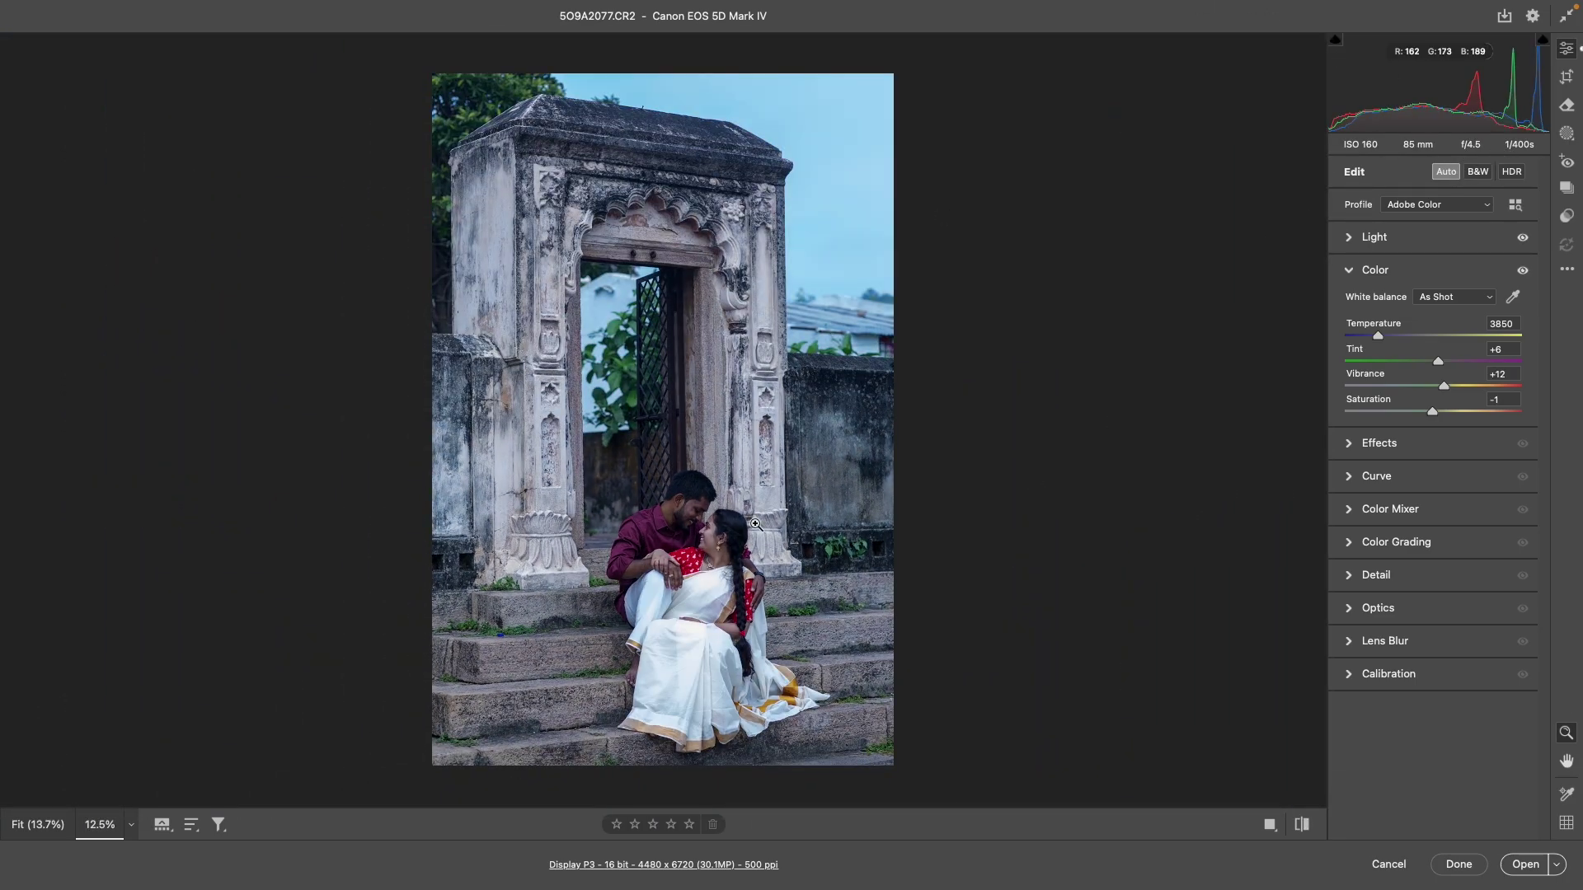
# Step: Warm the white balance Temperature to 4950
pyautogui.click(755, 524)
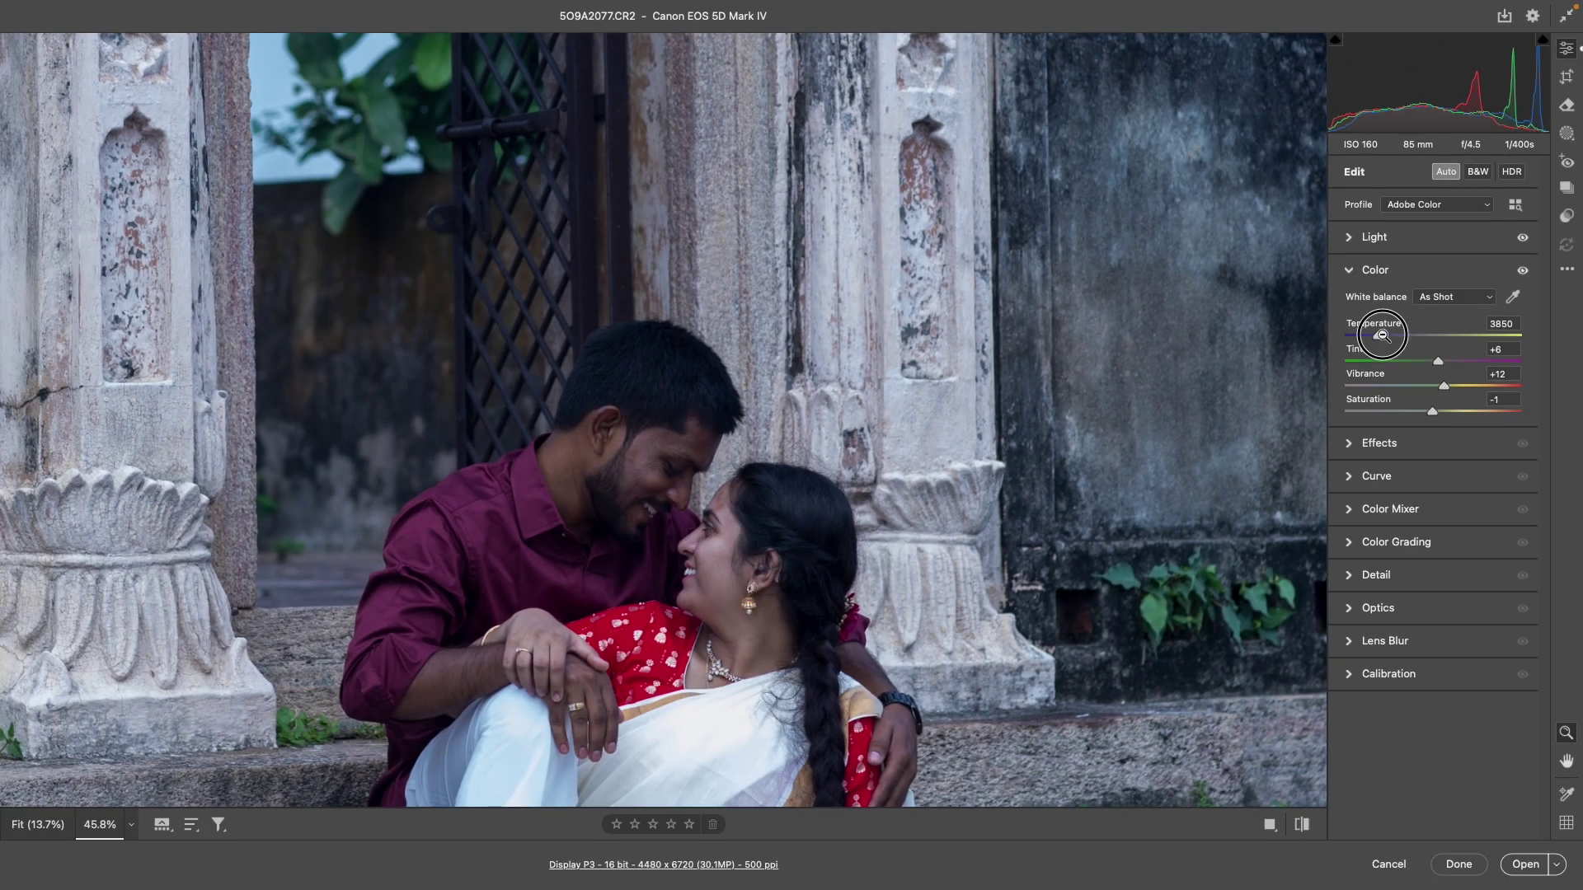
pyautogui.moveTo(1388, 338); pyautogui.dragTo(1399, 338)
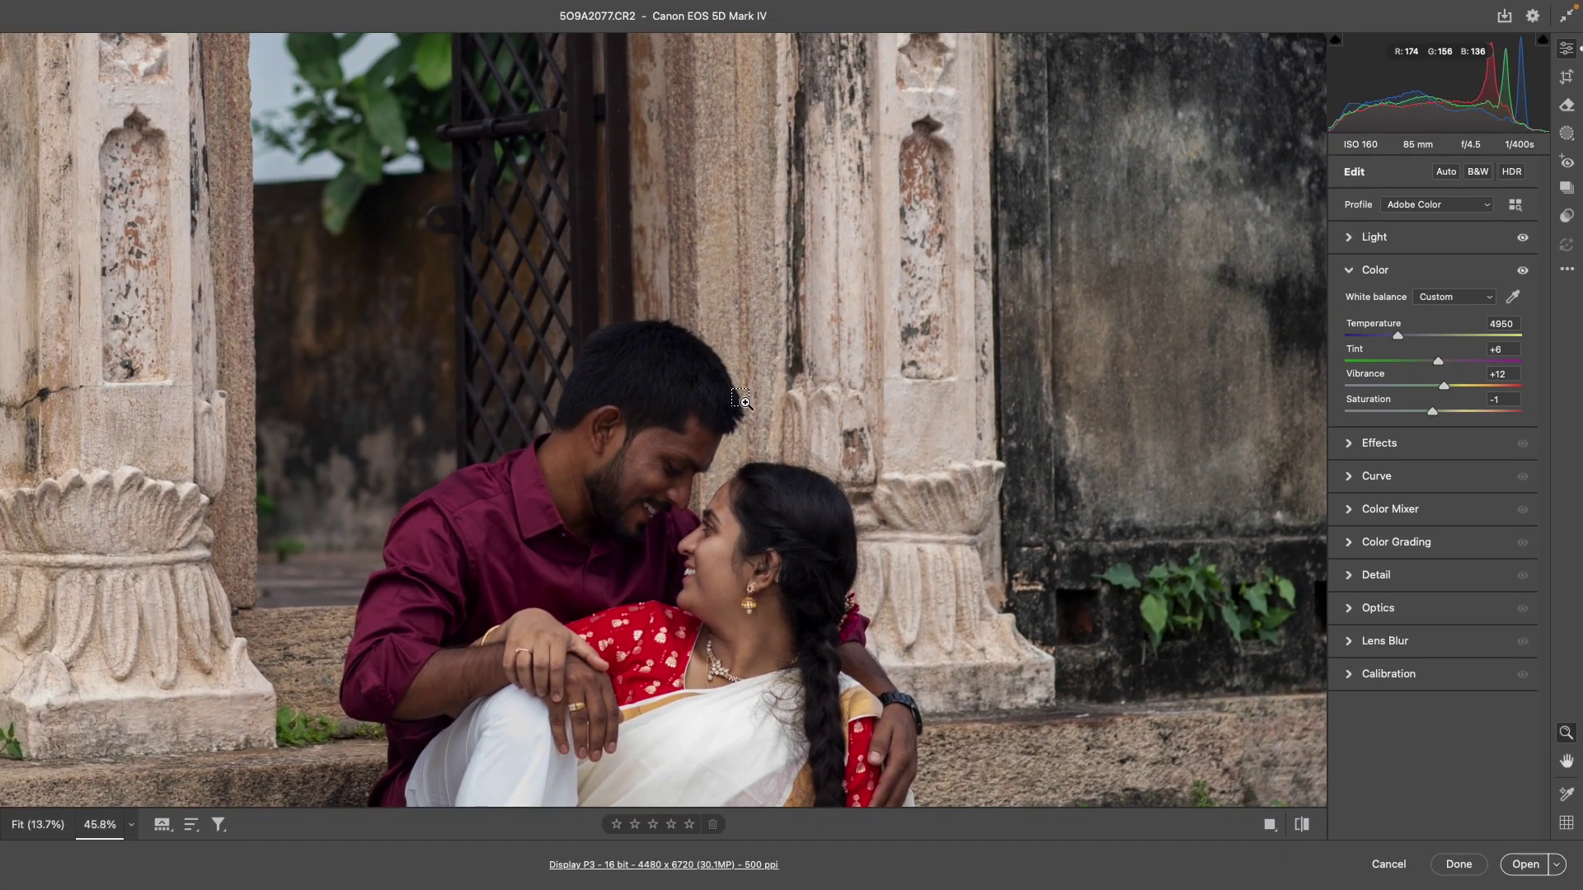
pyautogui.keyDown('alt'); pyautogui.click(1269, 301); pyautogui.keyUp('alt')
pyautogui.keyDown('alt'); pyautogui.click(1006, 474); pyautogui.keyUp('alt')
pyautogui.click(742, 646)
pyautogui.moveTo(1505, 87)
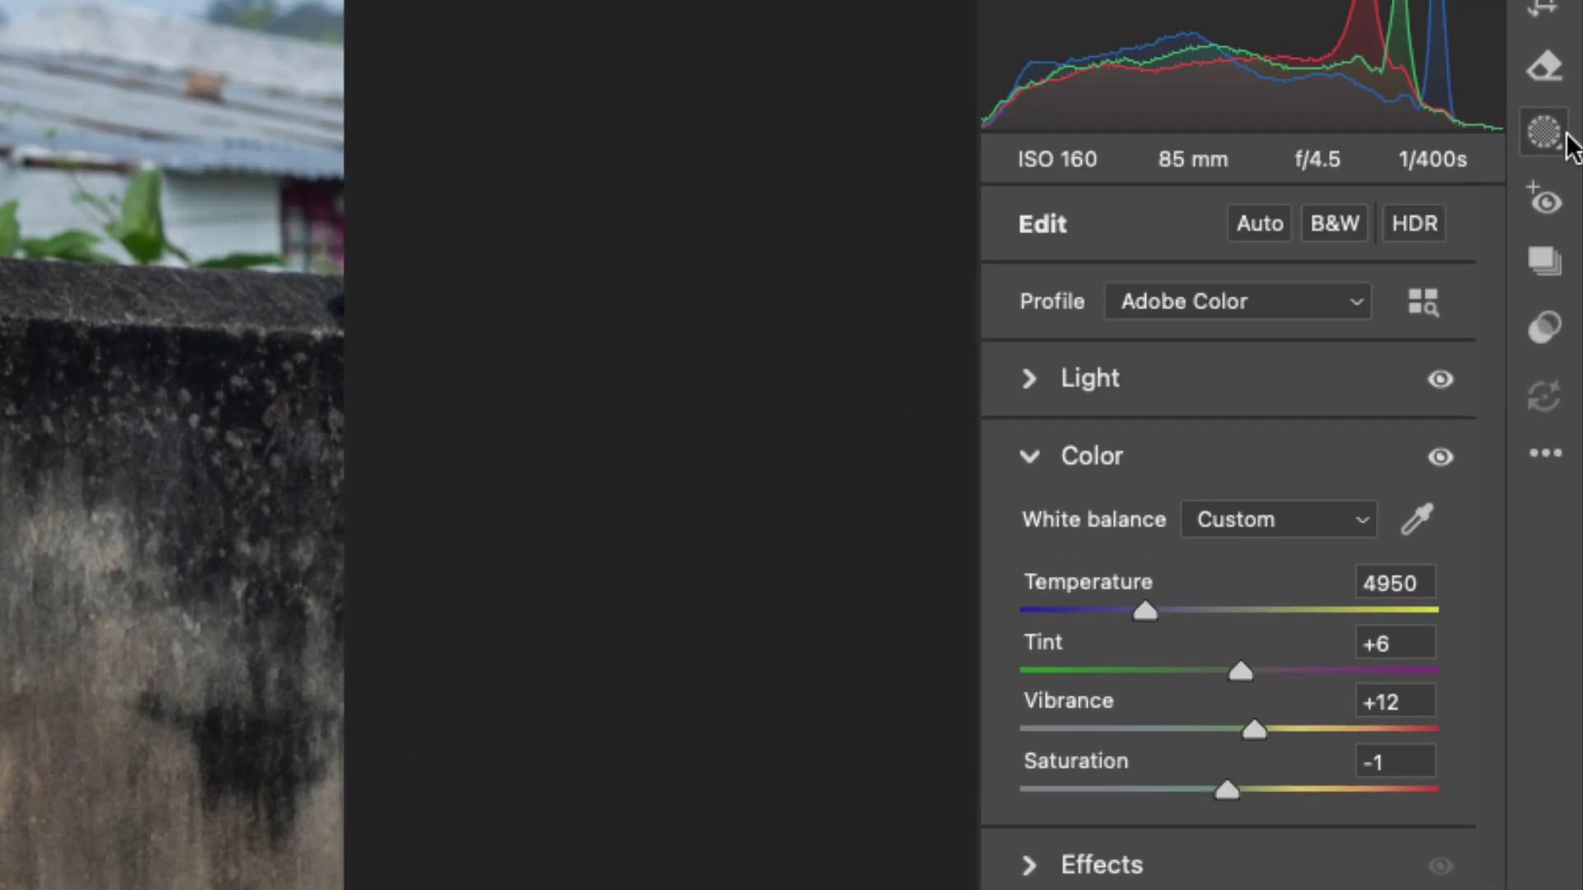
# Step: Create a Subject mask of the couple with the overlay hidden
pyautogui.click(1573, 137)
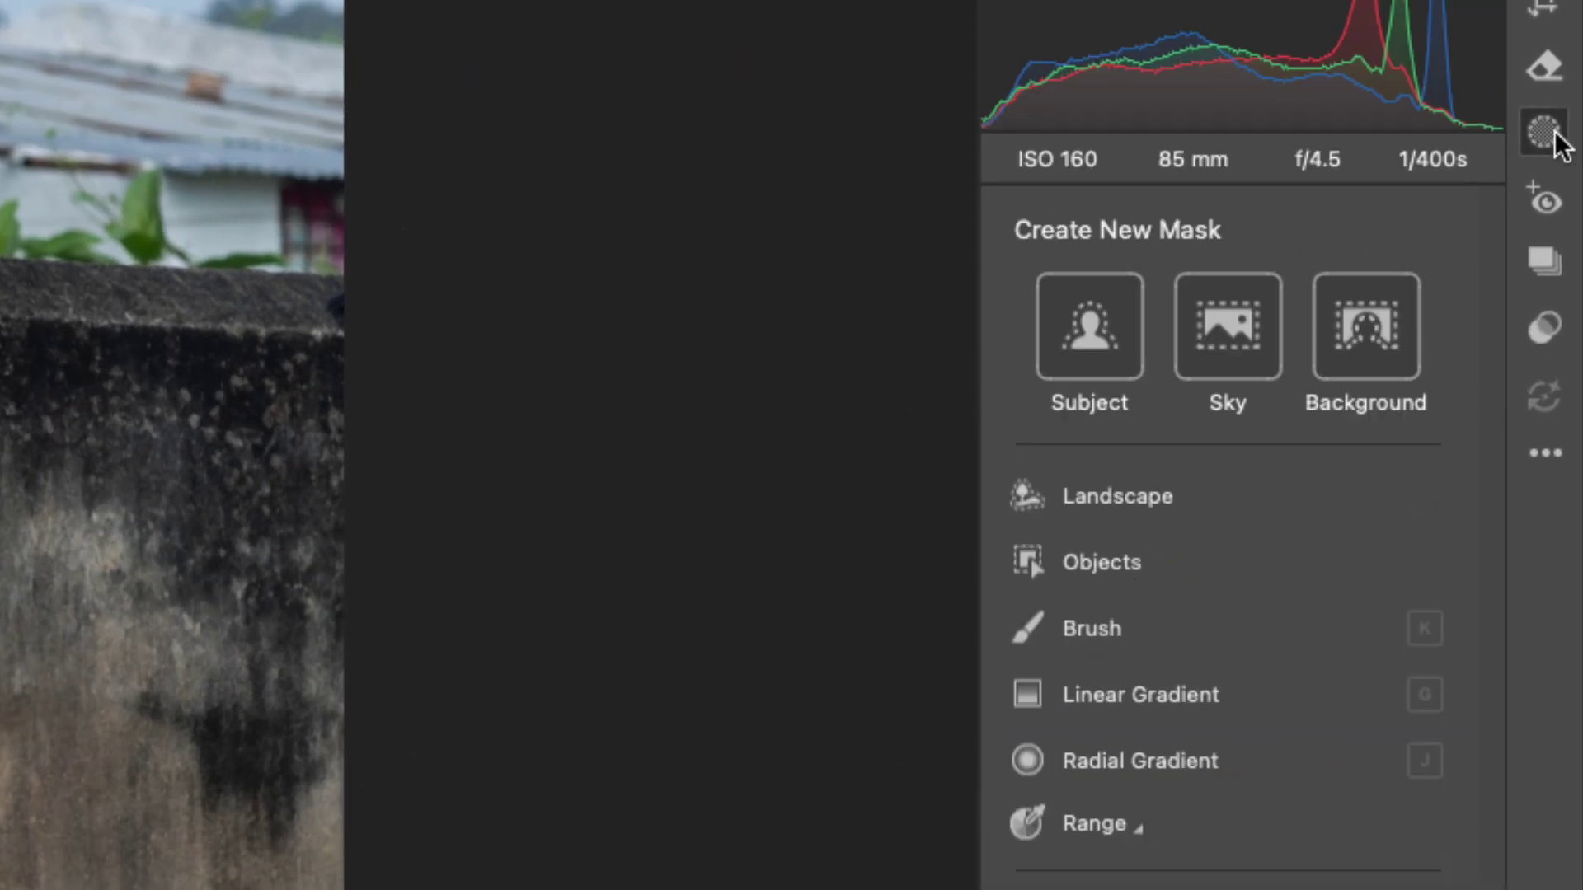
pyautogui.click(1089, 339)
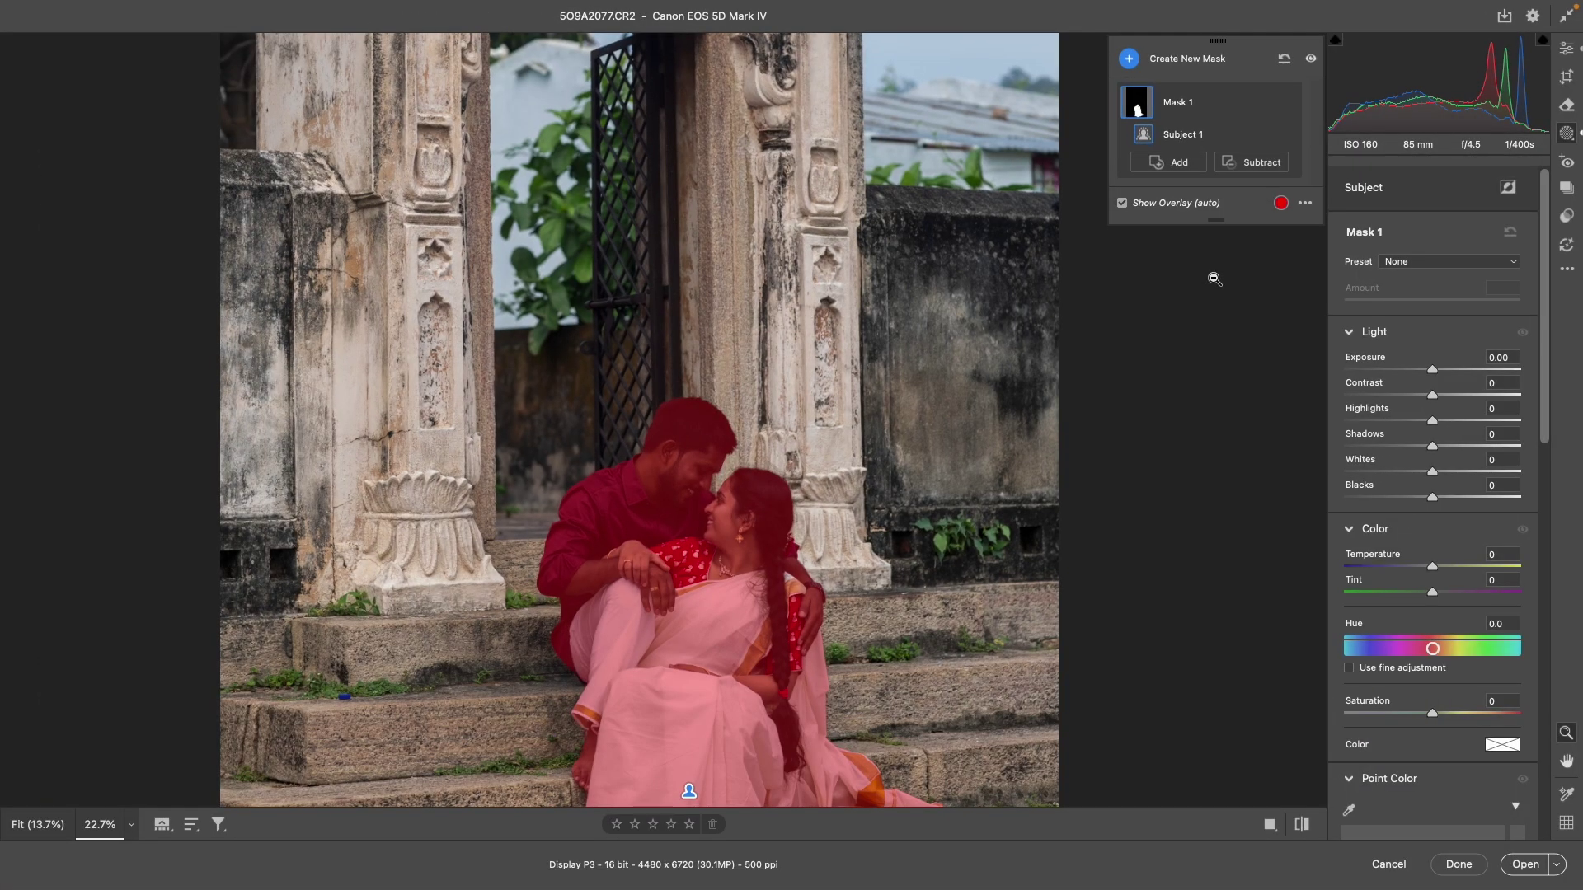
pyautogui.keyDown('alt'); pyautogui.click(1215, 278); pyautogui.keyUp('alt')
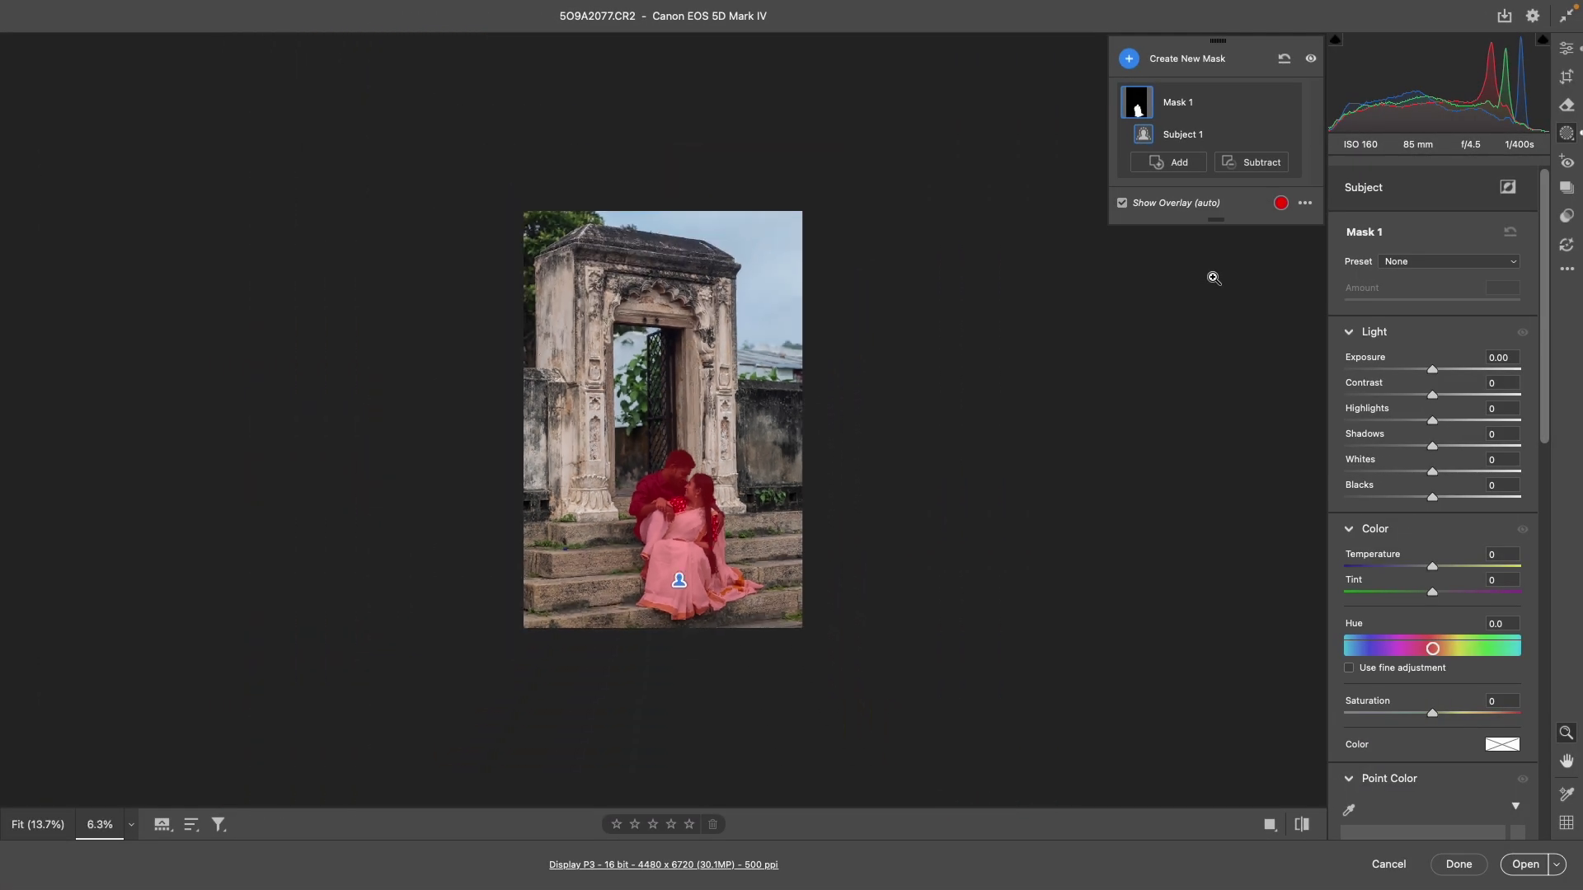
# Step: On the couple mask, raise exposure, set highlights -99, lift shadows and set blacks -17
pyautogui.moveTo(1432, 370)
pyautogui.mouseDown()
pyautogui.moveTo(1452, 371)
pyautogui.moveTo(1347, 421)
pyautogui.mouseUp()
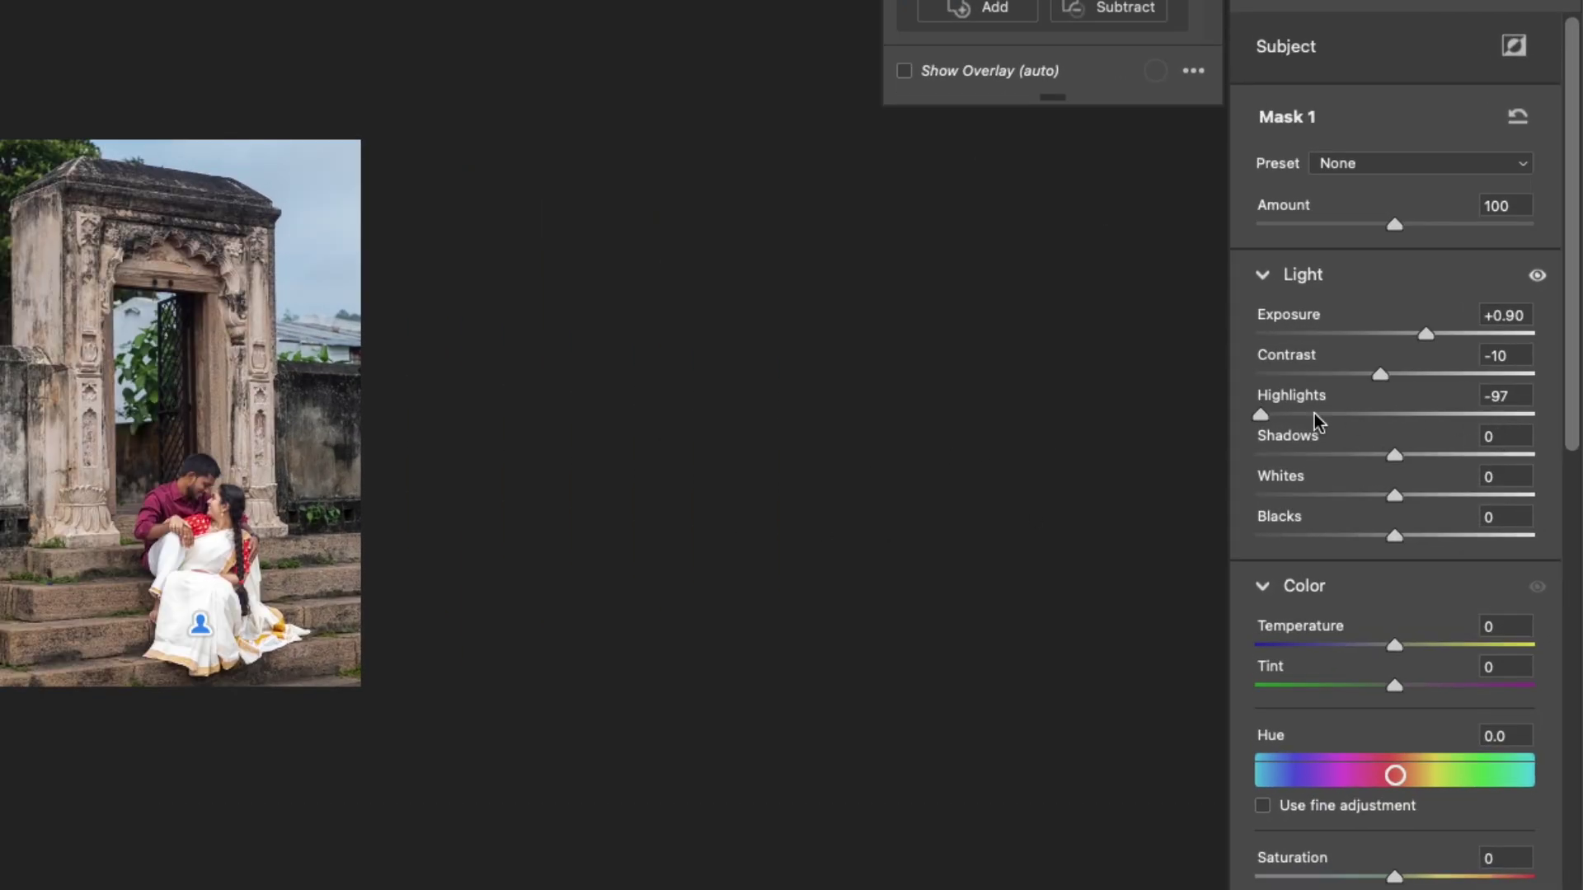
pyautogui.moveTo(1347, 422); pyautogui.dragTo(1345, 422)
pyautogui.moveTo(1433, 447)
pyautogui.mouseDown()
pyautogui.moveTo(1453, 448)
pyautogui.moveTo(1372, 454)
pyautogui.moveTo(1411, 461)
pyautogui.mouseUp()
pyautogui.moveTo(1380, 372); pyautogui.dragTo(1424, 340)
pyautogui.moveTo(1392, 537); pyautogui.dragTo(1370, 536)
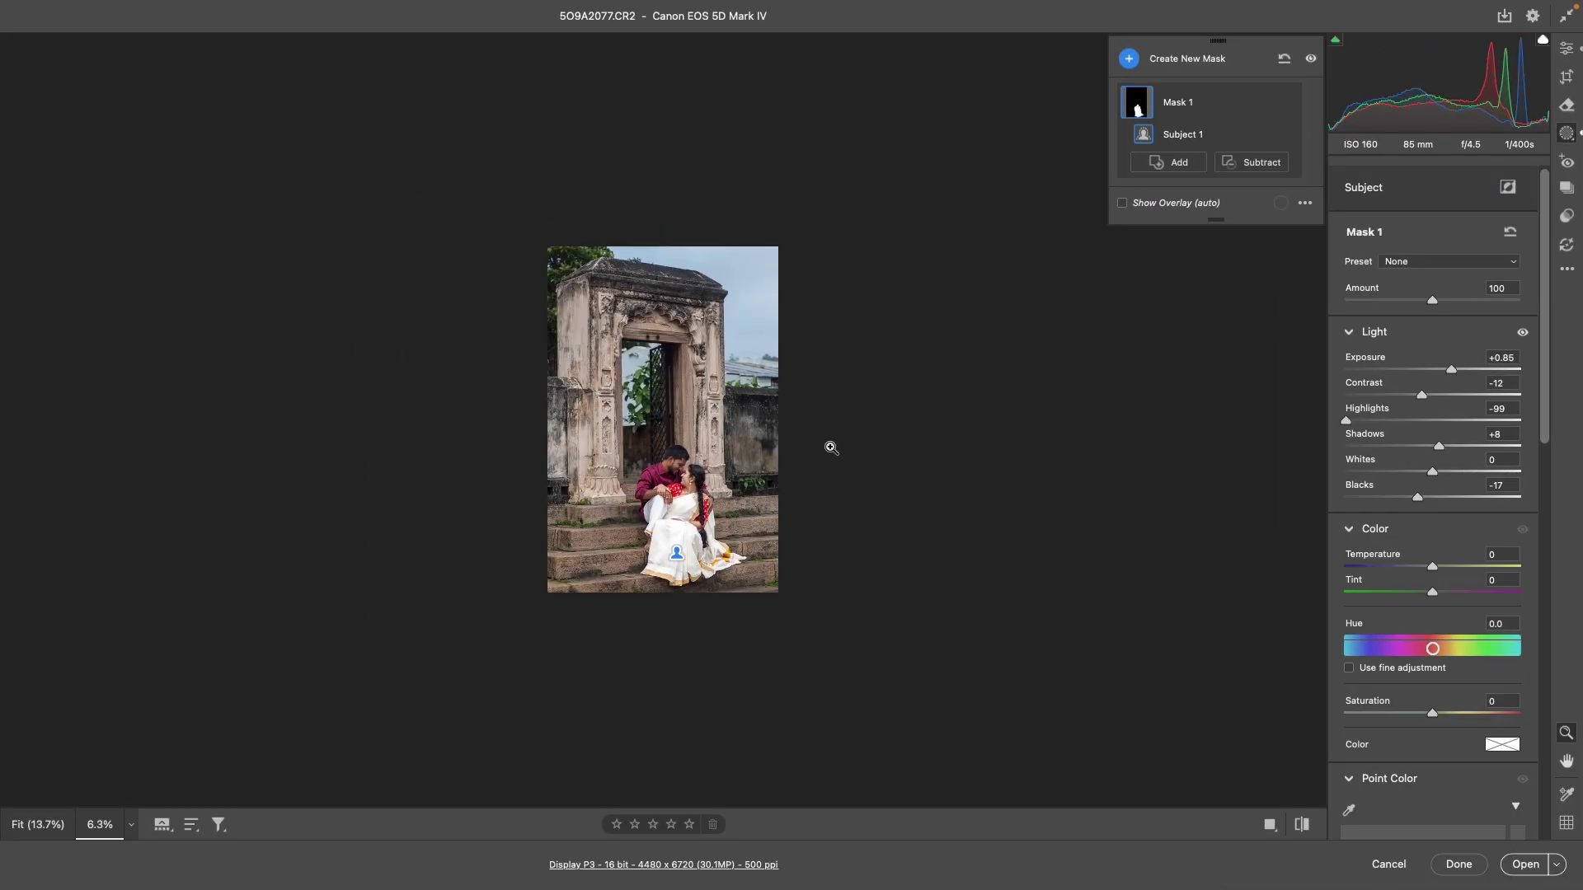
# Step: Compare before and after, then fine-tune to exposure +0.90 and contrast -14
pyautogui.moveTo(674, 490); pyautogui.dragTo(827, 249)
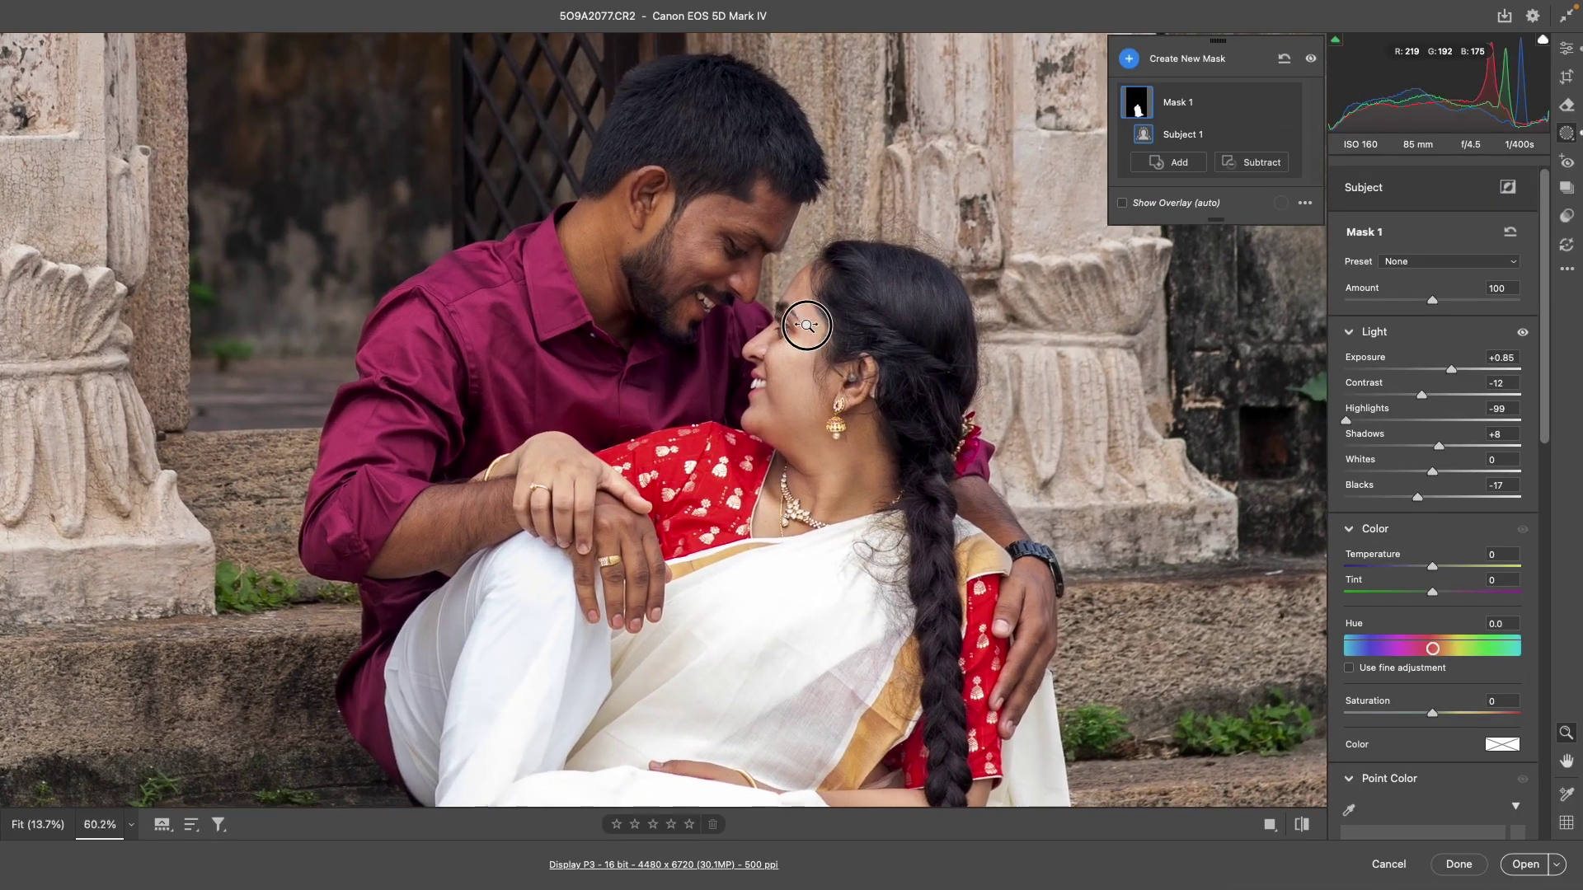
pyautogui.press('q')
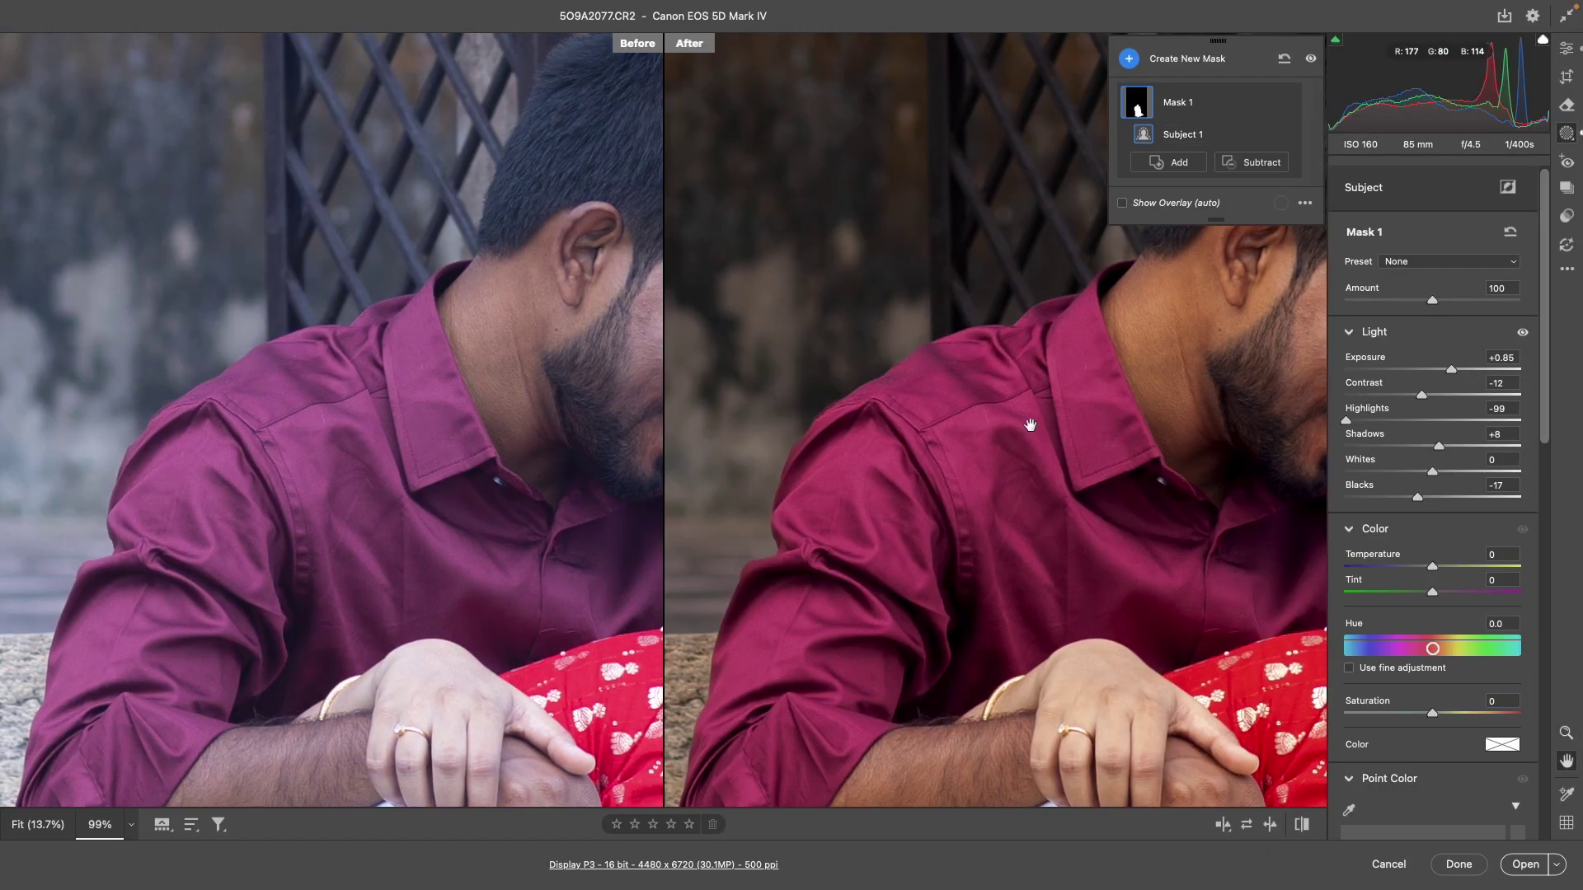
pyautogui.scroll(-2, 1011, 434)
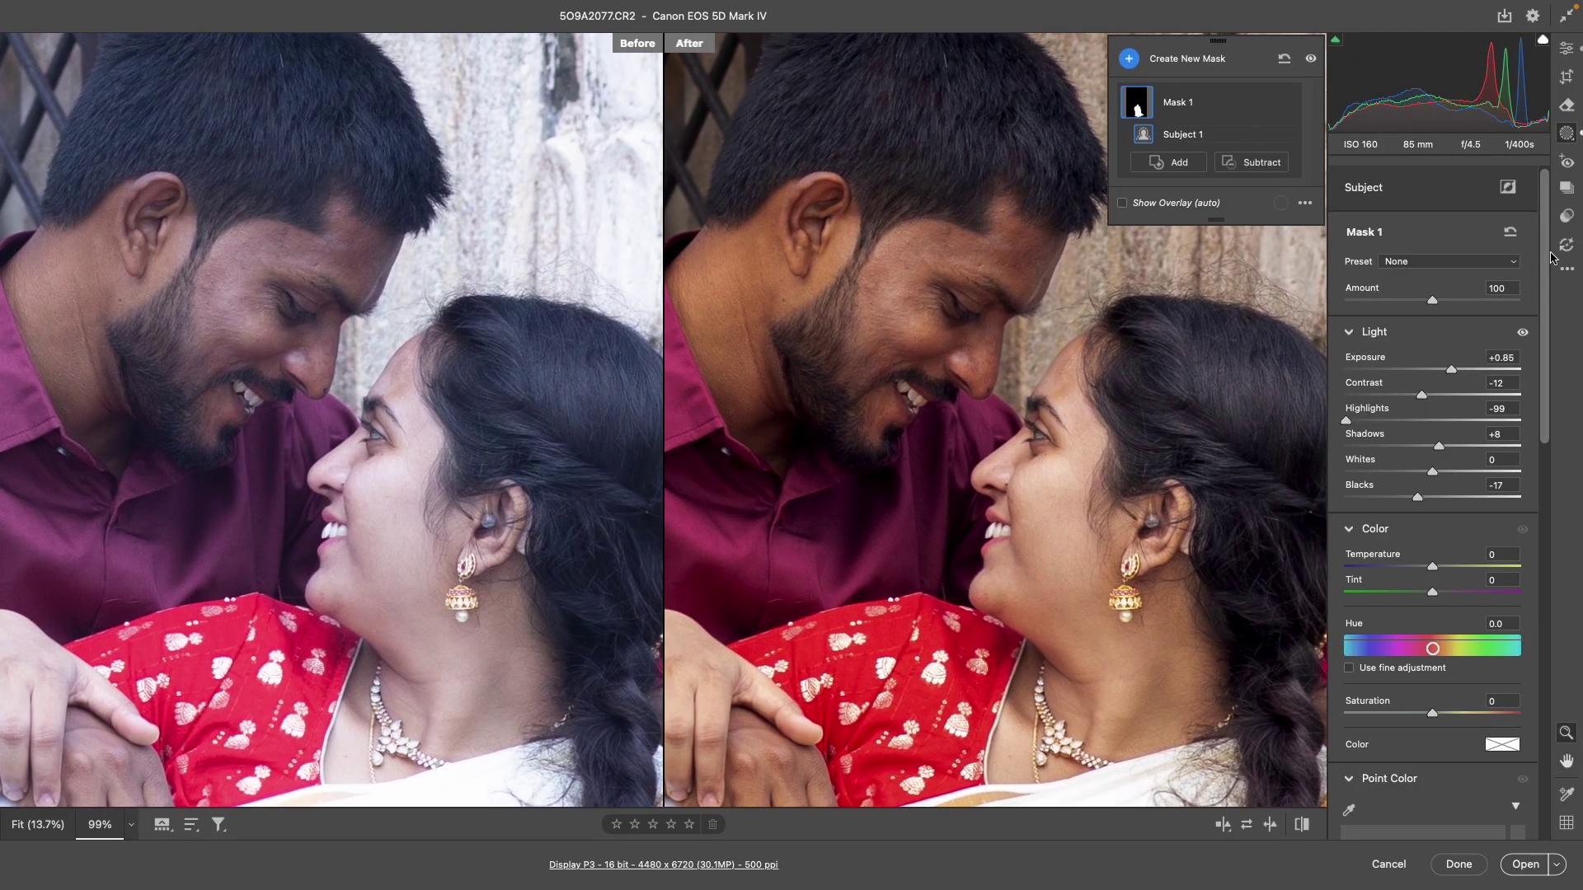
pyautogui.moveTo(1453, 373); pyautogui.dragTo(1418, 396)
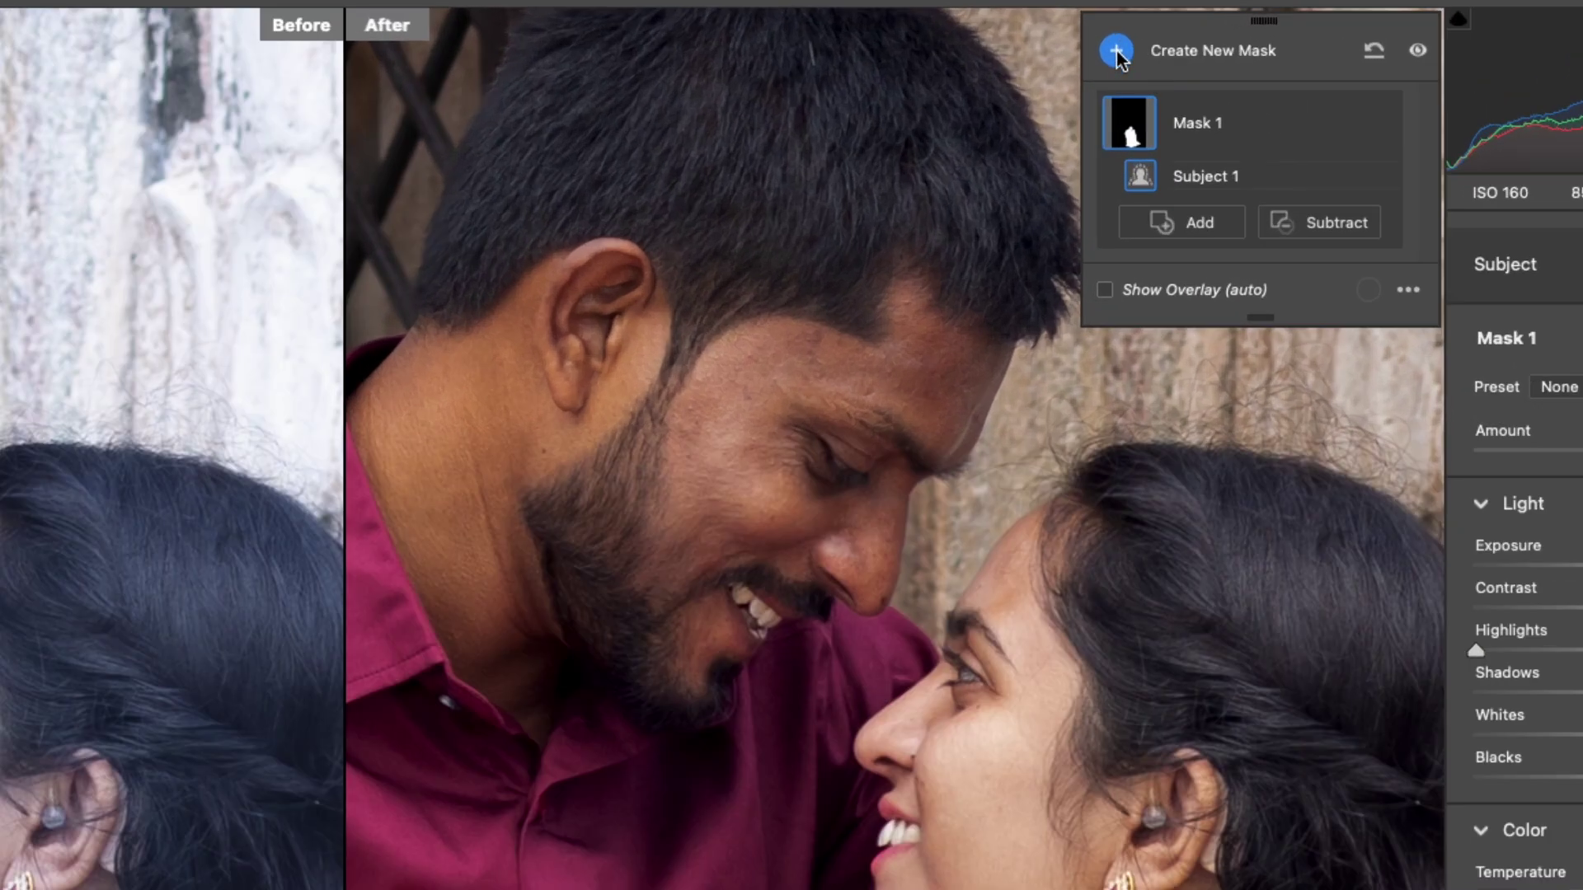
# Step: Create a background mask with temperature +16, saturation -46 and exposure -0.30
pyautogui.click(1131, 60)
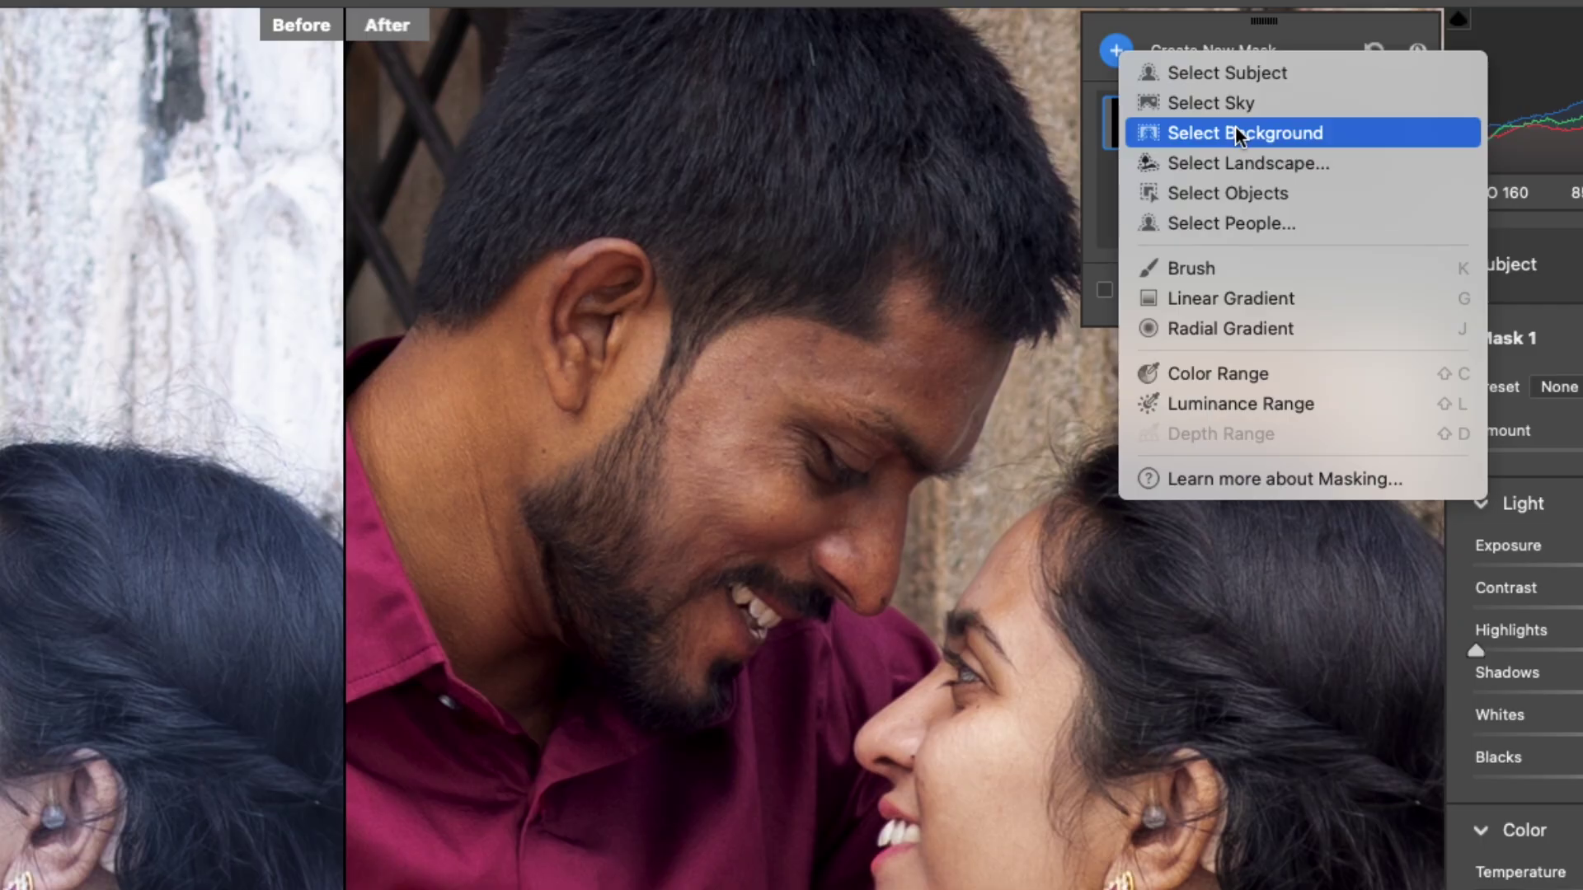
pyautogui.click(1235, 132)
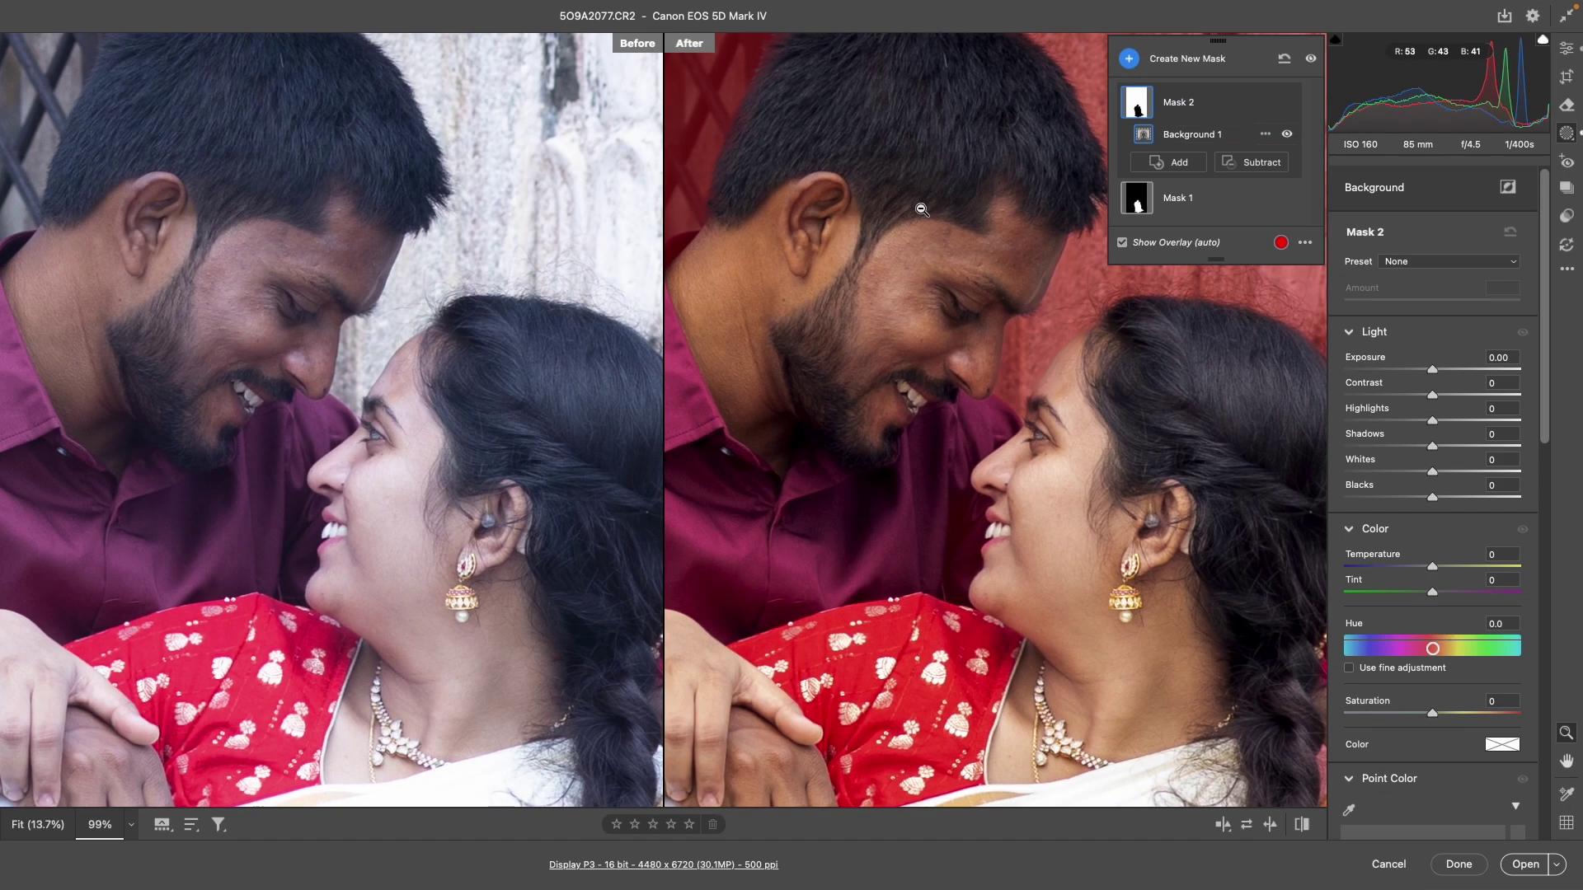
pyautogui.press('q')
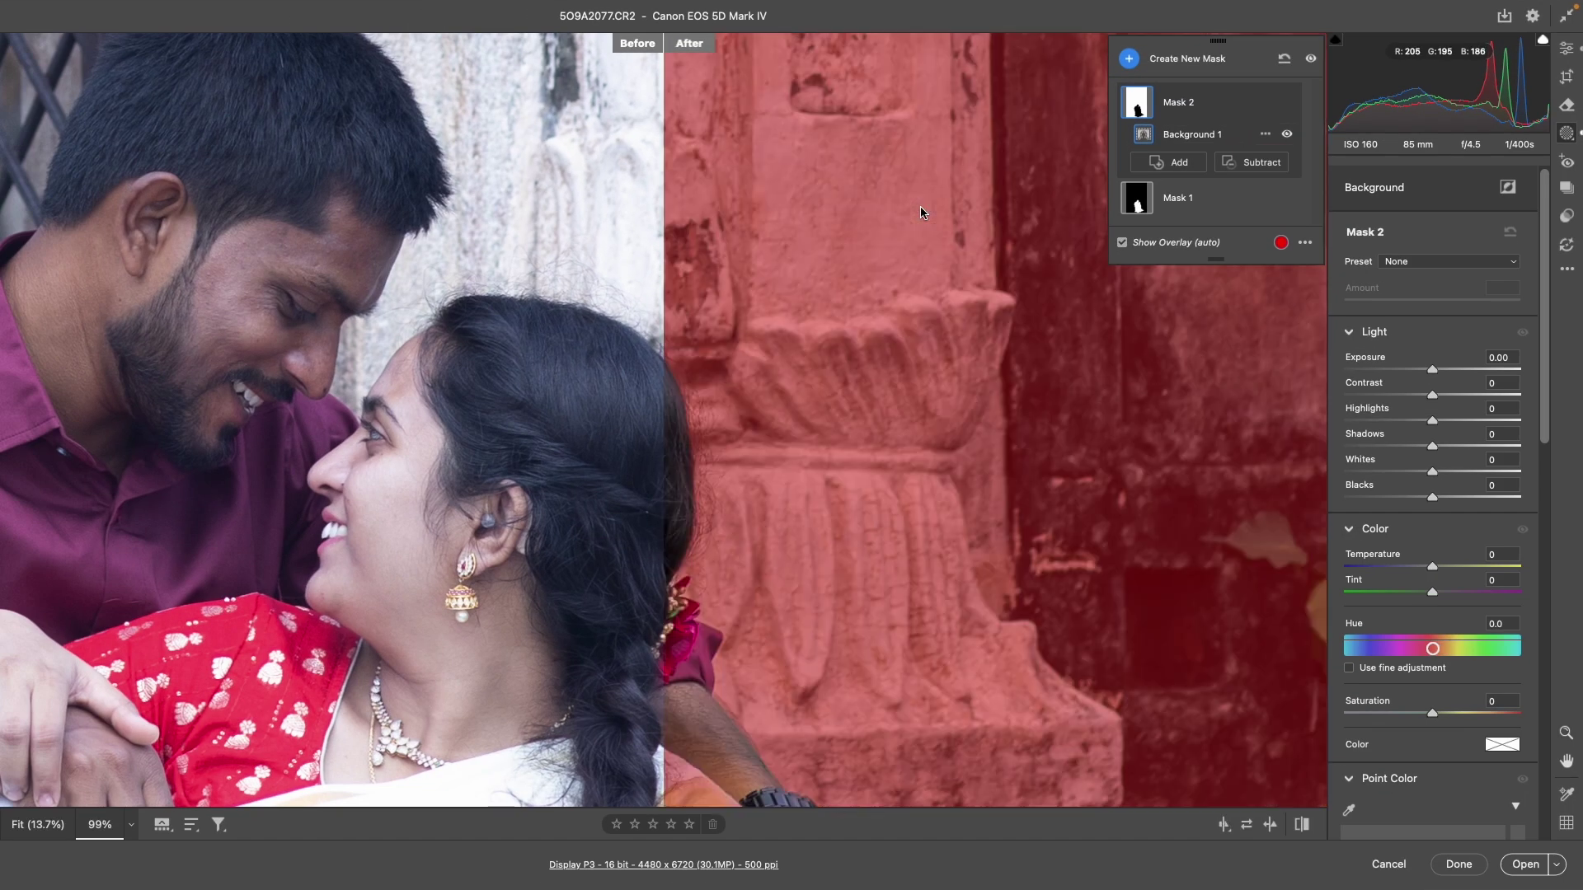
pyautogui.keyDown('alt'); pyautogui.click(923, 209); pyautogui.keyUp('alt')
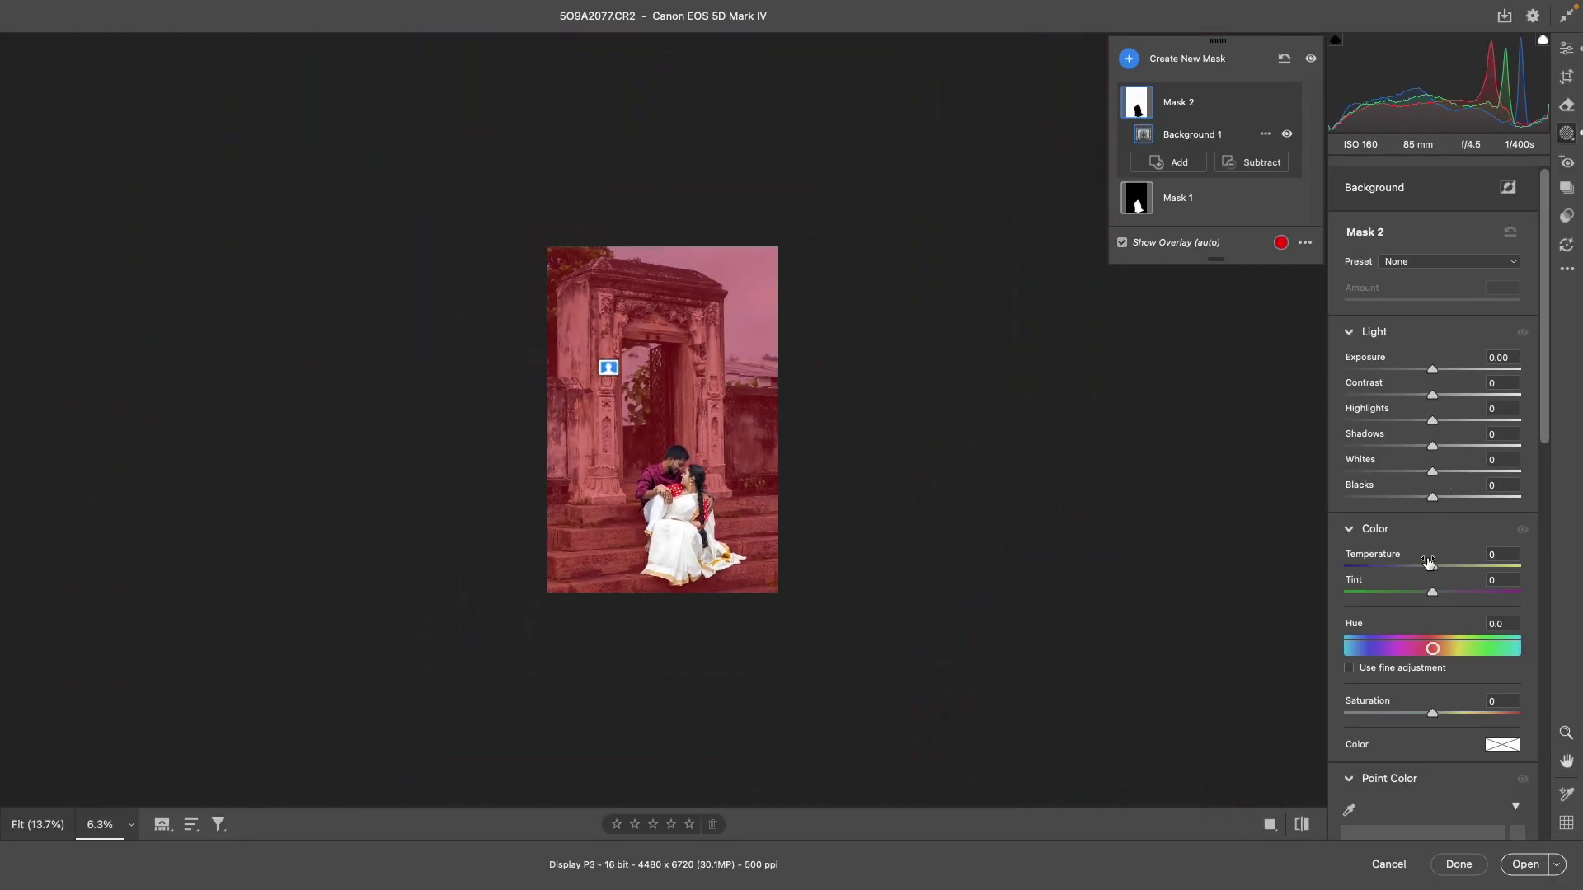
pyautogui.moveTo(1428, 562); pyautogui.dragTo(1443, 566)
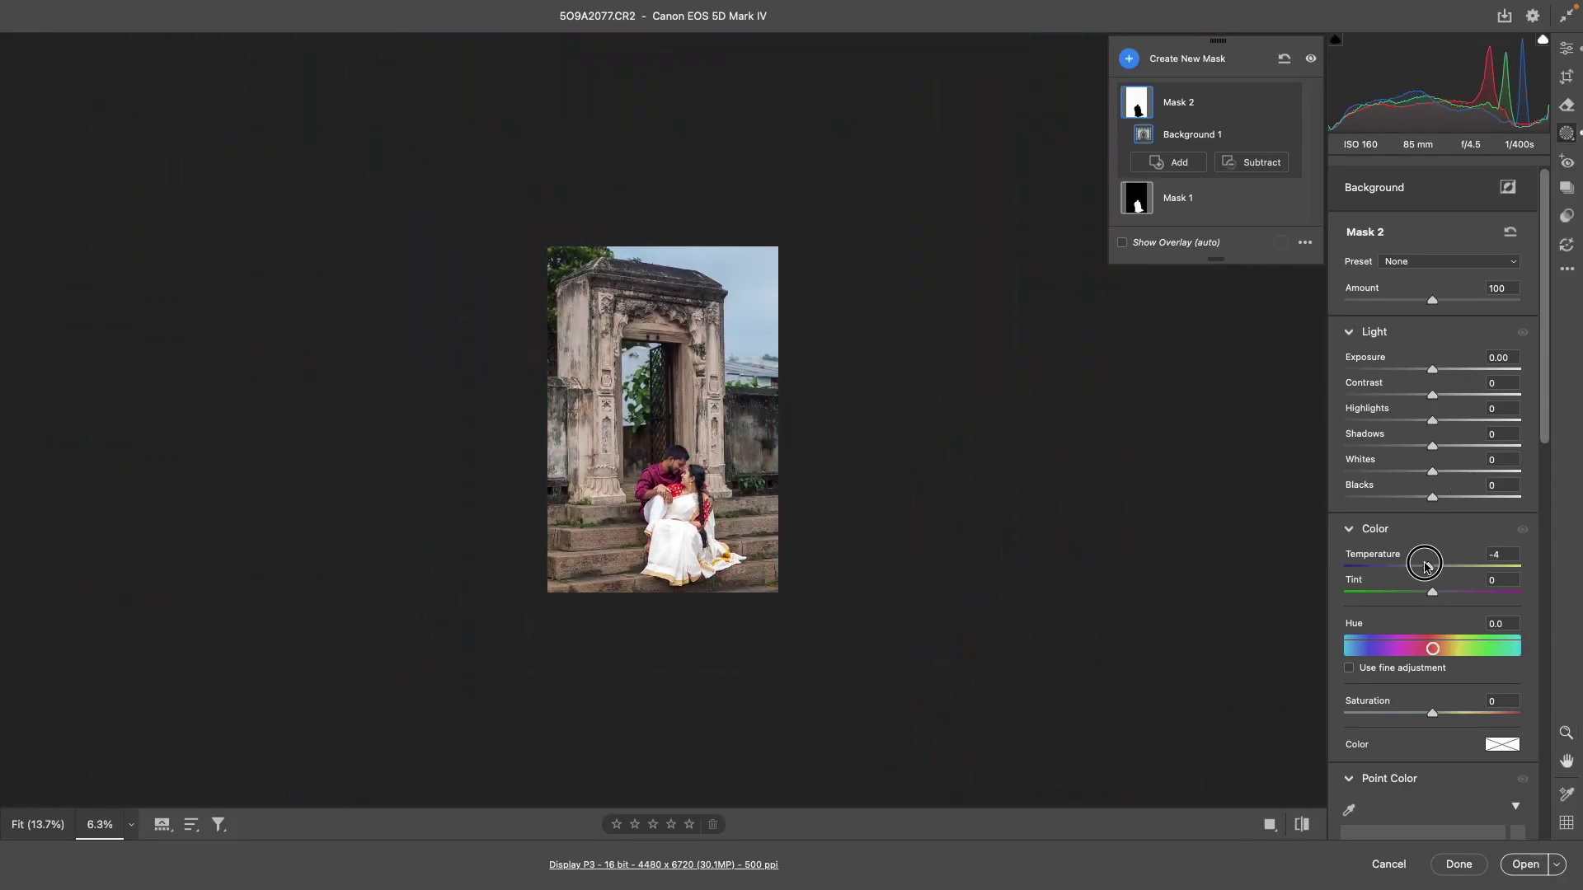
pyautogui.moveTo(1432, 713); pyautogui.dragTo(1392, 713)
pyautogui.moveTo(1432, 370); pyautogui.dragTo(1425, 369)
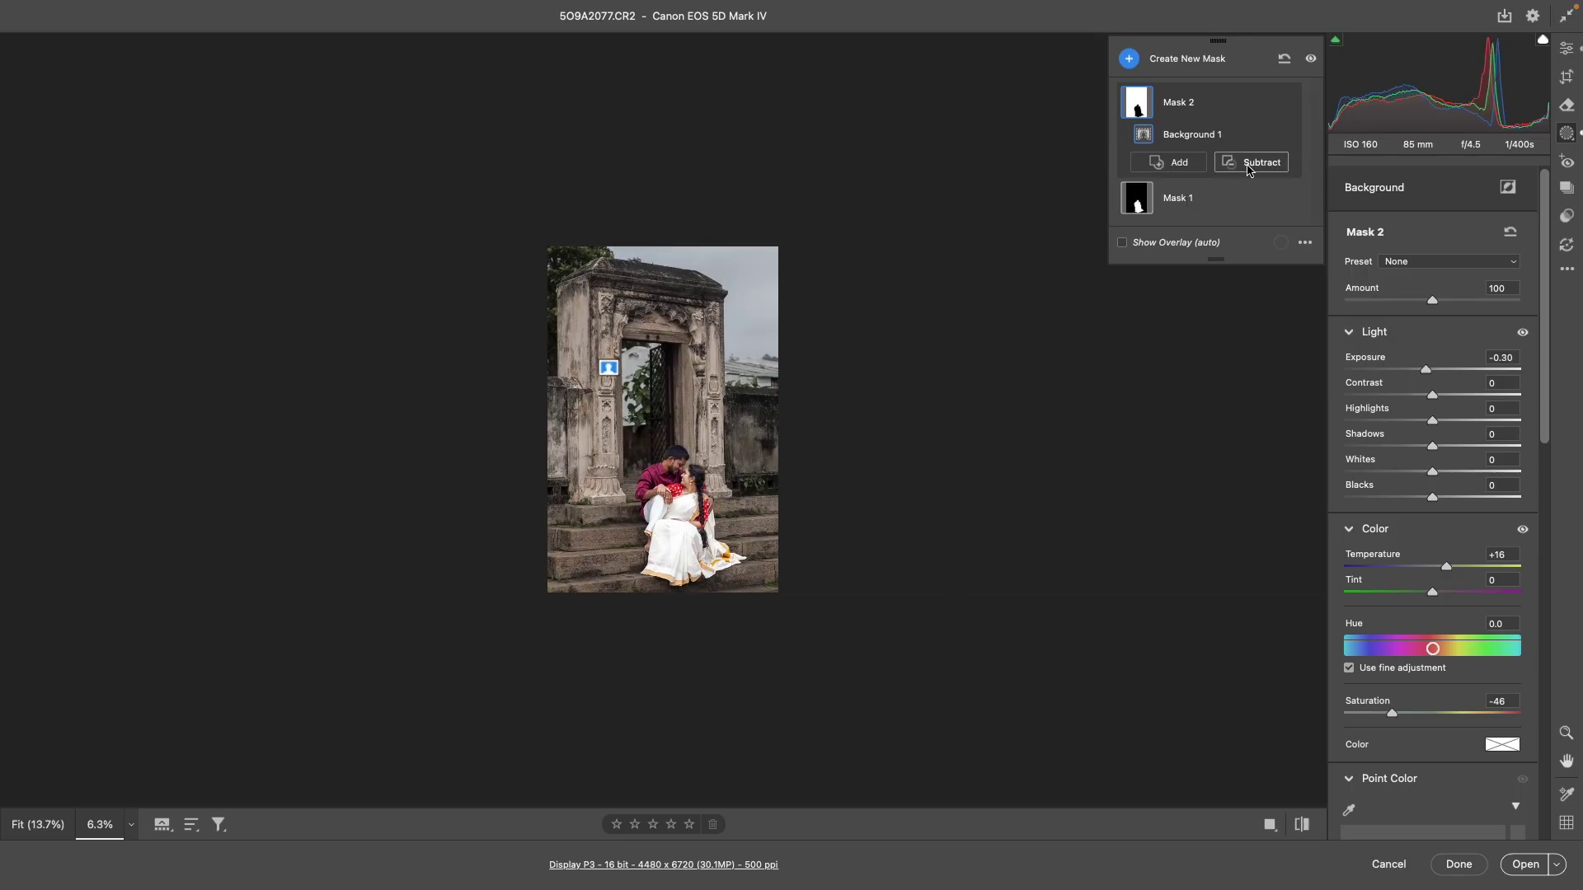
# Step: Subtract a brushed area from the background mask using a larger brush
pyautogui.click(1139, 202)
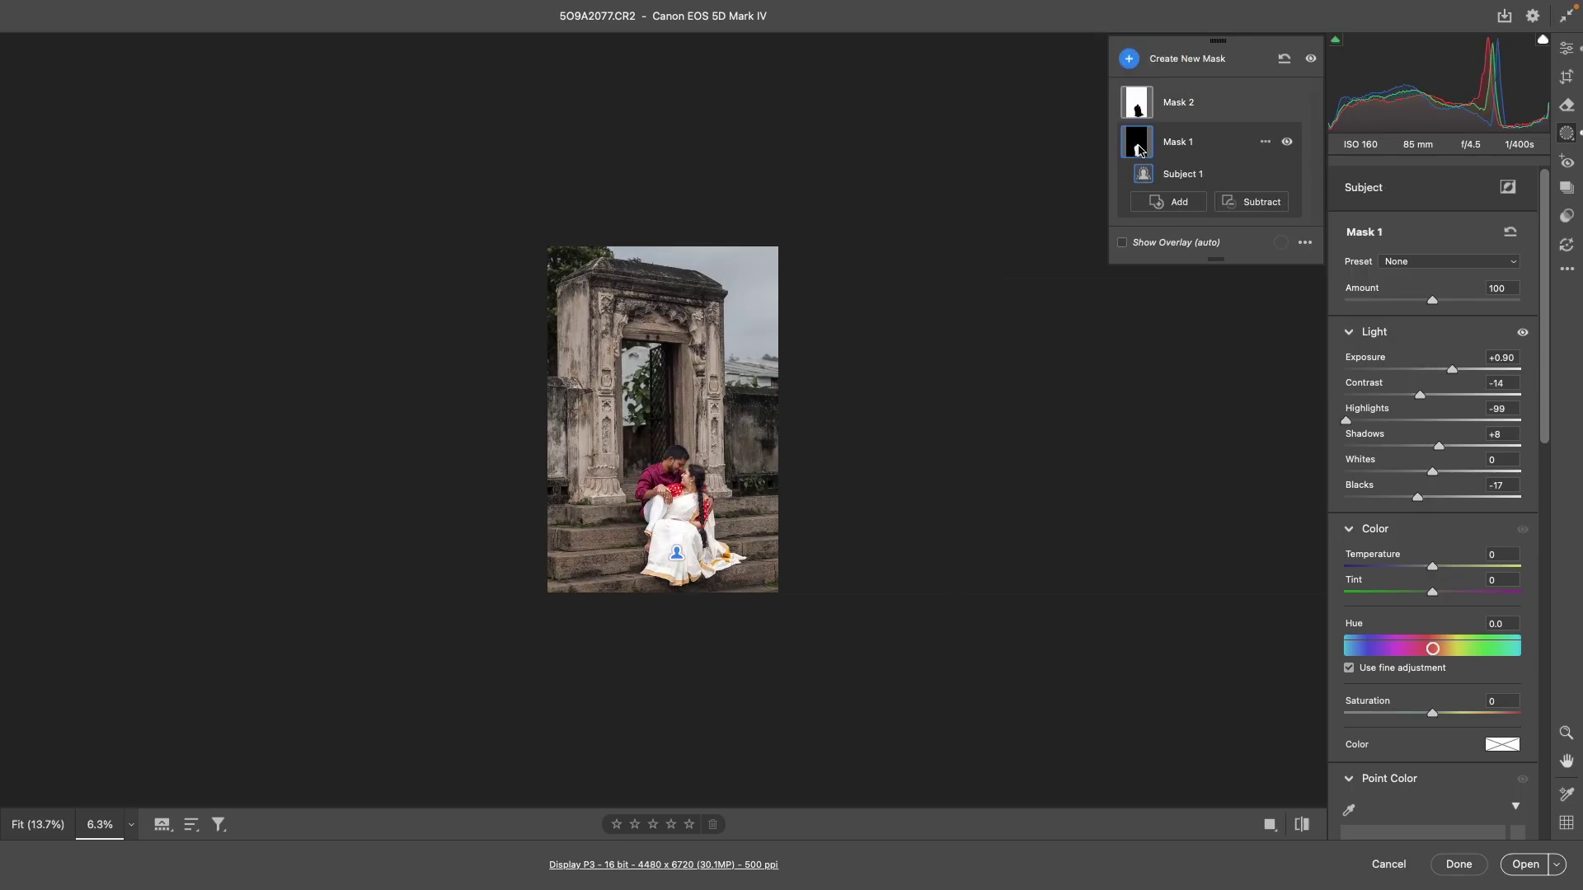
pyautogui.click(1139, 103)
pyautogui.click(1253, 163)
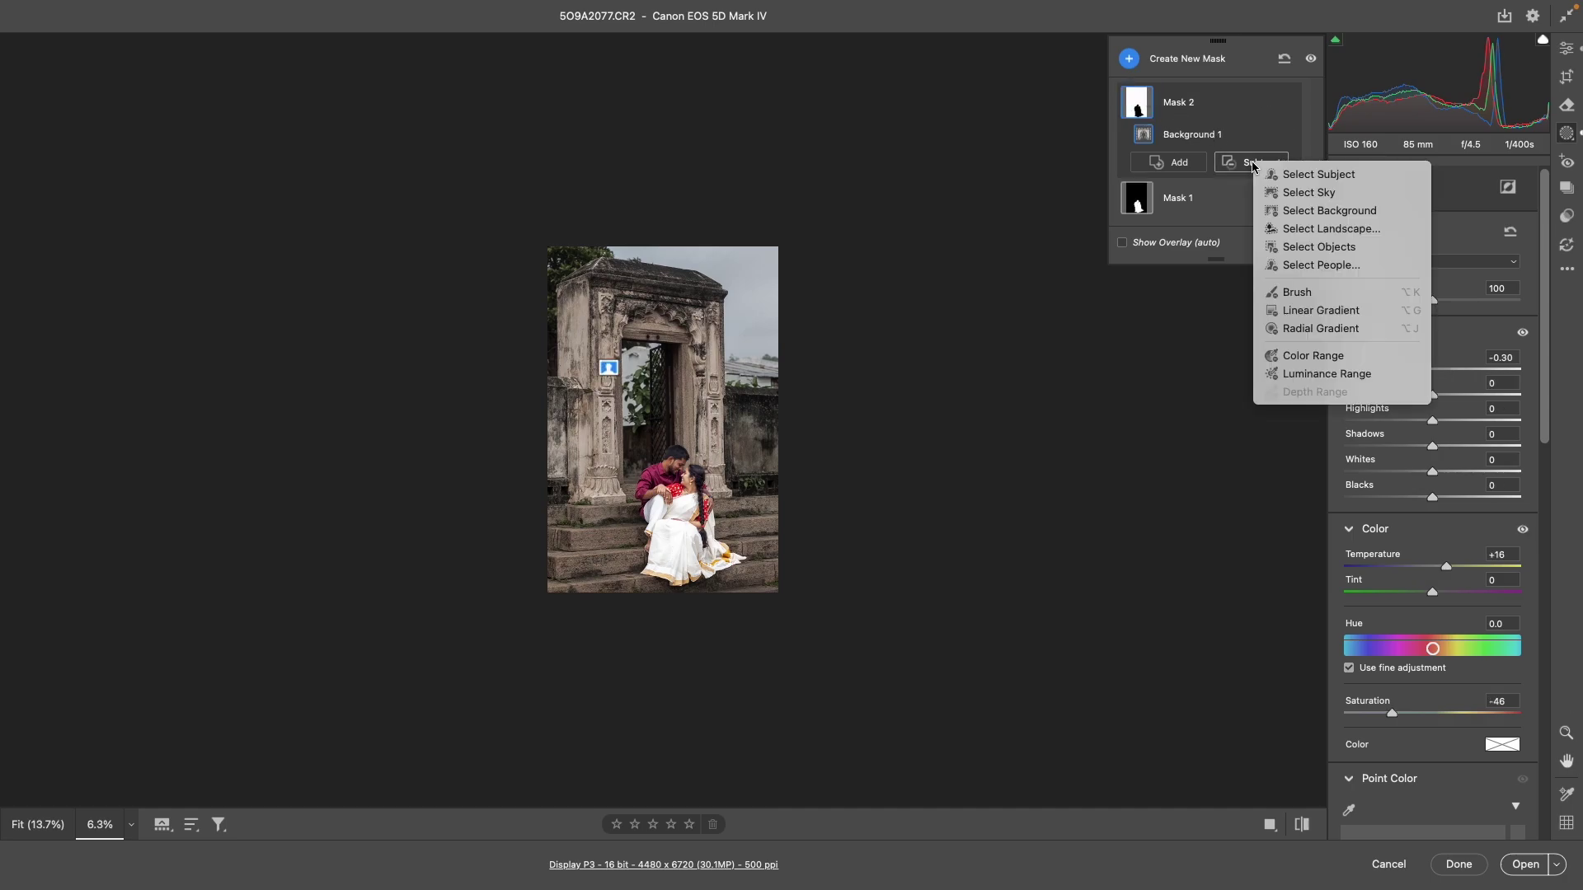
pyautogui.click(1298, 292)
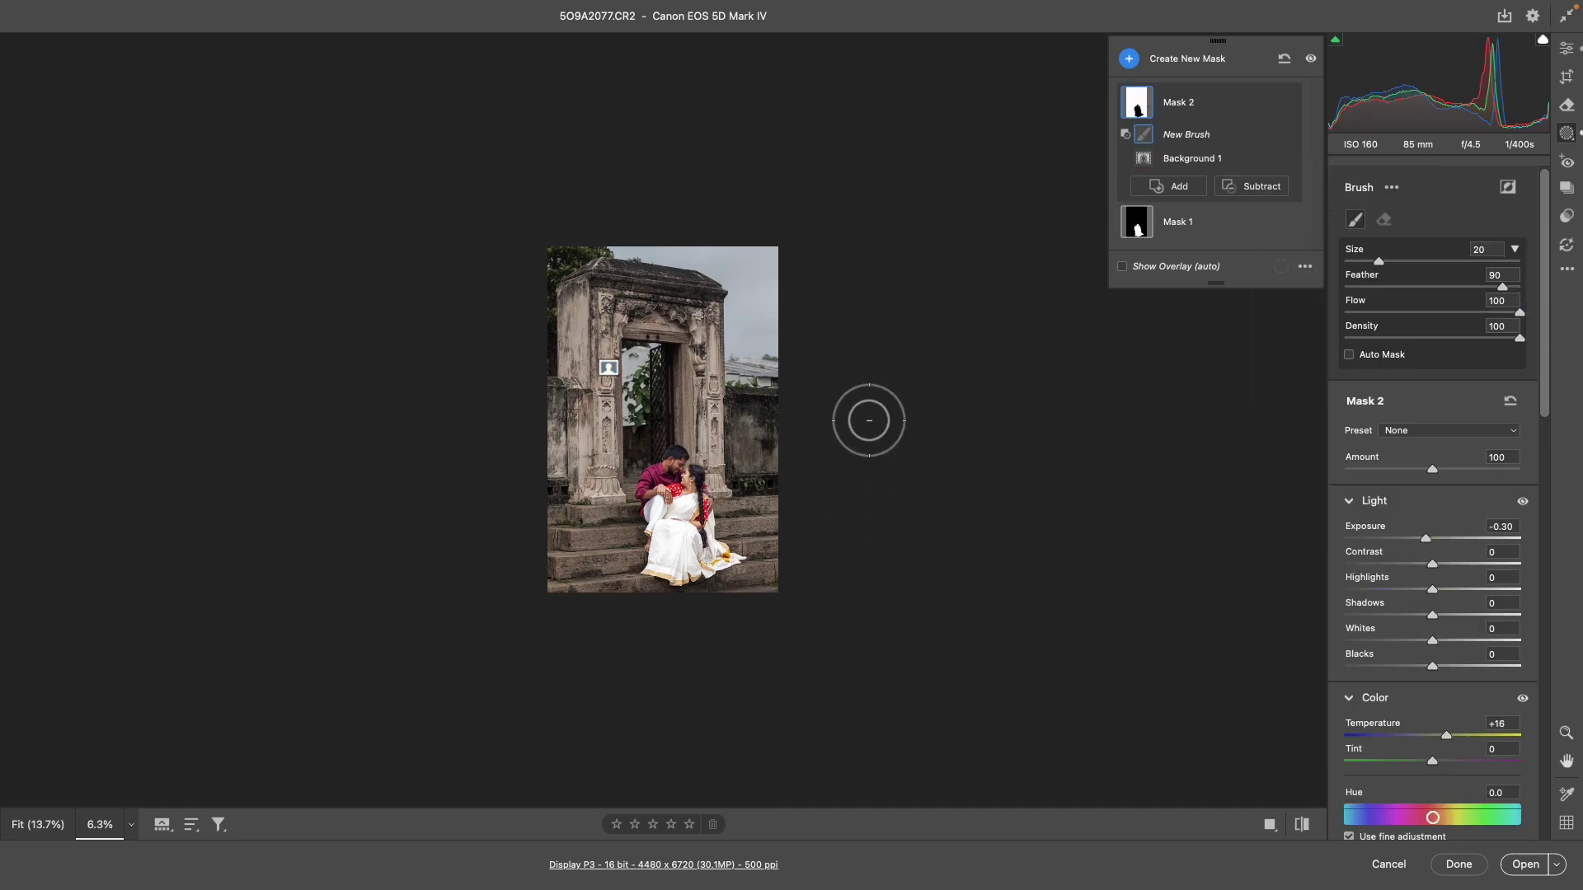
pyautogui.press(']')
pyautogui.press(']')
pyautogui.press(']')
pyautogui.moveTo(707, 591); pyautogui.dragTo(706, 566)
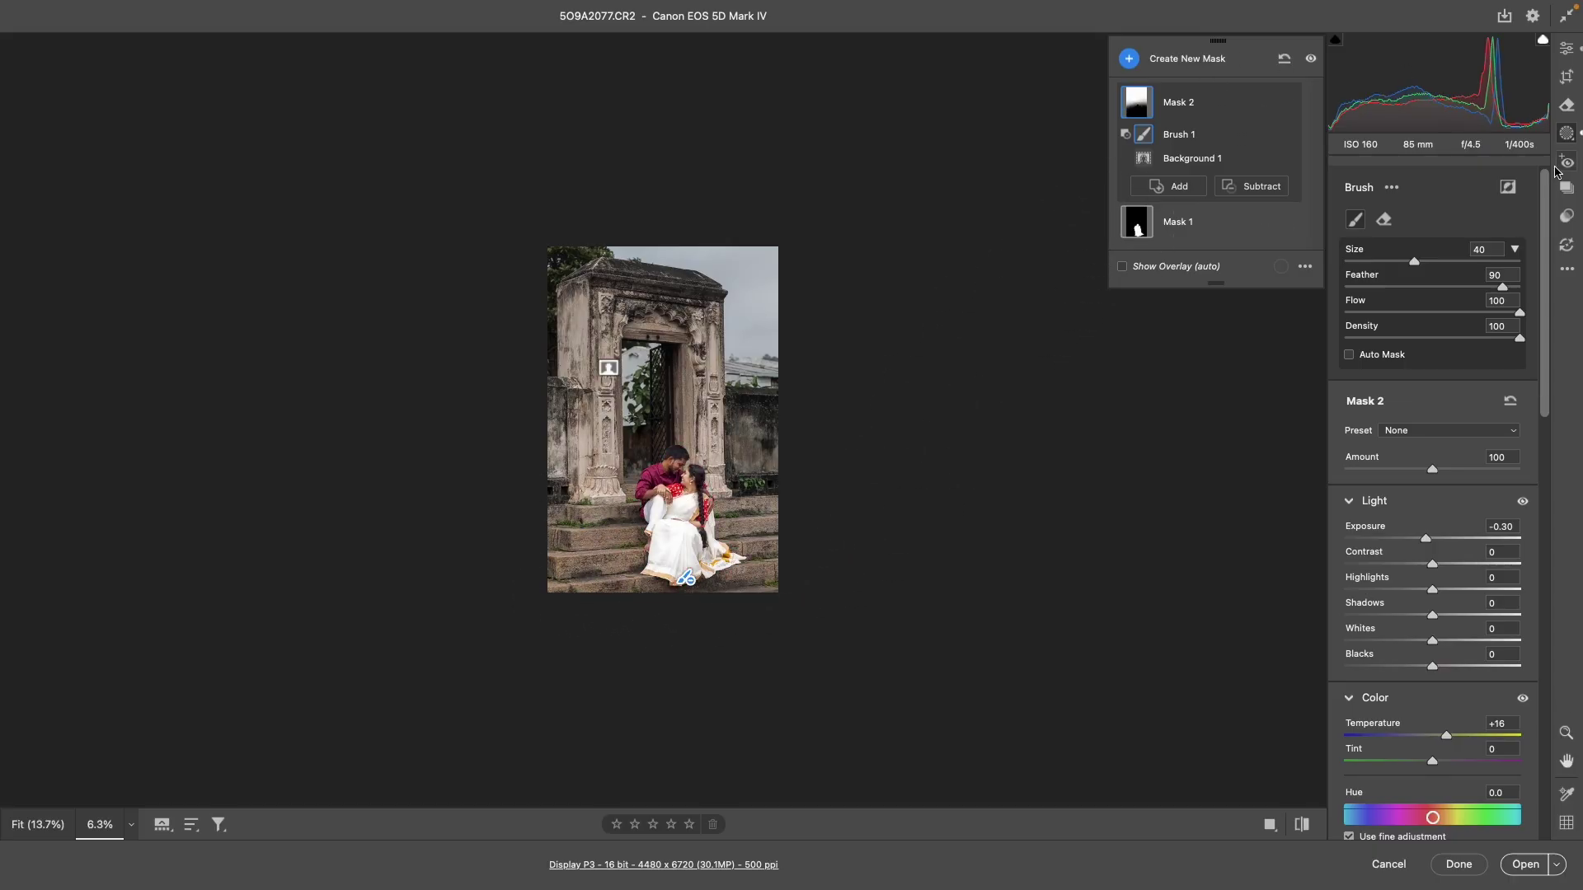
# Step: Return to the main edits and compare before and after on the couple
pyautogui.click(1567, 49)
pyautogui.press('q')
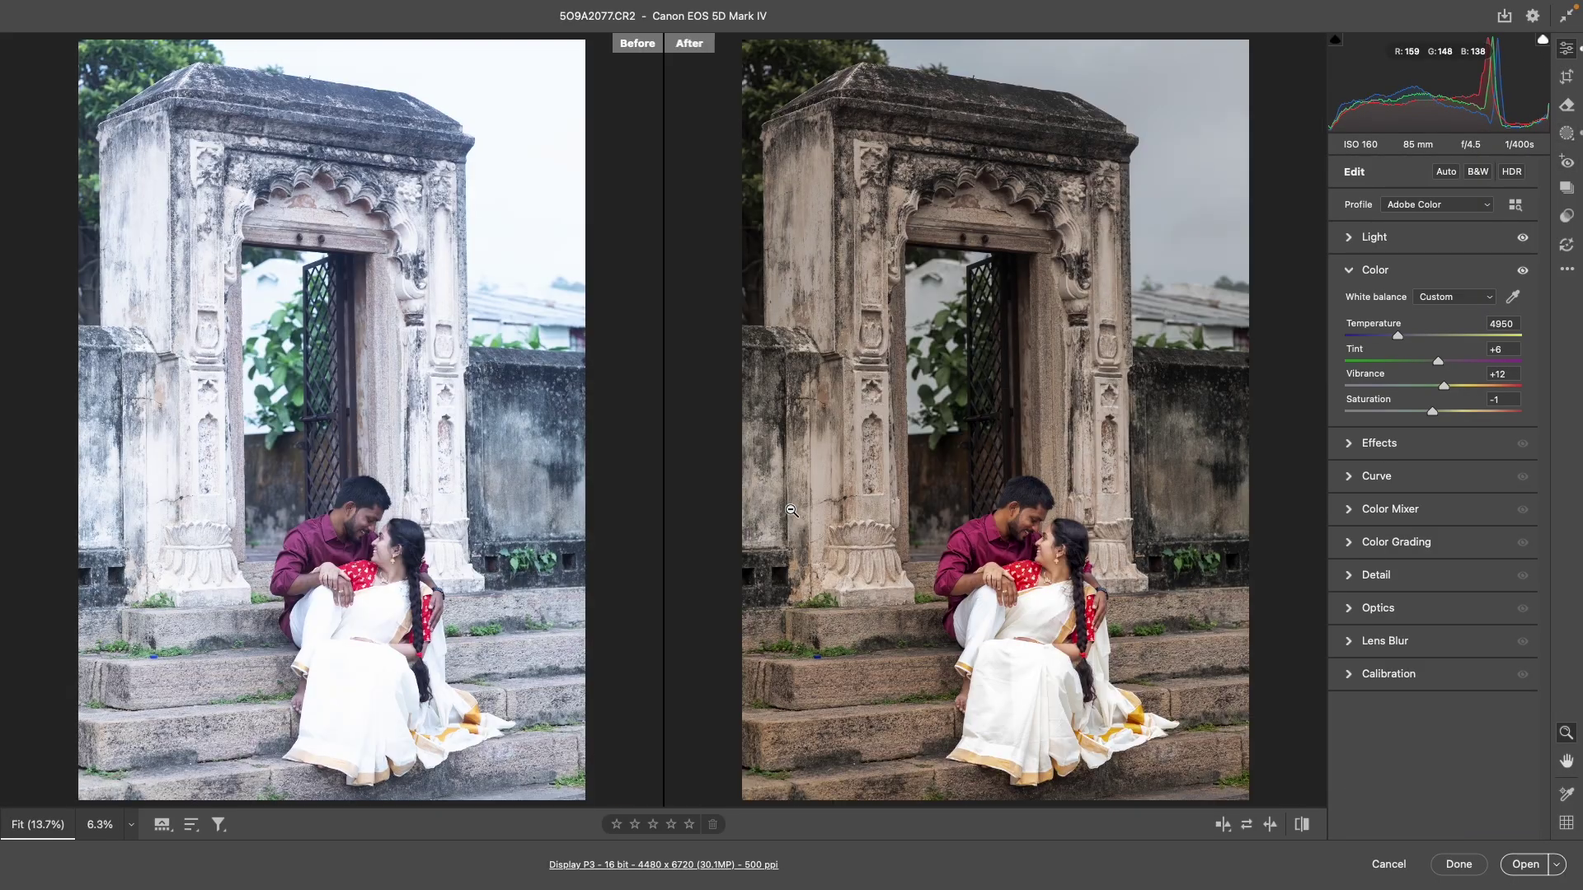
pyautogui.moveTo(791, 511); pyautogui.dragTo(976, 575)
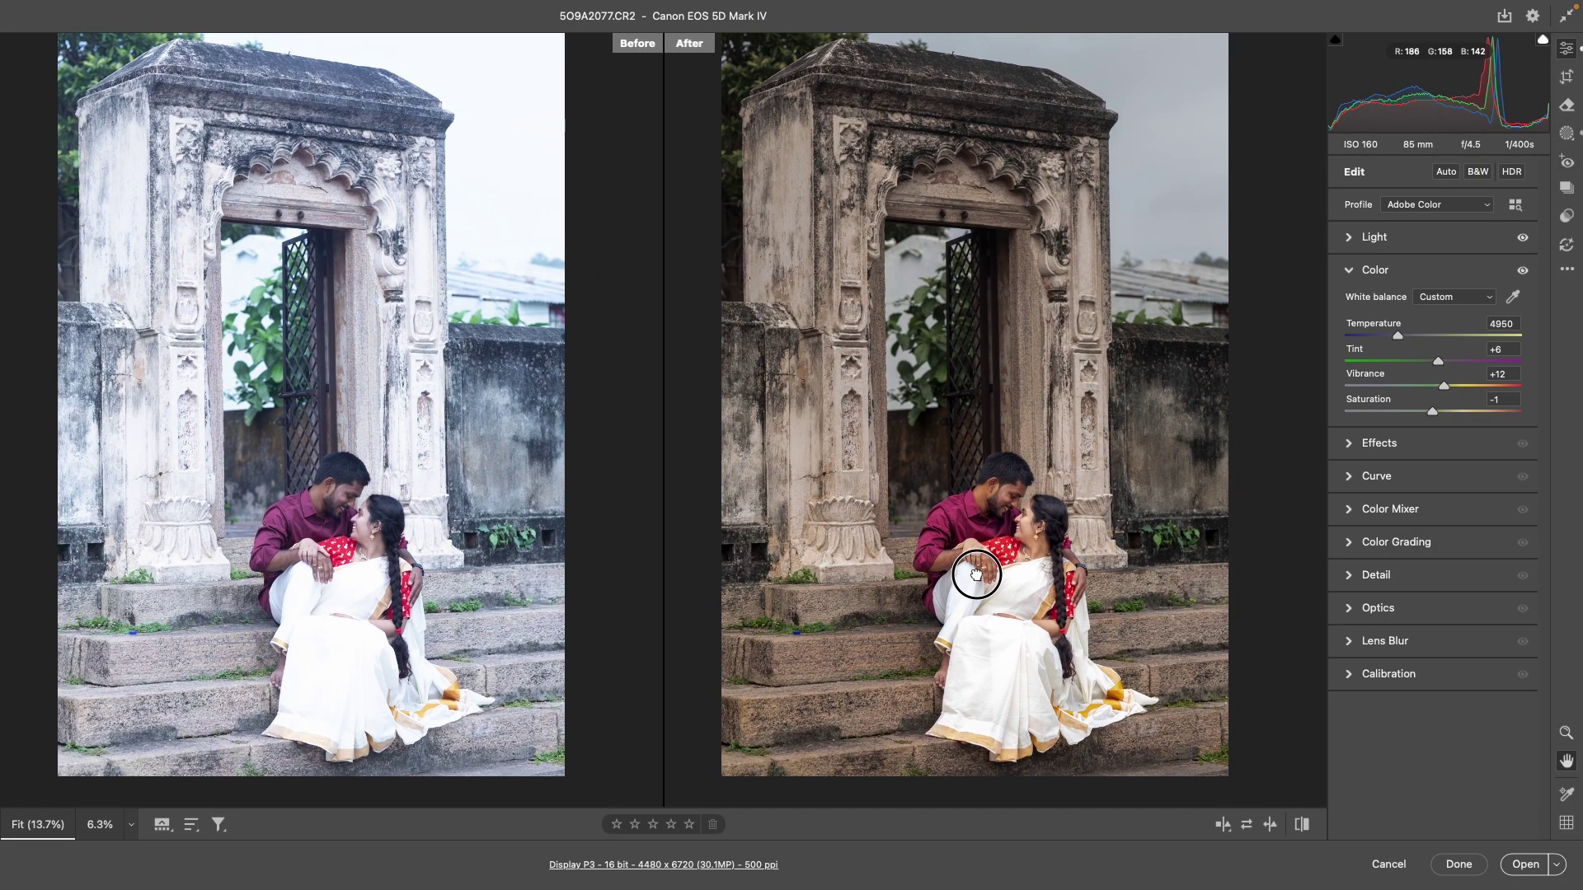
pyautogui.moveTo(976, 574)
pyautogui.mouseDown()
pyautogui.moveTo(1201, 622)
pyautogui.moveTo(1171, 622)
pyautogui.mouseUp()
# Step: Set Detail luminance noise reduction to 23
pyautogui.click(1352, 577)
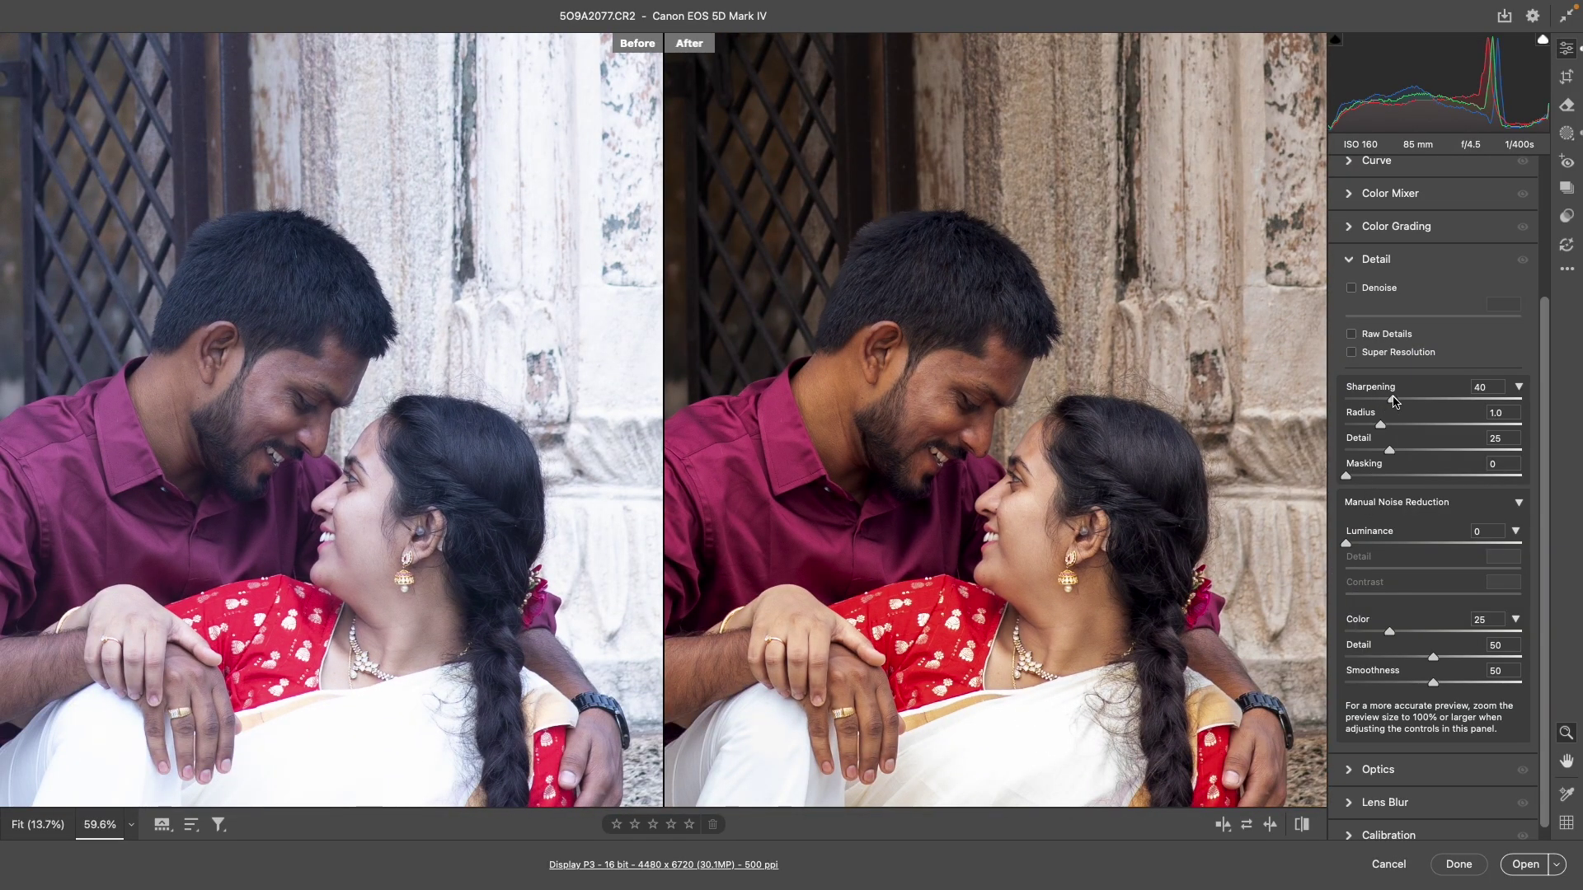
pyautogui.moveTo(1347, 543); pyautogui.dragTo(1387, 543)
pyautogui.scroll(3, 1046, 505)
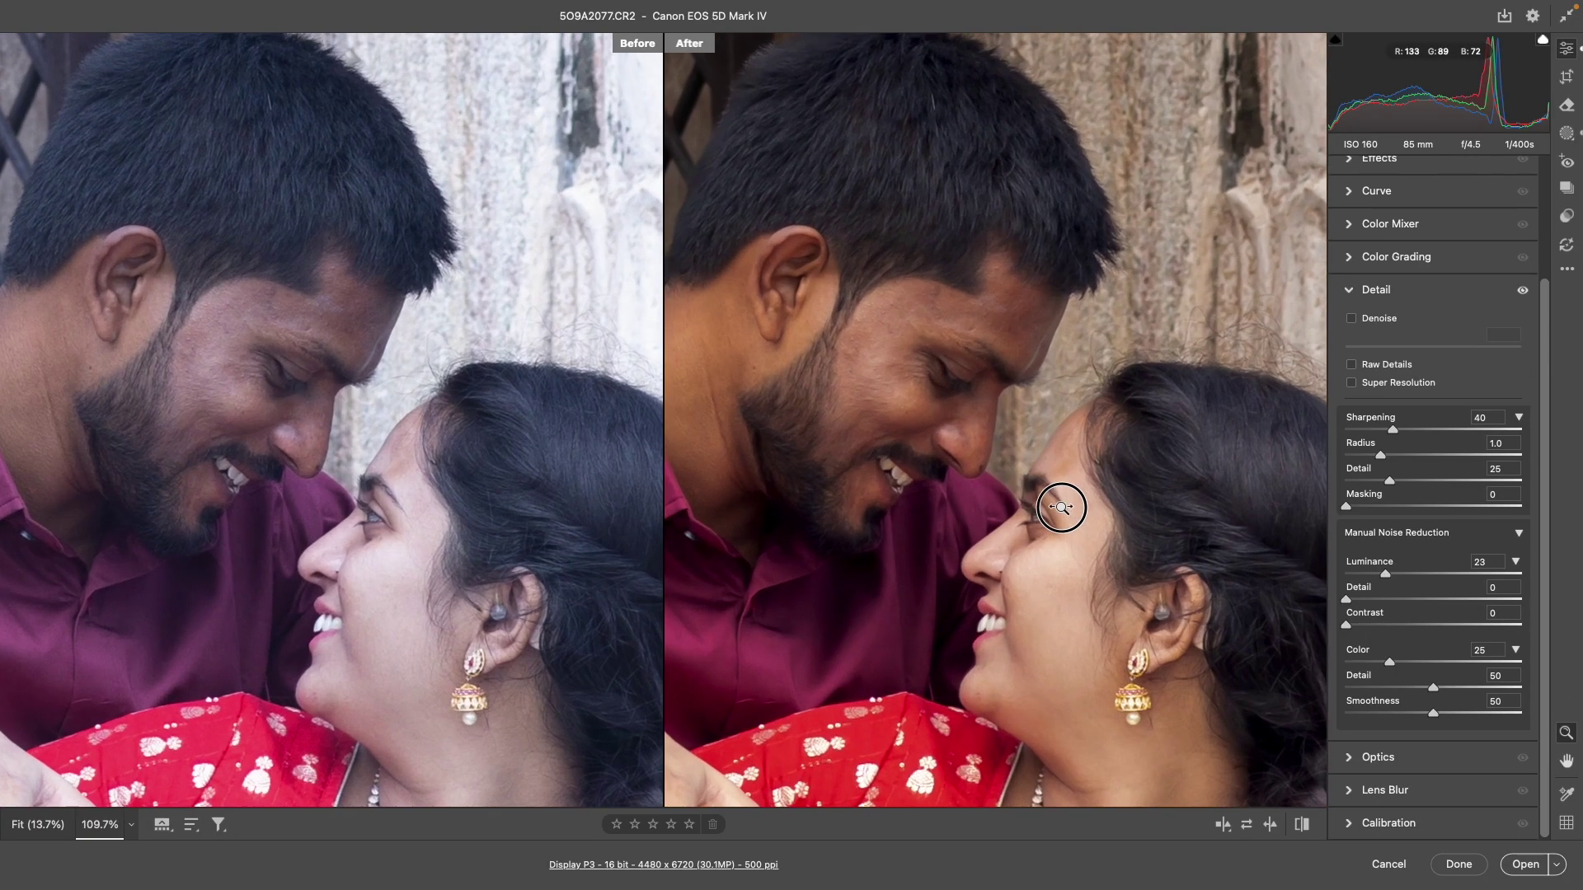
pyautogui.moveTo(1073, 504)
pyautogui.mouseDown()
pyautogui.moveTo(1116, 450)
pyautogui.moveTo(1027, 463)
pyautogui.moveTo(1044, 510)
pyautogui.mouseUp()
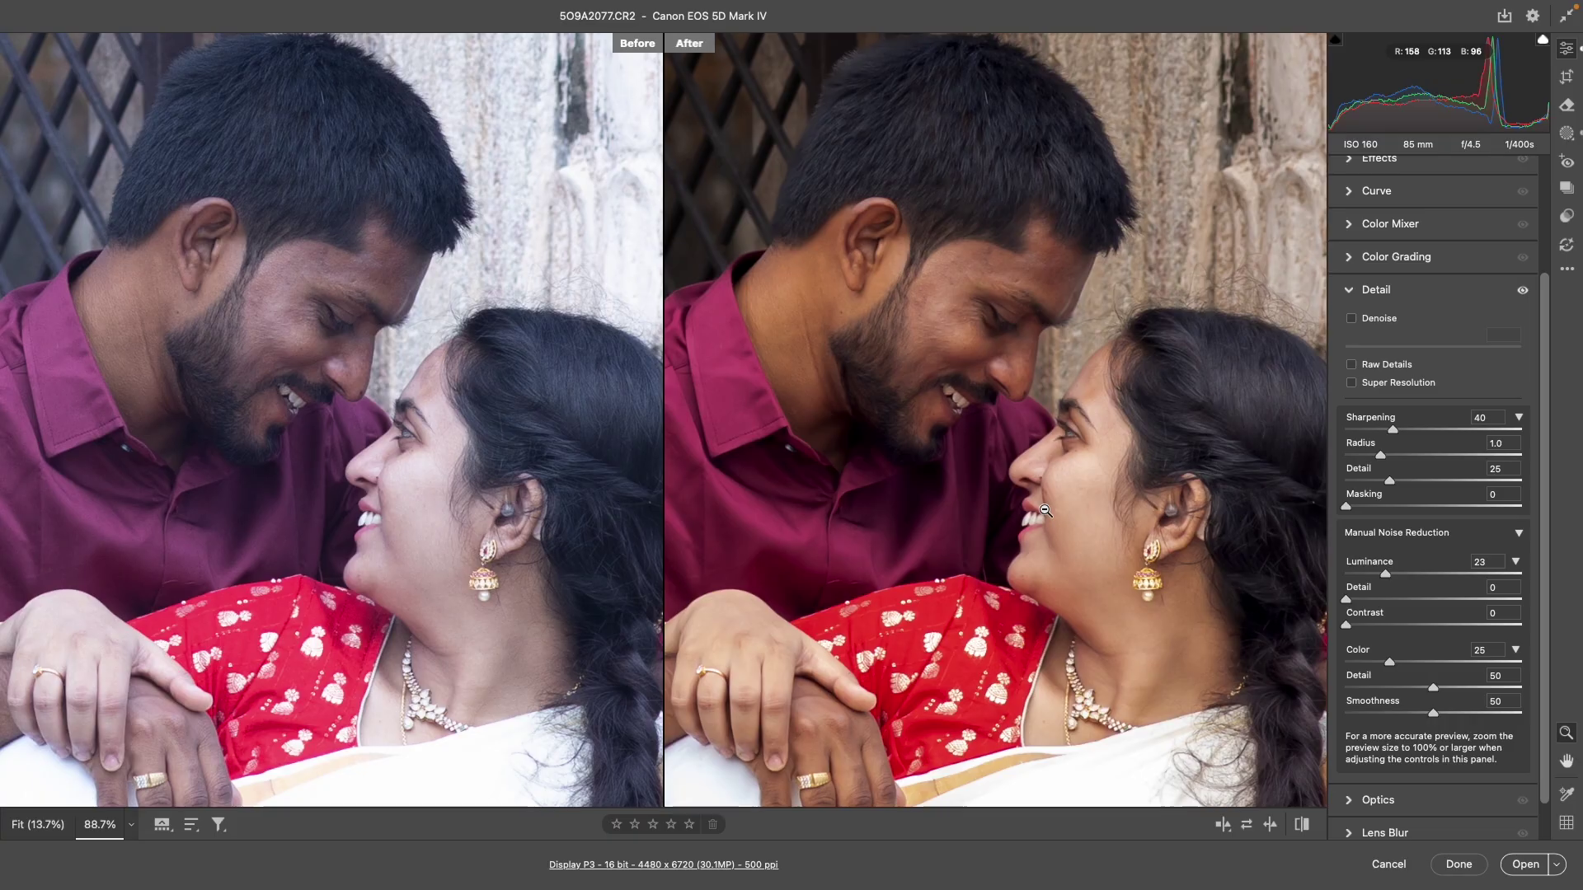
# Step: Compare the split before/after view, zoom to fit, and open the image in Photoshop
pyautogui.press('q')
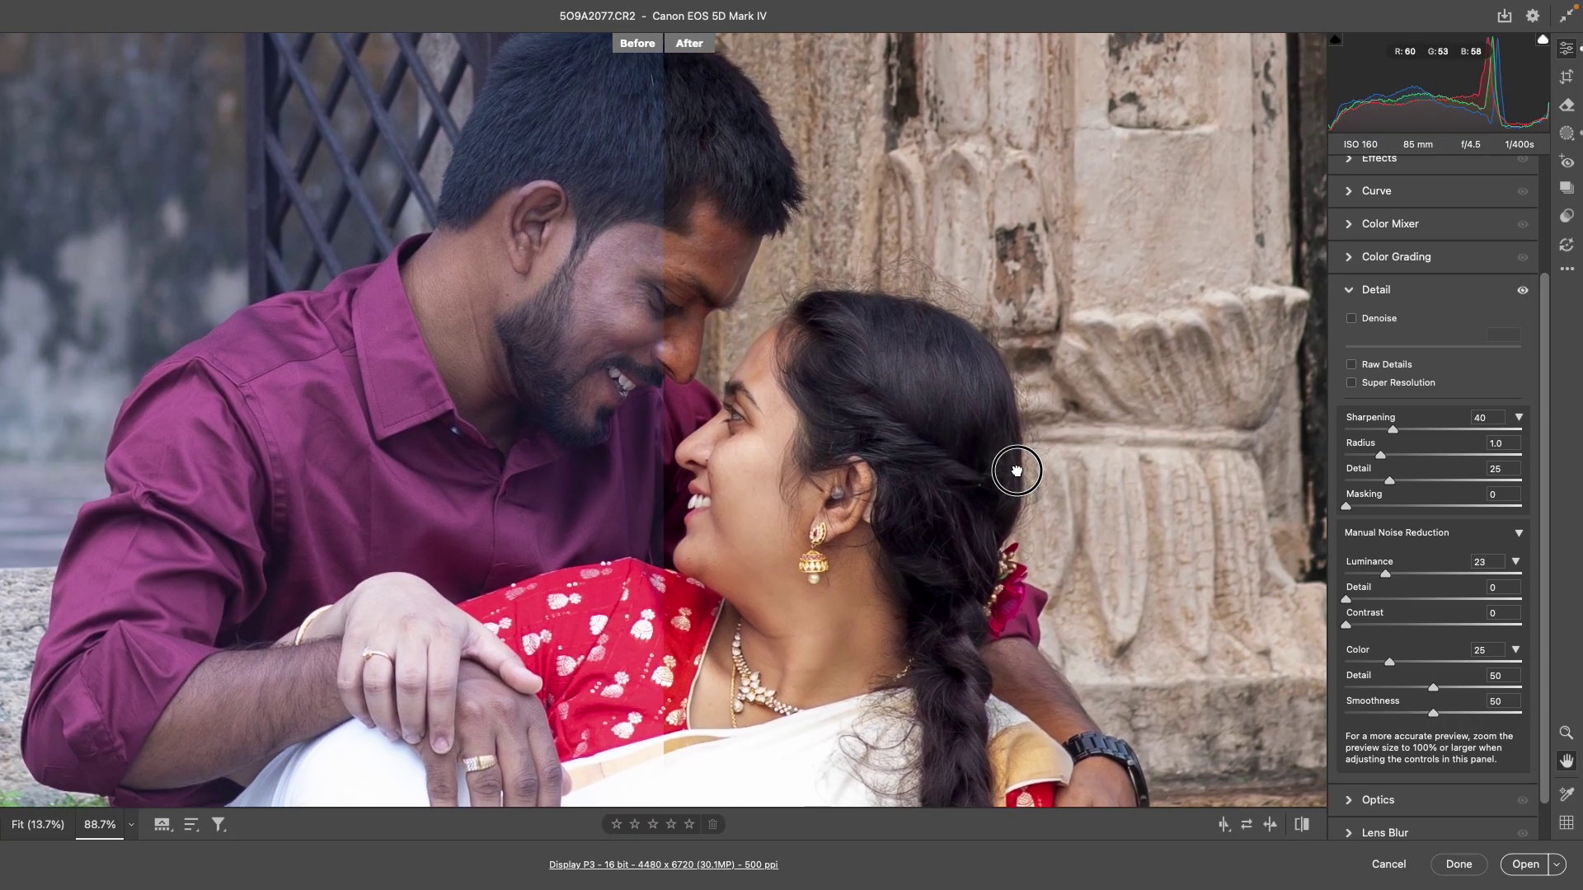
pyautogui.moveTo(1017, 470)
pyautogui.mouseDown()
pyautogui.moveTo(1286, 453)
pyautogui.moveTo(1088, 456)
pyautogui.moveTo(1225, 445)
pyautogui.moveTo(1322, 409)
pyautogui.mouseUp()
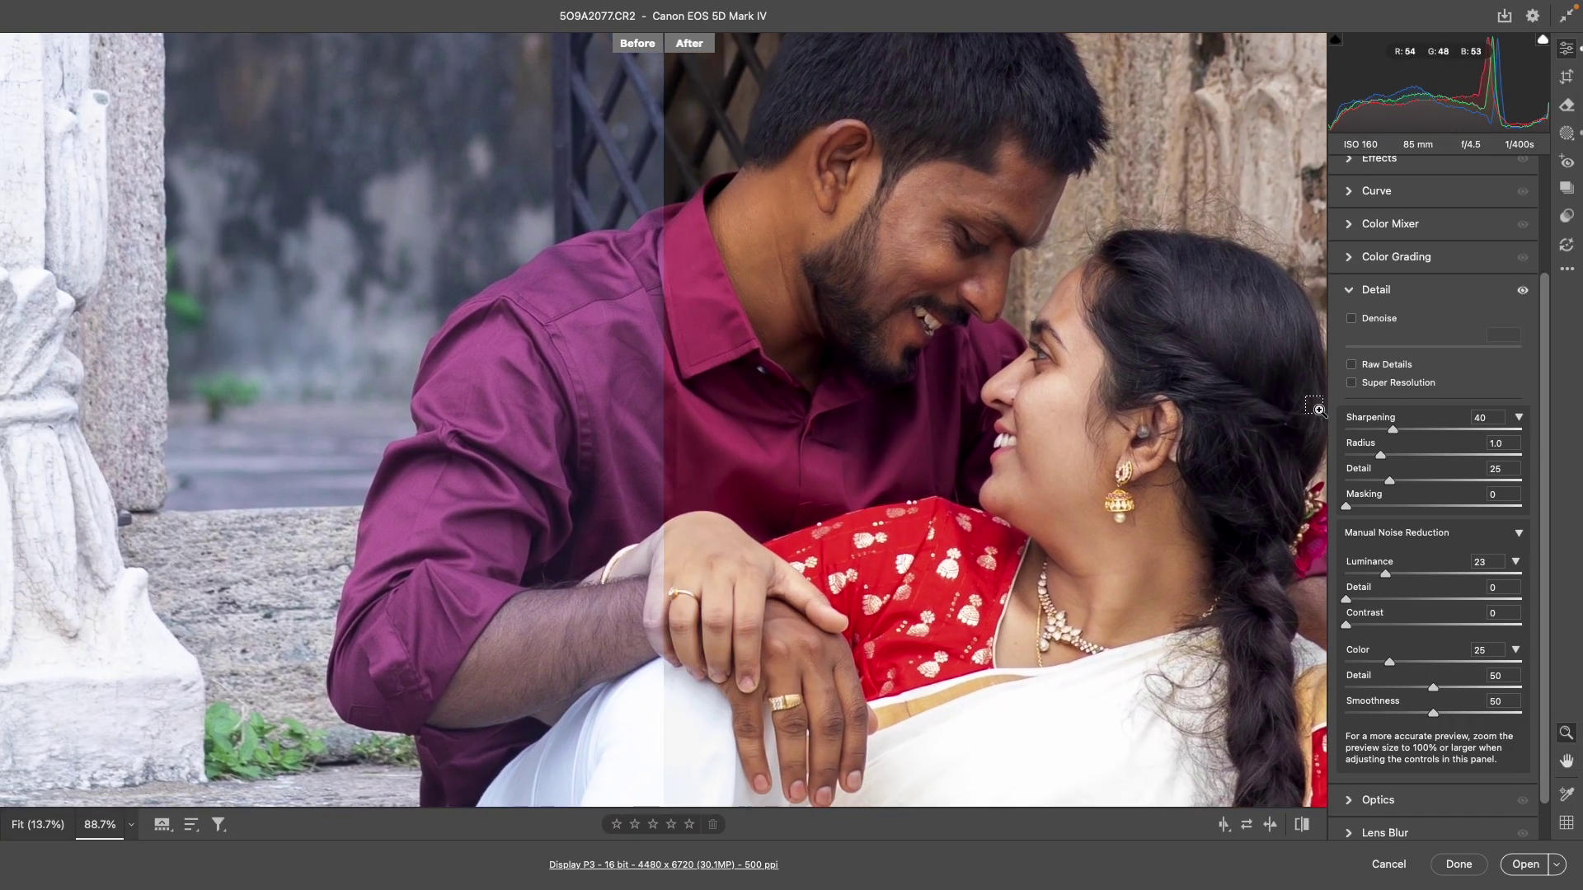
pyautogui.press('q')
pyautogui.press('q')
pyautogui.press('q')
pyautogui.hotkey('ctrl', '-')
pyautogui.hotkey('ctrl', '-')
pyautogui.hotkey('ctrl', '-')
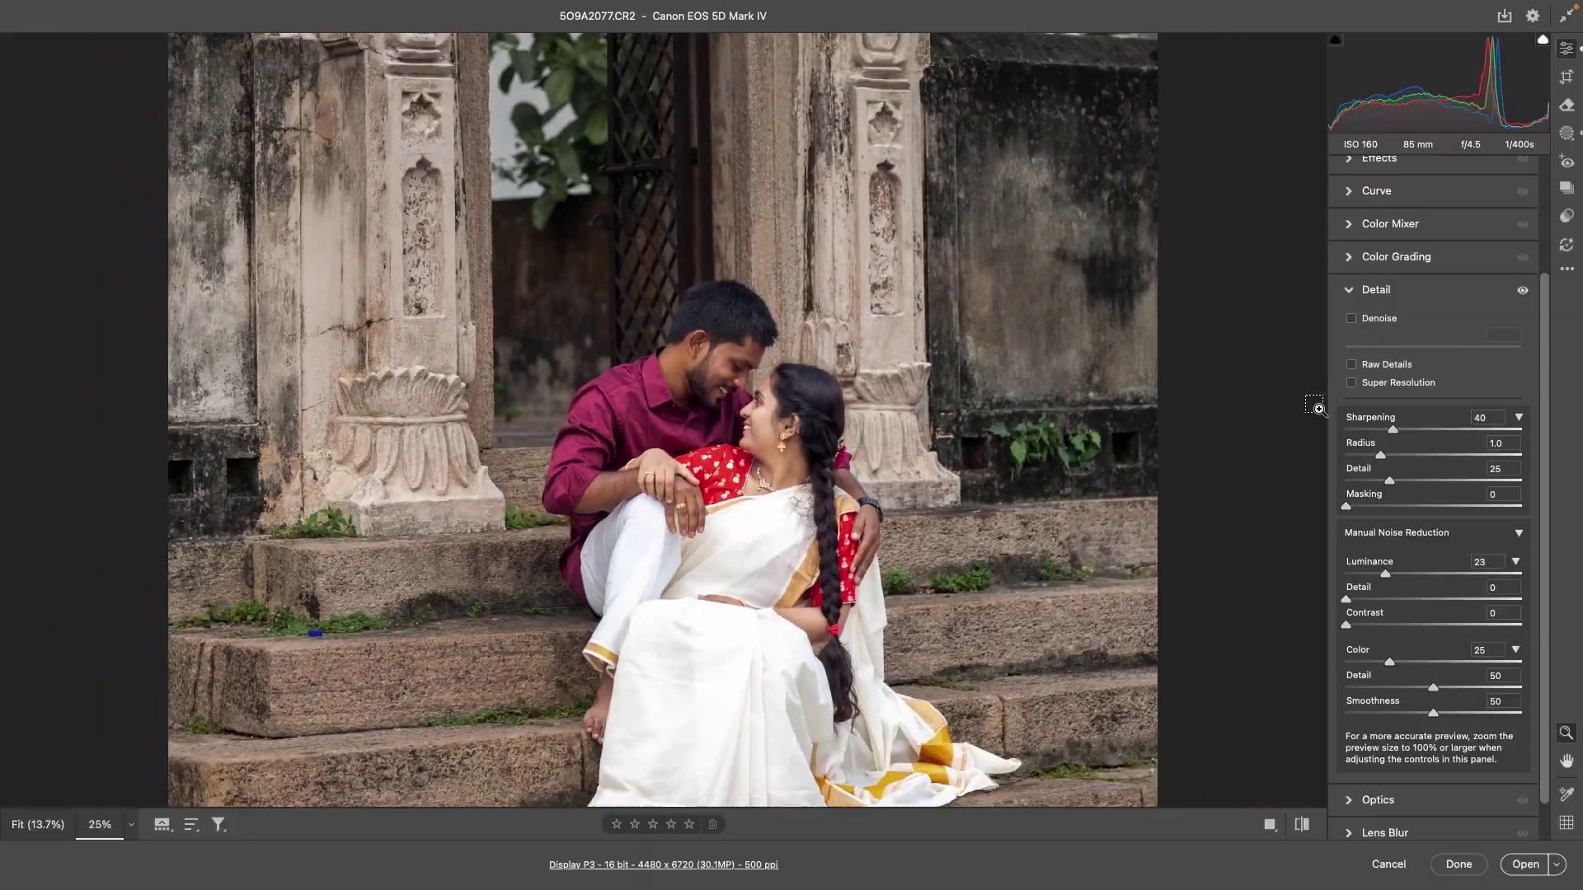
pyautogui.hotkey('ctrl', '-')
pyautogui.hotkey('ctrl', '-')
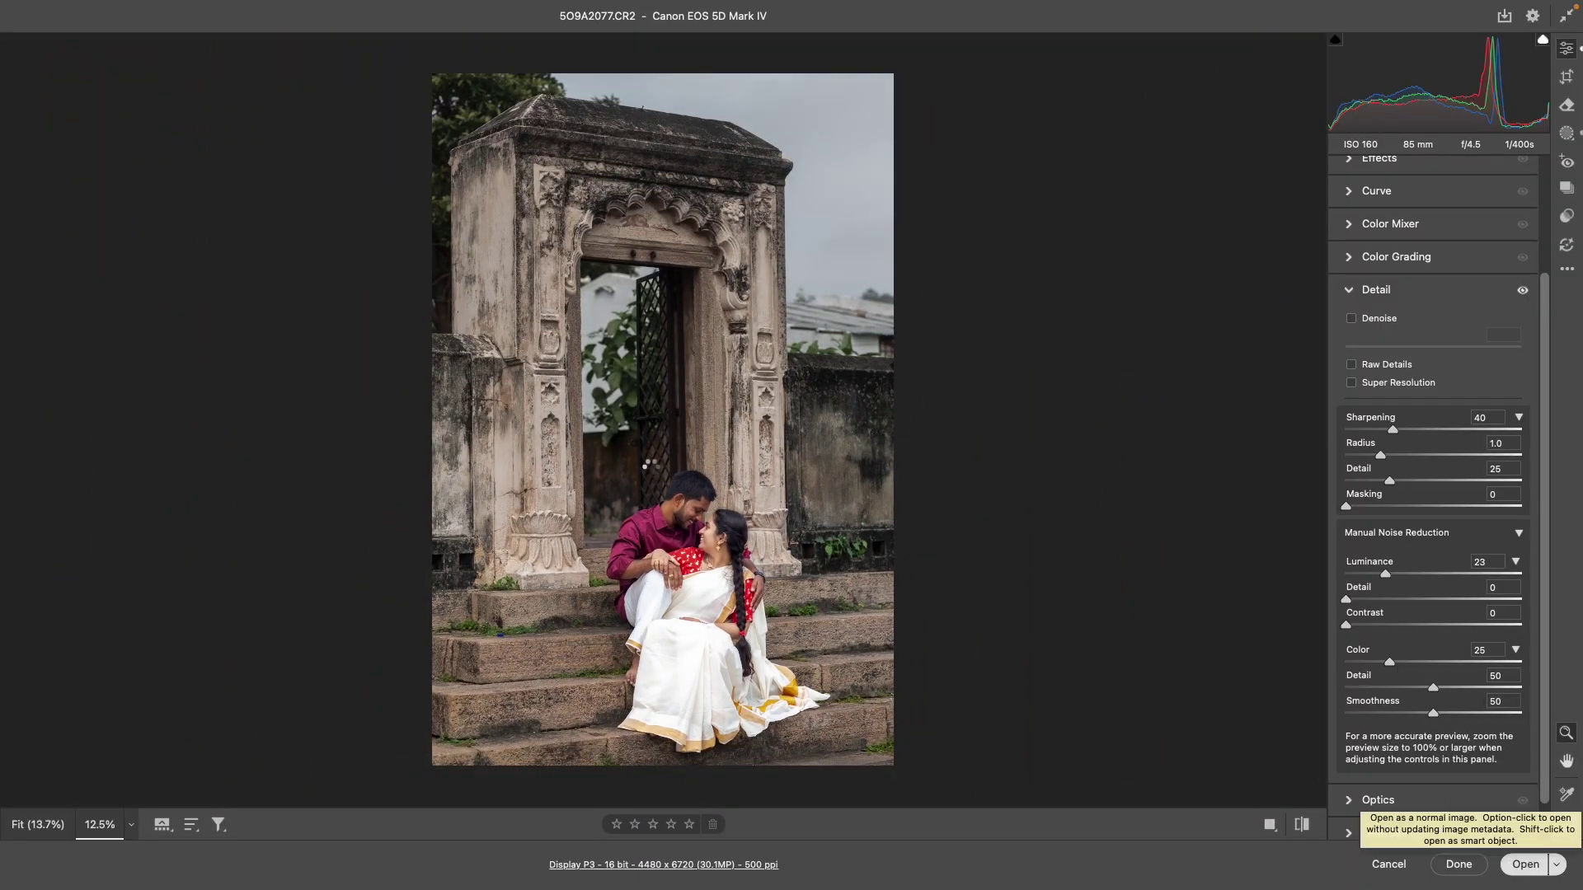
pyautogui.press('Return')
pyautogui.hotkey('ctrl', '-')
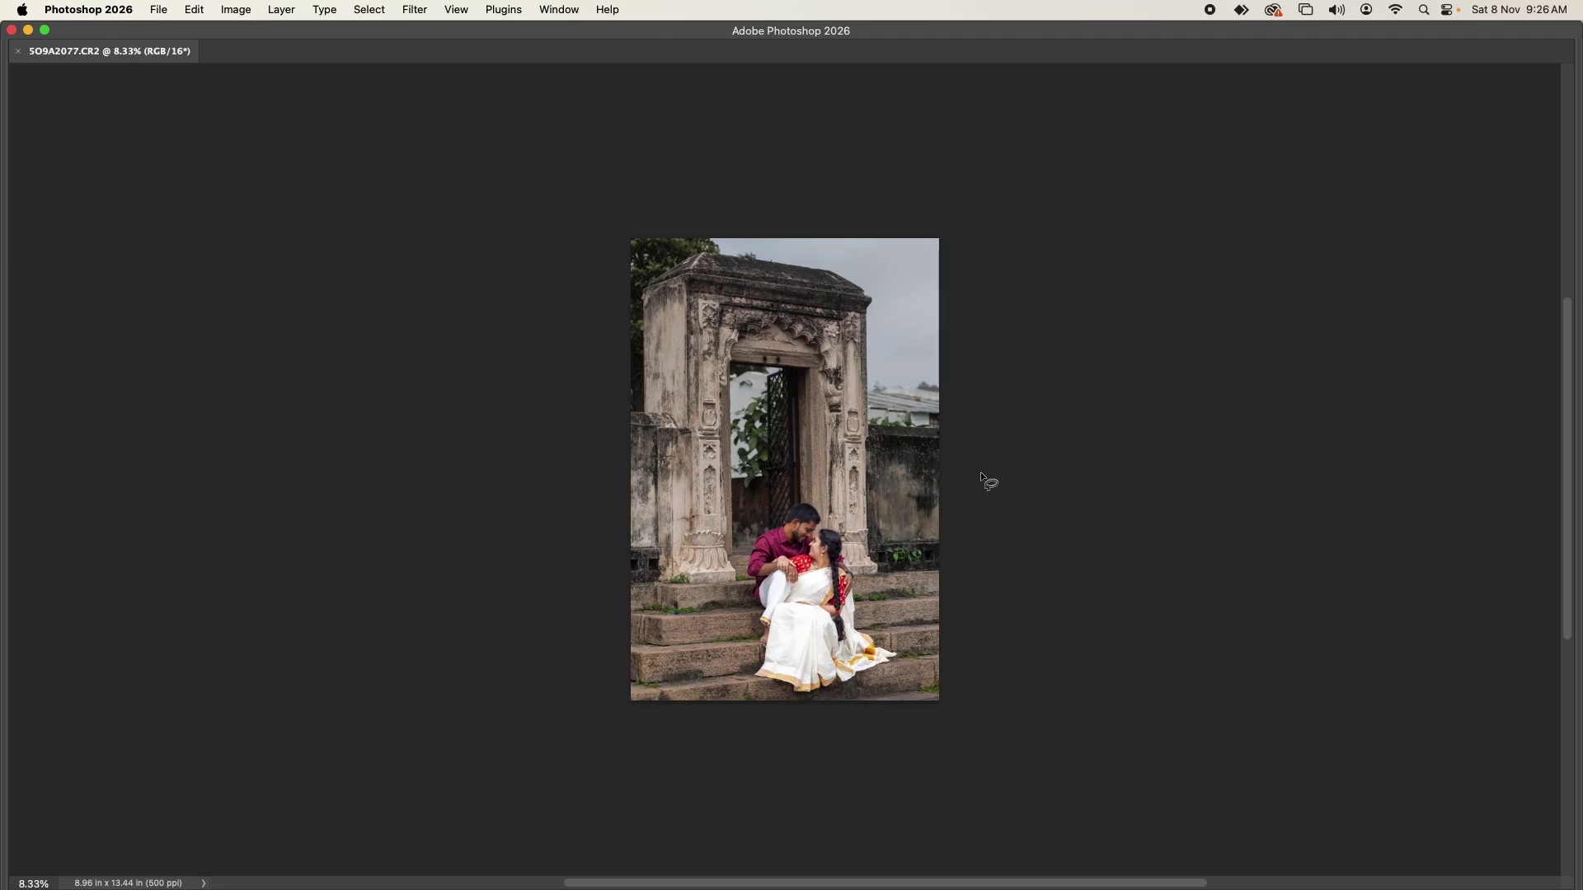
# Step: Enlarge the canvas with Generative Expand and the prompt 'a big tree and Pond with clear water'
pyautogui.press('c')
pyautogui.moveTo(945, 481); pyautogui.dragTo(1025, 498)
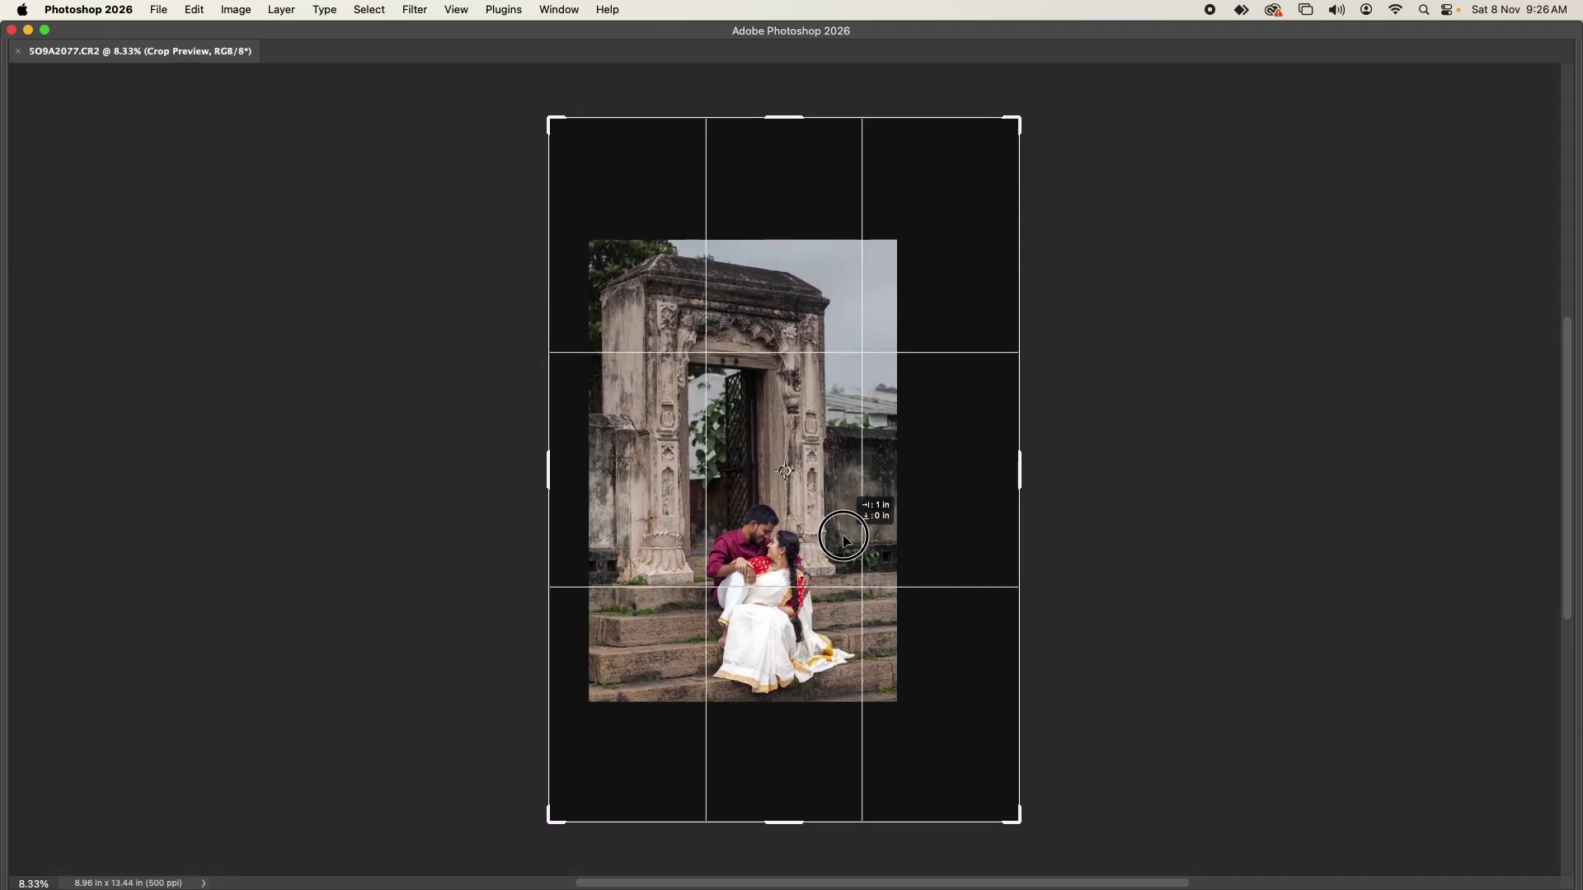
pyautogui.press('Tab')
pyautogui.click(676, 54)
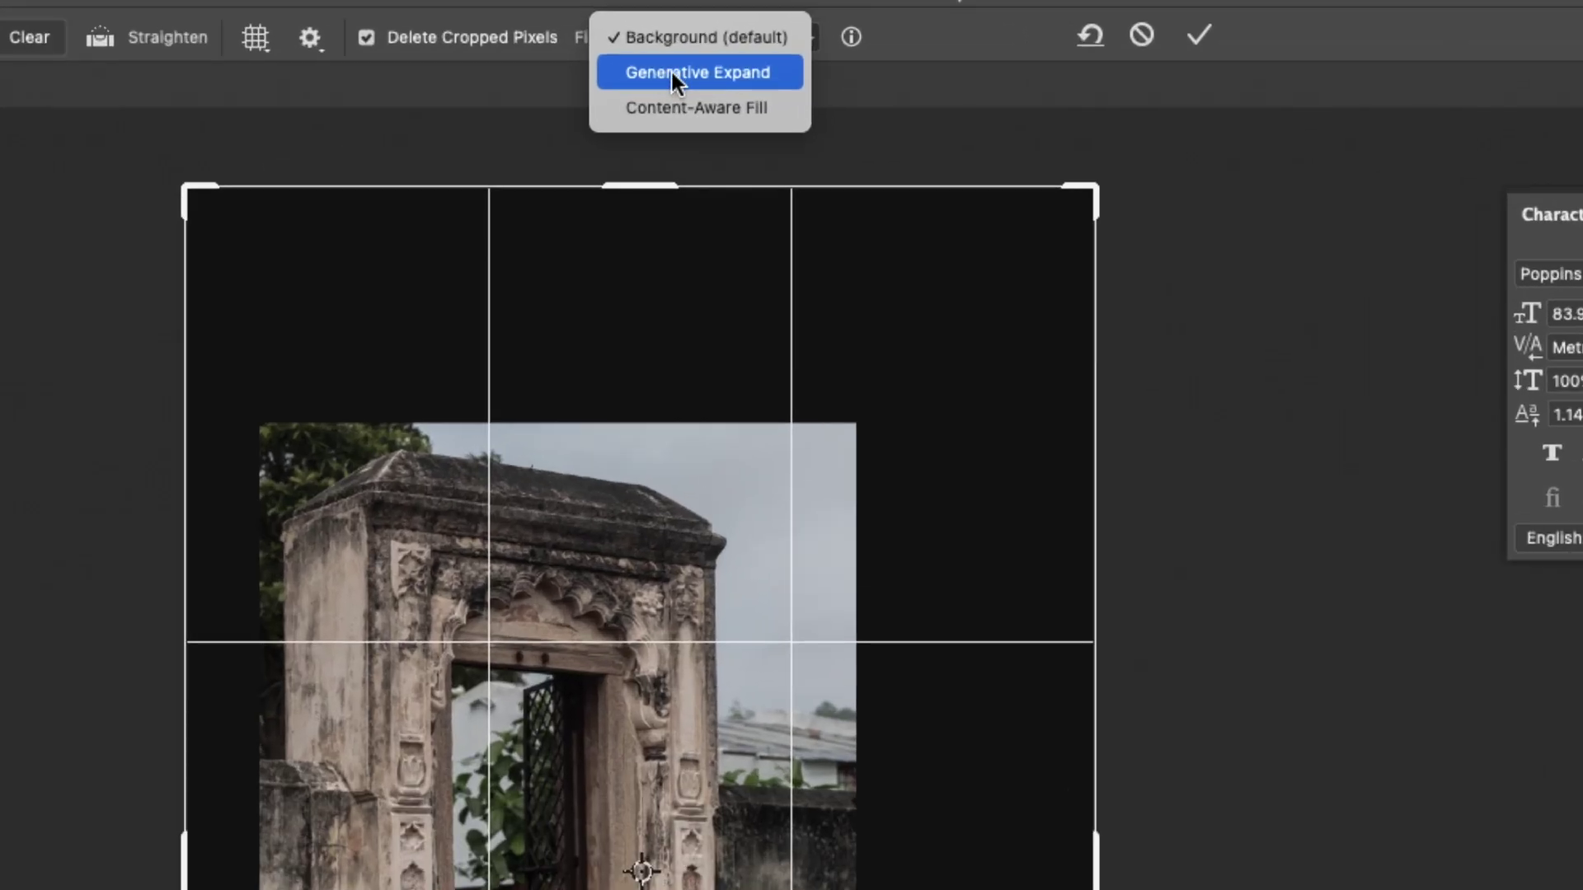
pyautogui.click(670, 73)
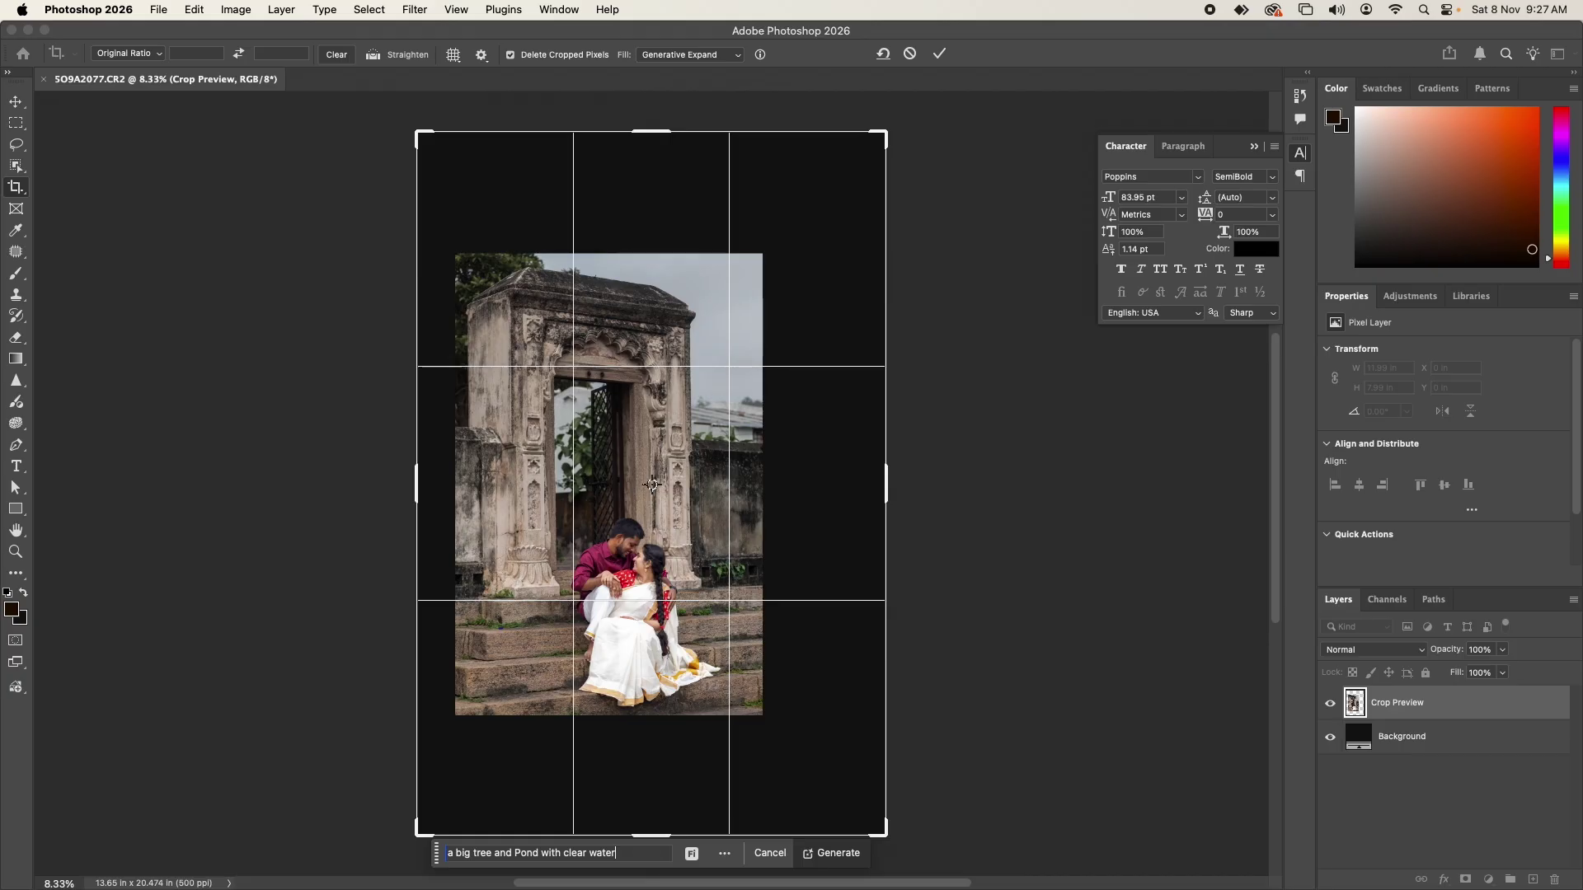
pyautogui.press('Return')
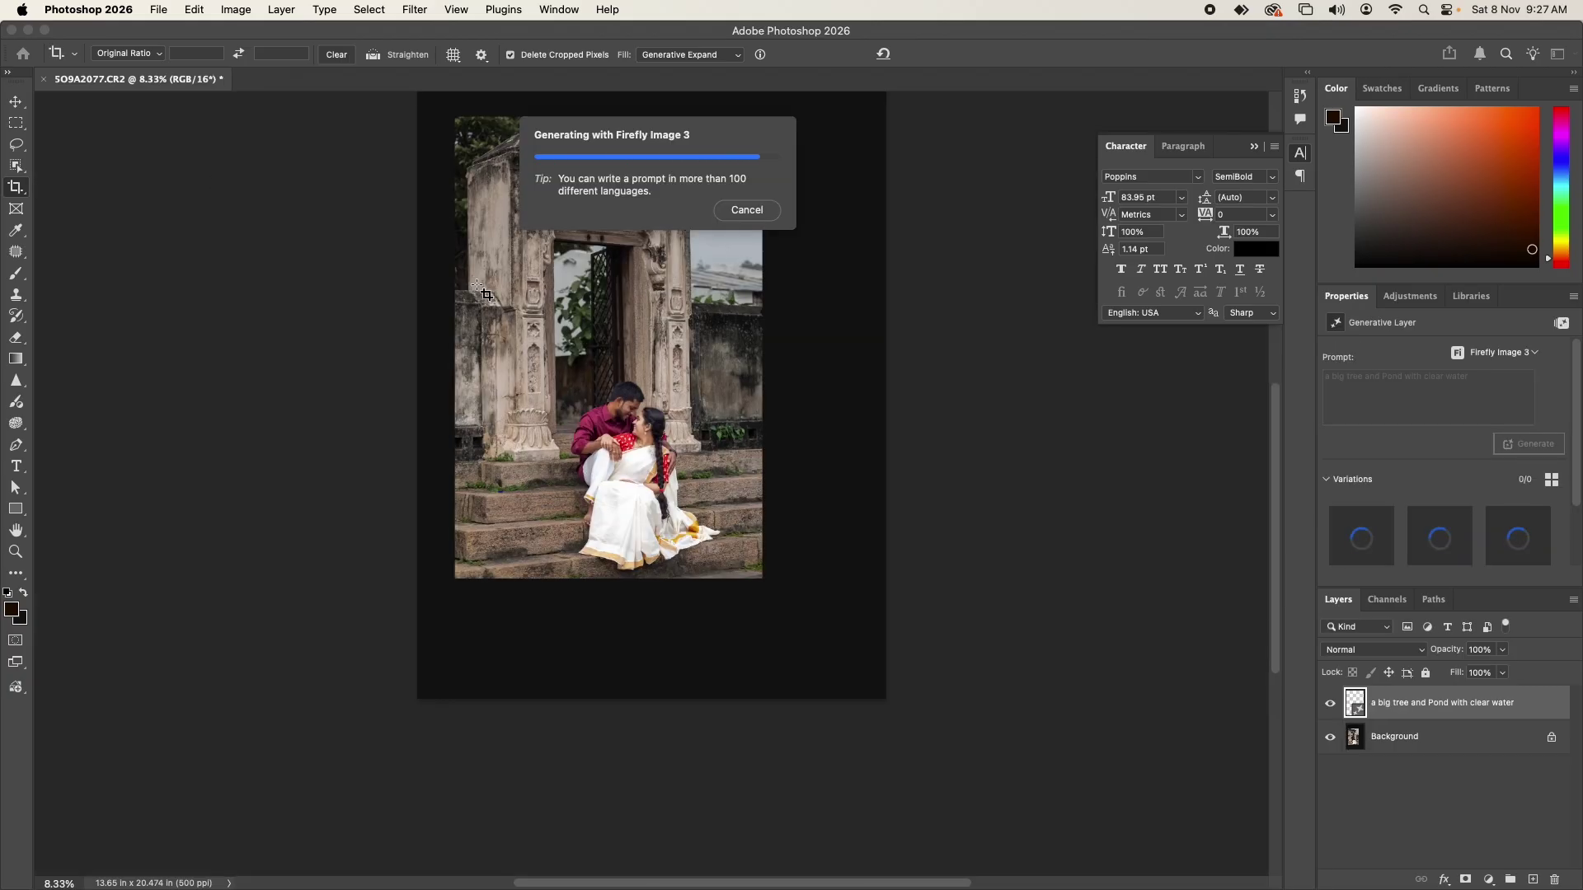
# Step: Compare the three generated variations and keep the first, big-tree-and-pond one
pyautogui.click(1360, 546)
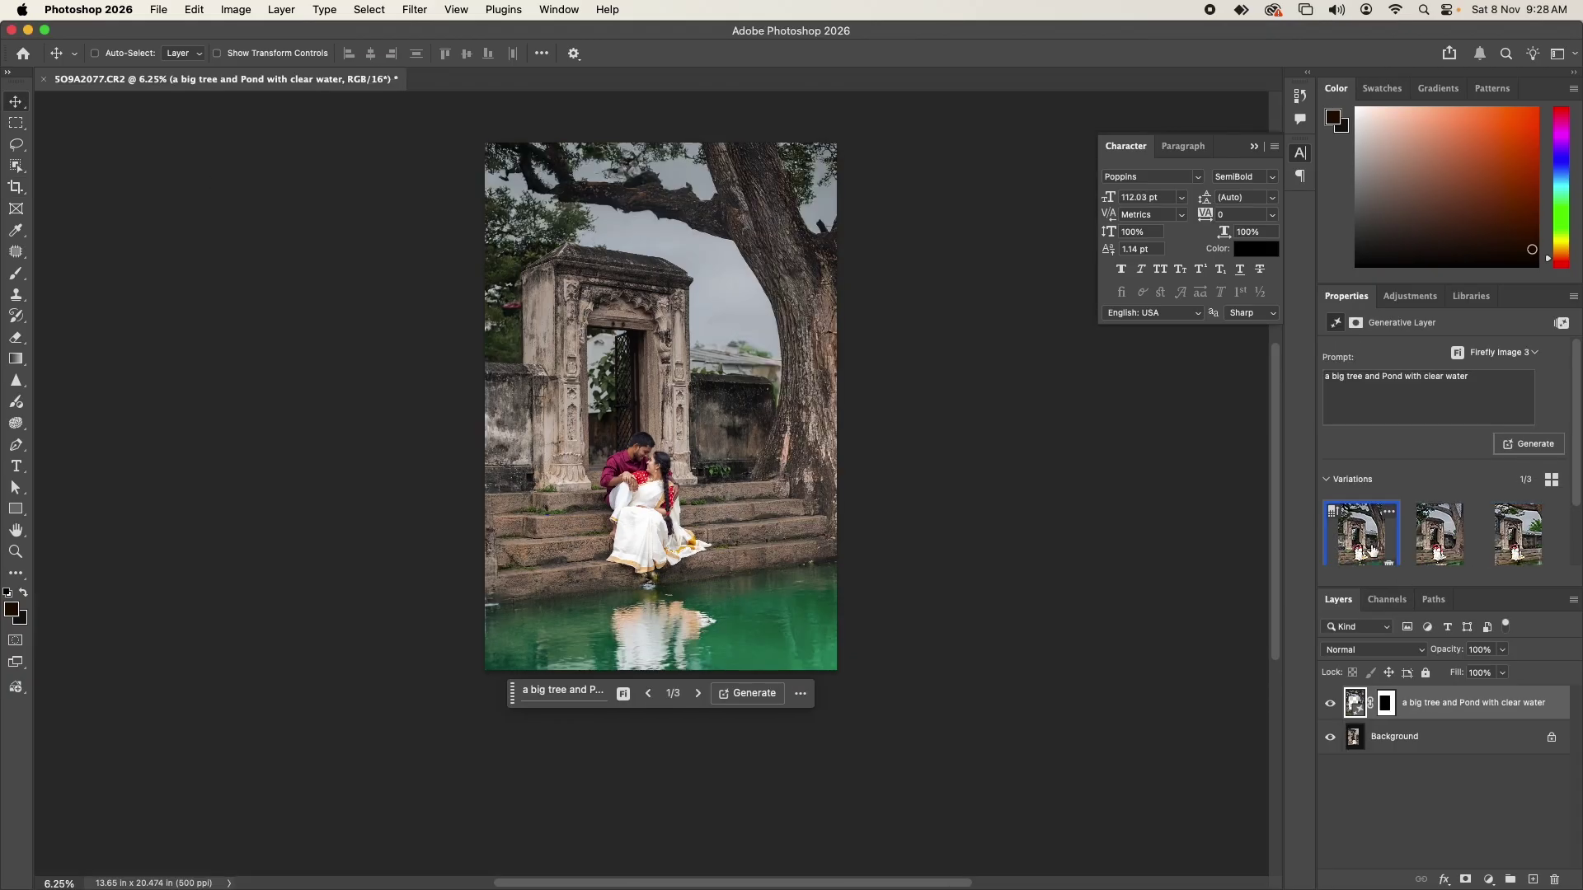
pyautogui.click(1441, 531)
pyautogui.click(1508, 536)
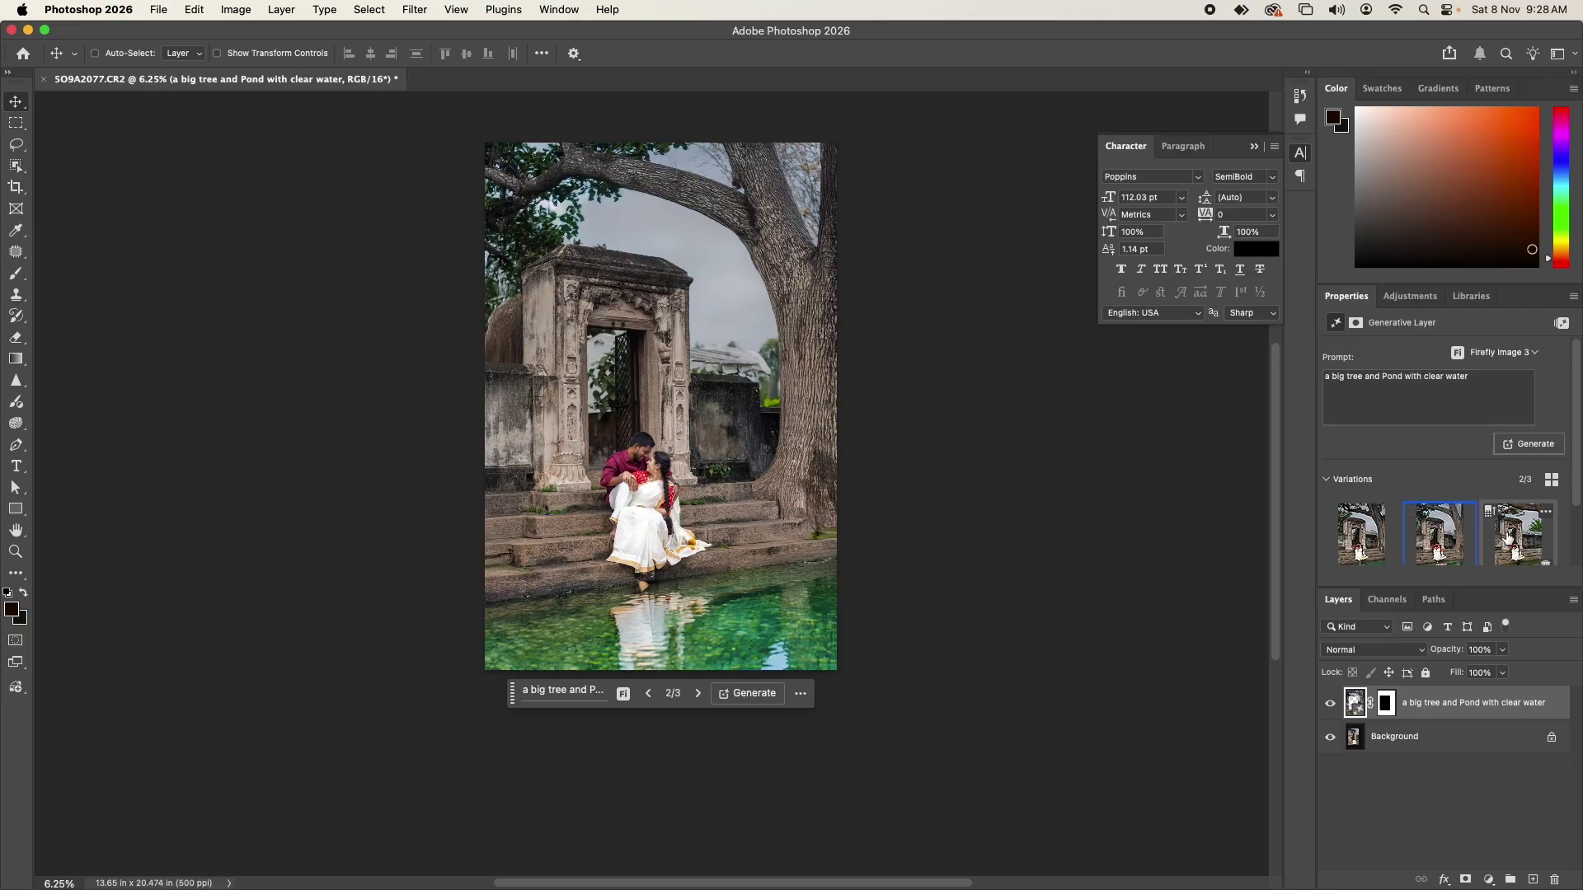
pyautogui.click(1358, 546)
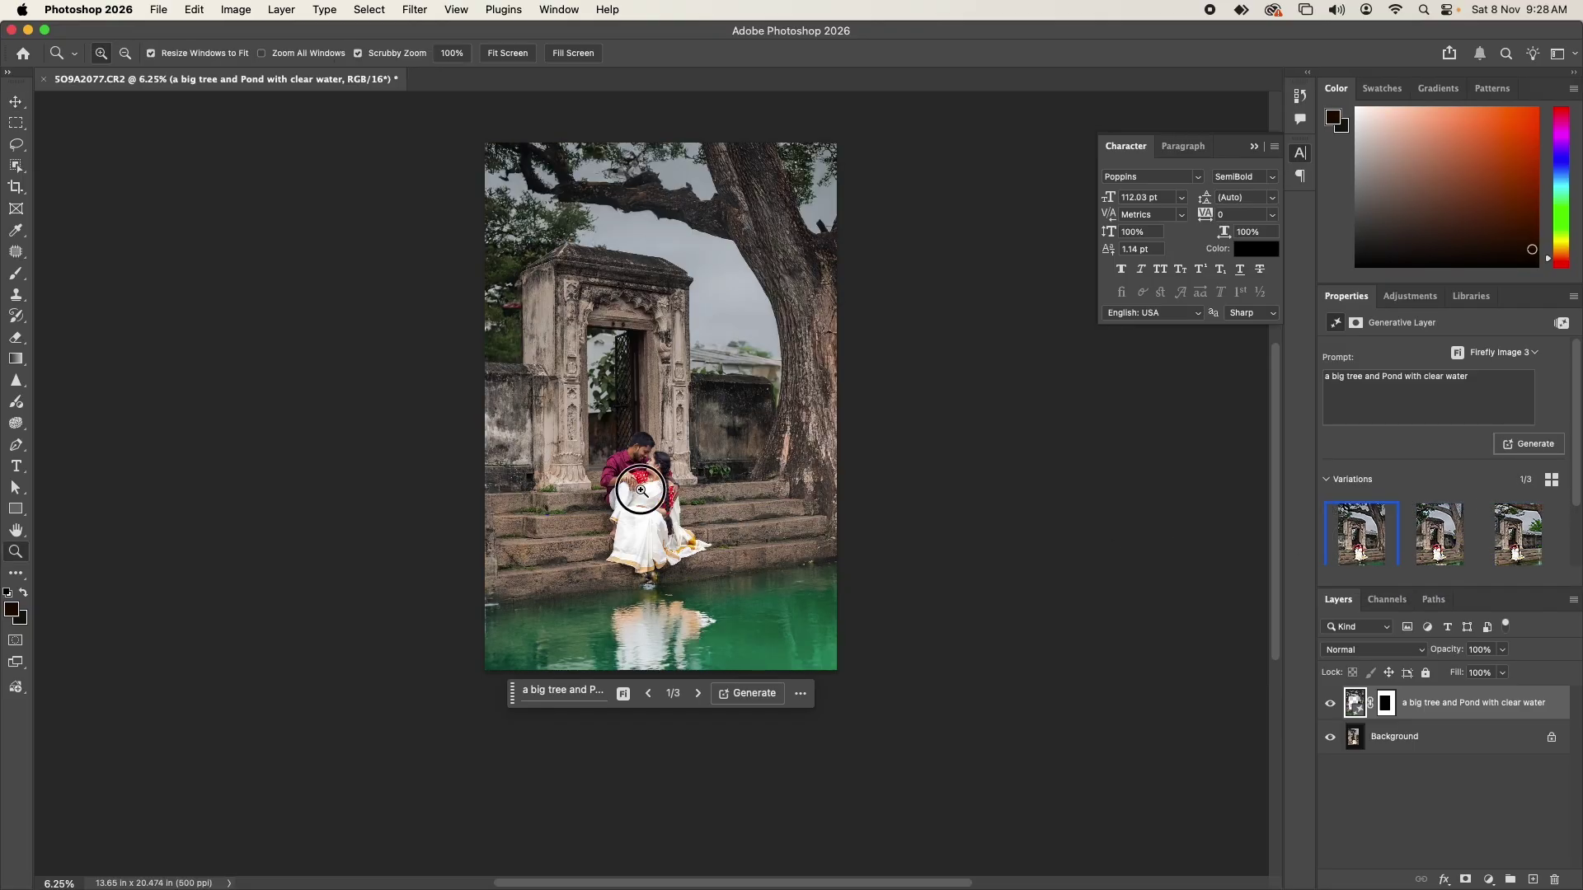
pyautogui.press('super+equal')
pyautogui.click(1545, 793)
pyautogui.press('super+minus')
pyautogui.press('Tab')
pyautogui.click(194, 9)
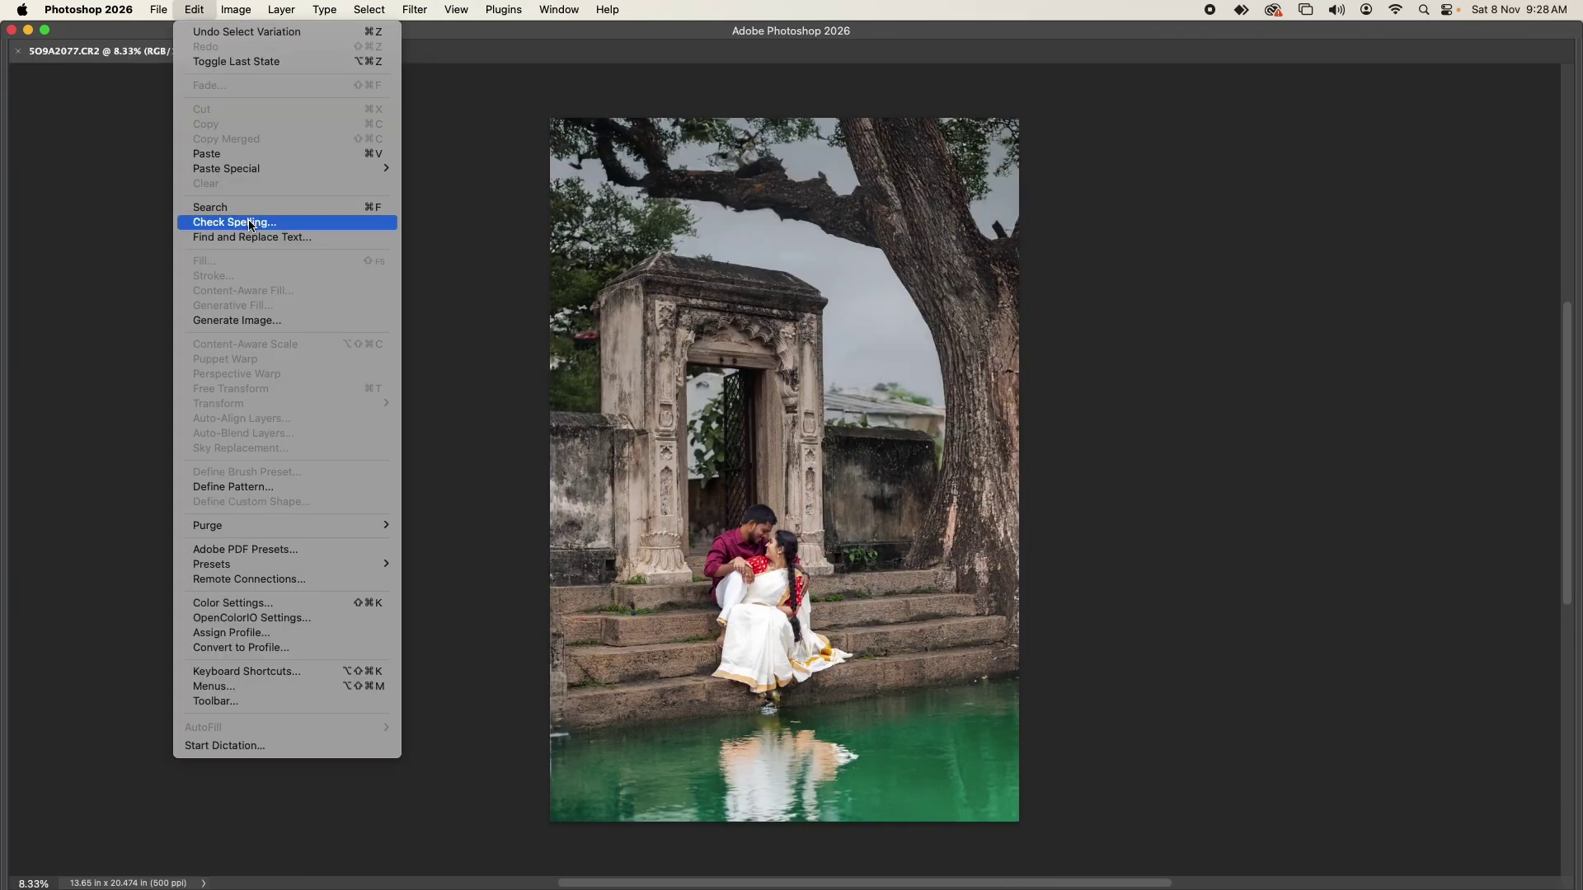
pyautogui.click(939, 7)
# Step: Stamp all visible layers into a new merged Layer 1
pyautogui.press('Tab')
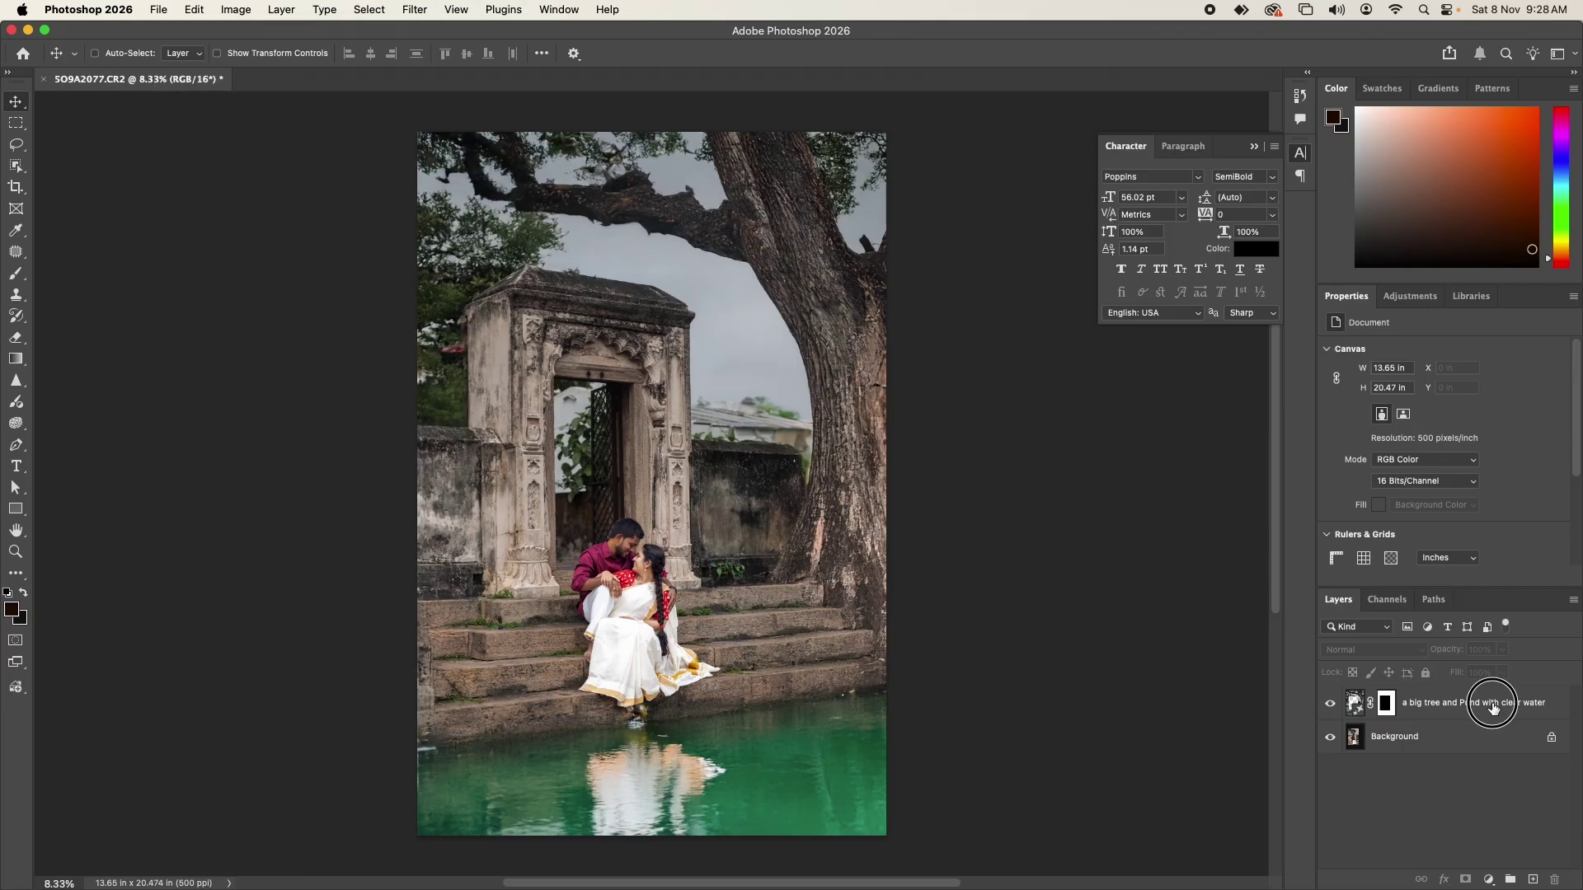
pyautogui.click(1494, 703)
pyautogui.press('super+alt+shift+e')
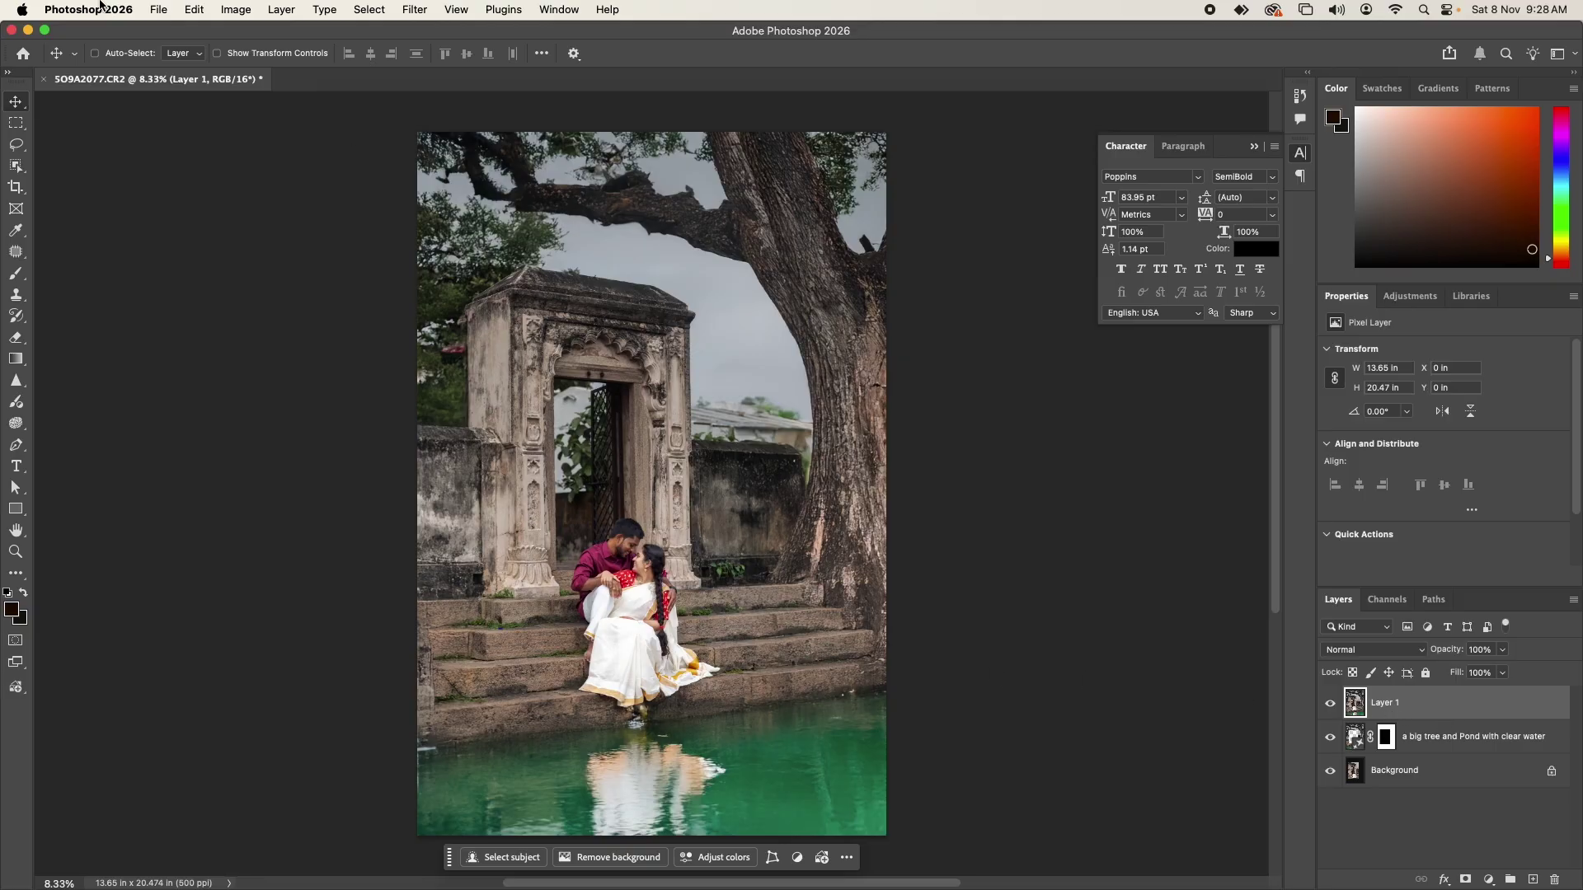
# Step: Apply Sky Replacement with a cloudy sunset preset and Brightness raised to 69
pyautogui.click(192, 10)
pyautogui.click(240, 449)
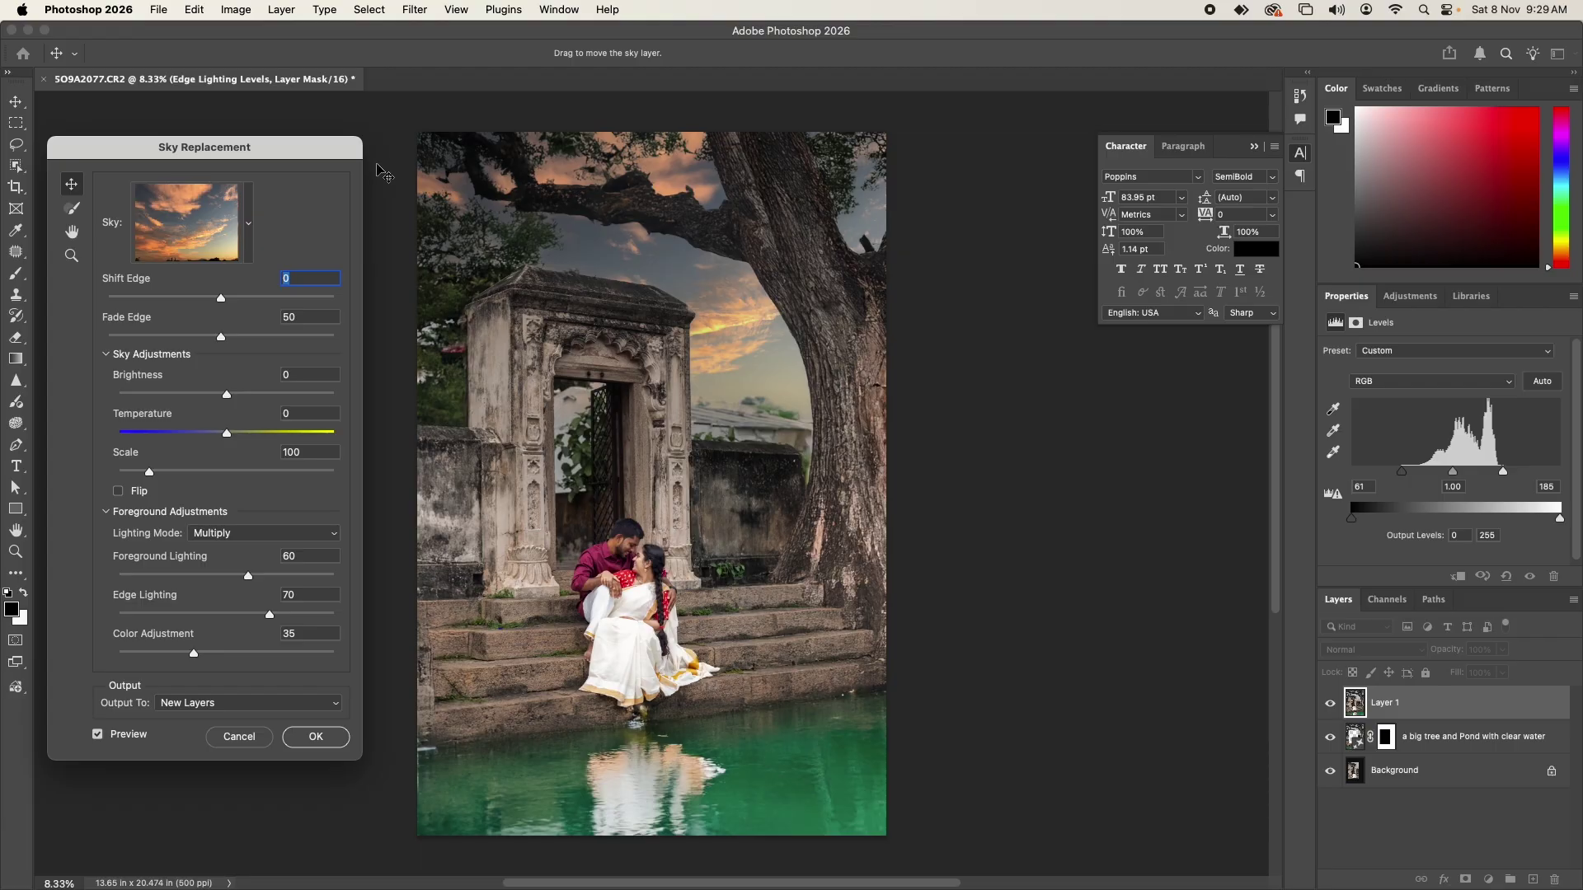
pyautogui.click(228, 228)
pyautogui.click(174, 305)
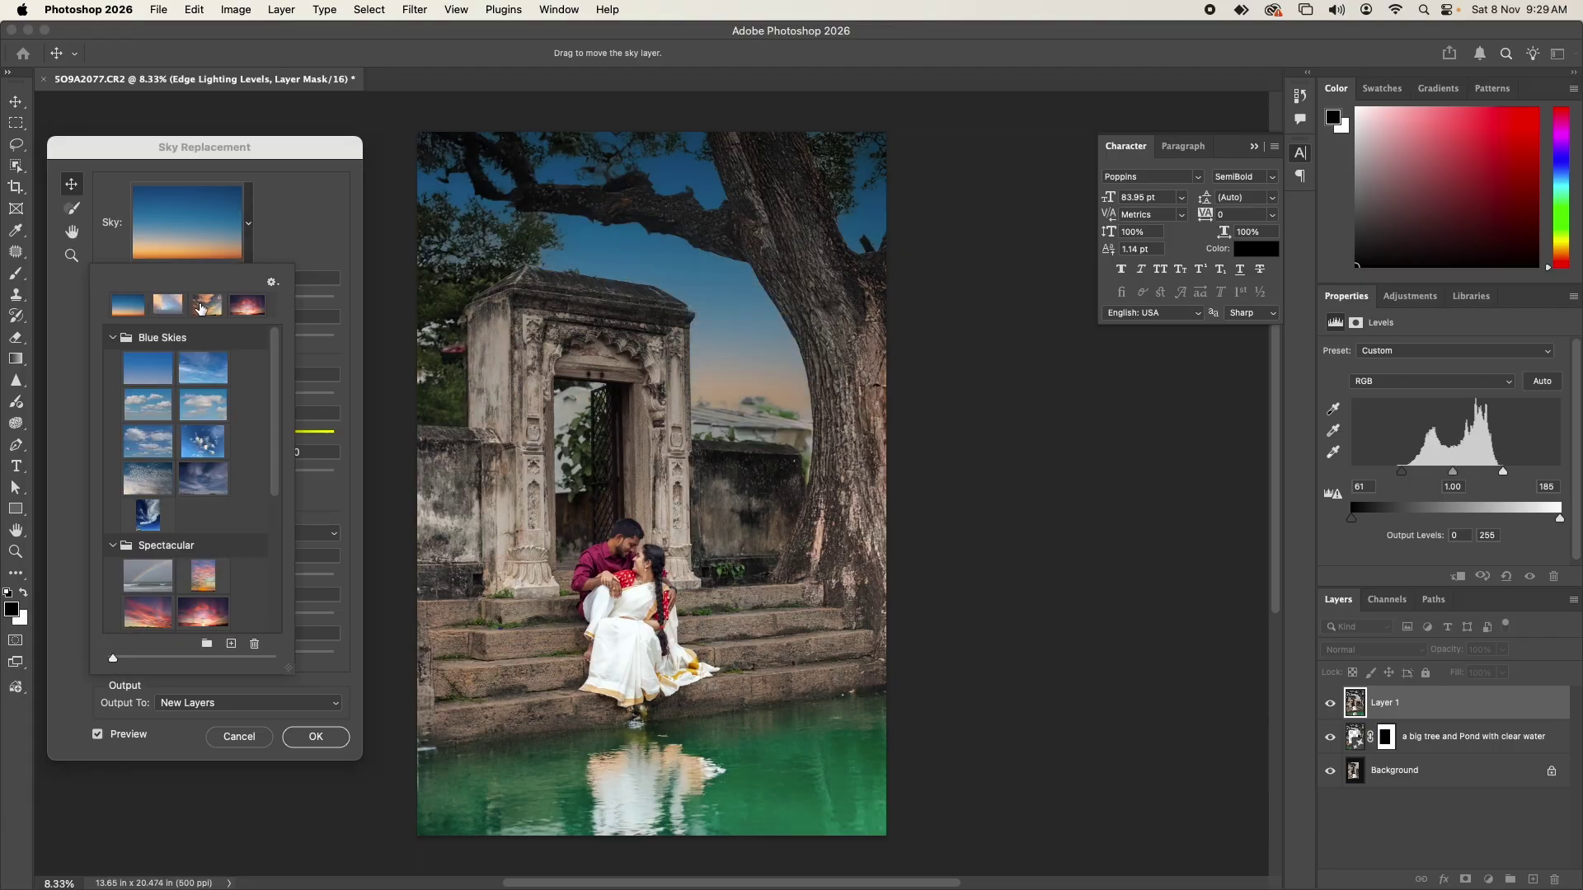
pyautogui.click(200, 306)
pyautogui.click(227, 163)
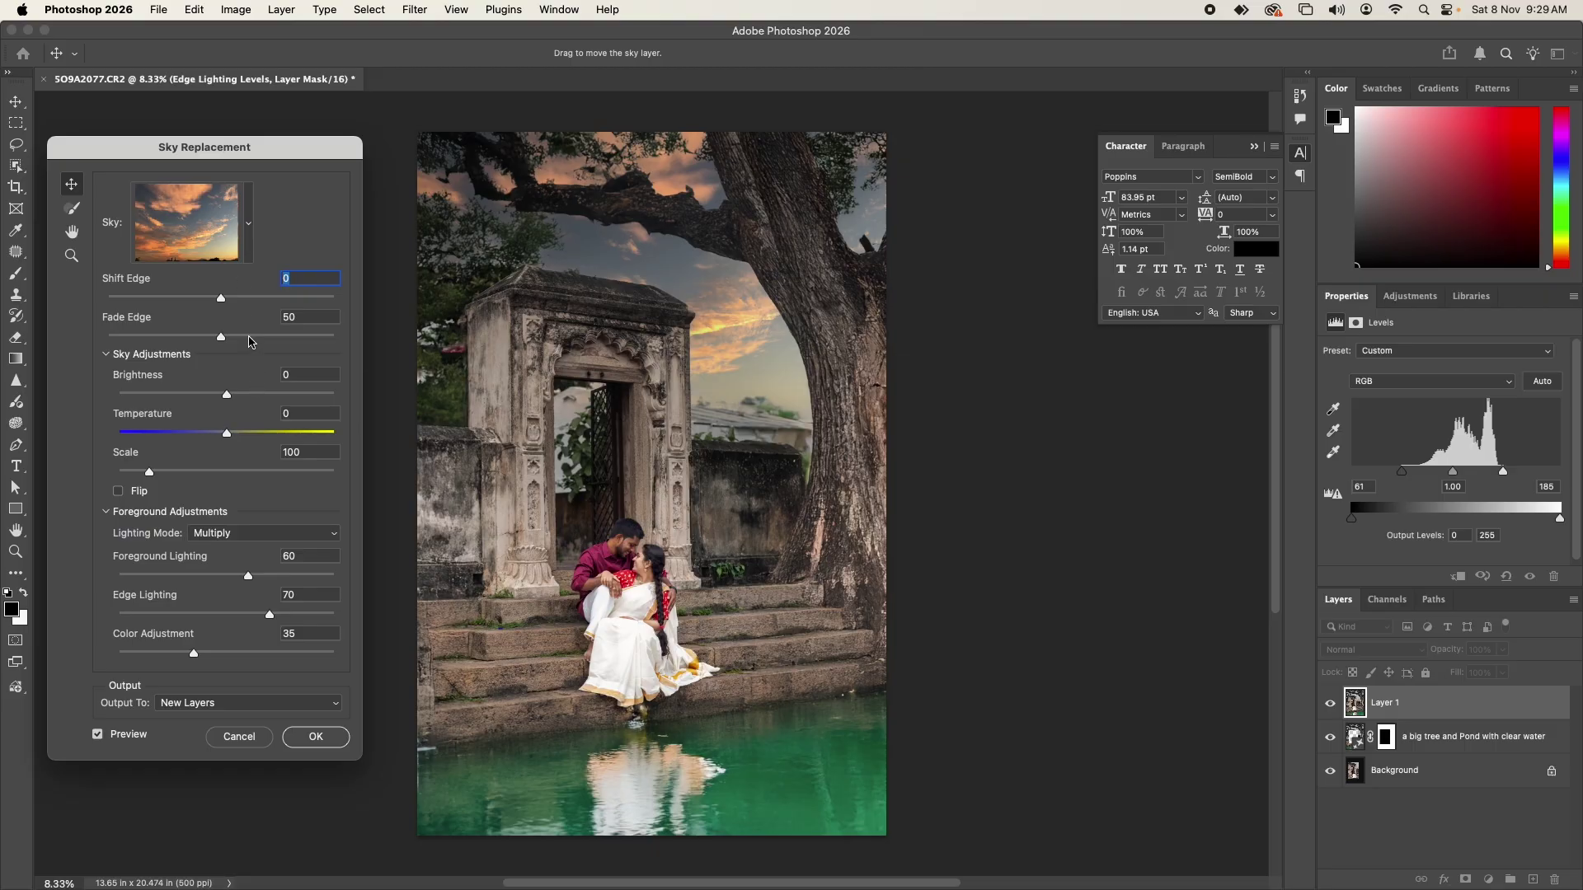
pyautogui.moveTo(262, 396); pyautogui.dragTo(301, 395)
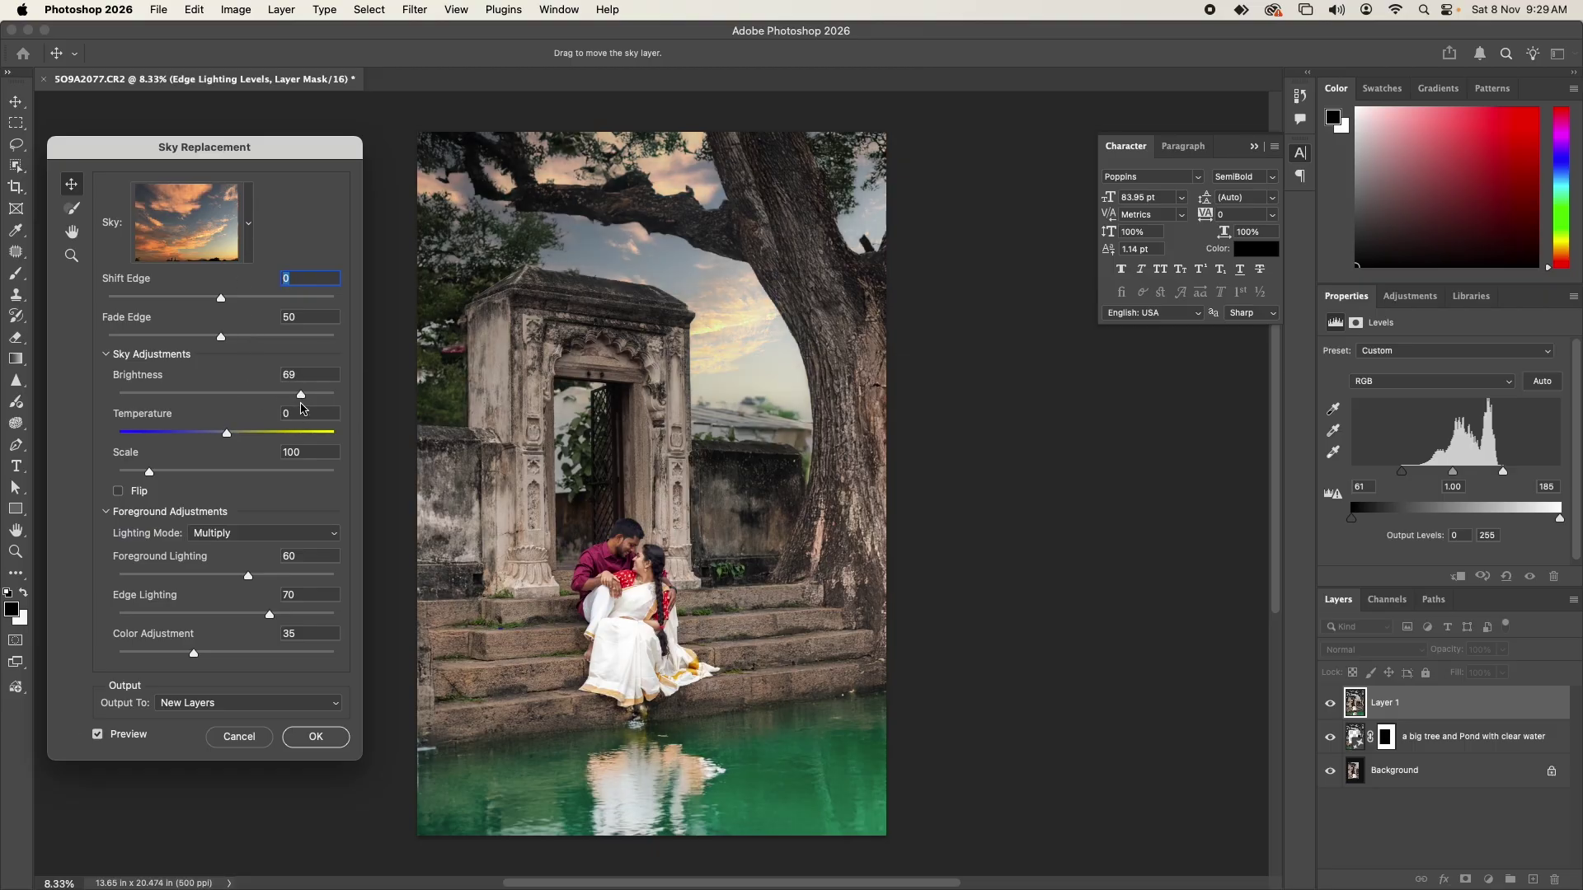
pyautogui.click(319, 738)
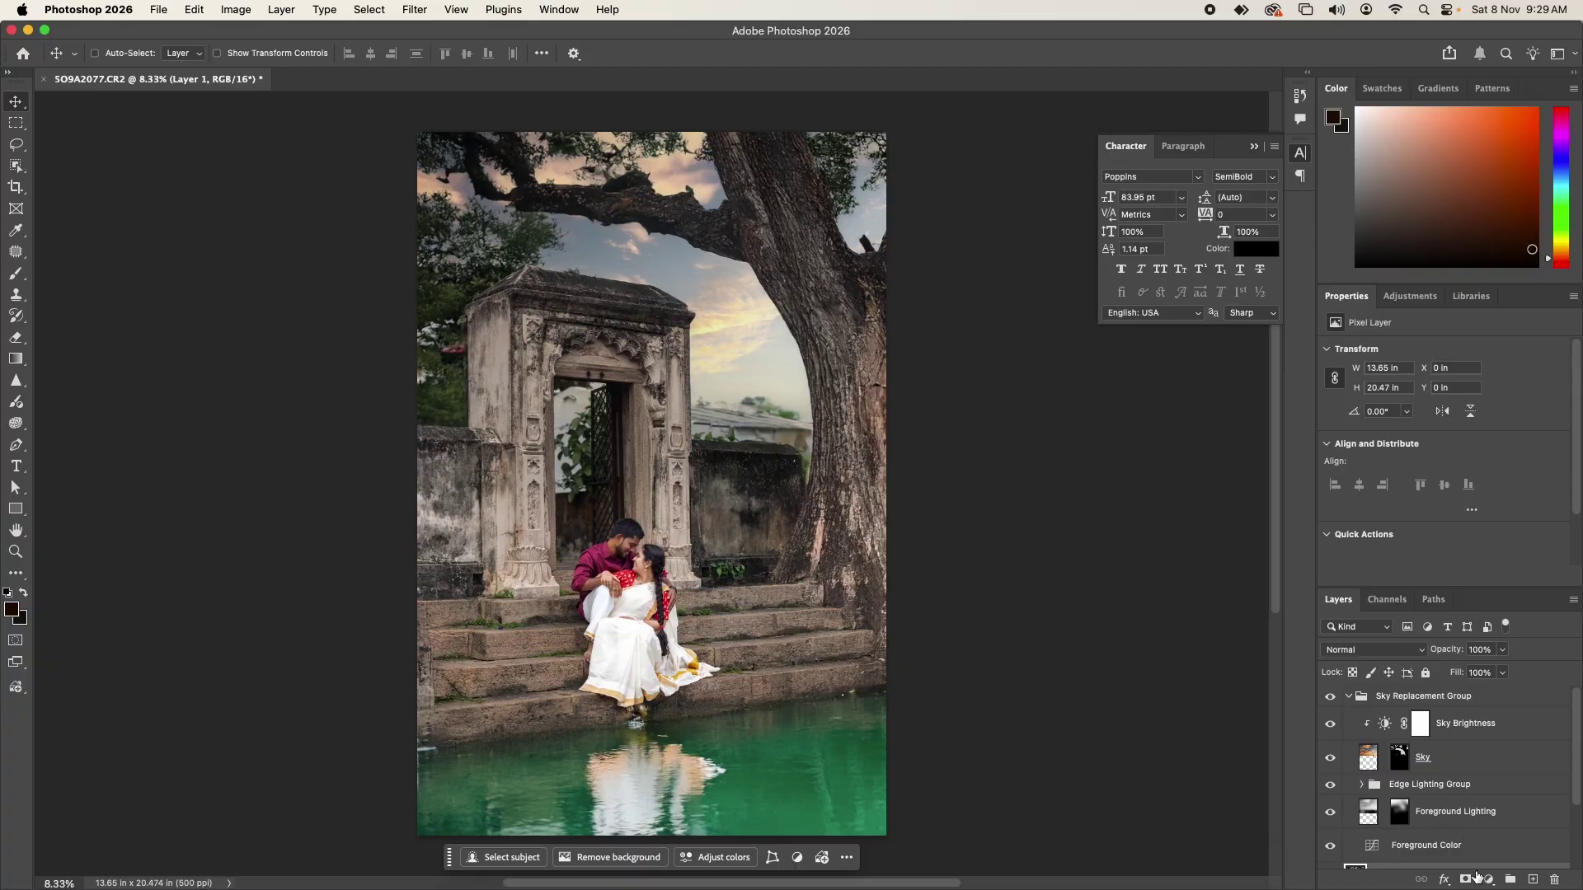
# Step: Add a Curves adjustment with an upward brightening curve and slightly nudged black point
pyautogui.click(1484, 878)
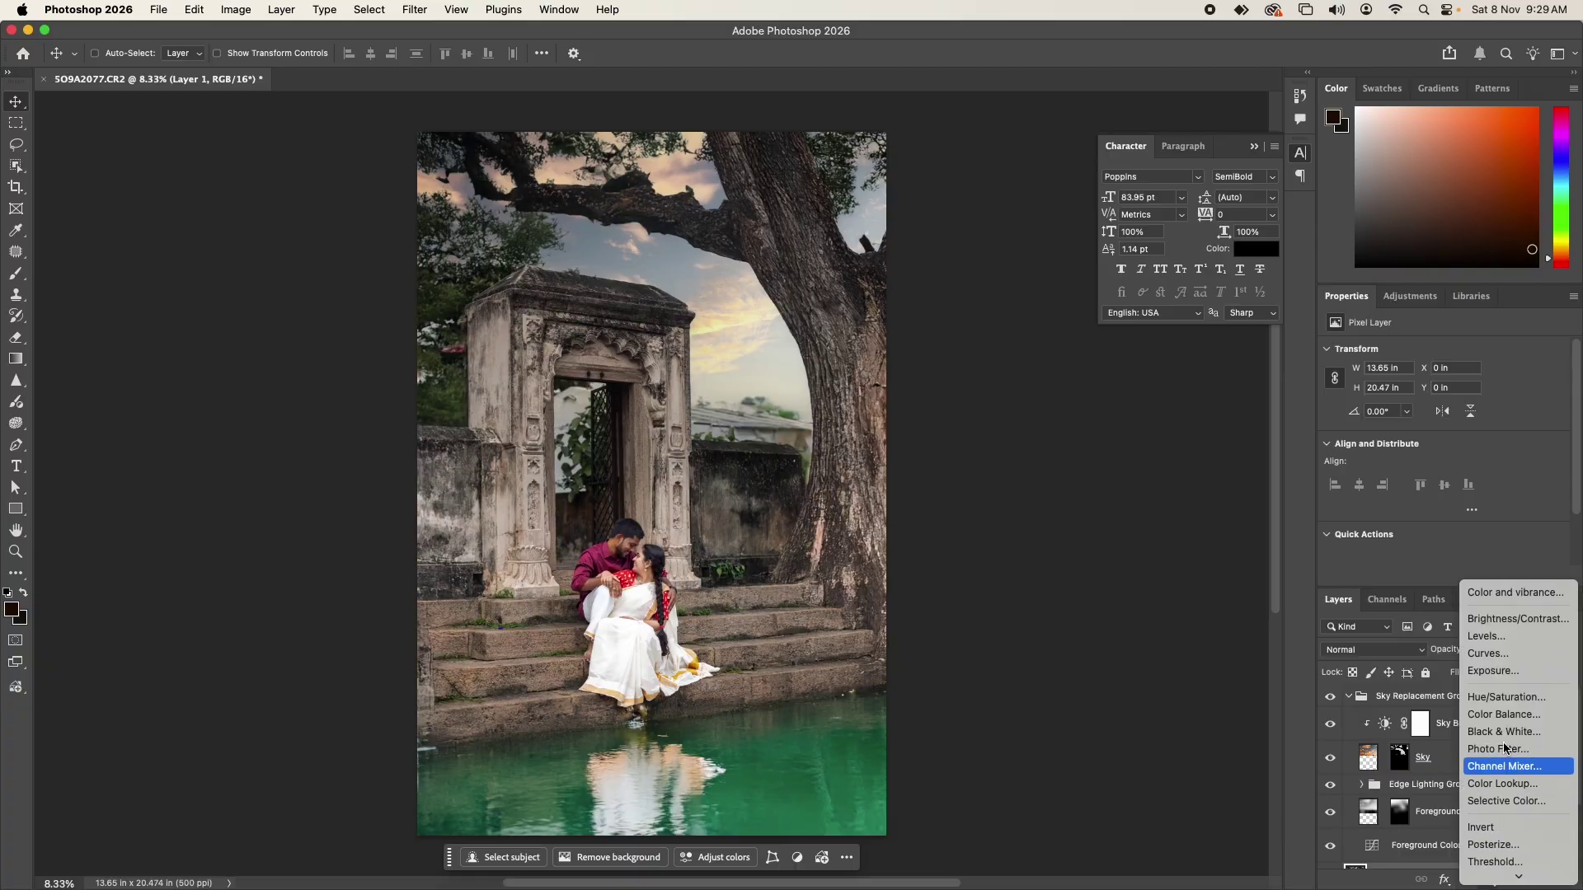
pyautogui.click(1498, 657)
pyautogui.moveTo(1451, 464); pyautogui.dragTo(1440, 470)
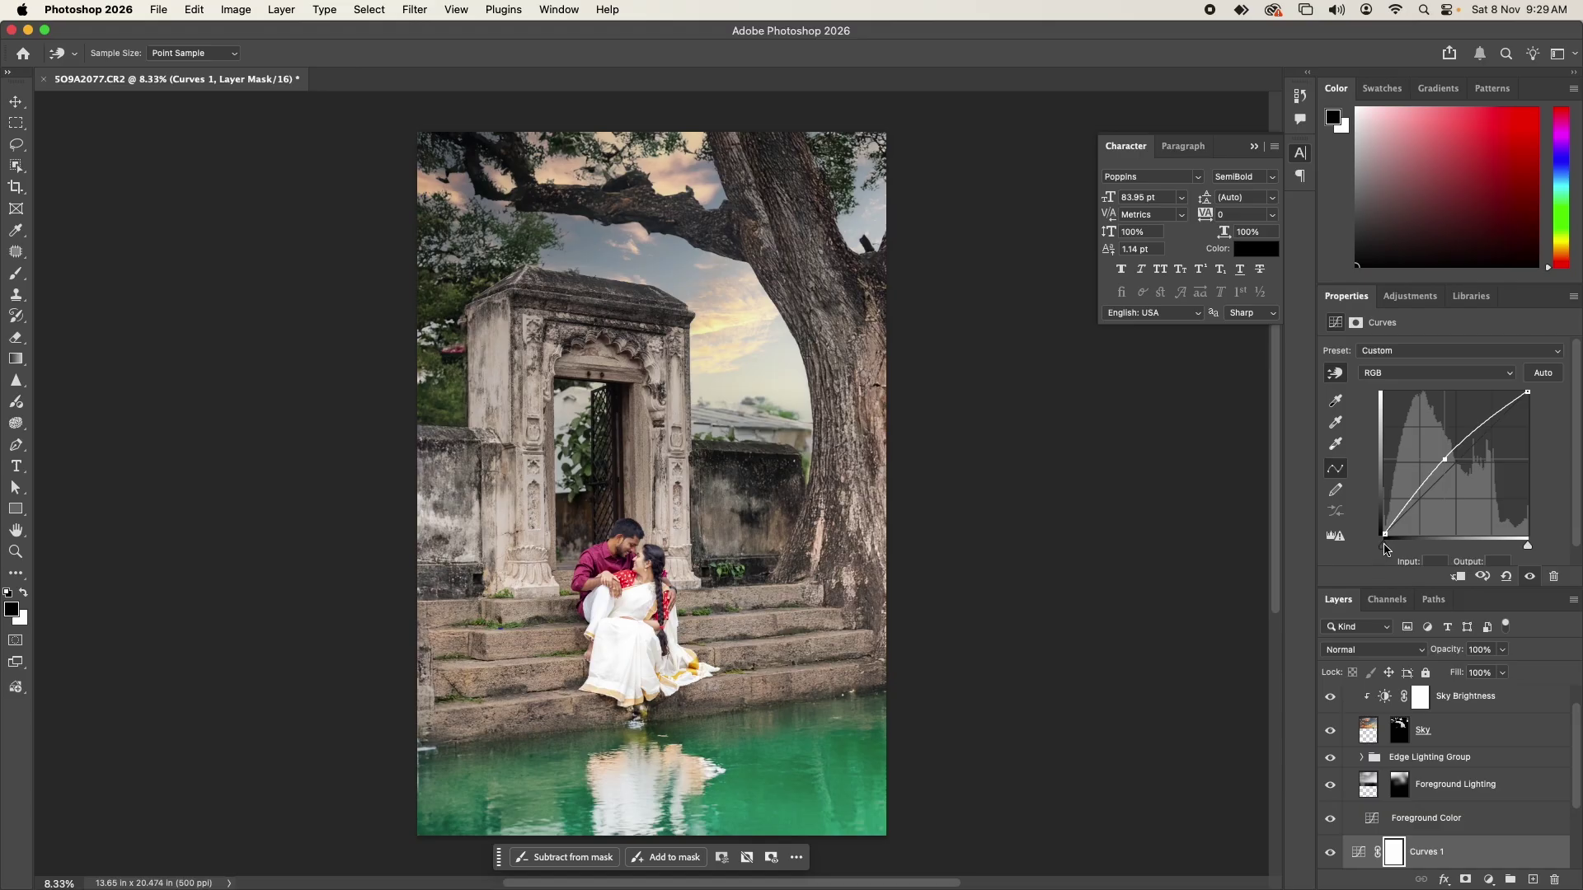
pyautogui.moveTo(1384, 546); pyautogui.dragTo(1389, 545)
# Step: Move Curves to the top, invert its mask, and paint white over the couple and sky beside the gate
pyautogui.press('super+shift+bracketright')
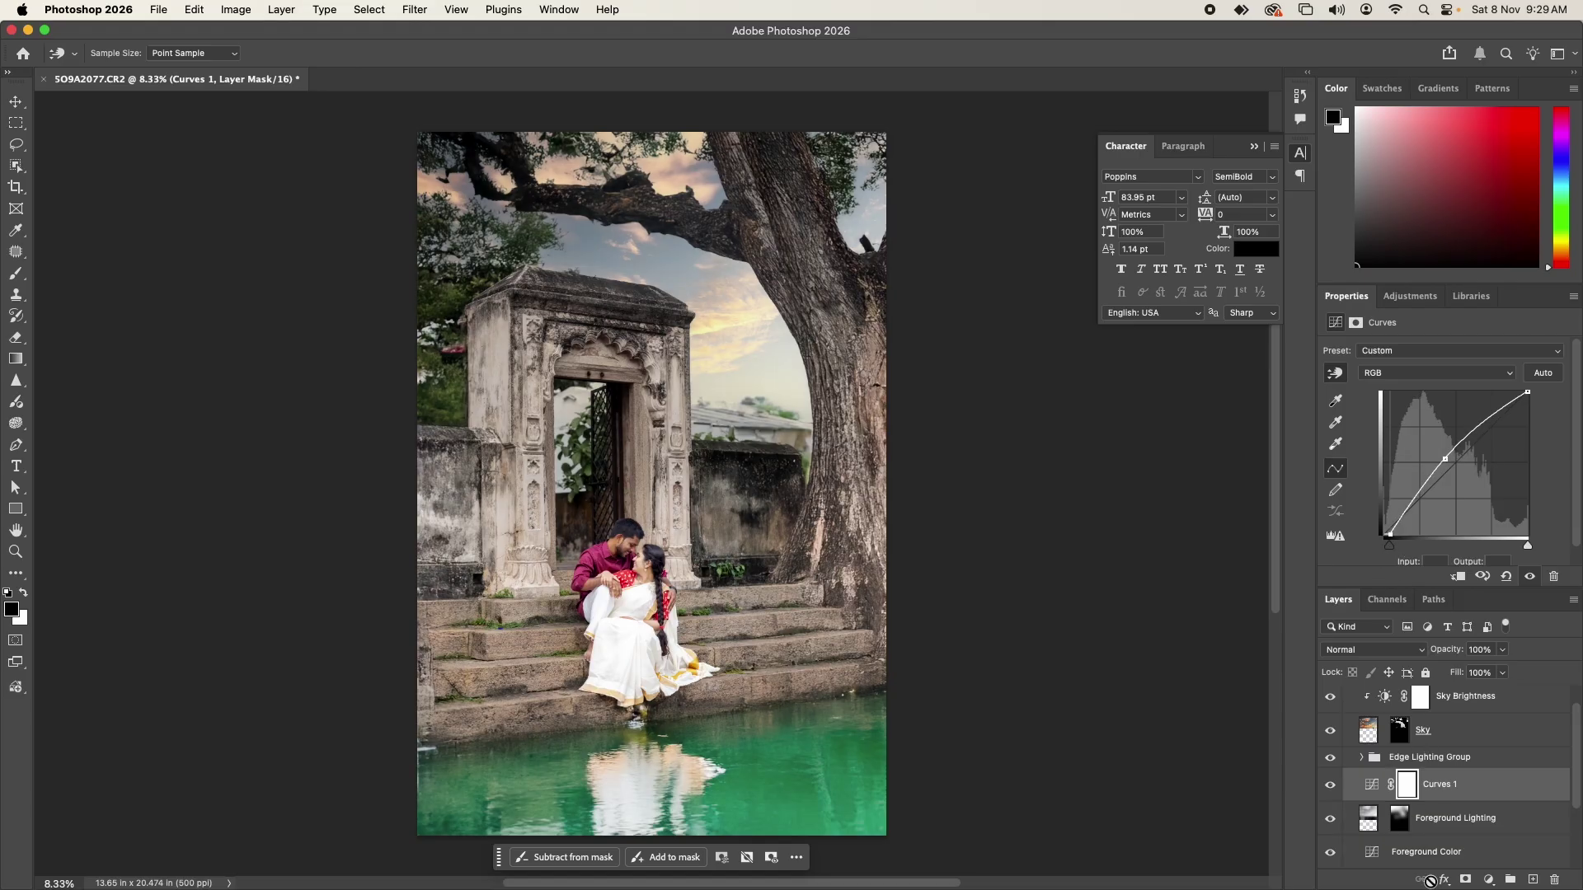
pyautogui.press('super+i')
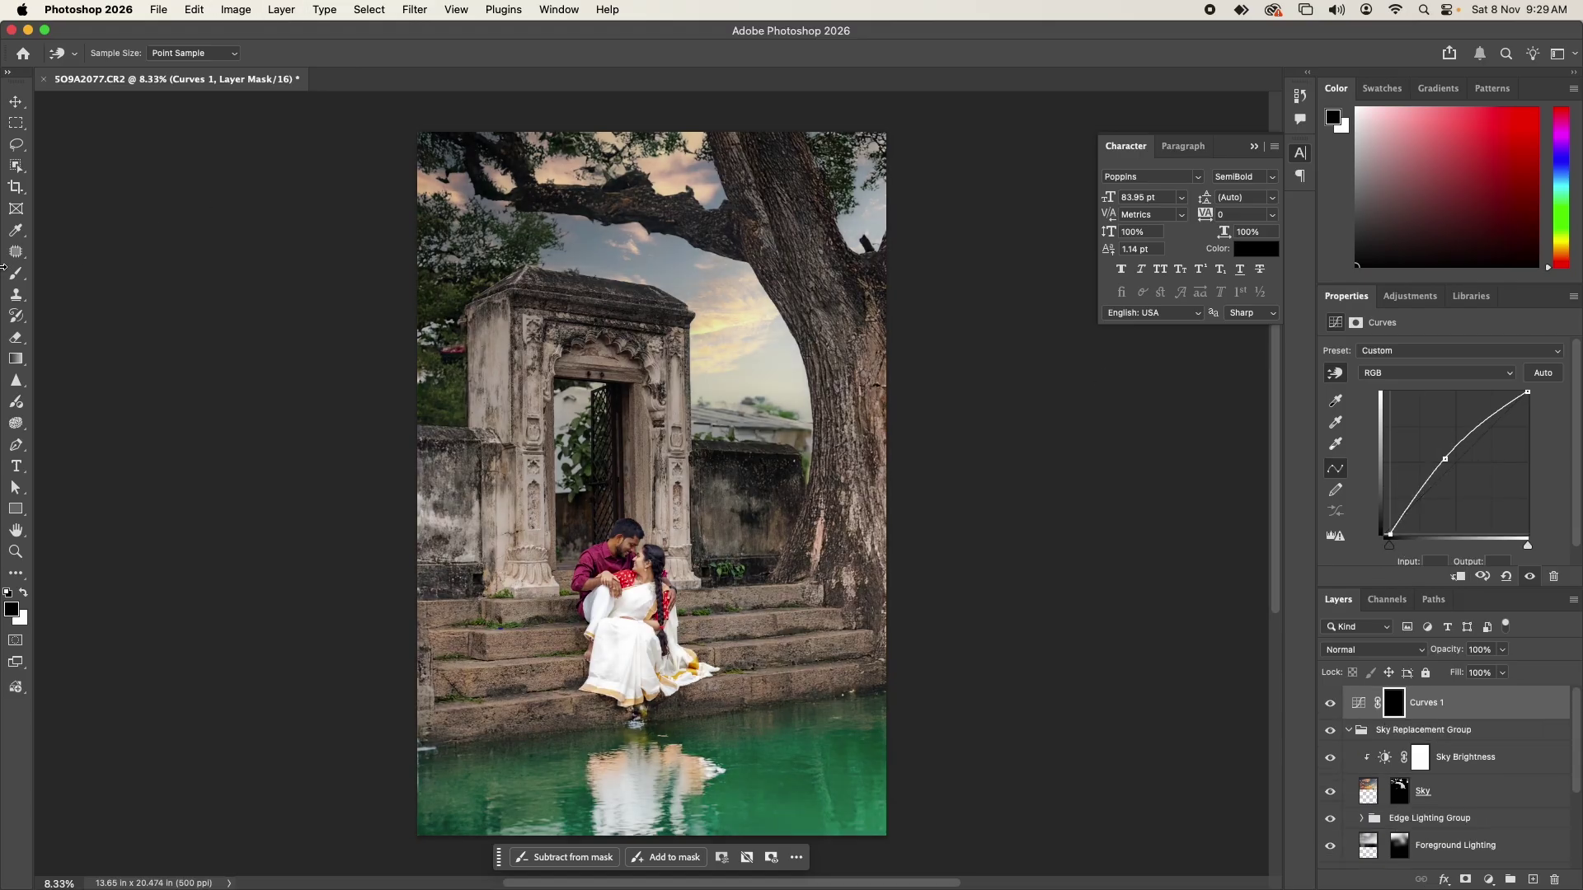
pyautogui.click(16, 273)
pyautogui.click(23, 592)
pyautogui.press(']')
pyautogui.press(']')
pyautogui.press(']')
pyautogui.click(581, 515)
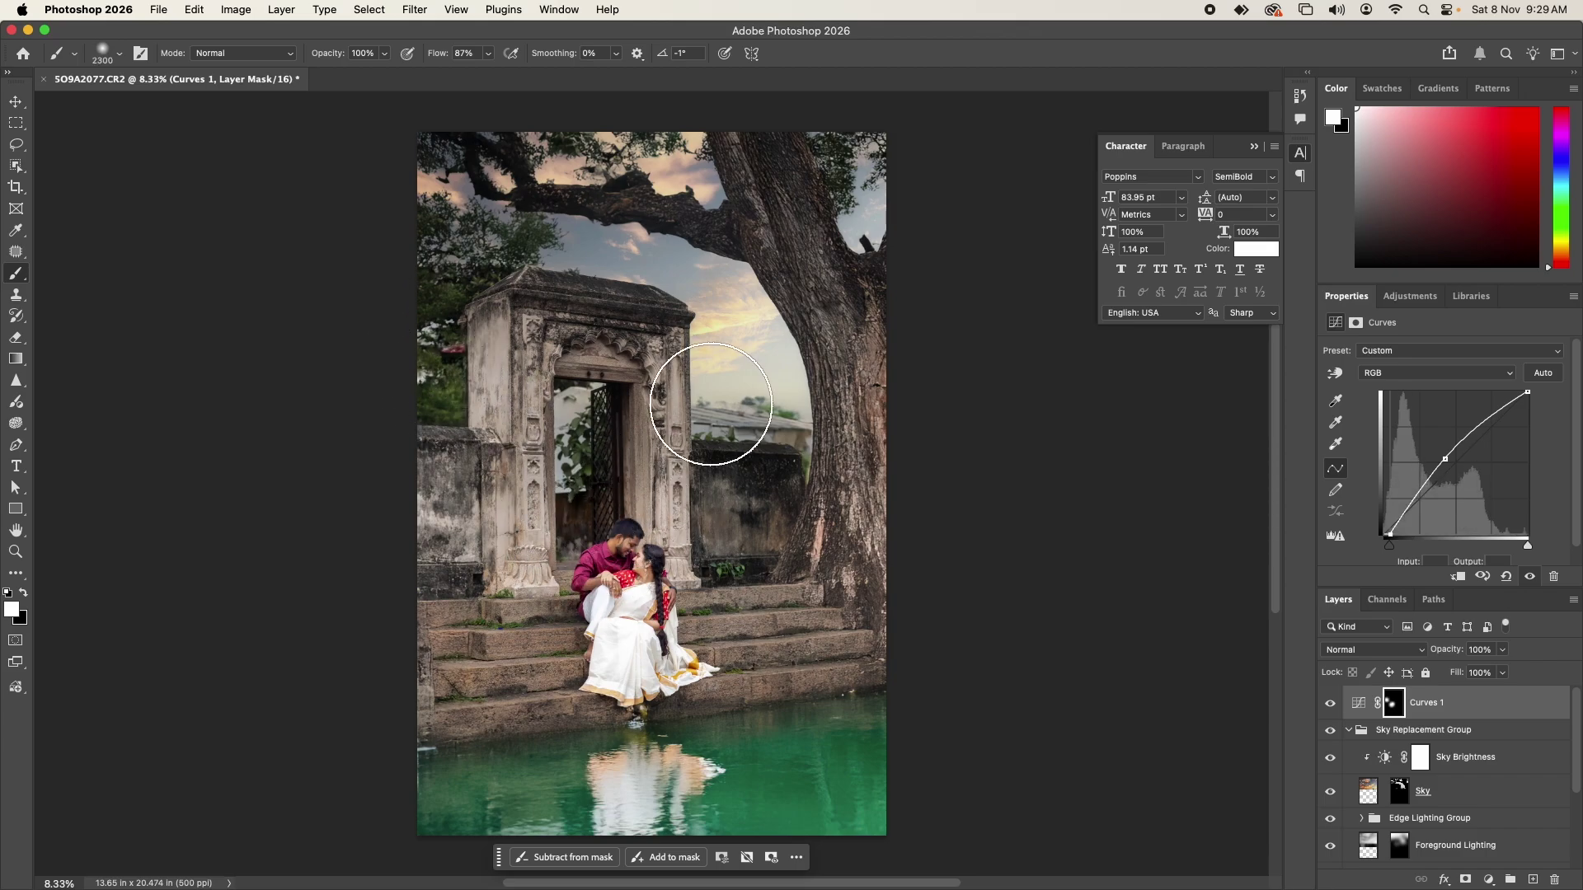
pyautogui.moveTo(711, 404); pyautogui.dragTo(752, 405)
# Step: Compare the image with and without Curves, then view it full-screen
pyautogui.click(1330, 703)
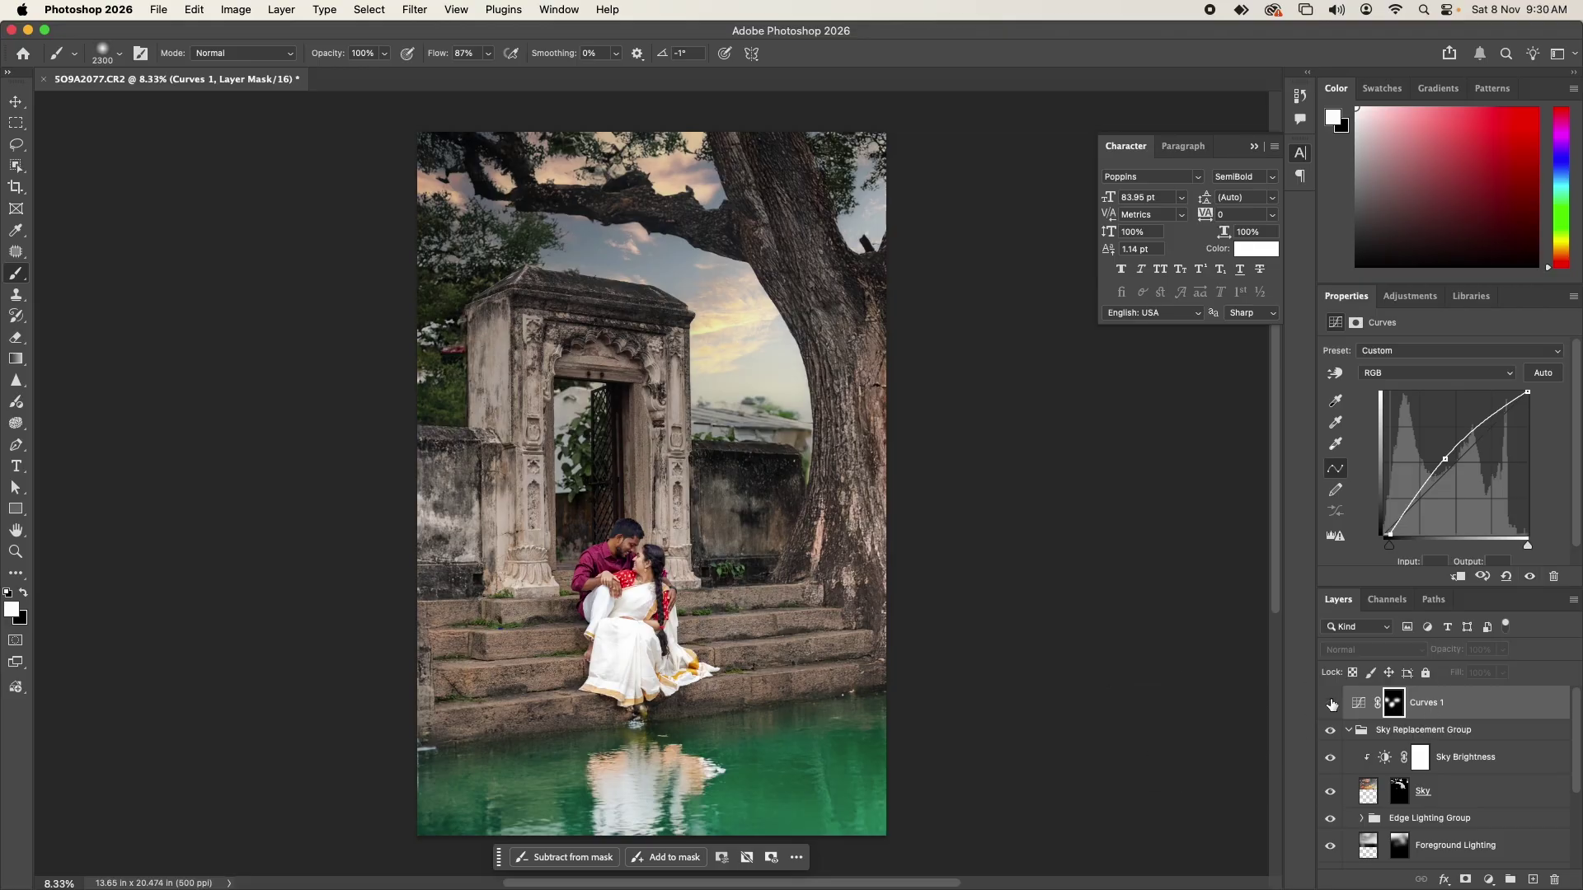
pyautogui.click(1332, 704)
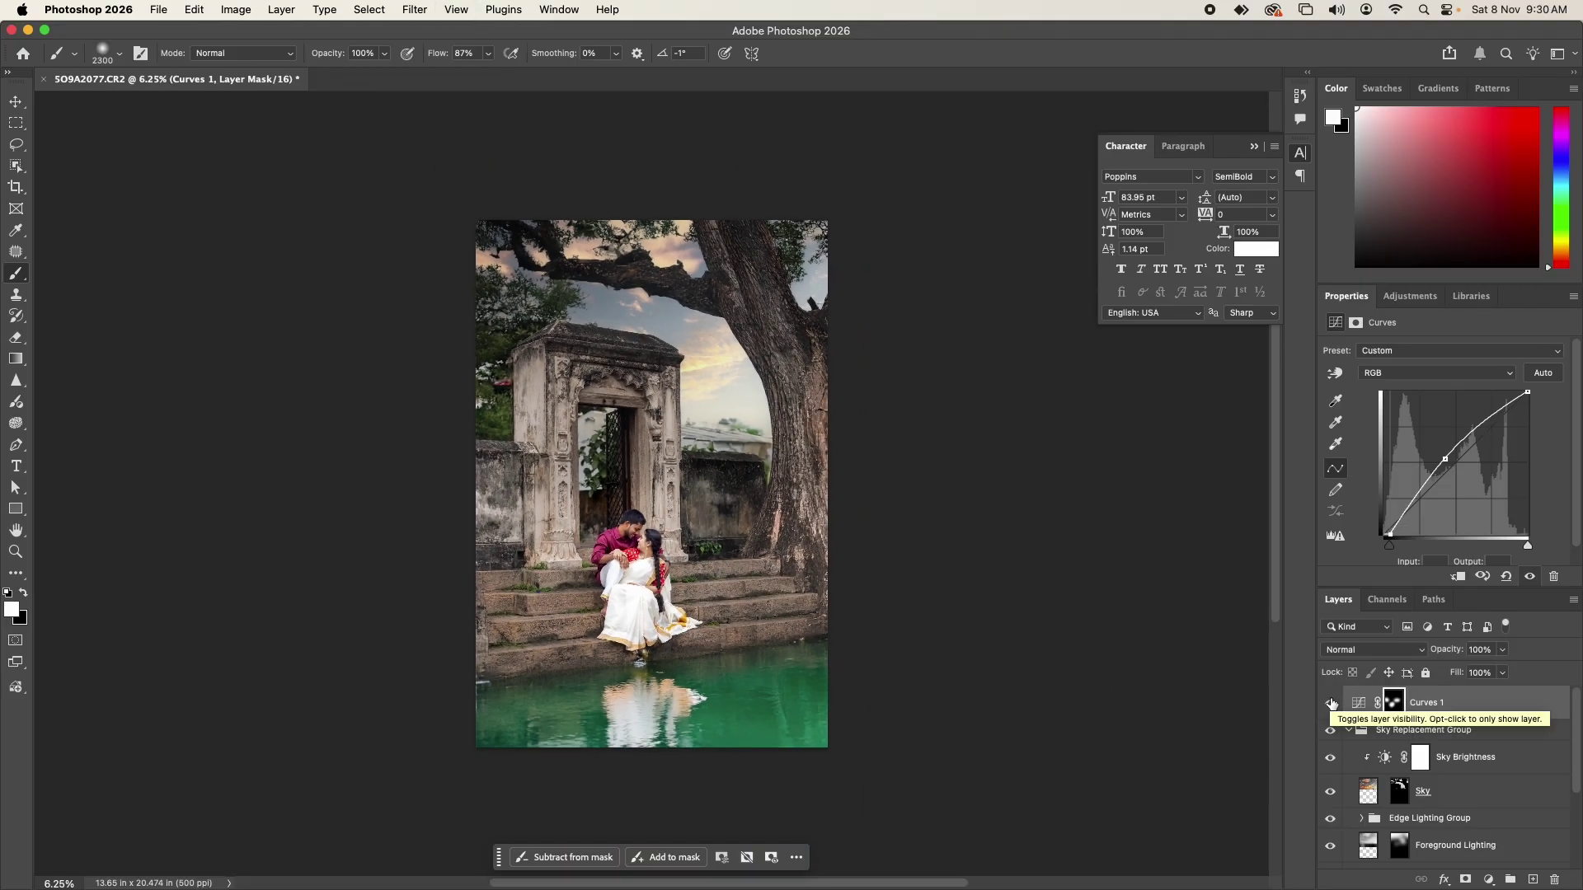
pyautogui.press('Tab')
pyautogui.press('super+minus')
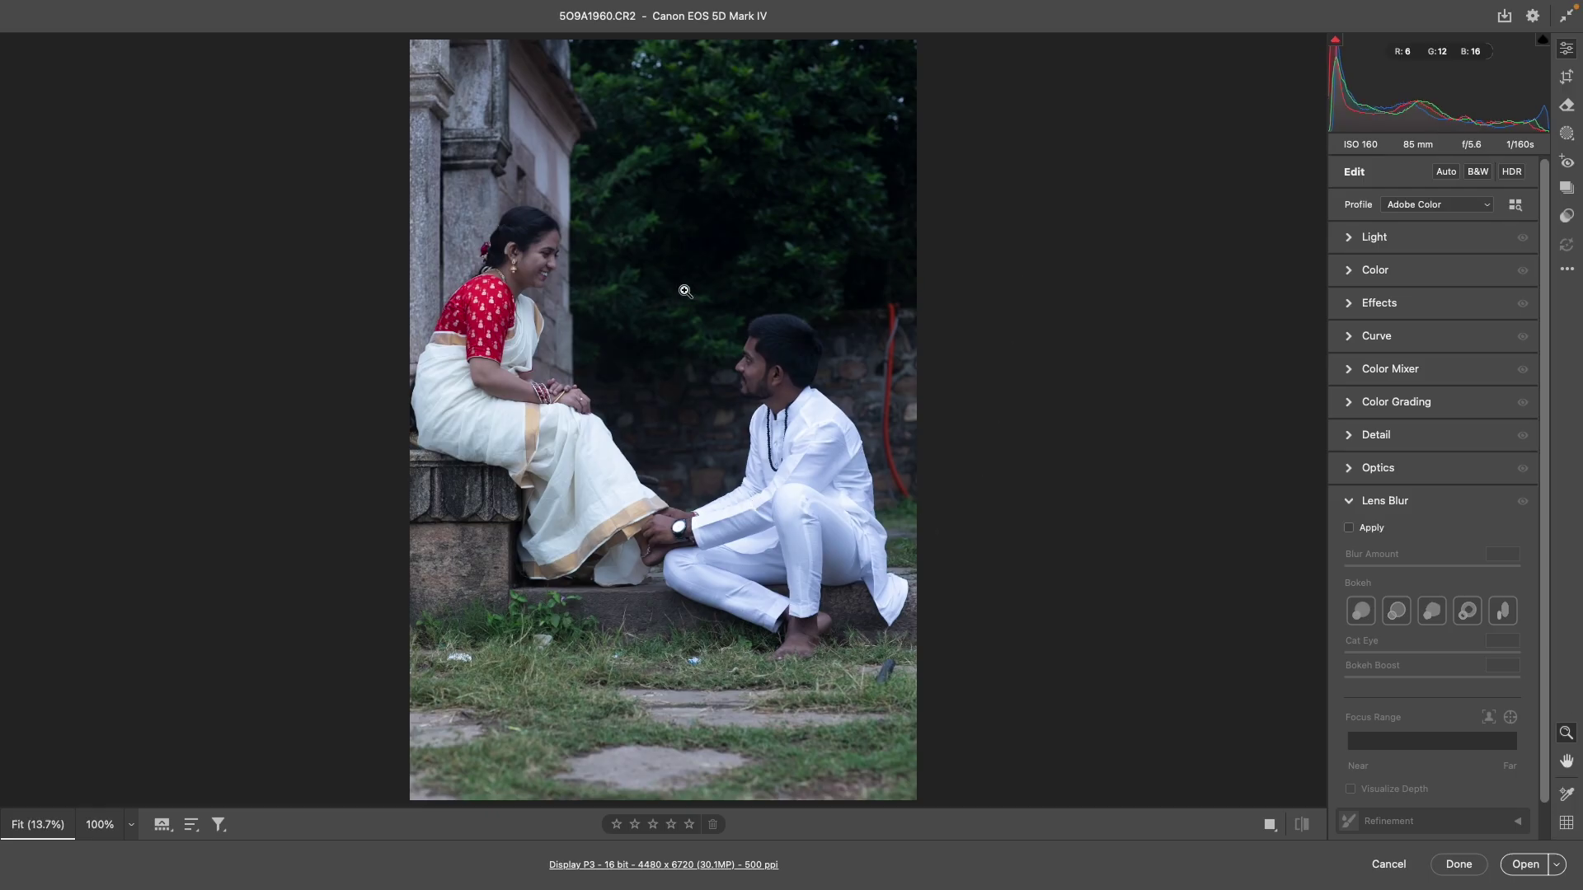
# Step: Apply Auto tone to the seated couple photo and review the light values
pyautogui.scroll(5, 653, 285)
pyautogui.scroll(5, 806, 399)
pyautogui.scroll(5, 177, 300)
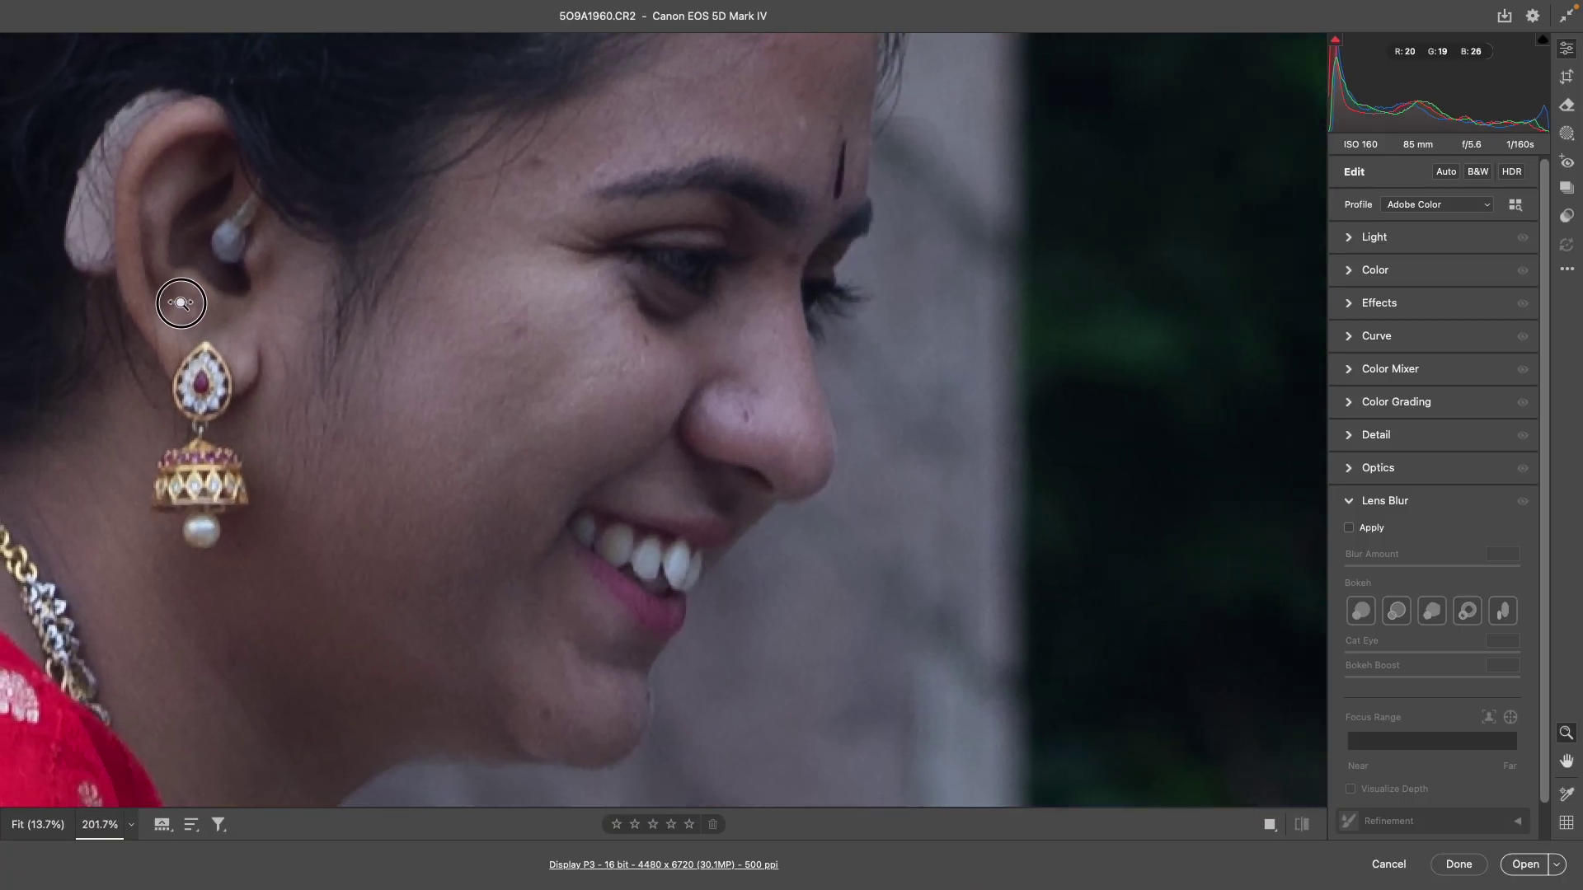
pyautogui.click(1447, 175)
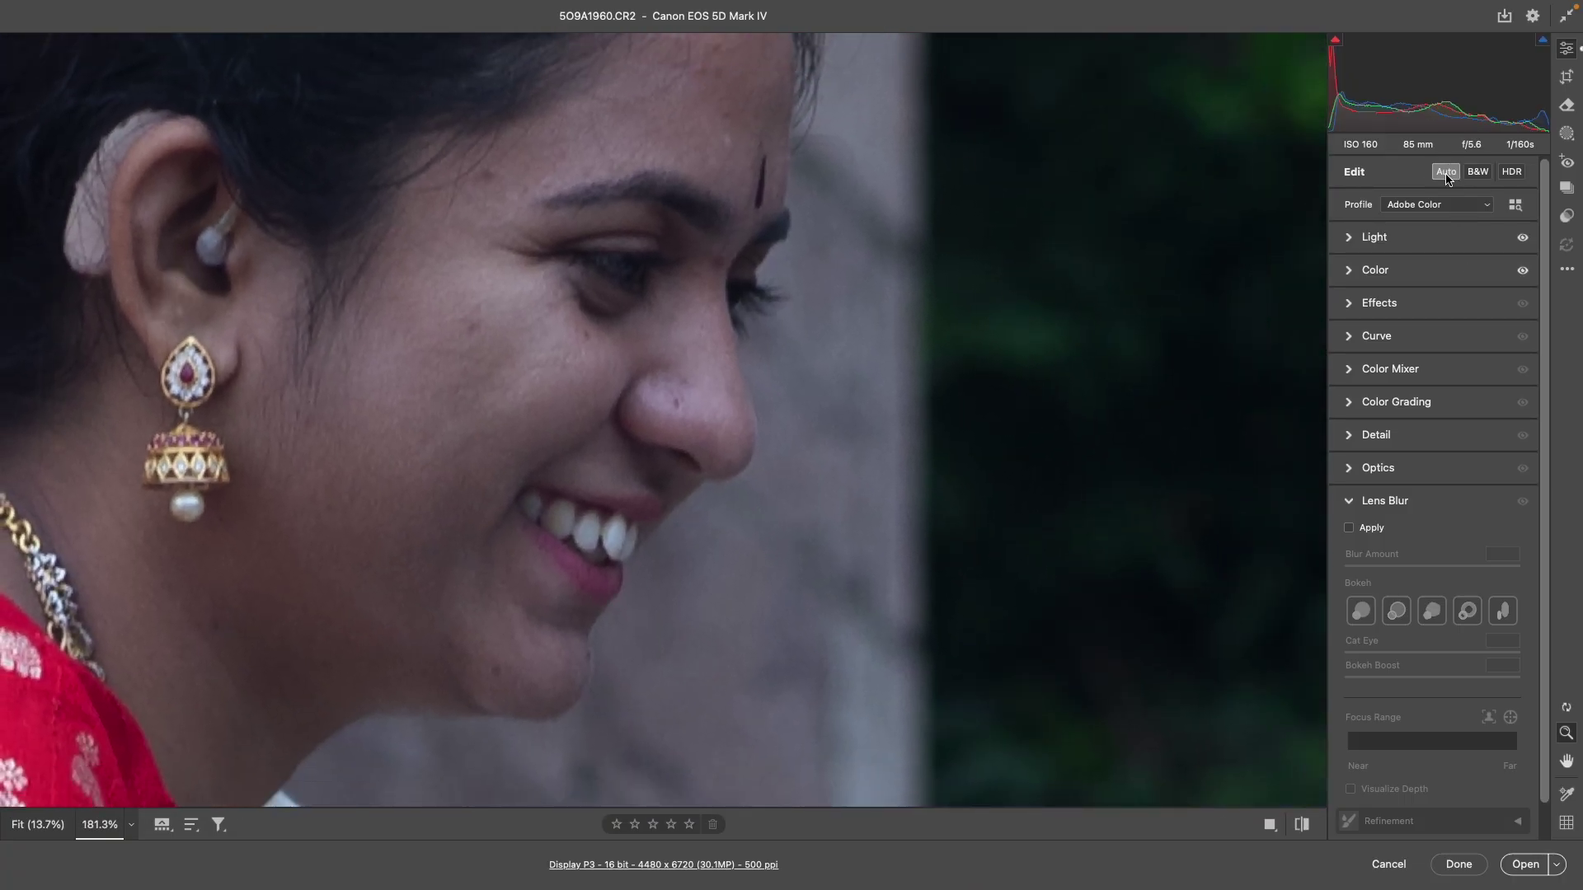
pyautogui.click(1402, 239)
pyautogui.click(1448, 277)
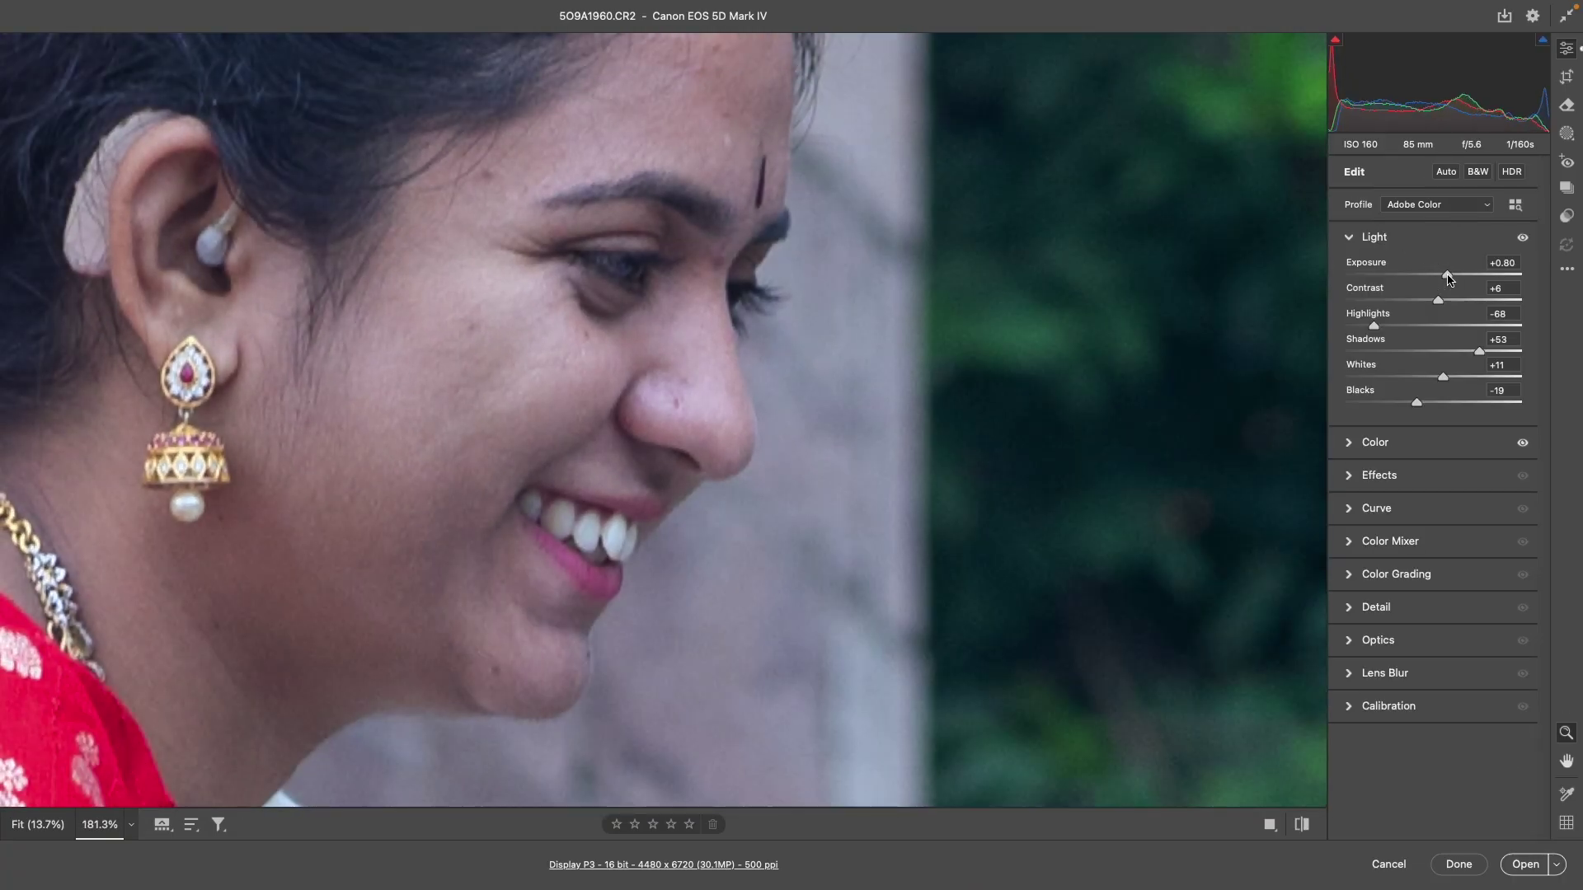
# Step: Set the colour Temperature to 4500 and Tint to +8
pyautogui.click(1444, 446)
pyautogui.click(1395, 338)
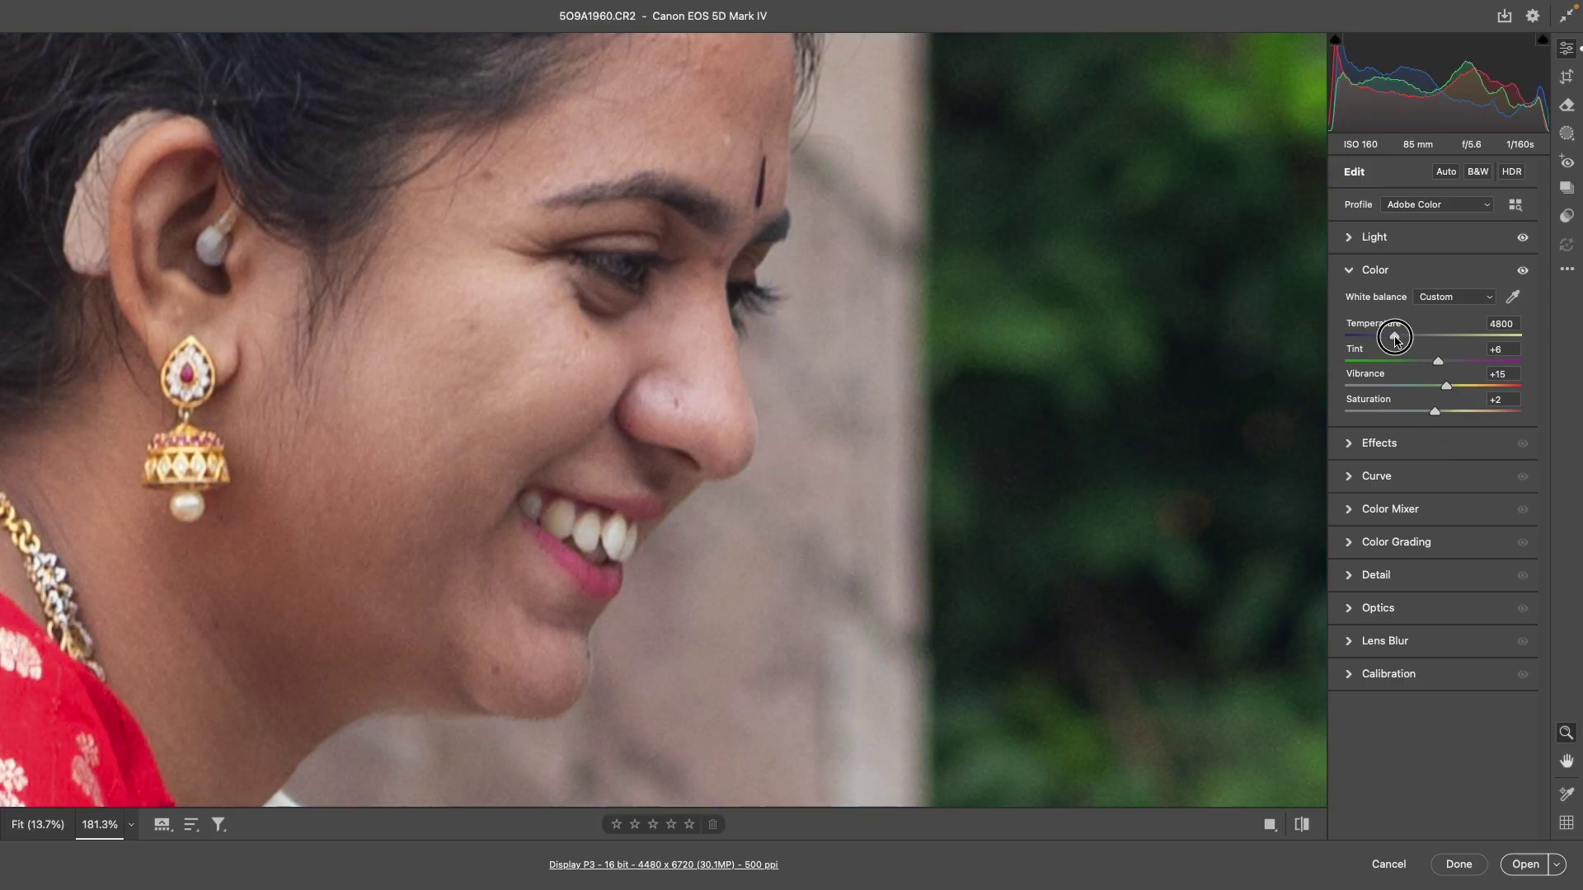
pyautogui.click(1513, 296)
pyautogui.click(591, 539)
pyautogui.press('z')
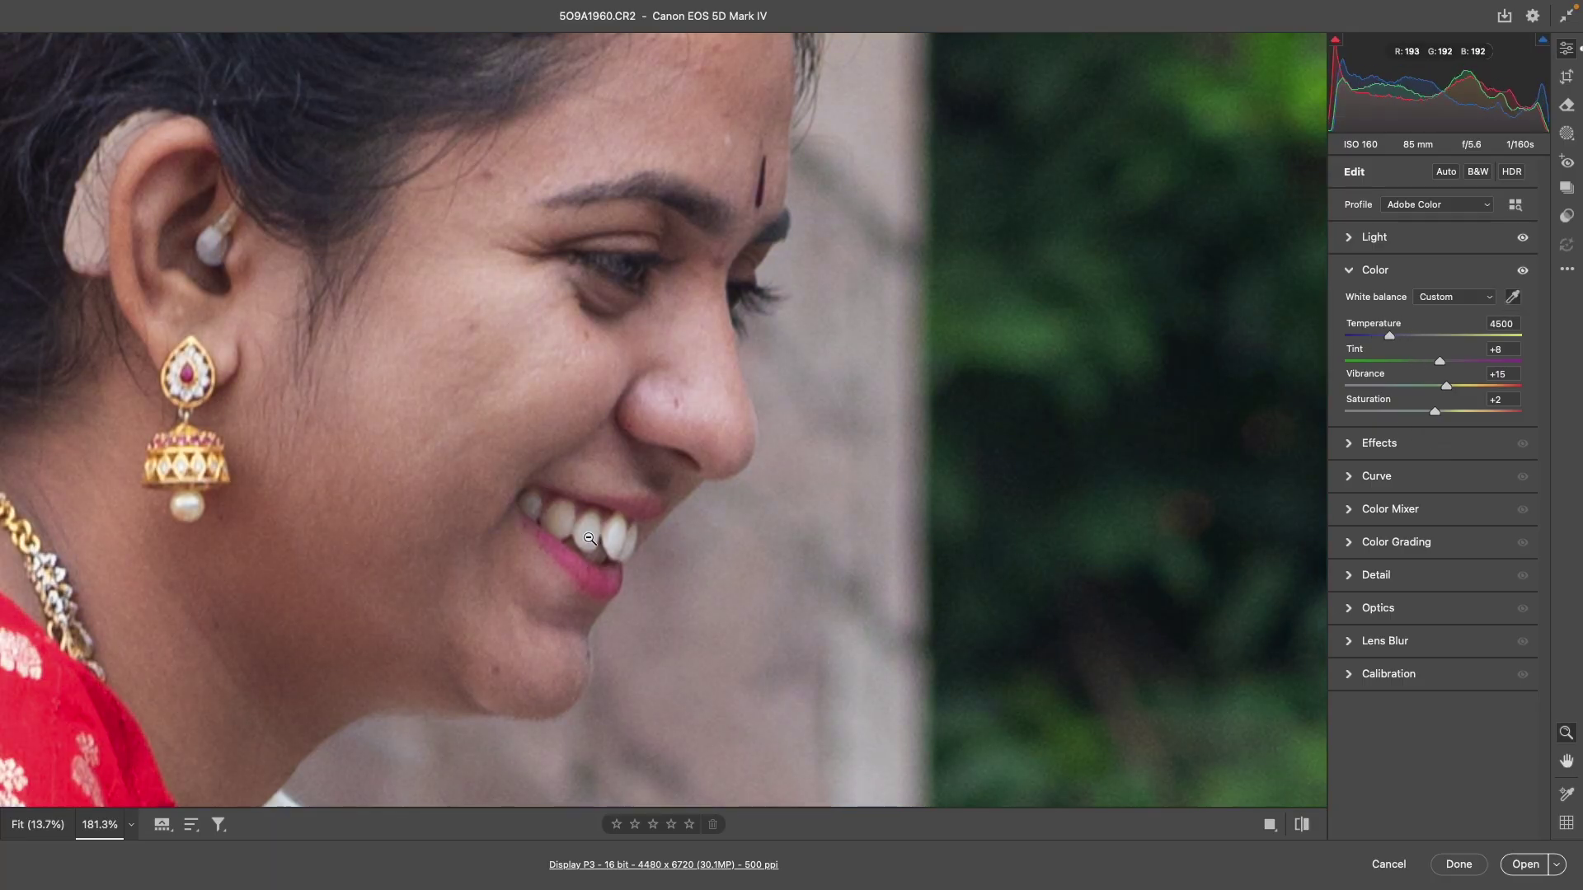
pyautogui.keyDown('alt'); pyautogui.click(590, 539); pyautogui.keyUp('alt')
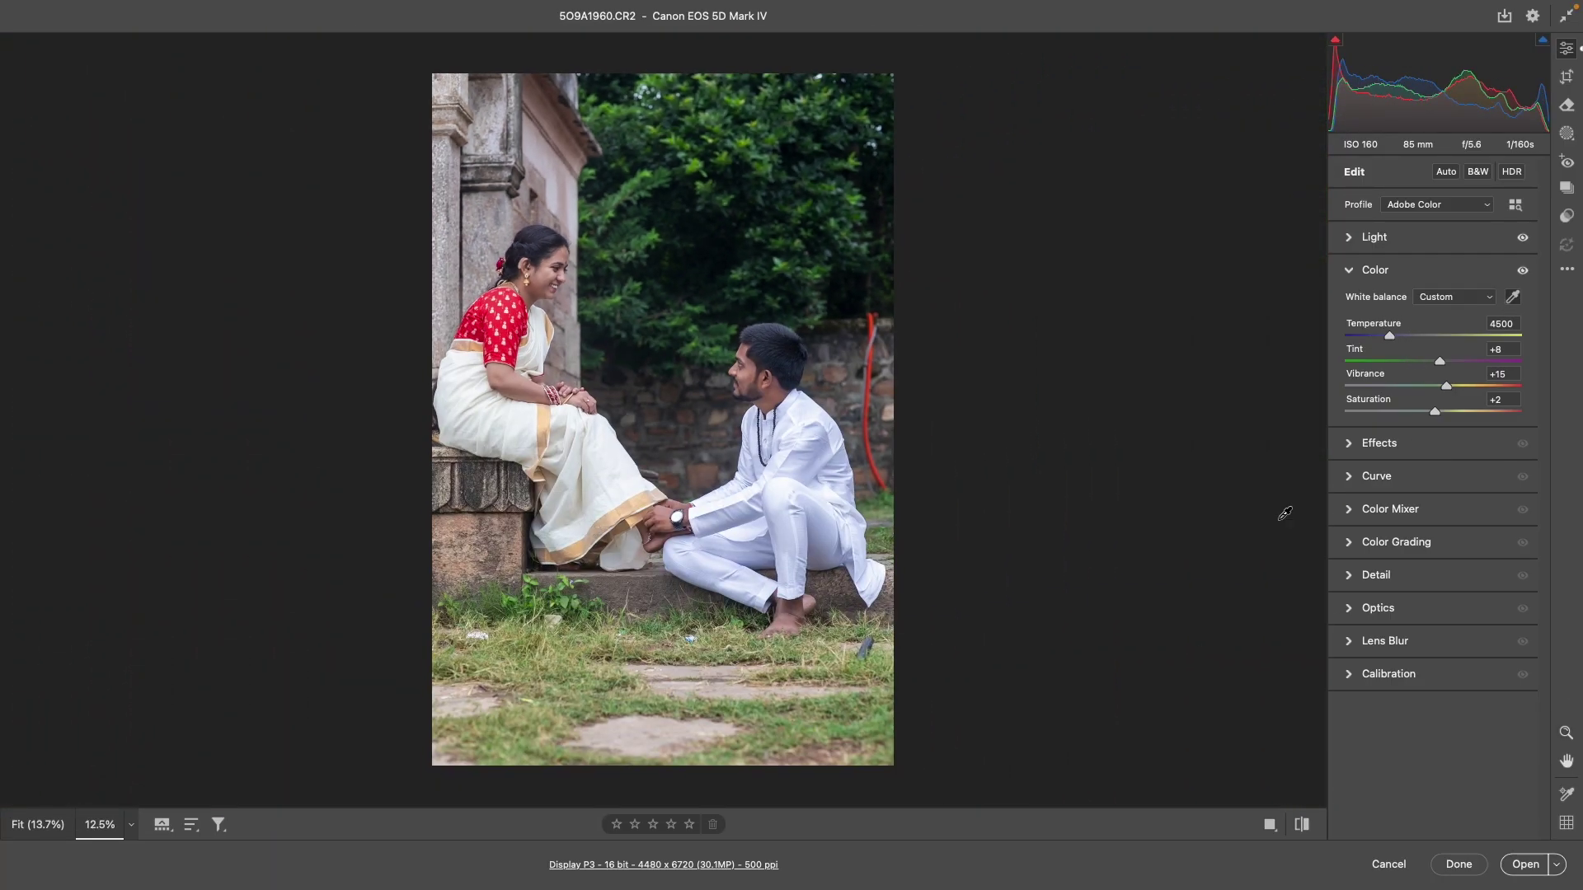
pyautogui.click(1373, 236)
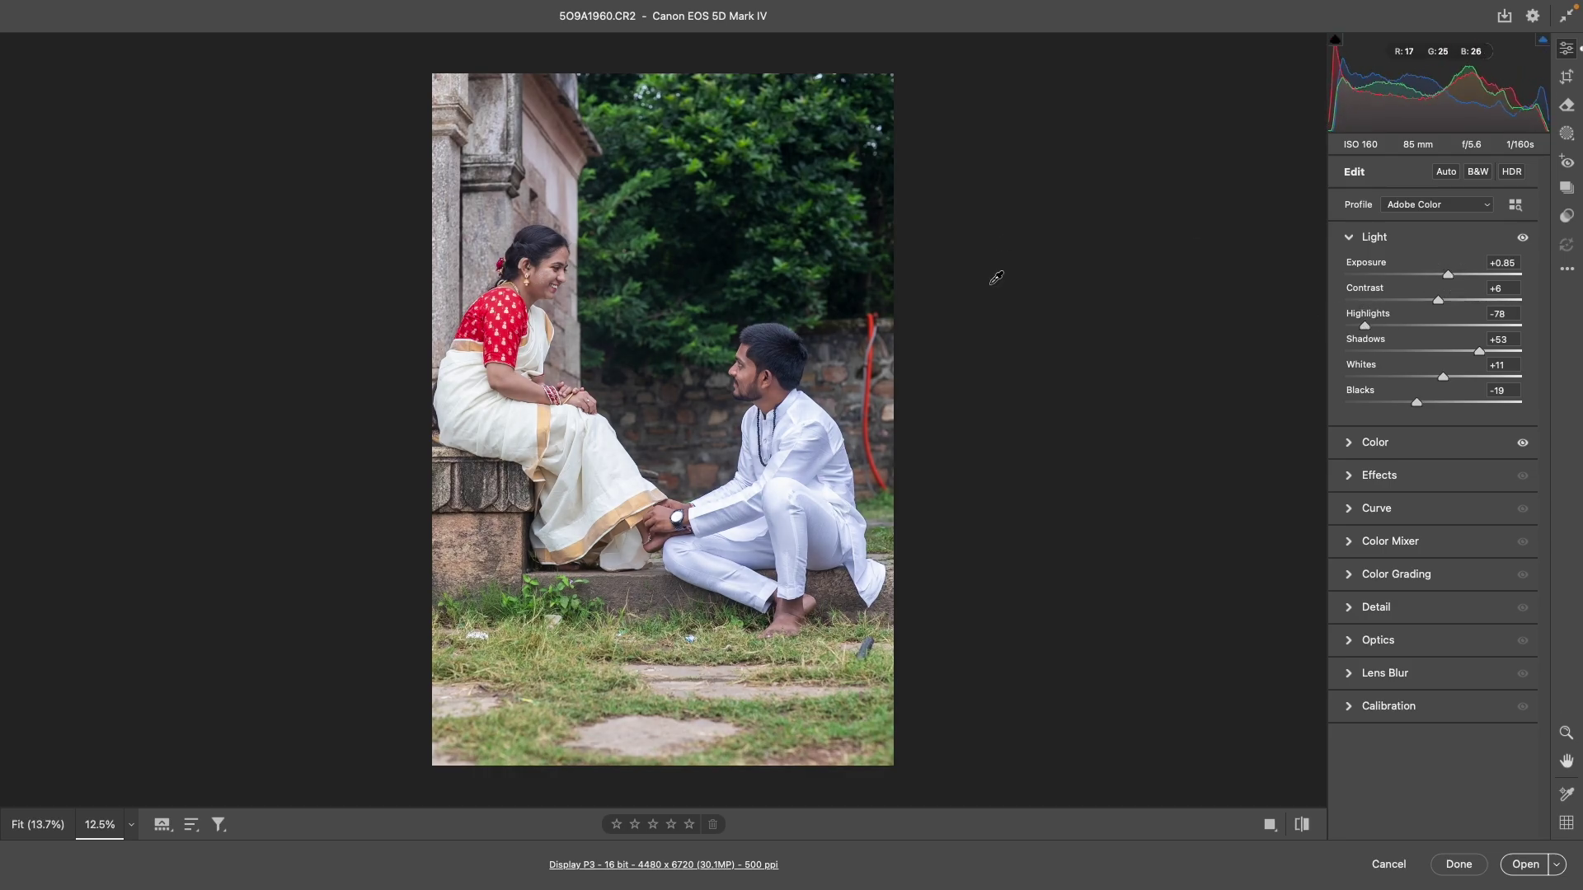
# Step: Warm the colour temperature to 5100 while zooming in on the couple's faces
pyautogui.click(1399, 441)
pyautogui.moveTo(1389, 335); pyautogui.dragTo(1399, 335)
pyautogui.press('z')
pyautogui.moveTo(541, 272)
pyautogui.mouseDown()
pyautogui.moveTo(746, 425)
pyautogui.moveTo(566, 311)
pyautogui.mouseUp()
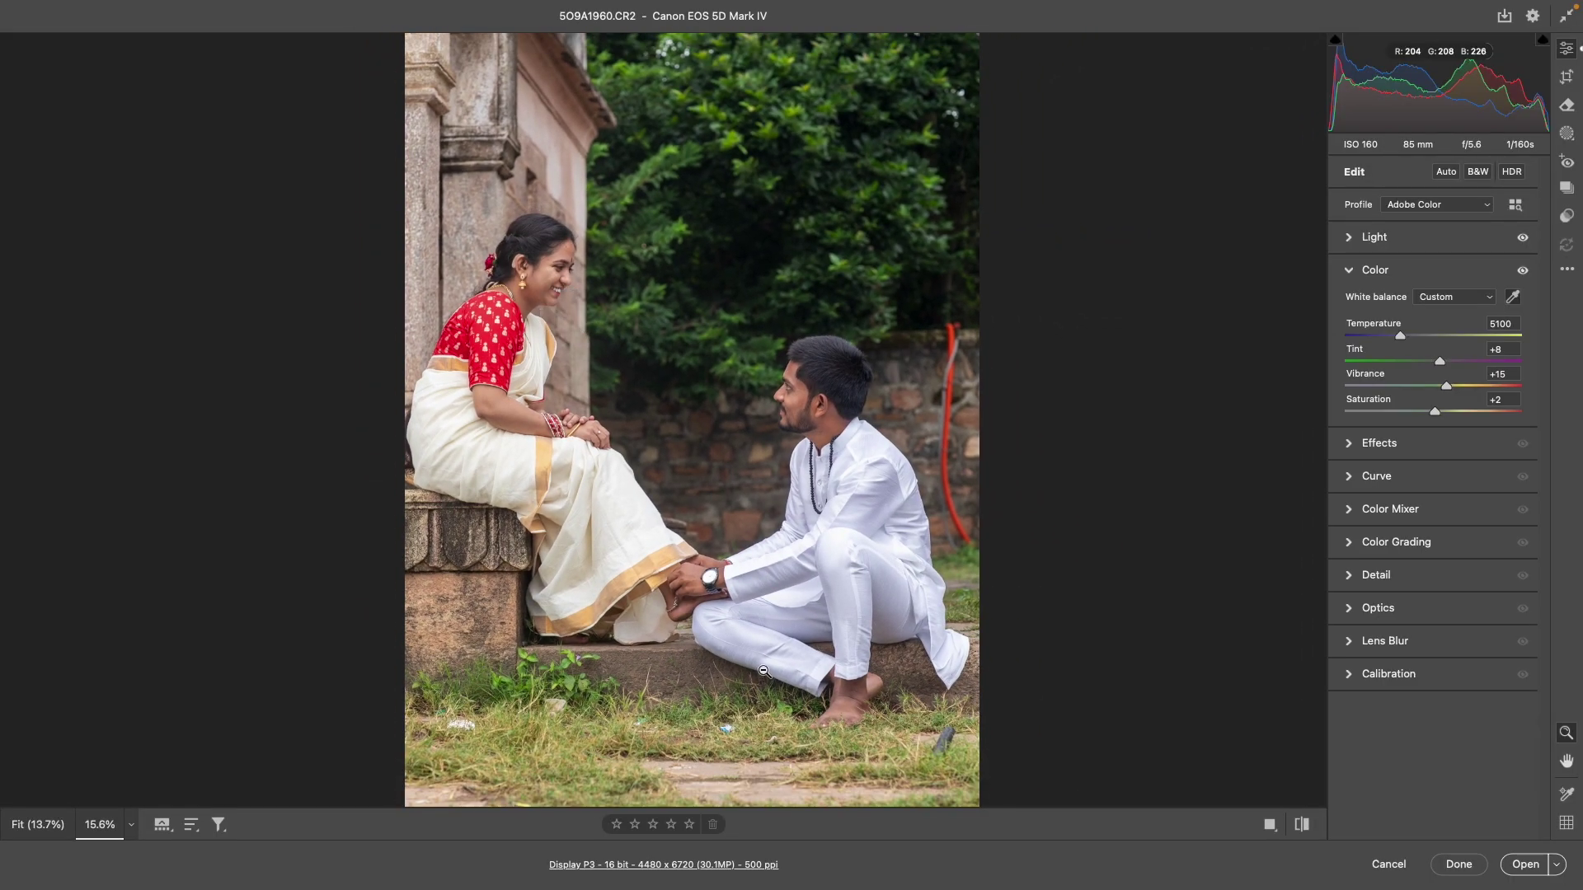
pyautogui.moveTo(827, 367); pyautogui.dragTo(954, 520)
# Step: Set blacks -16, whites -38, exposure +1.25, highlights -100 and shadows +19
pyautogui.click(1374, 238)
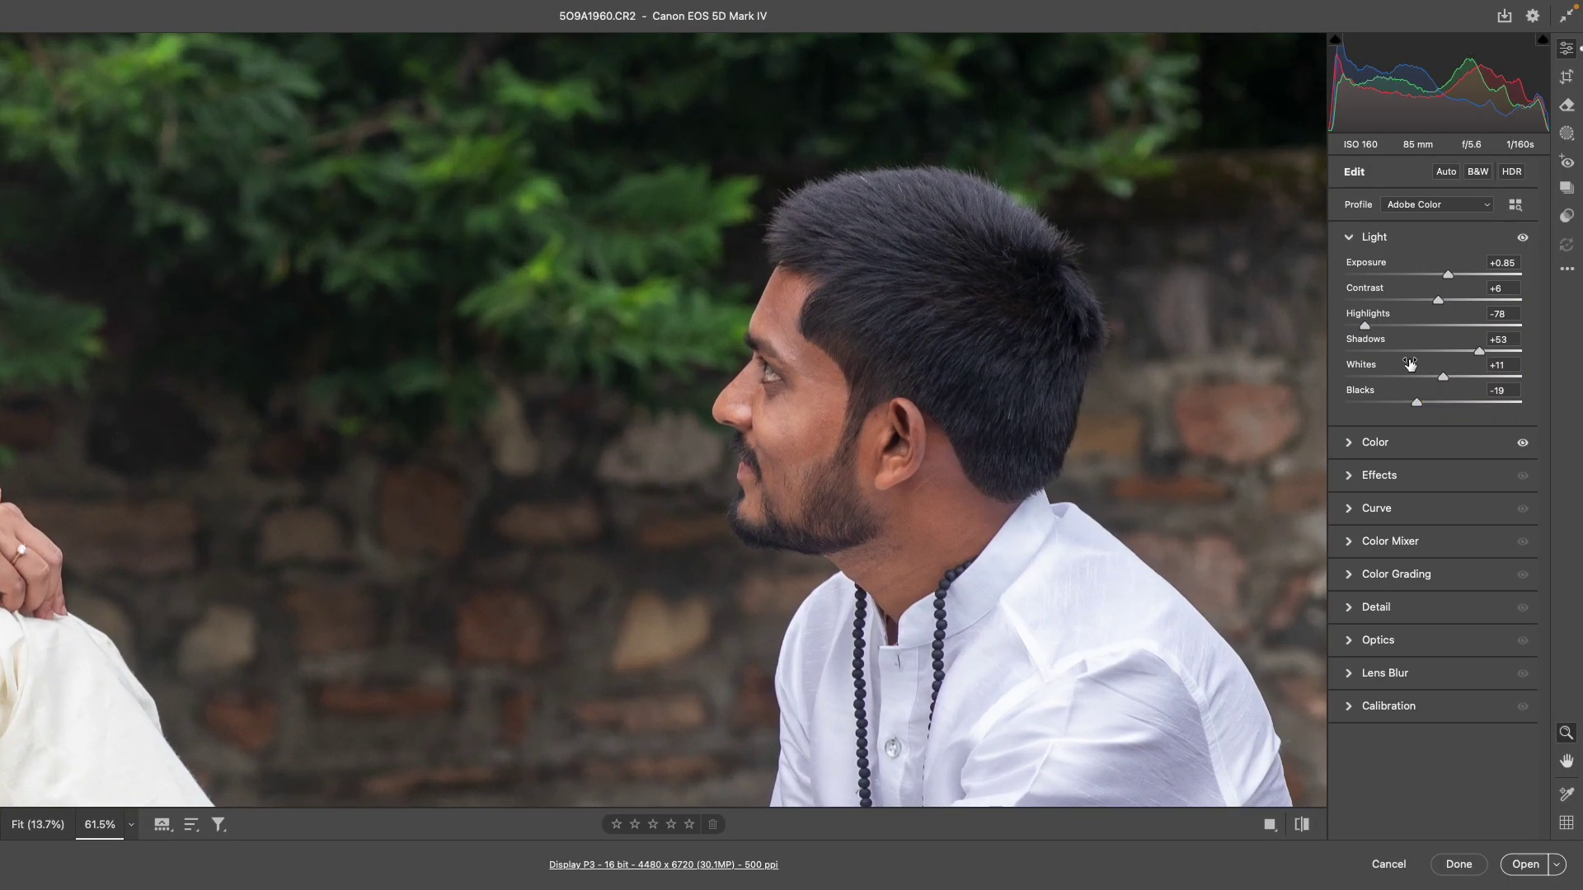
pyautogui.moveTo(1415, 406); pyautogui.dragTo(1419, 404)
pyautogui.moveTo(1420, 380); pyautogui.dragTo(1401, 378)
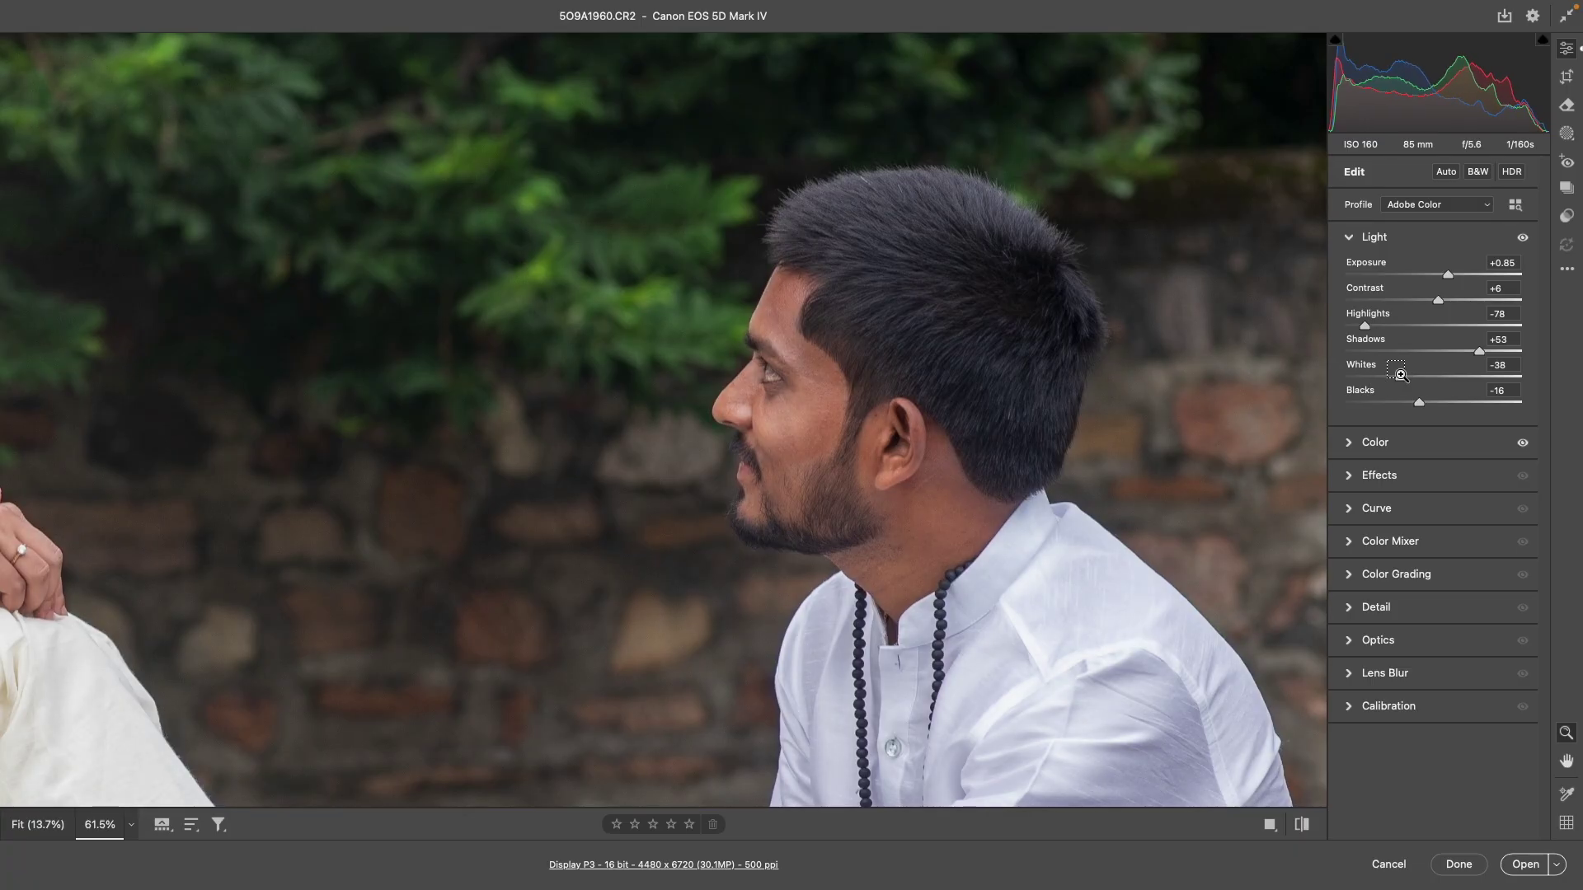
pyautogui.hotkey('ctrl', '-')
pyautogui.moveTo(1451, 276); pyautogui.dragTo(1457, 274)
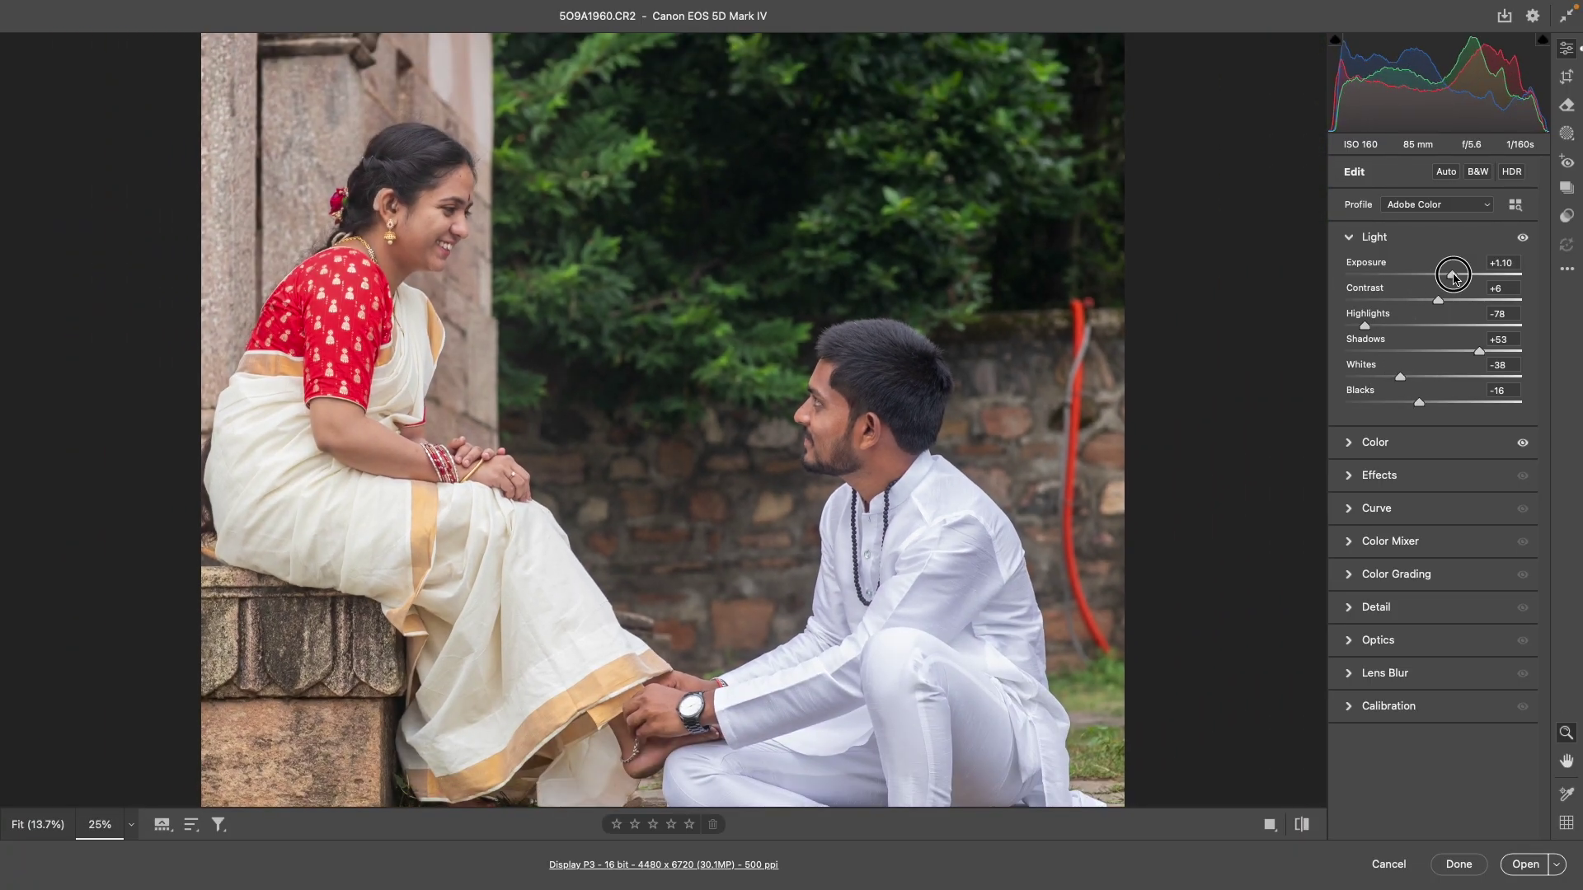
pyautogui.moveTo(1365, 326); pyautogui.dragTo(1344, 326)
pyautogui.moveTo(1479, 351); pyautogui.dragTo(1451, 352)
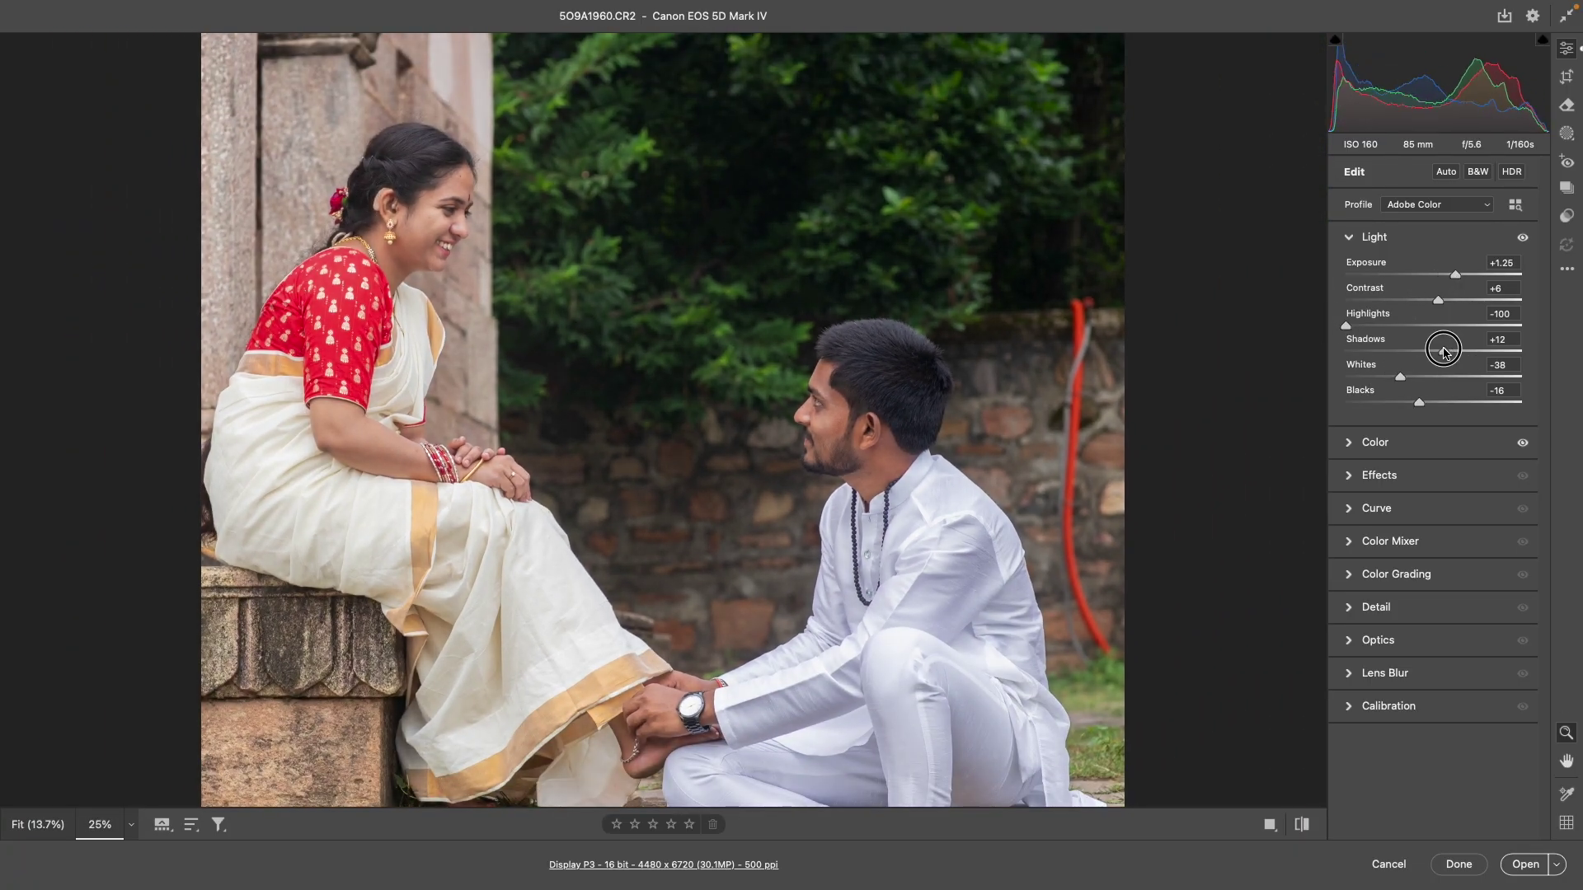
pyautogui.hotkey('ctrl', '-')
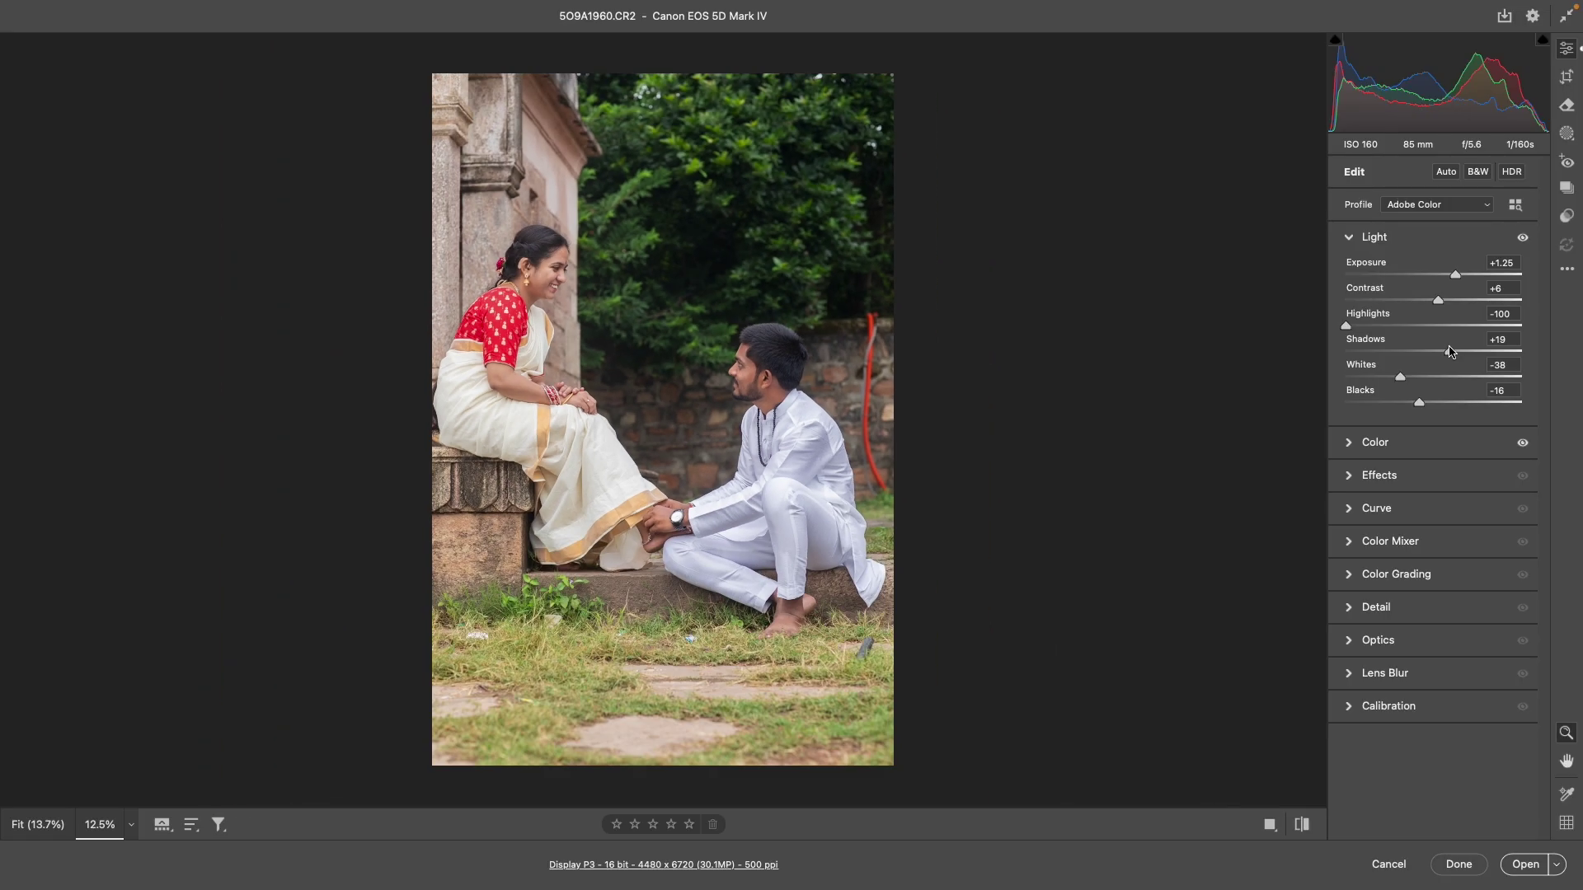
# Step: Inspect the woman's face up close, then compare before and after side by side
pyautogui.click(566, 264)
pyautogui.moveTo(808, 431); pyautogui.dragTo(538, 321)
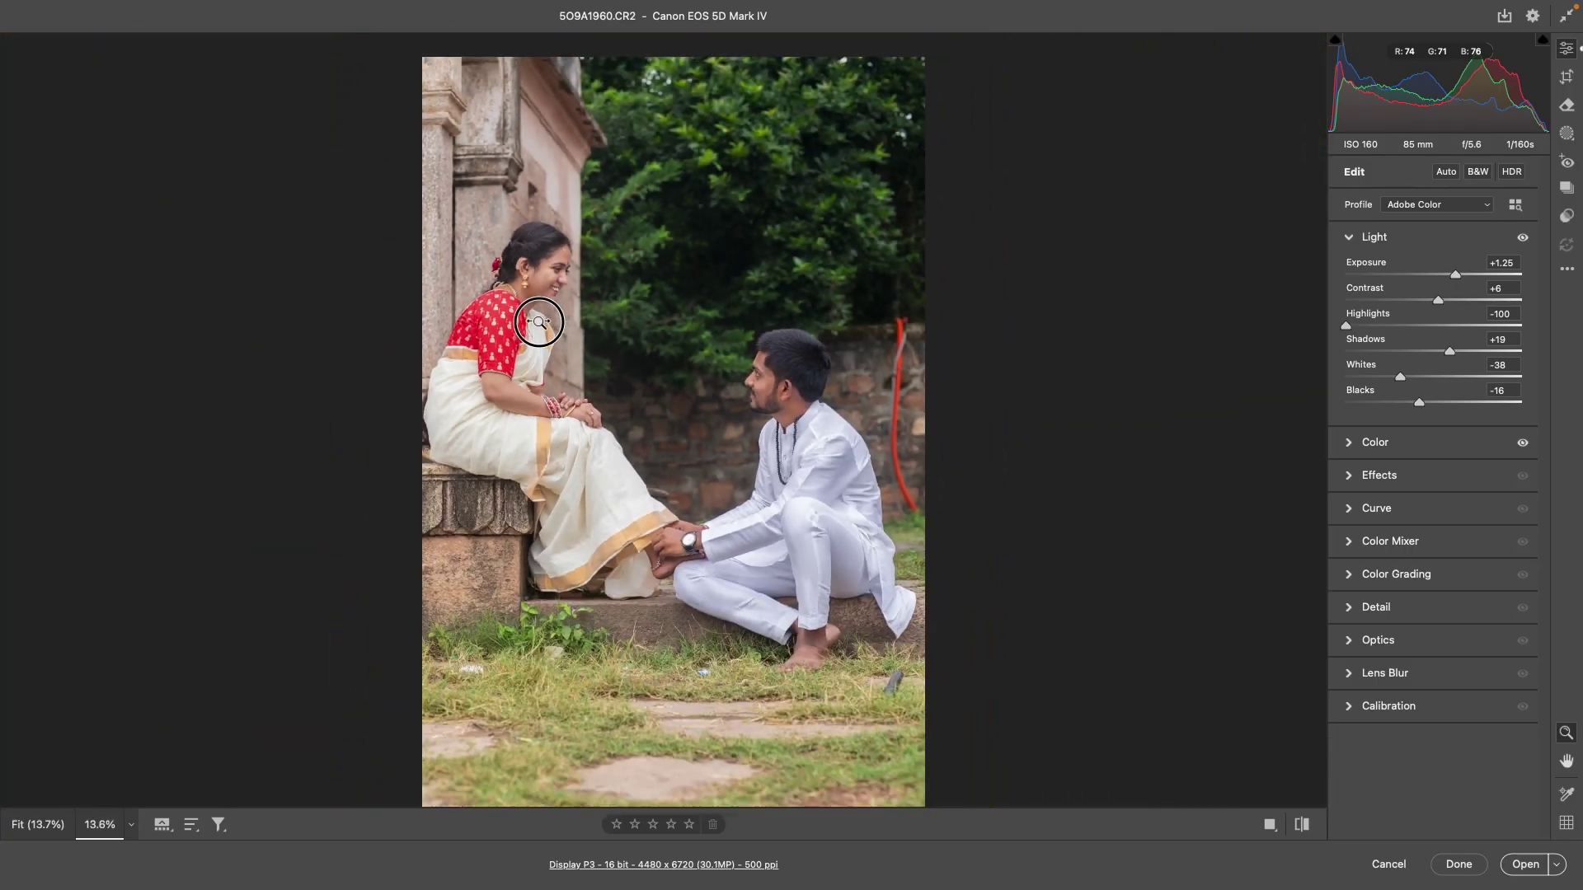
pyautogui.press('q')
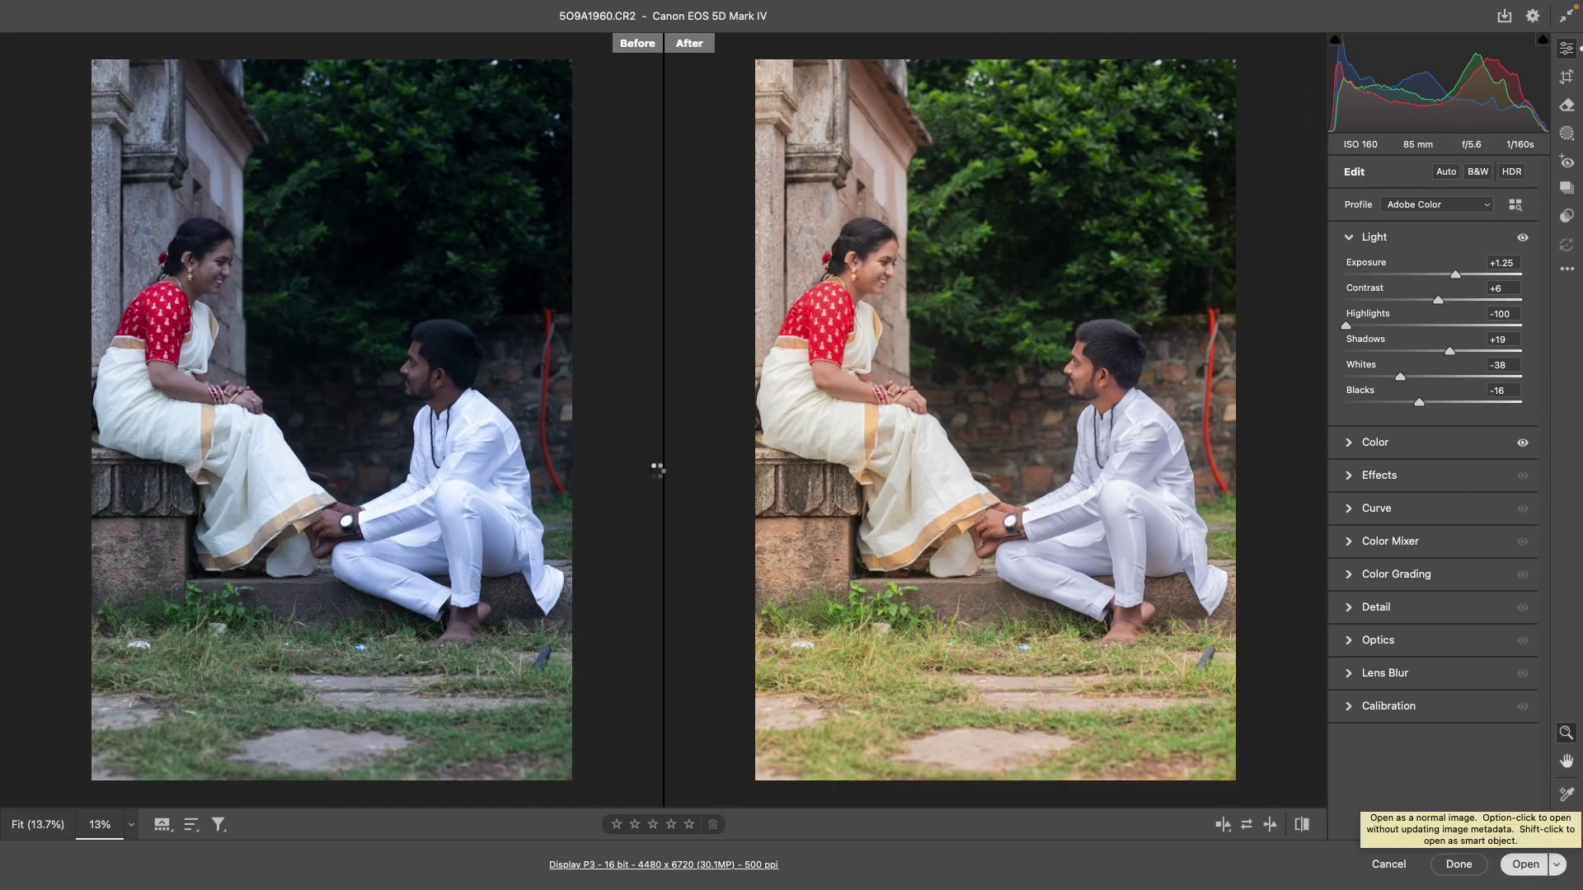
# Step: Turn the crop frame landscape and extend it well past the photo, shifting the photo left
pyautogui.press('c')
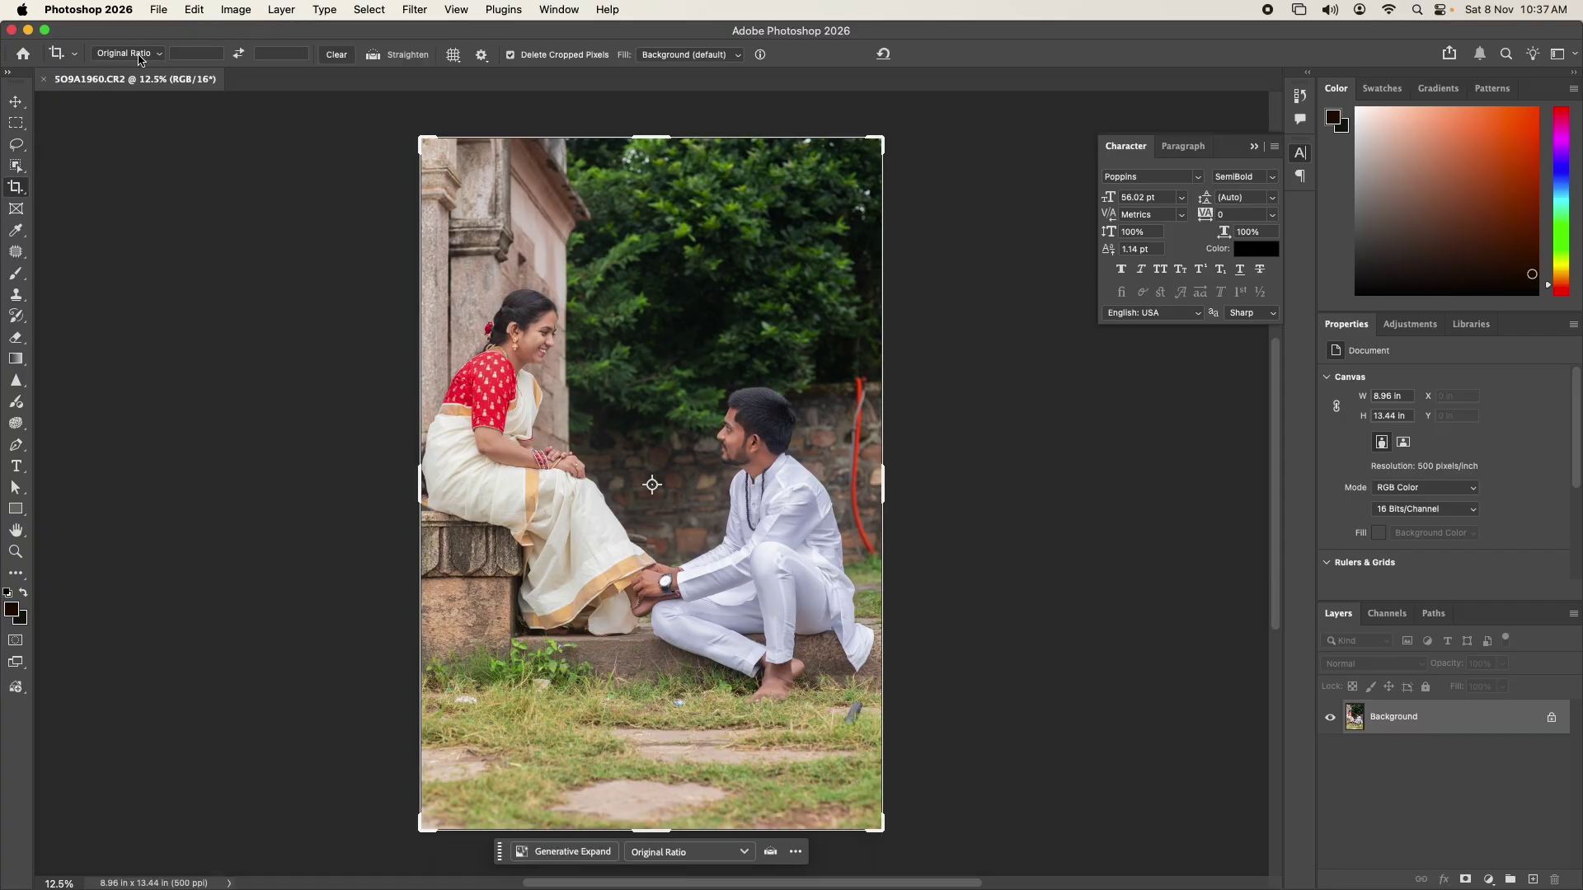
pyautogui.click(237, 56)
pyautogui.moveTo(883, 632); pyautogui.dragTo(1024, 733)
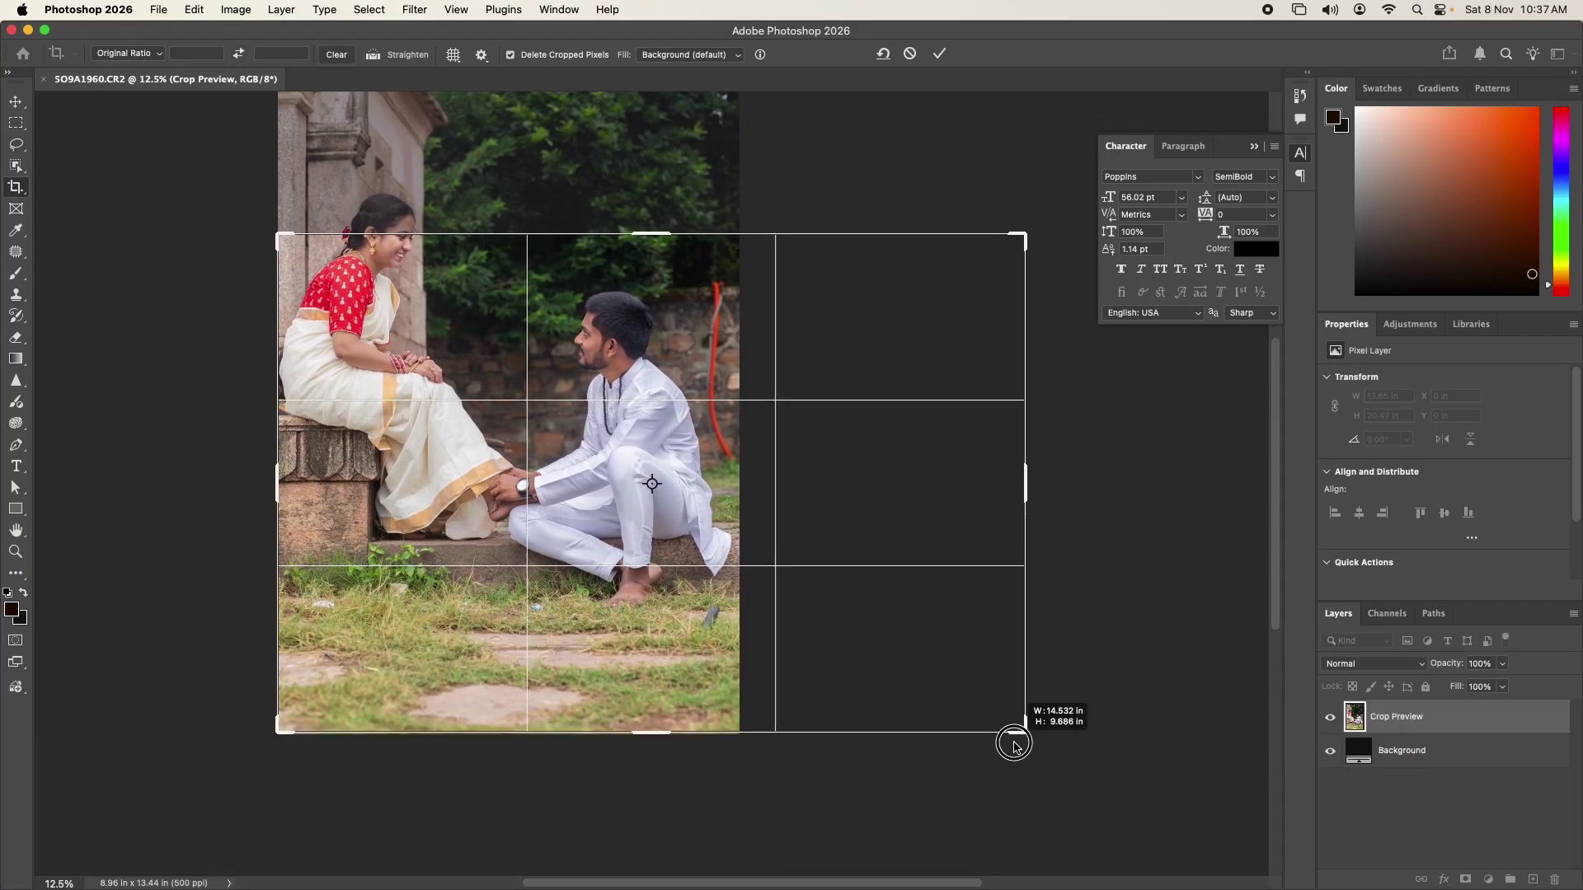
pyautogui.moveTo(660, 259); pyautogui.dragTo(663, 137)
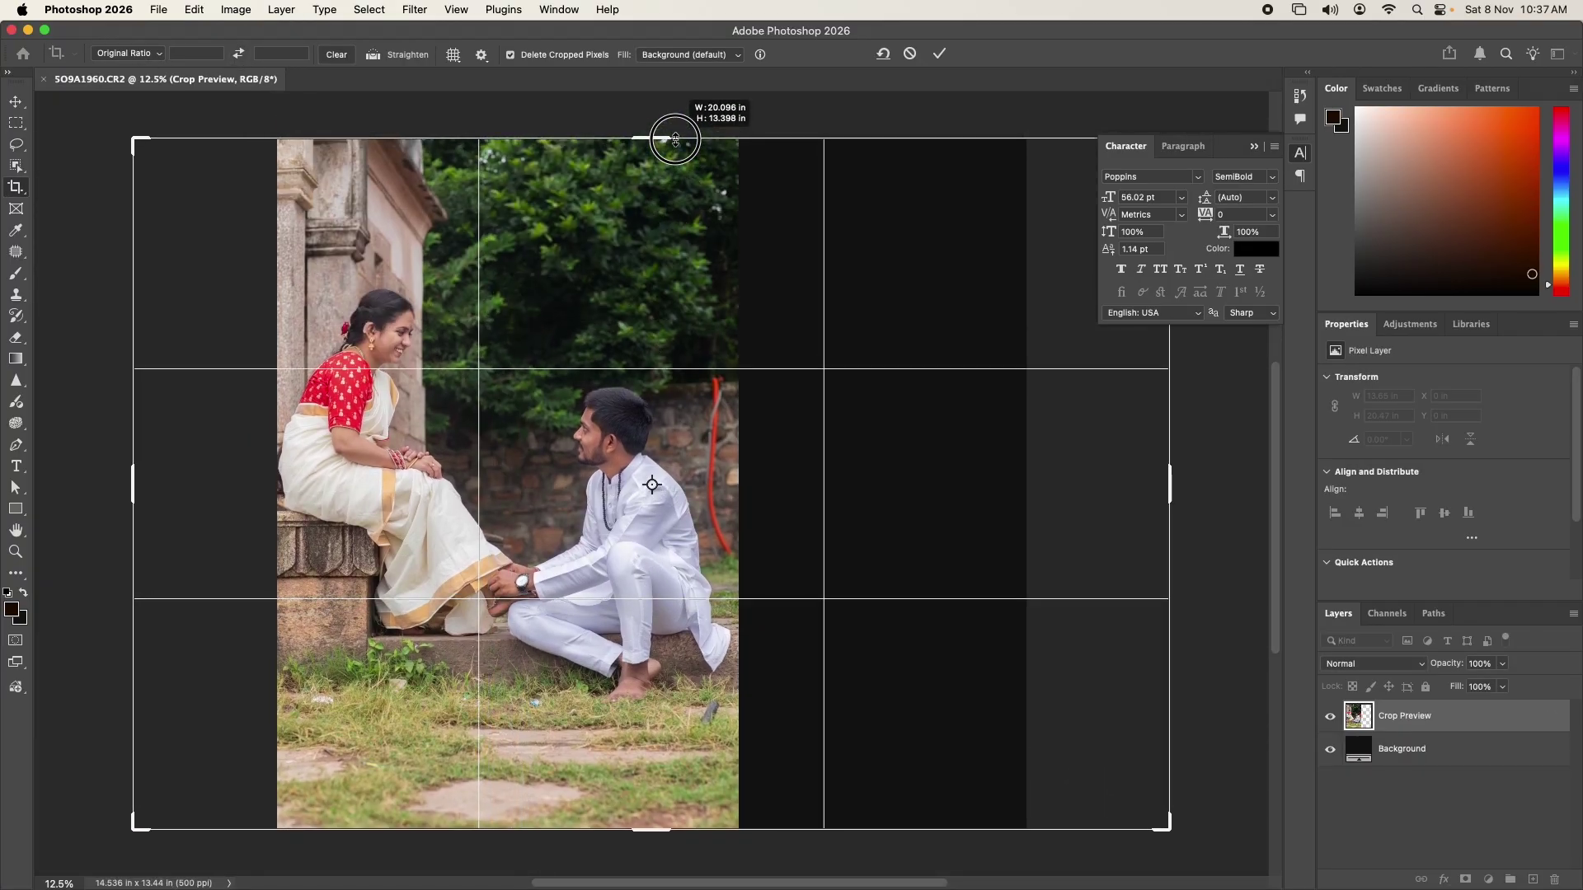
pyautogui.press('super+minus')
pyautogui.press('super+minus')
pyautogui.moveTo(651, 310); pyautogui.dragTo(652, 235)
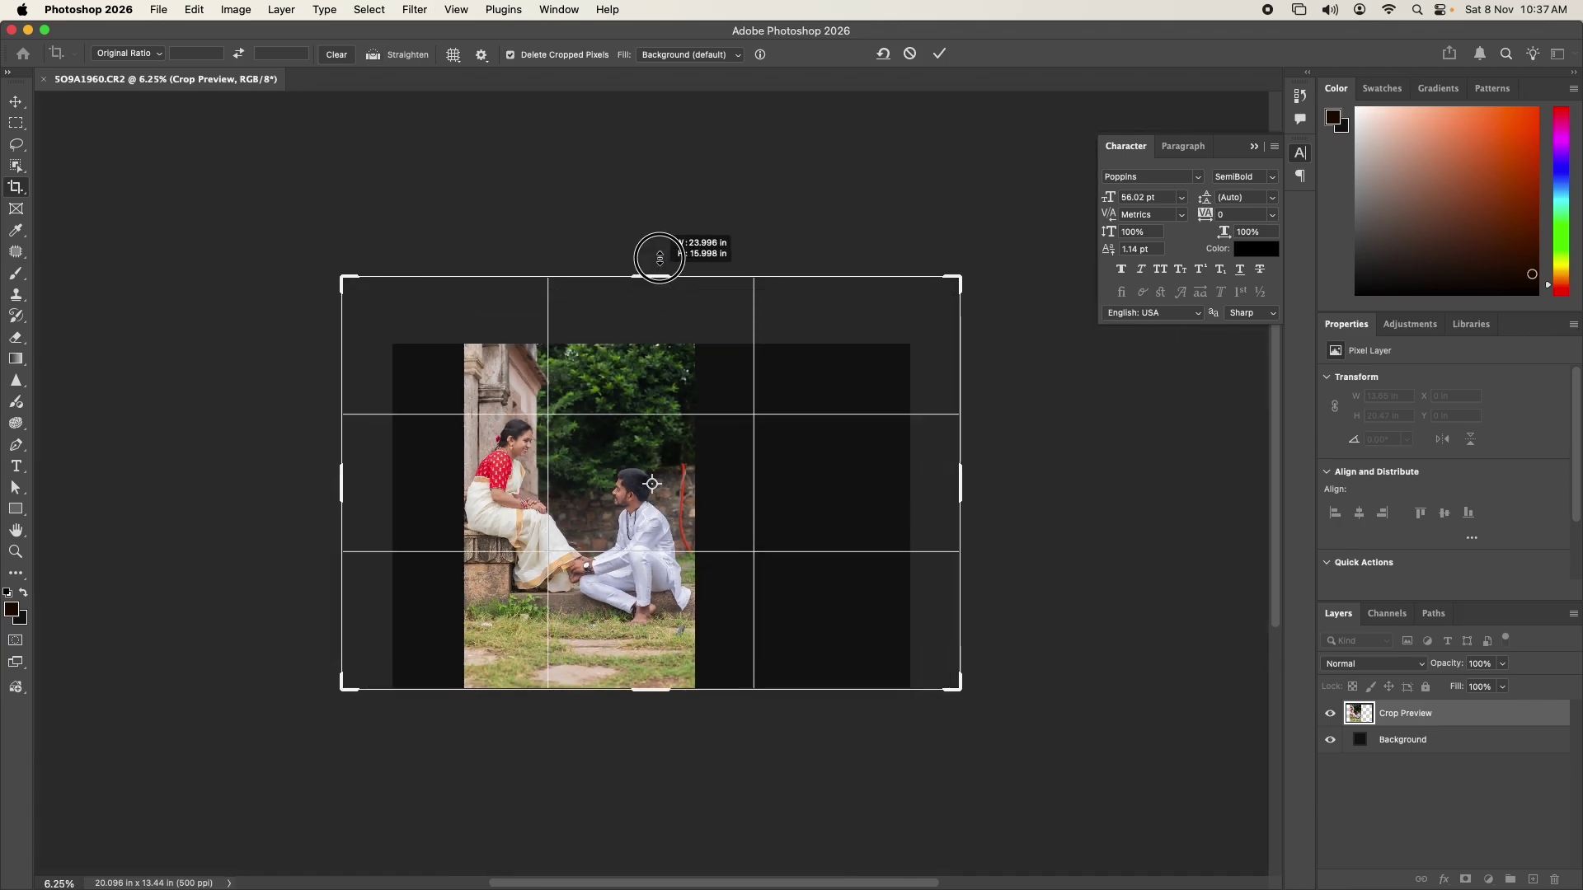
pyautogui.moveTo(597, 472); pyautogui.dragTo(528, 442)
pyautogui.click(689, 54)
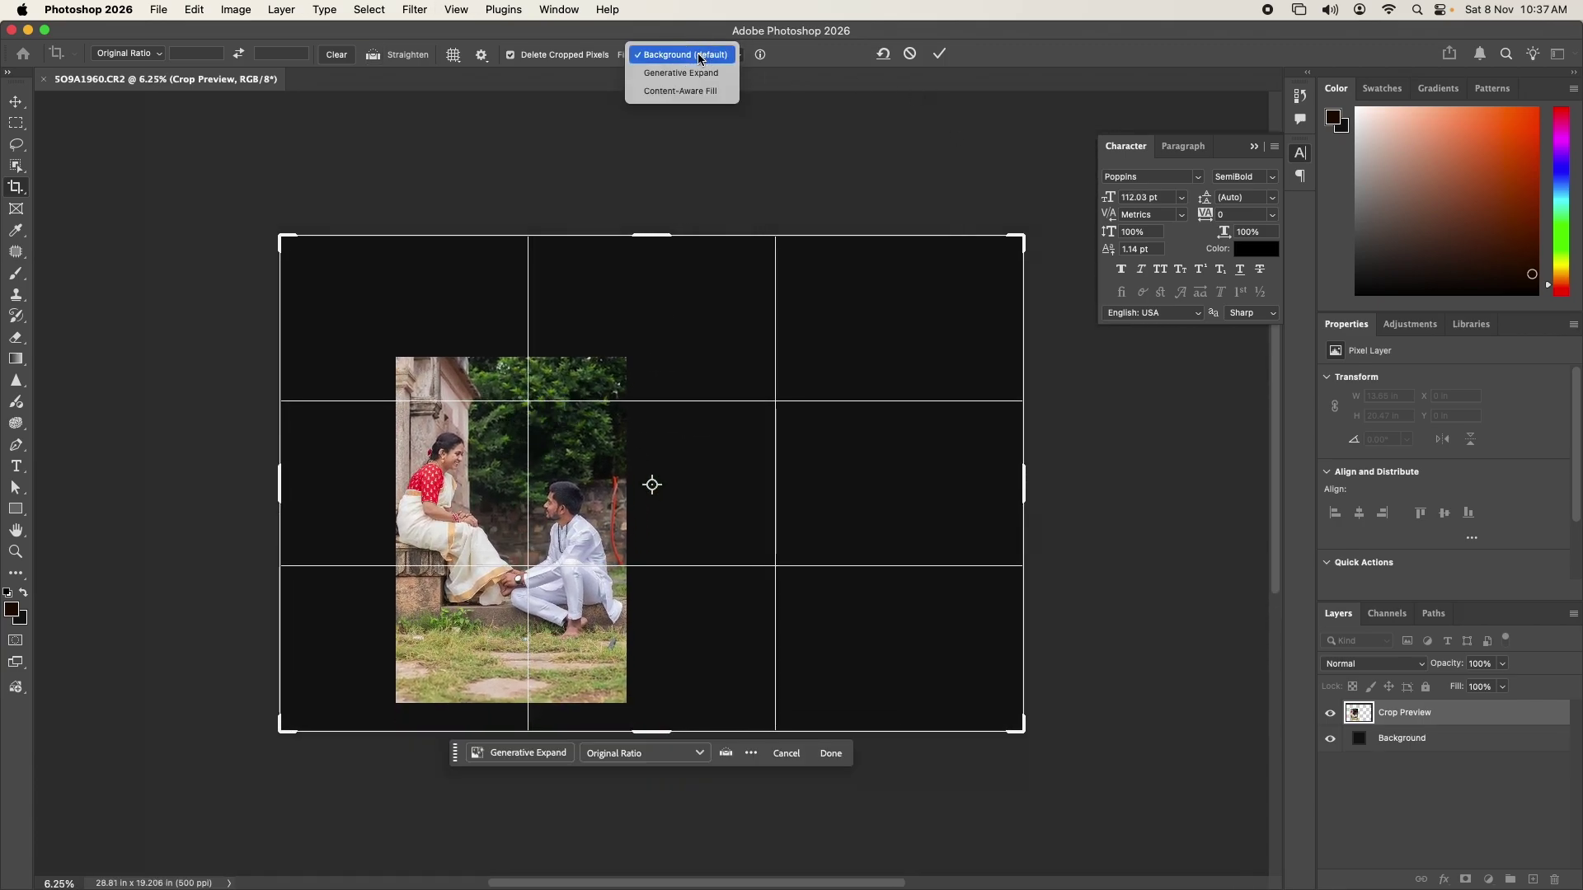
# Step: Prompt a Generative Expand scene with a tree, pond and mountains and generate it
pyautogui.click(560, 753)
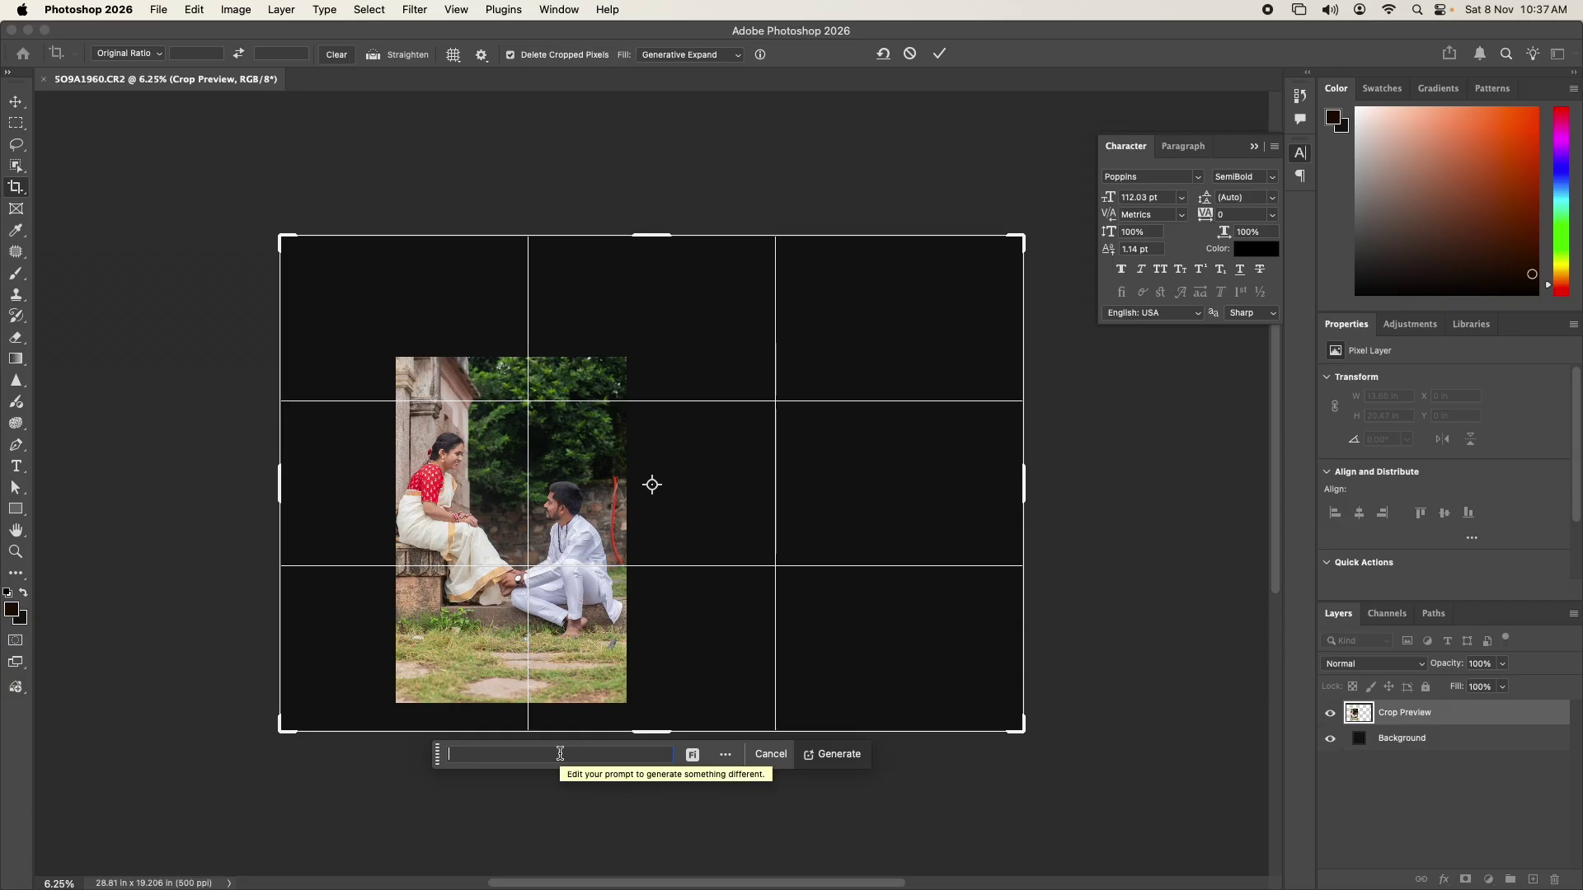
pyautogui.write('landscape with ')
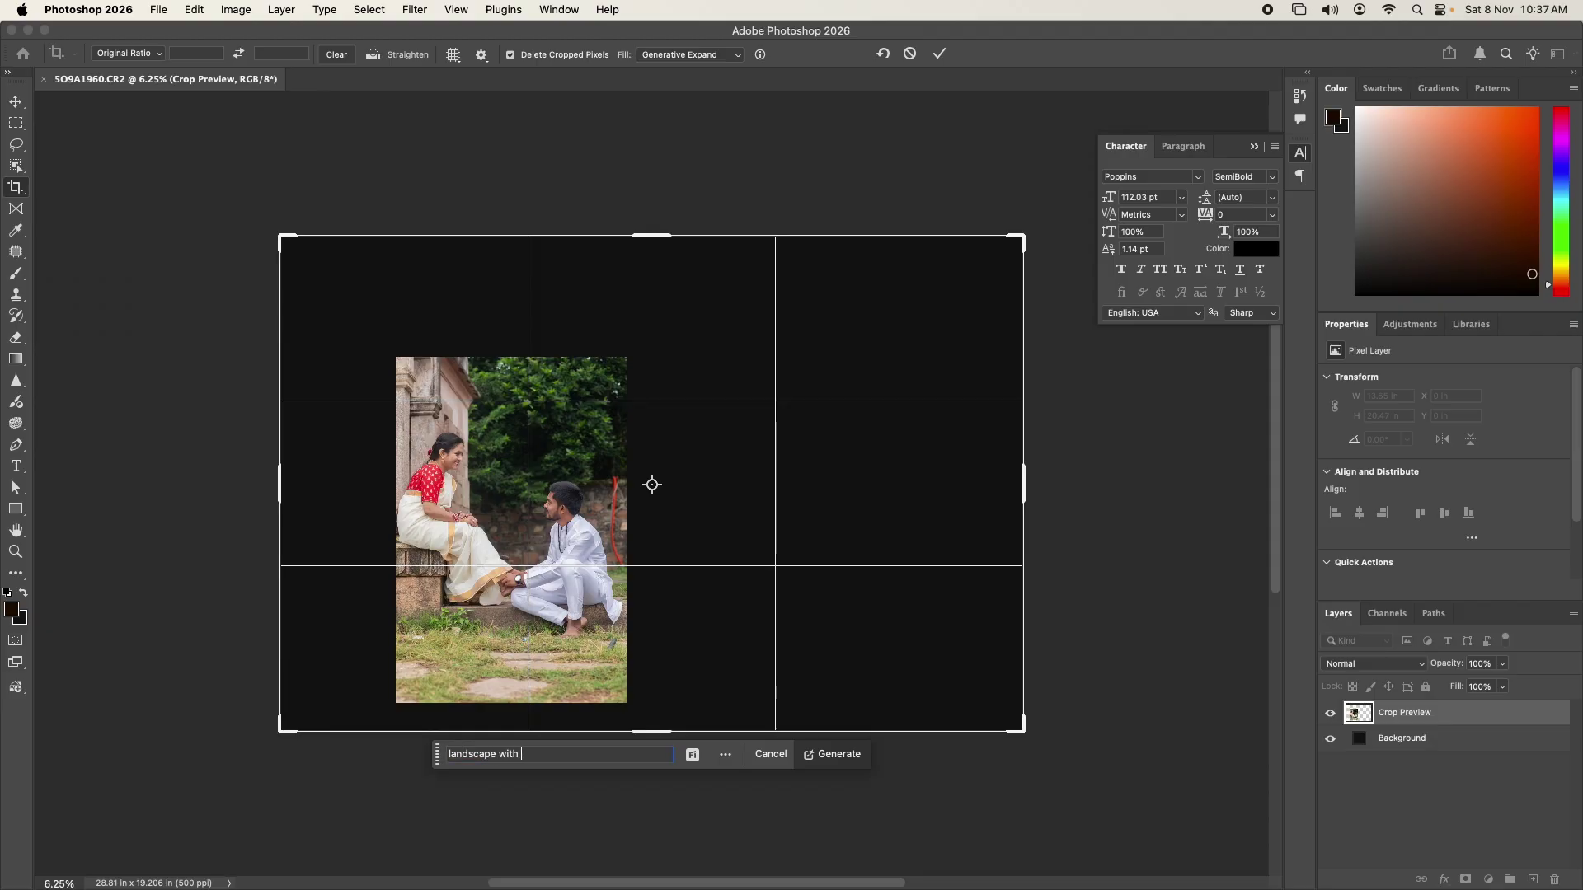
pyautogui.write('Big old tree and clear water')
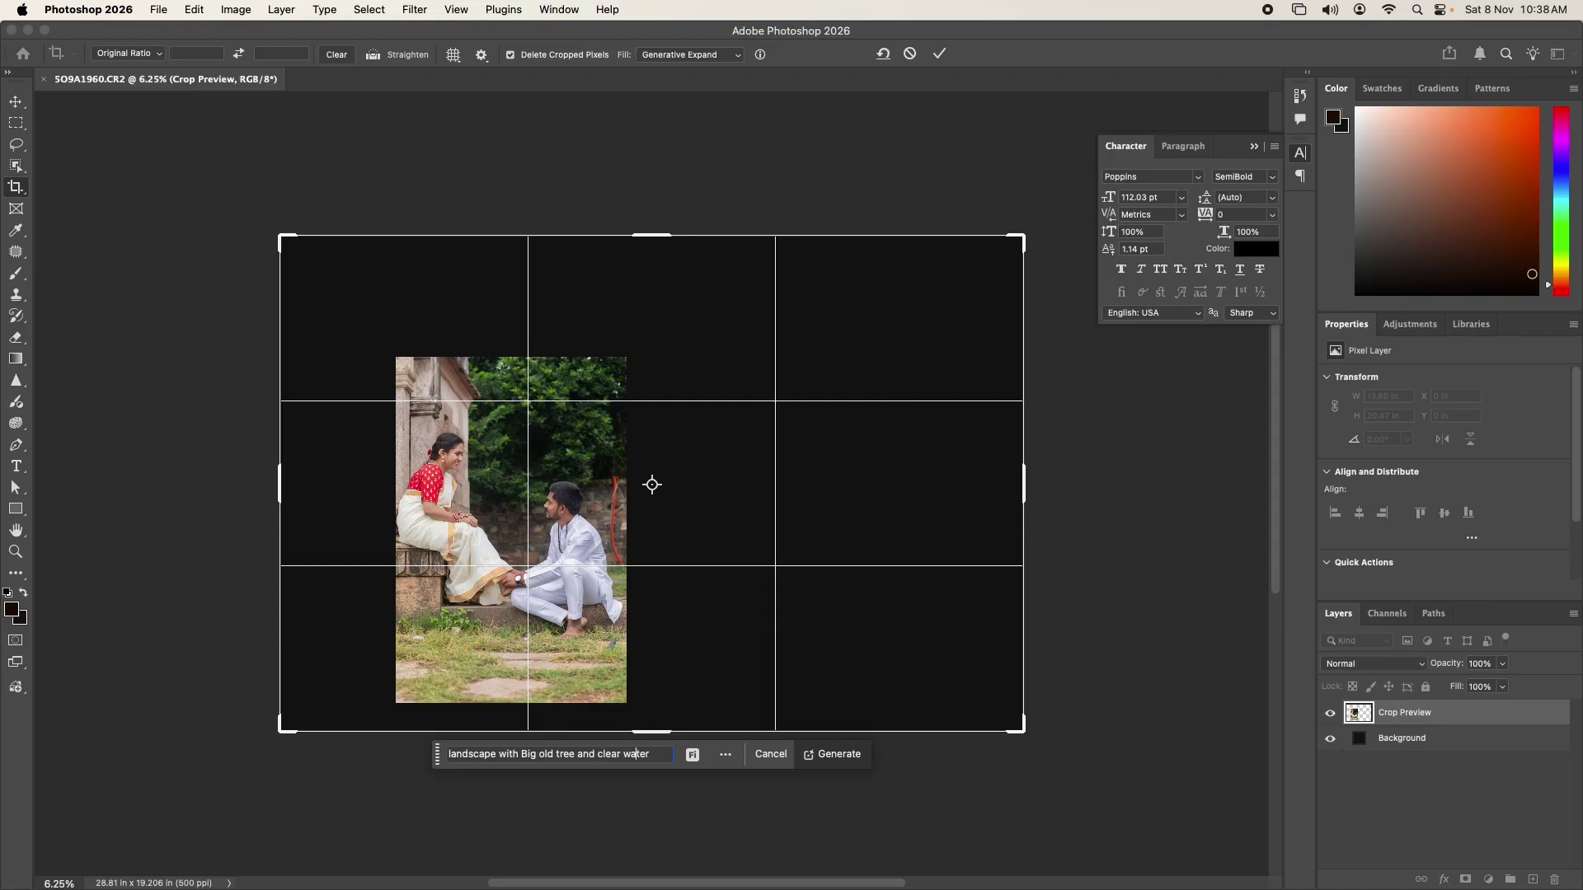
pyautogui.write('pond, Mountains')
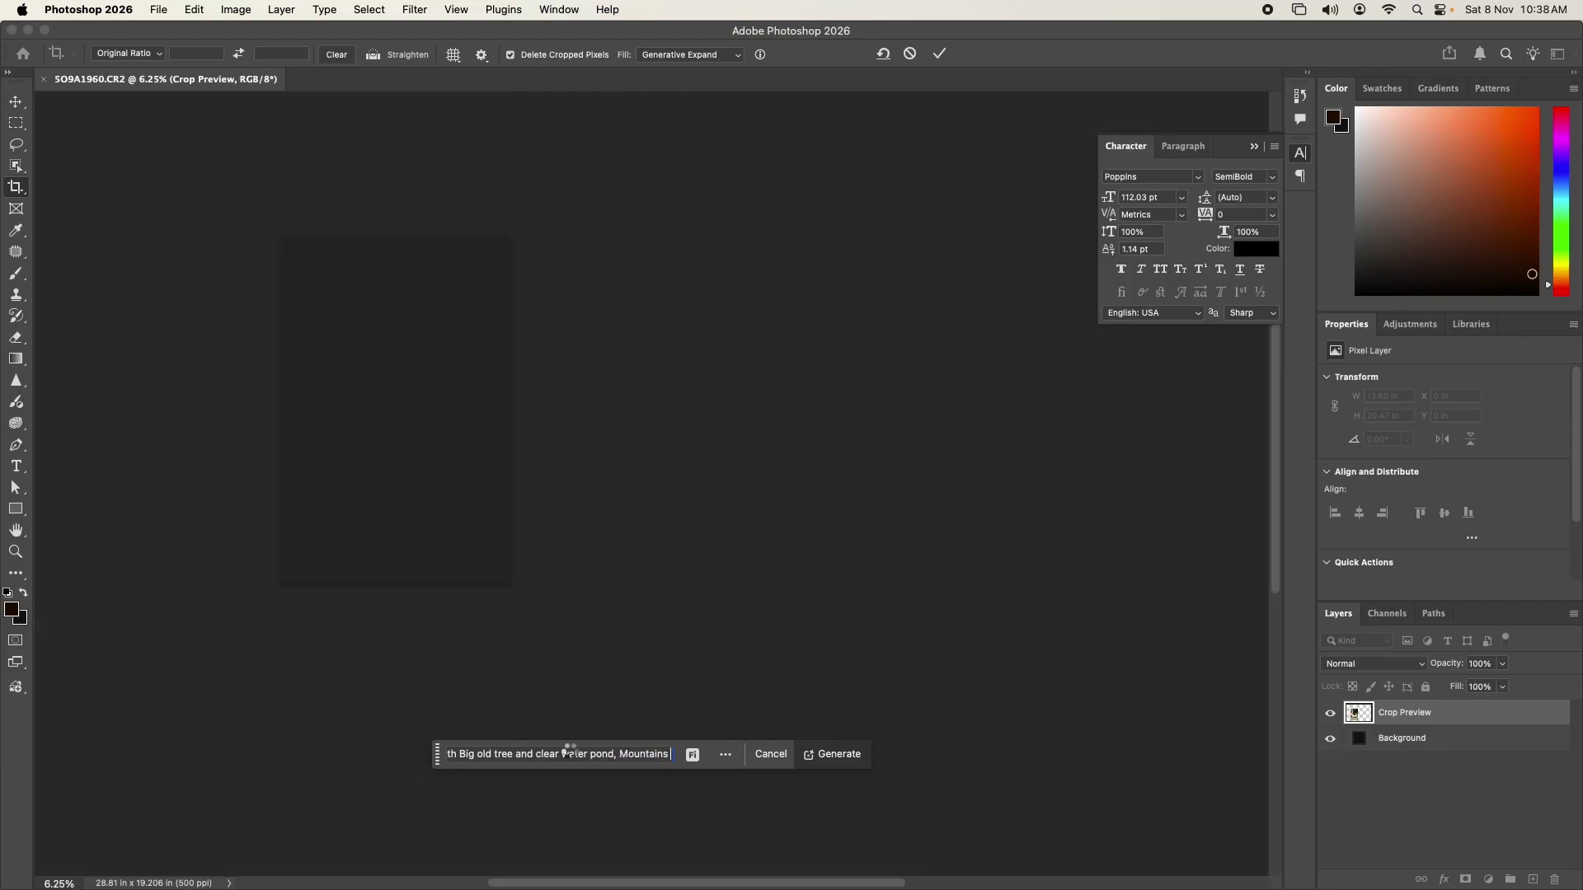
pyautogui.press('Return')
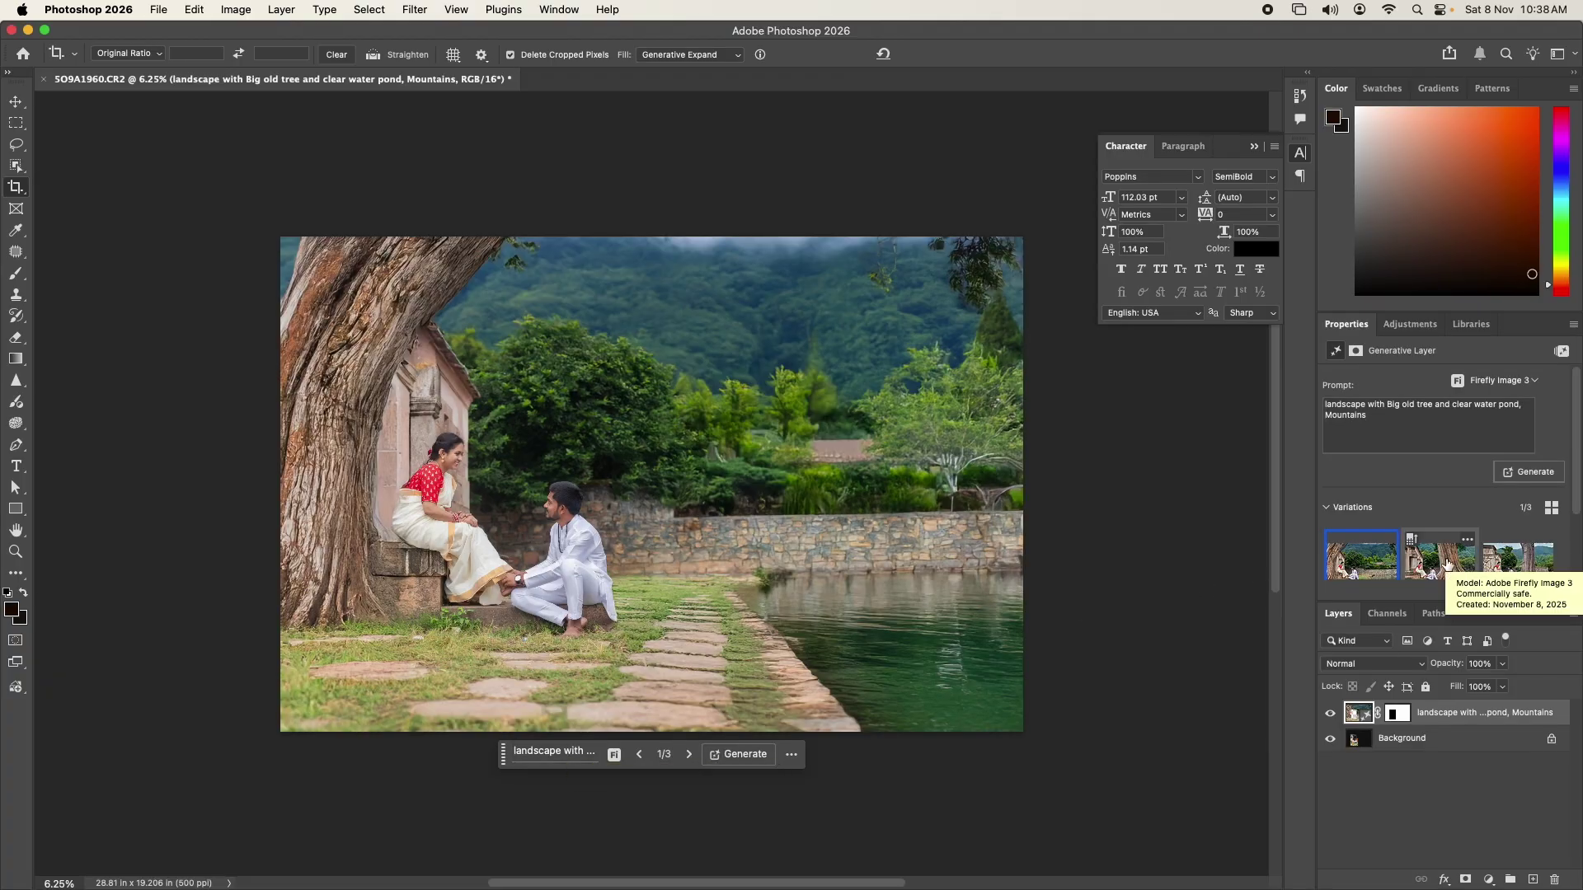
# Step: Compare the three generated variations and keep the tree-on-left version
pyautogui.click(1447, 563)
pyautogui.click(1514, 566)
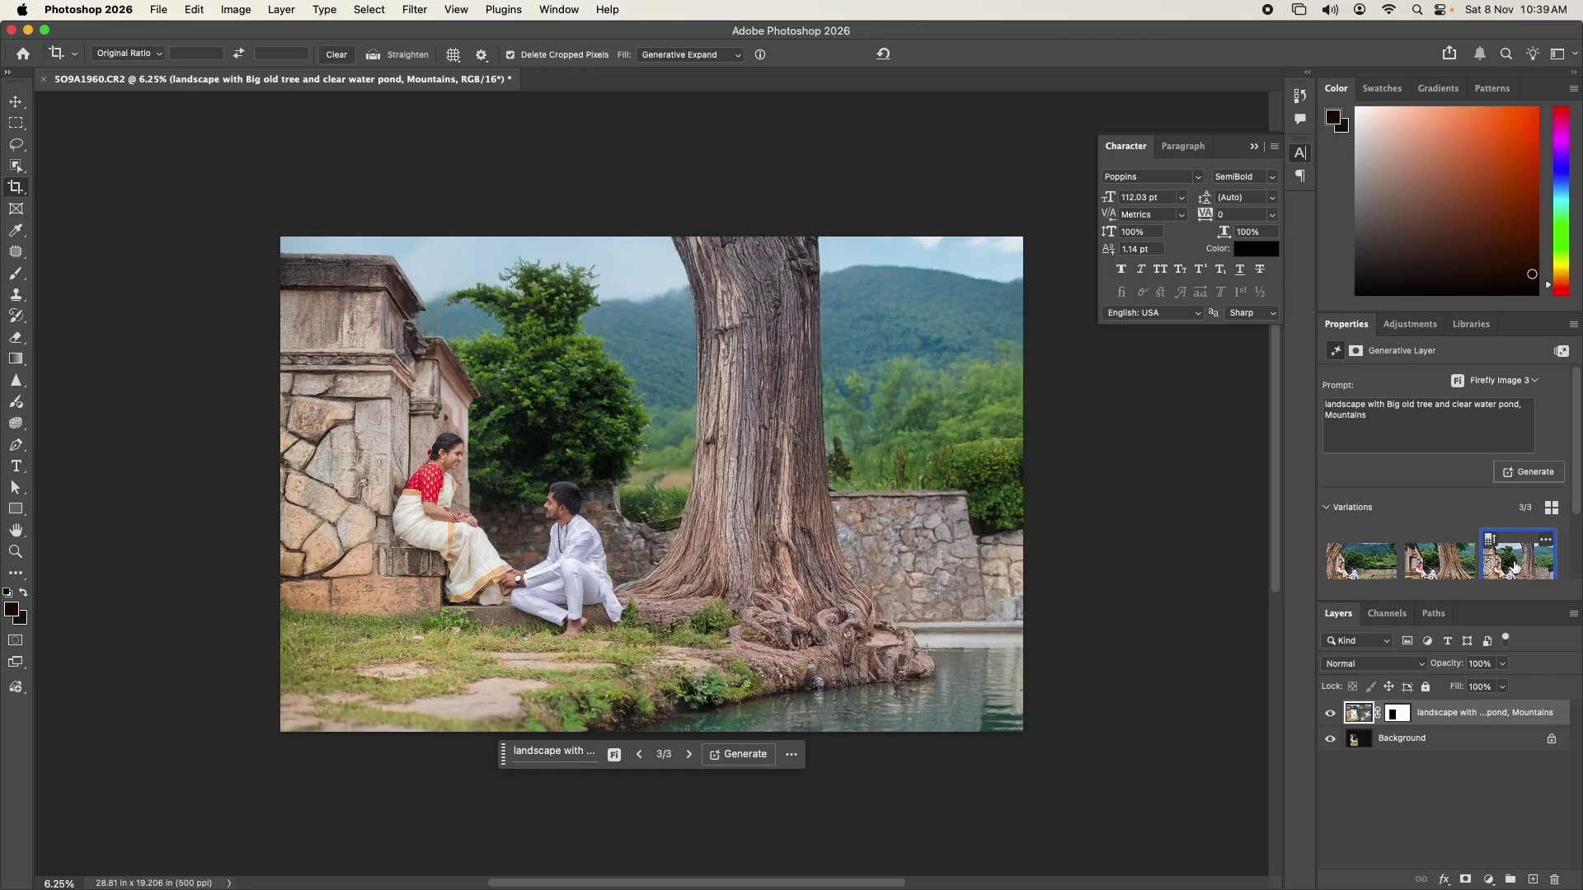
pyautogui.scroll(-3, 1468, 536)
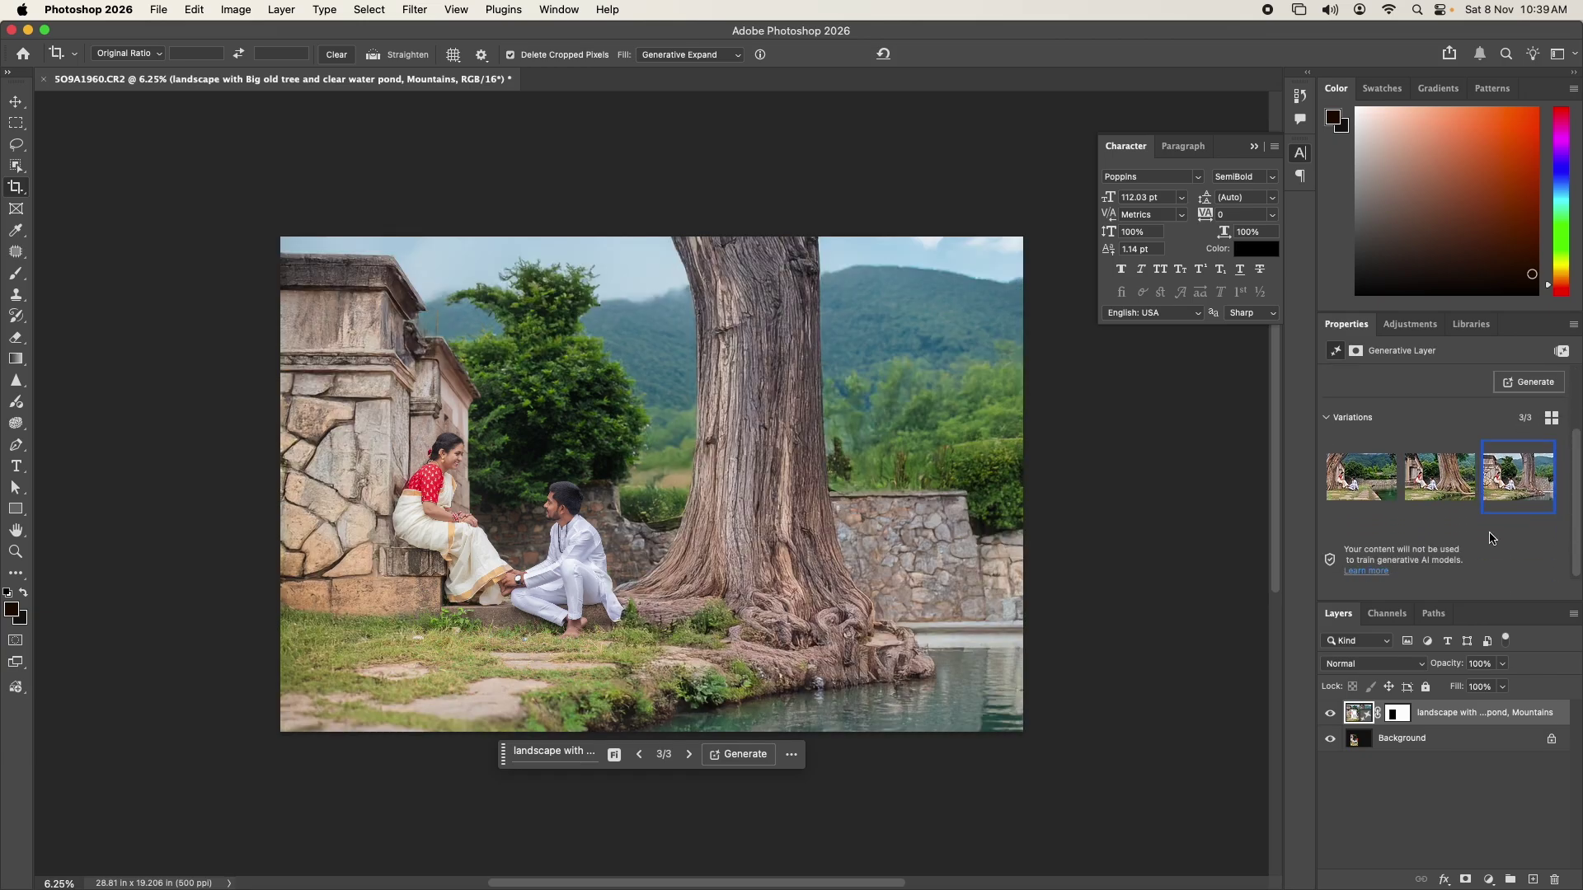
pyautogui.click(1331, 505)
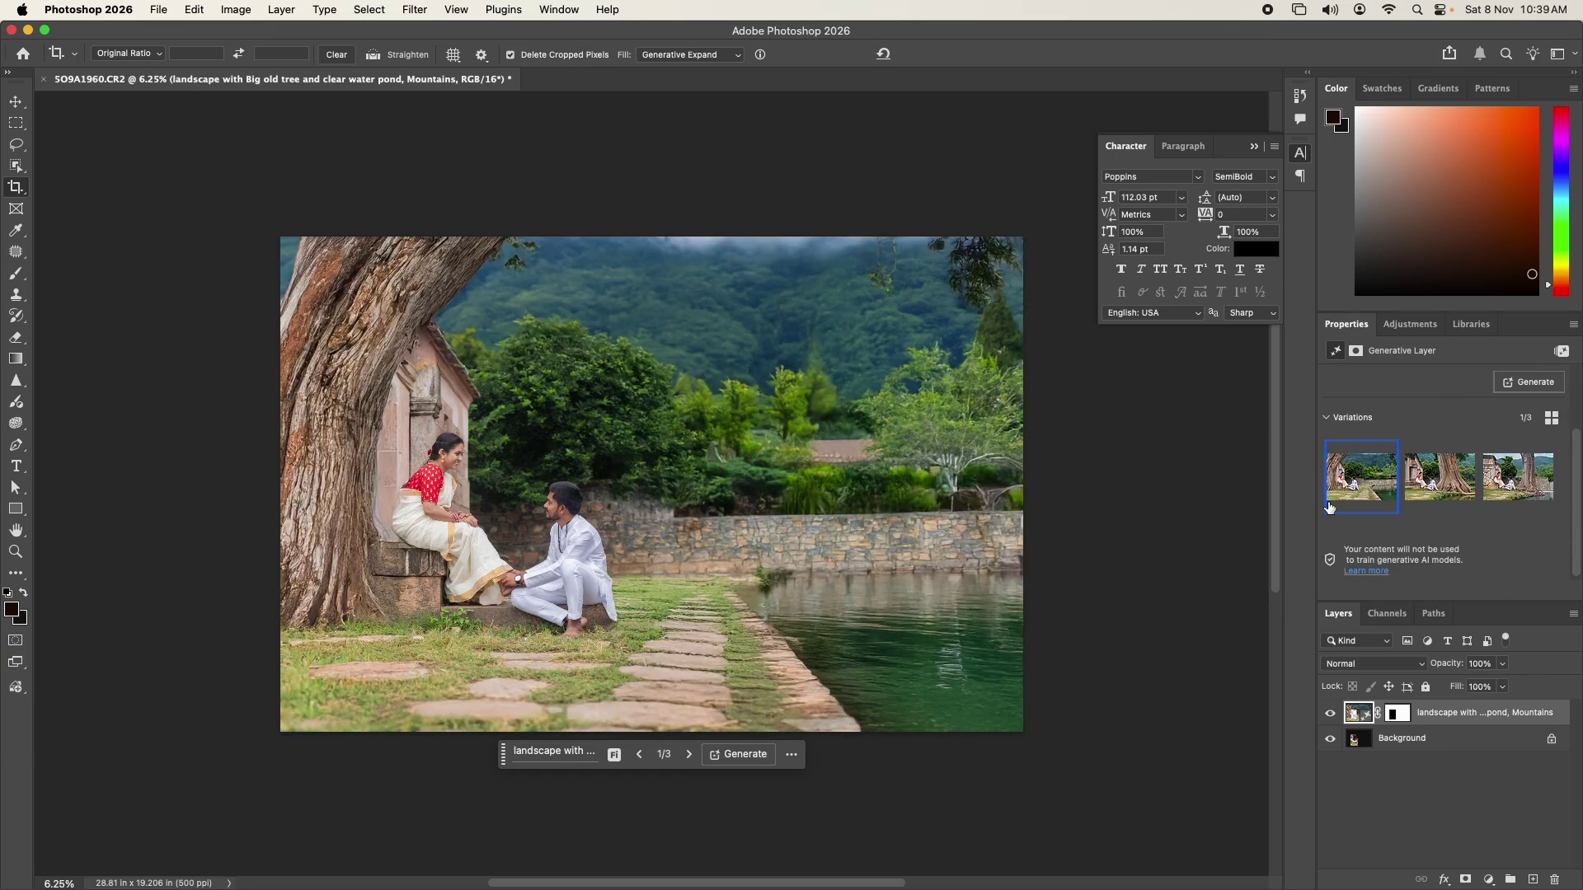
pyautogui.click(1388, 453)
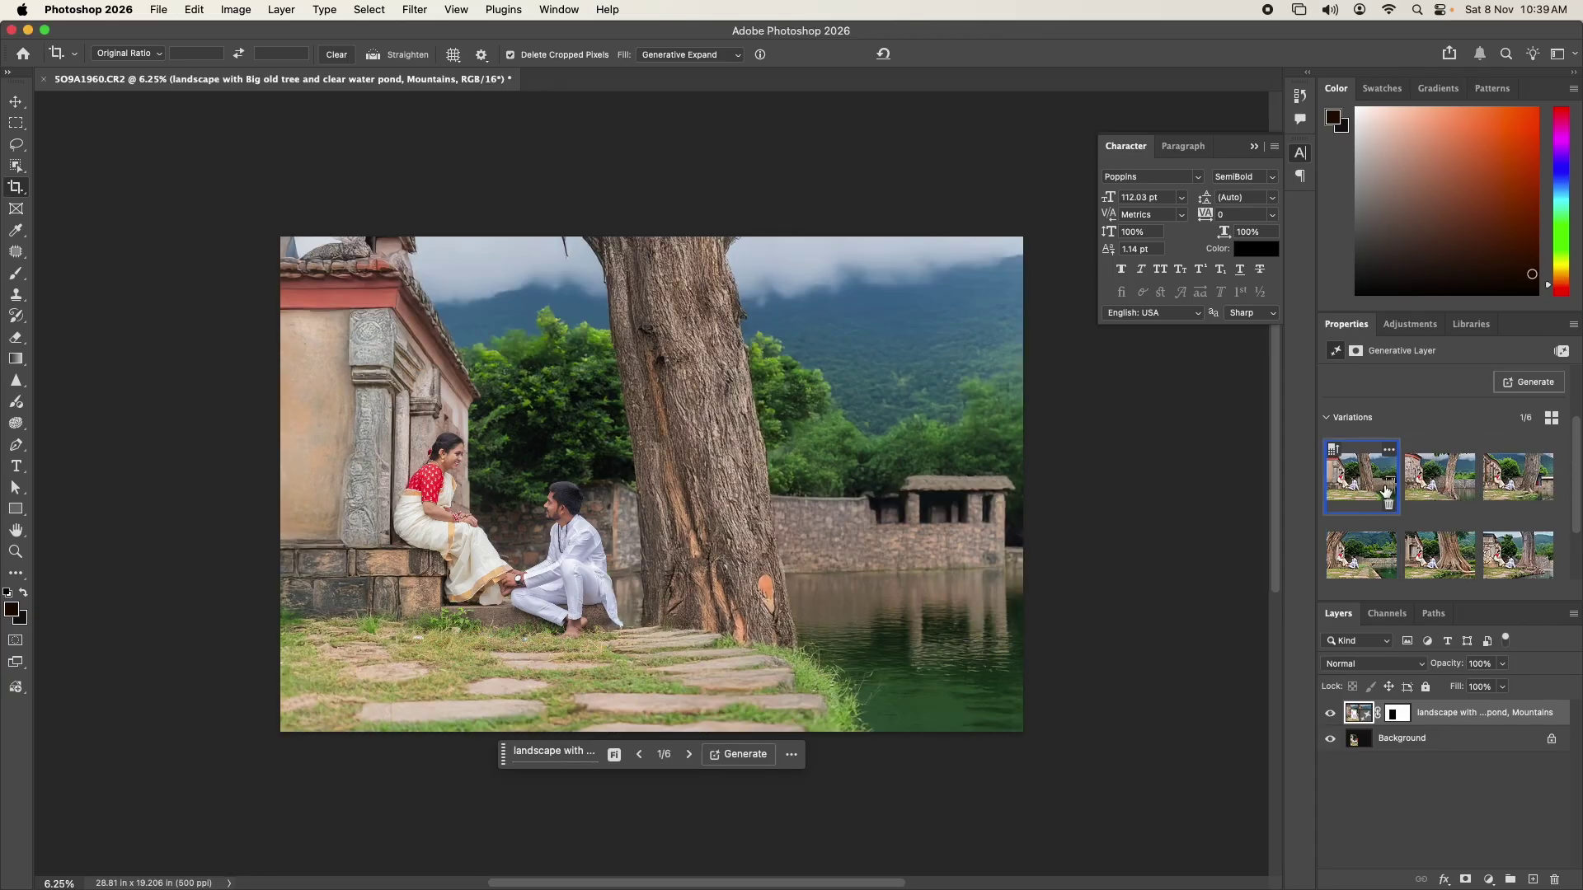
pyautogui.click(1361, 554)
pyautogui.click(702, 247)
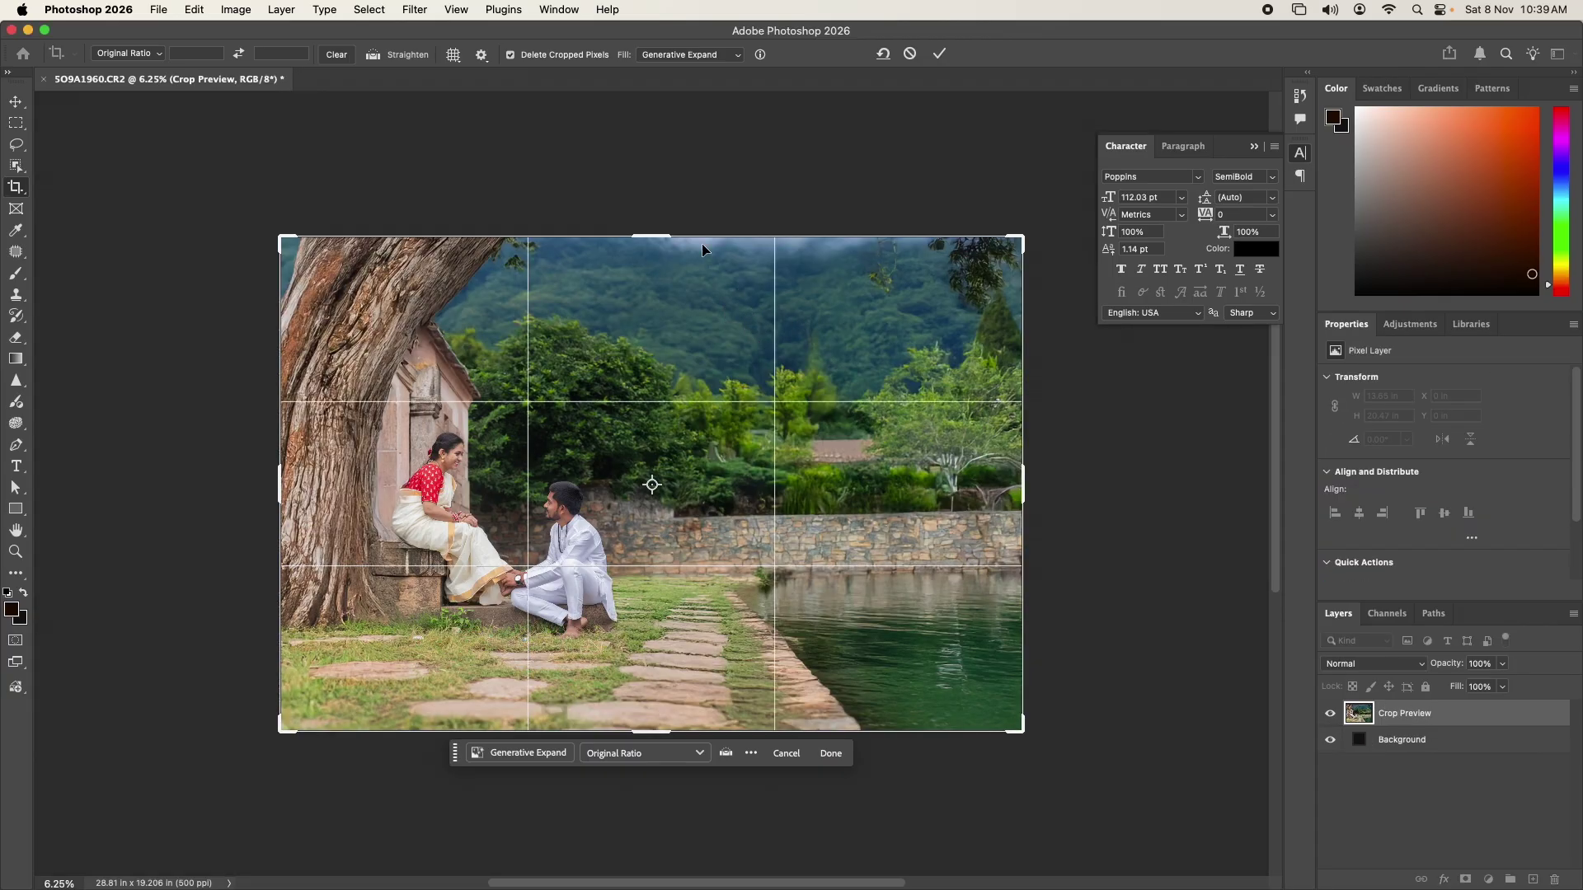
# Step: Expand the frame upward again without a prompt, keep variation two, and lasso the stone path
pyautogui.moveTo(702, 248); pyautogui.dragTo(653, 120)
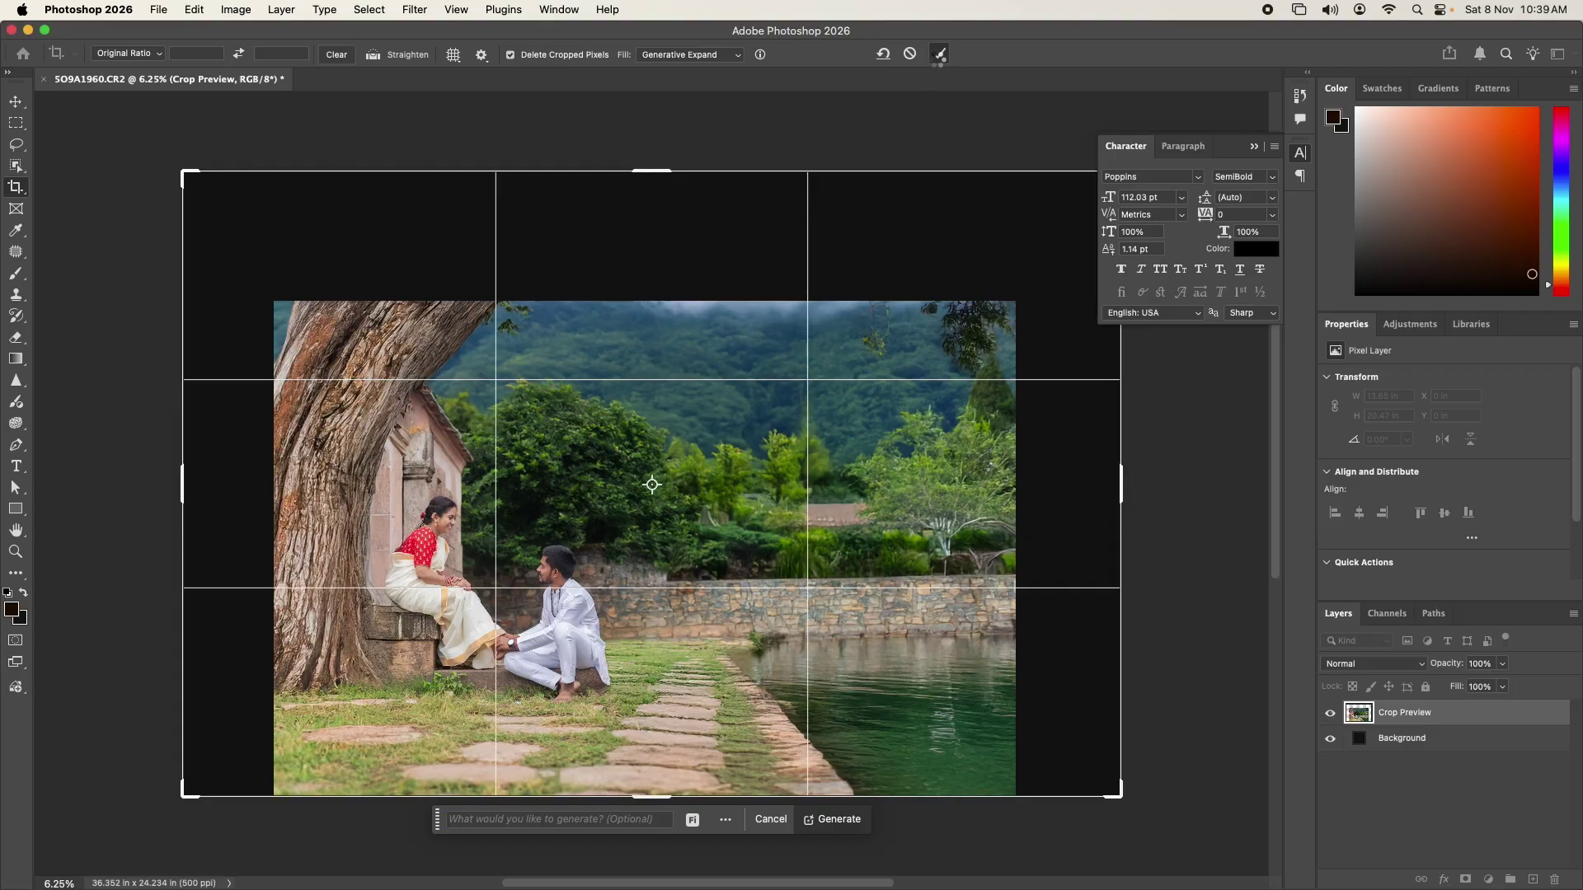
pyautogui.click(939, 54)
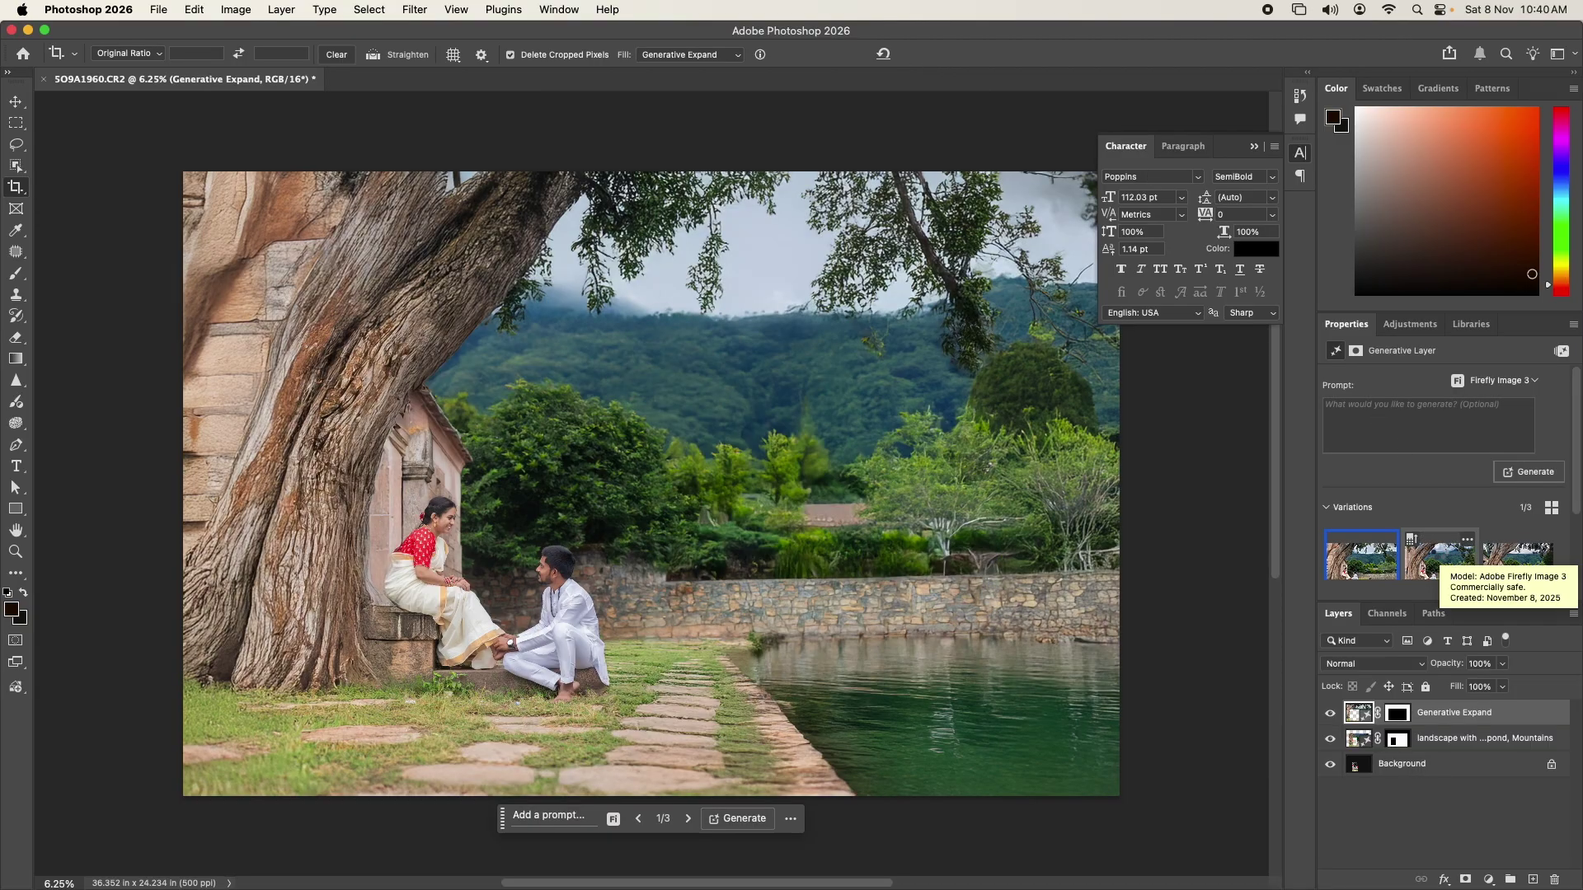
pyautogui.click(1441, 558)
pyautogui.moveTo(1517, 557)
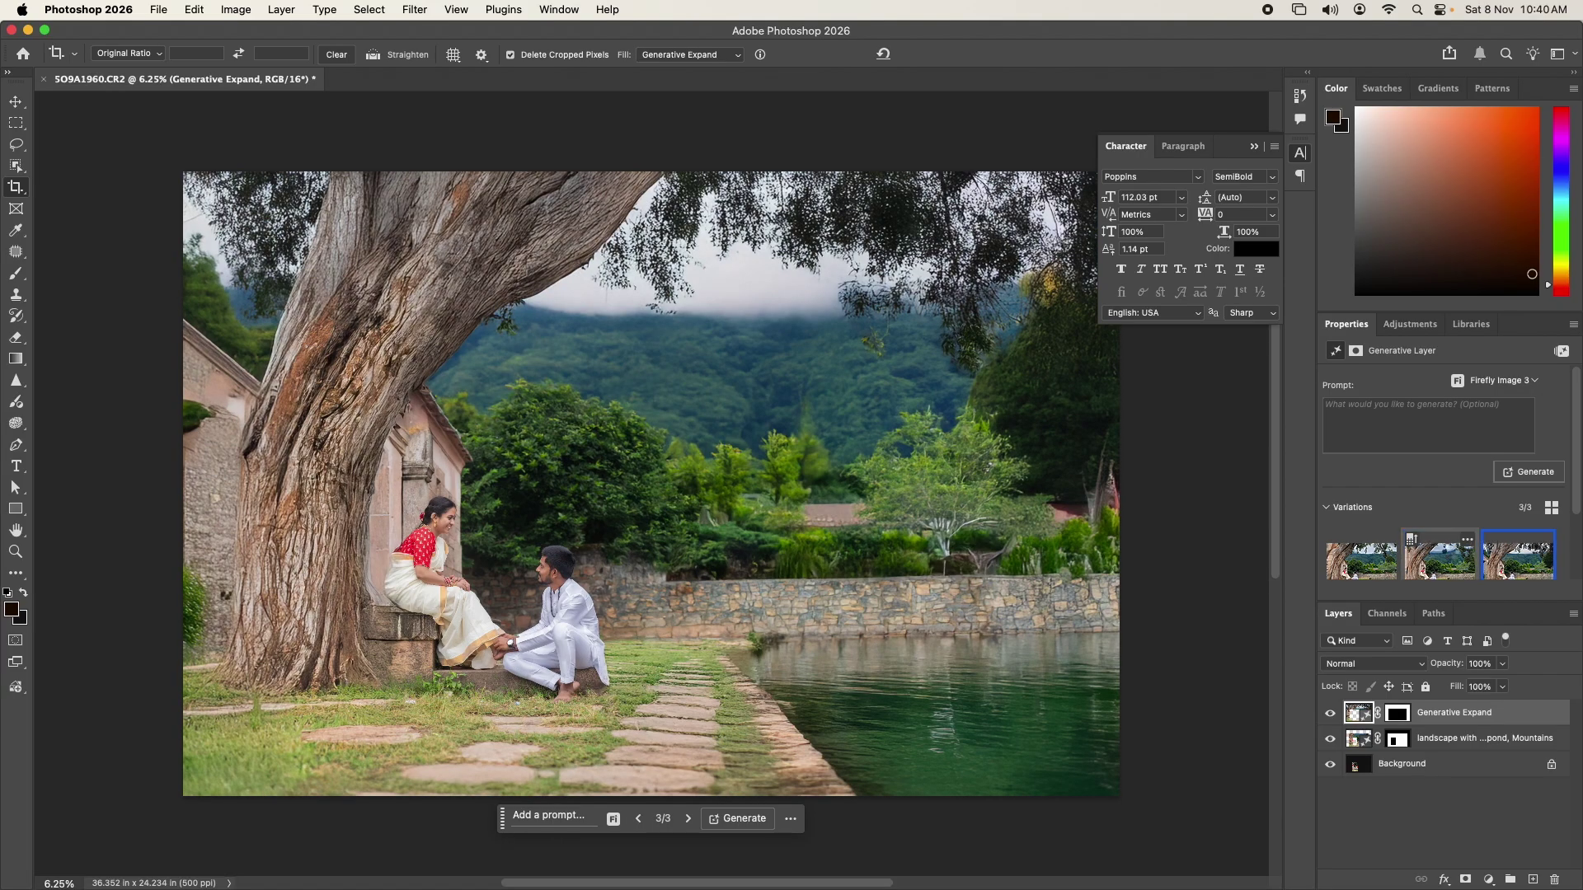
pyautogui.press('l')
pyautogui.moveTo(727, 649); pyautogui.dragTo(947, 798)
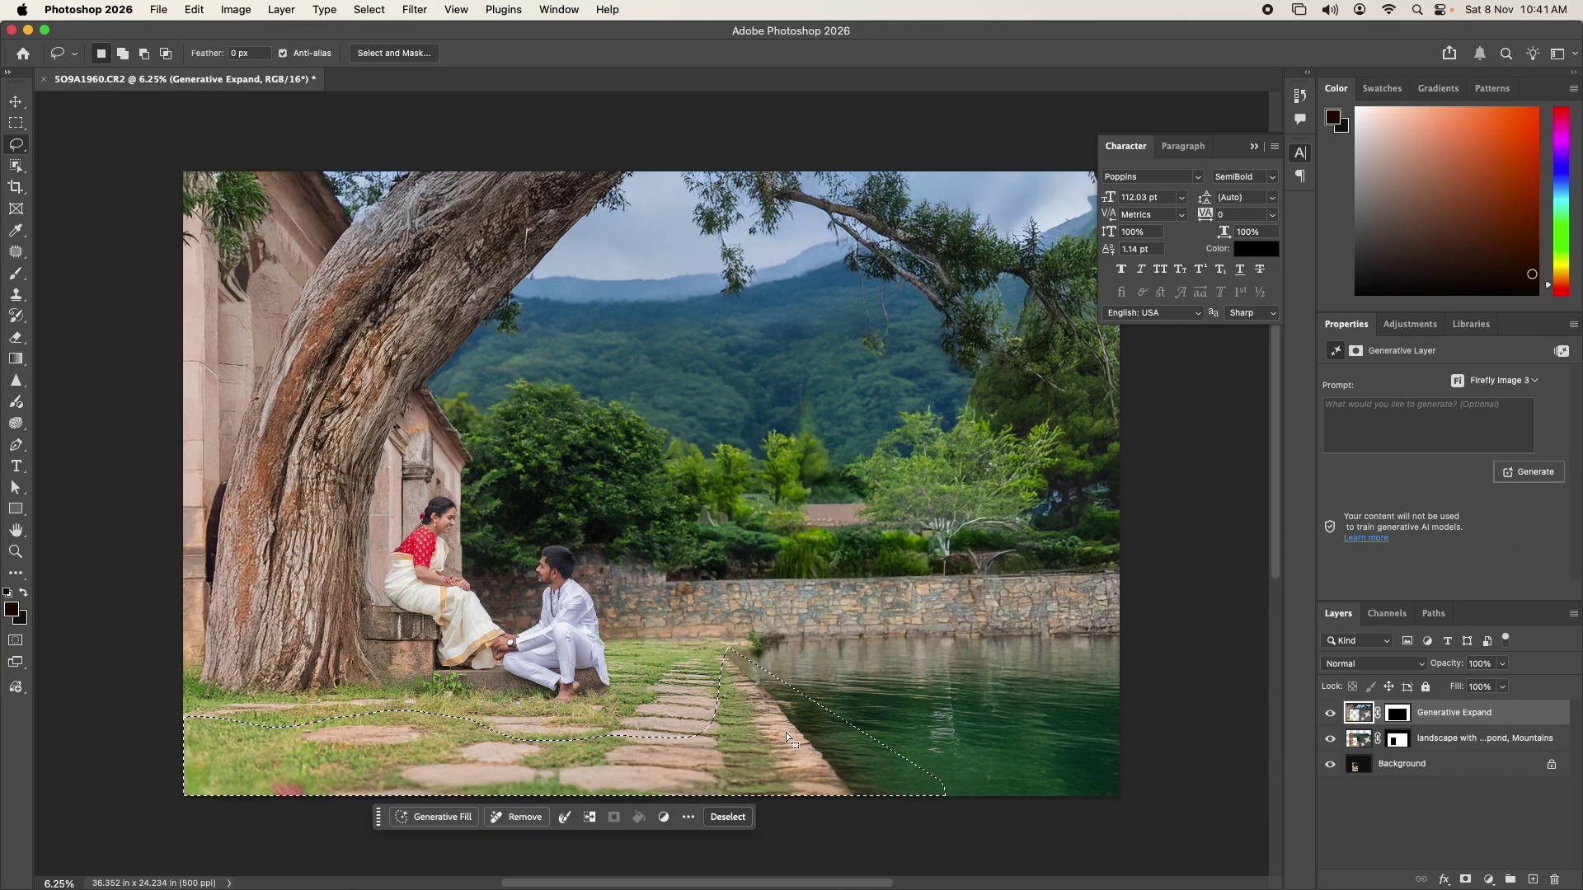
# Step: Fill the outline with 'clear water with reflection', pick the third variation, and hide that layer
pyautogui.click(455, 822)
pyautogui.write('clear water with reflection')
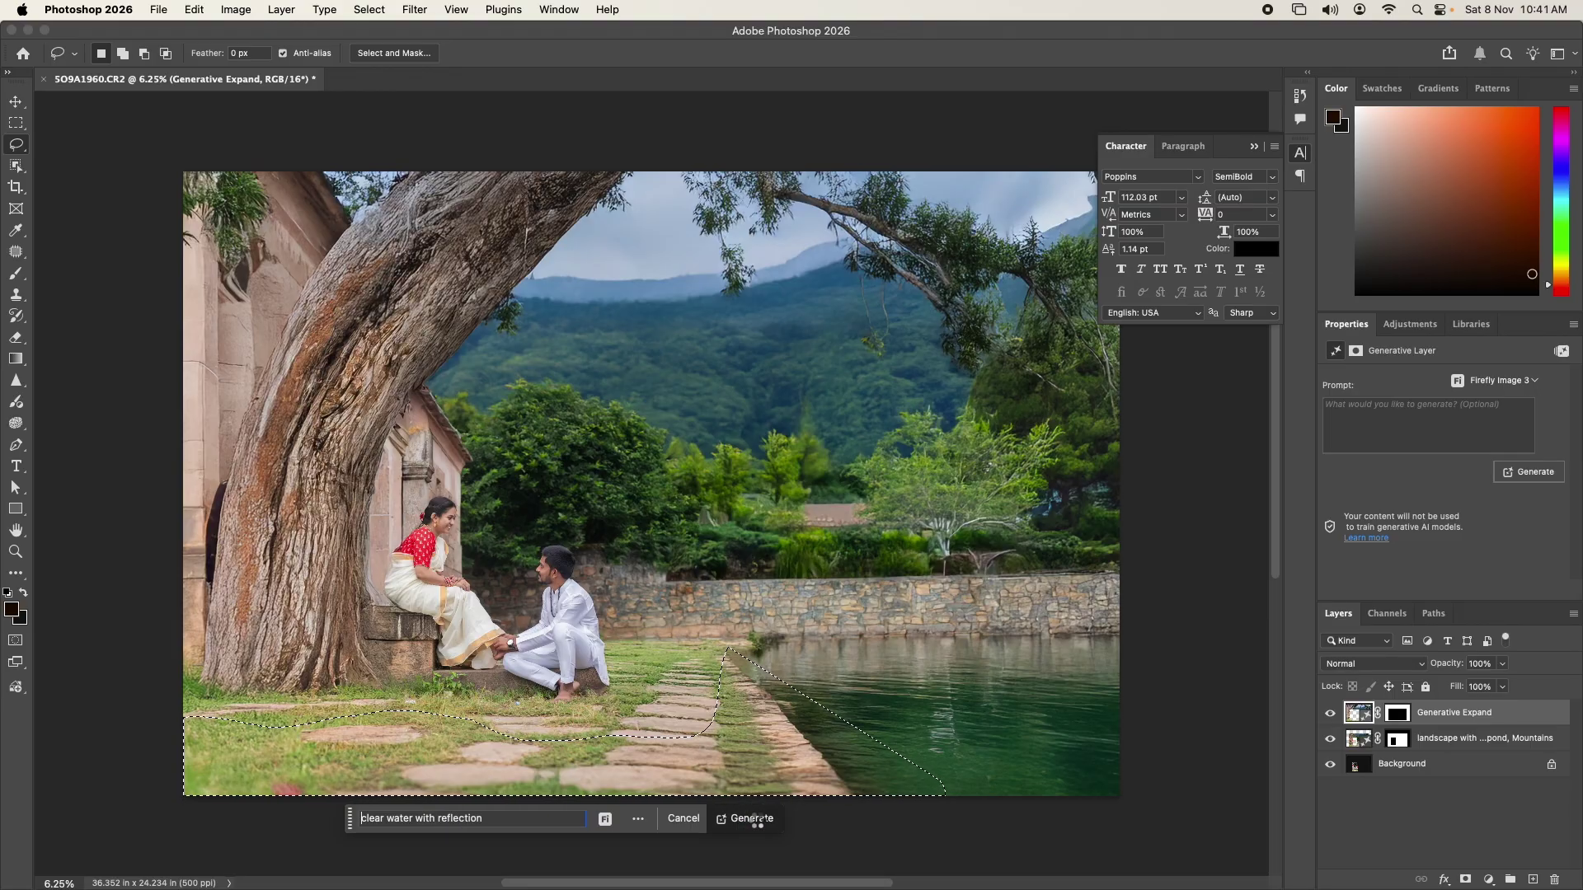
pyautogui.click(752, 818)
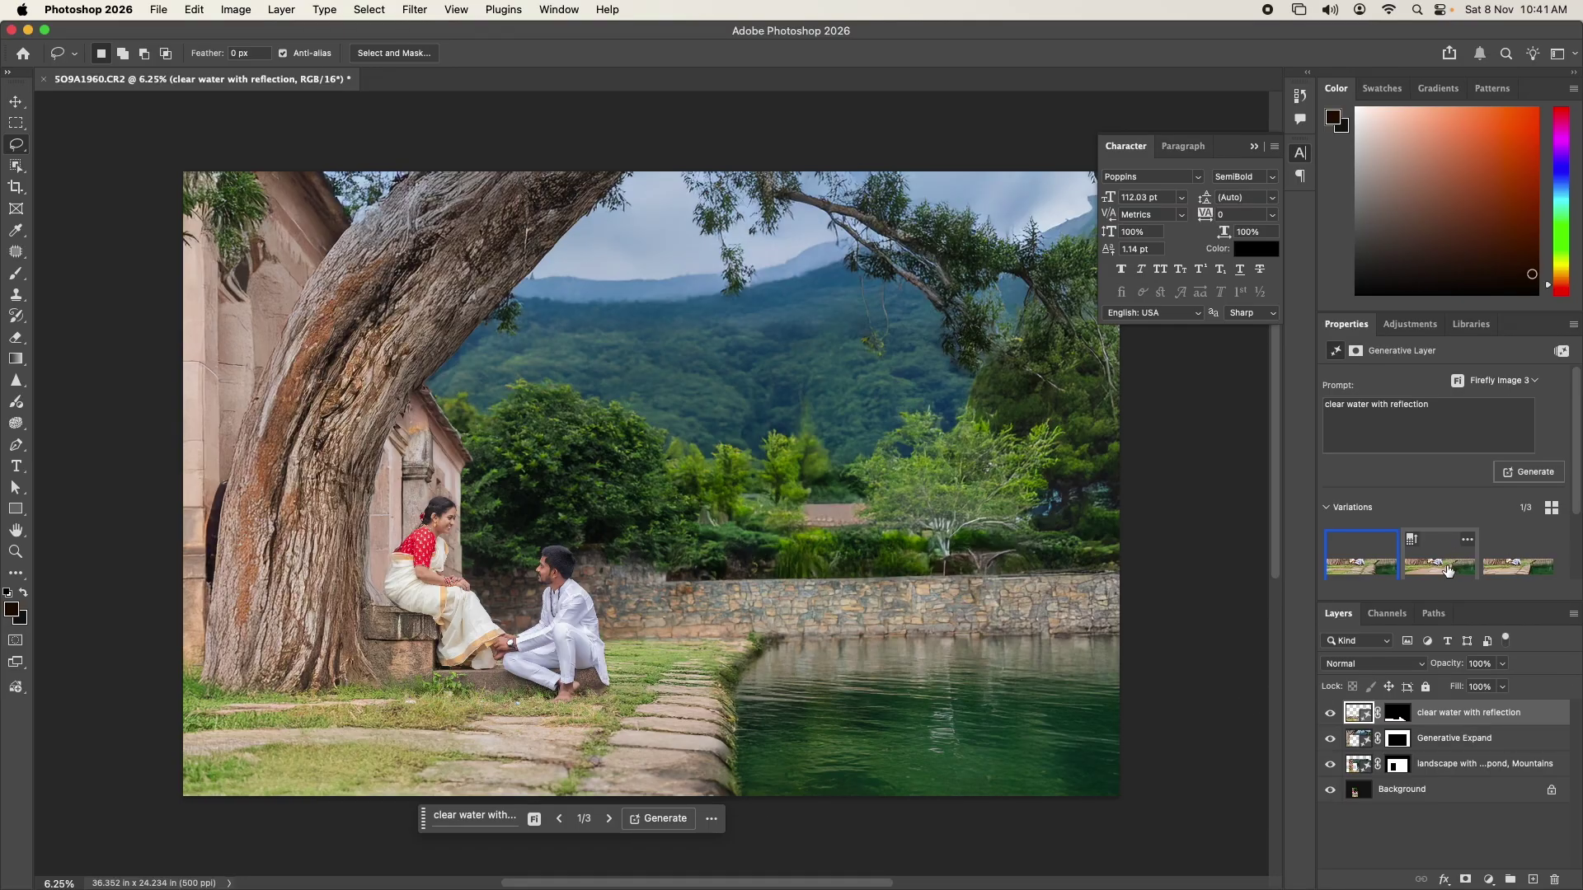
pyautogui.click(1448, 570)
pyautogui.click(1517, 568)
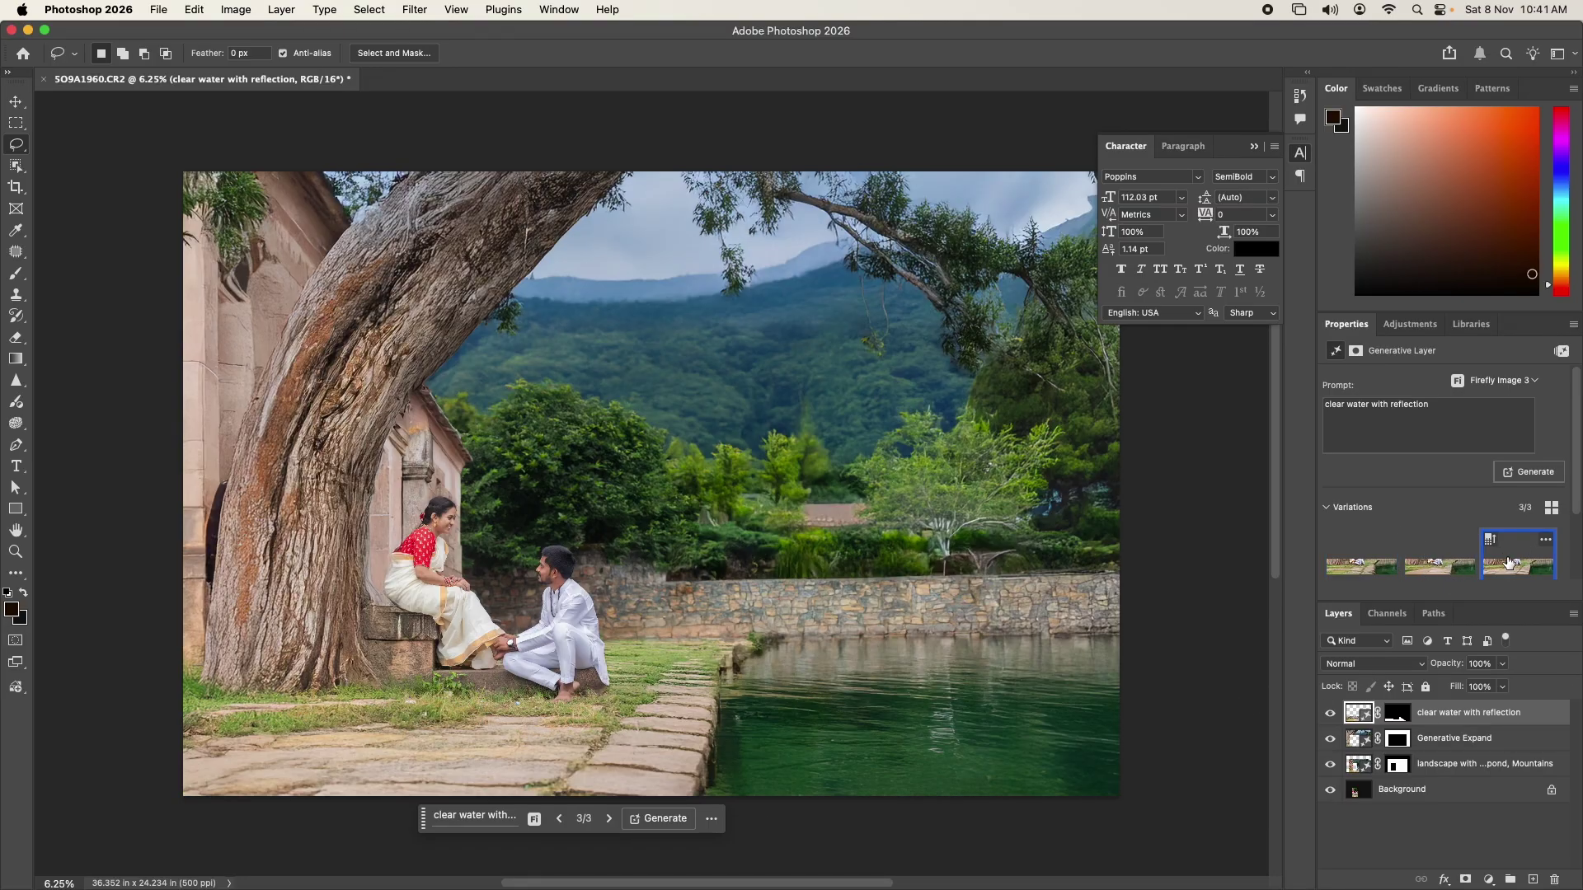
pyautogui.click(1330, 714)
pyautogui.click(1330, 714)
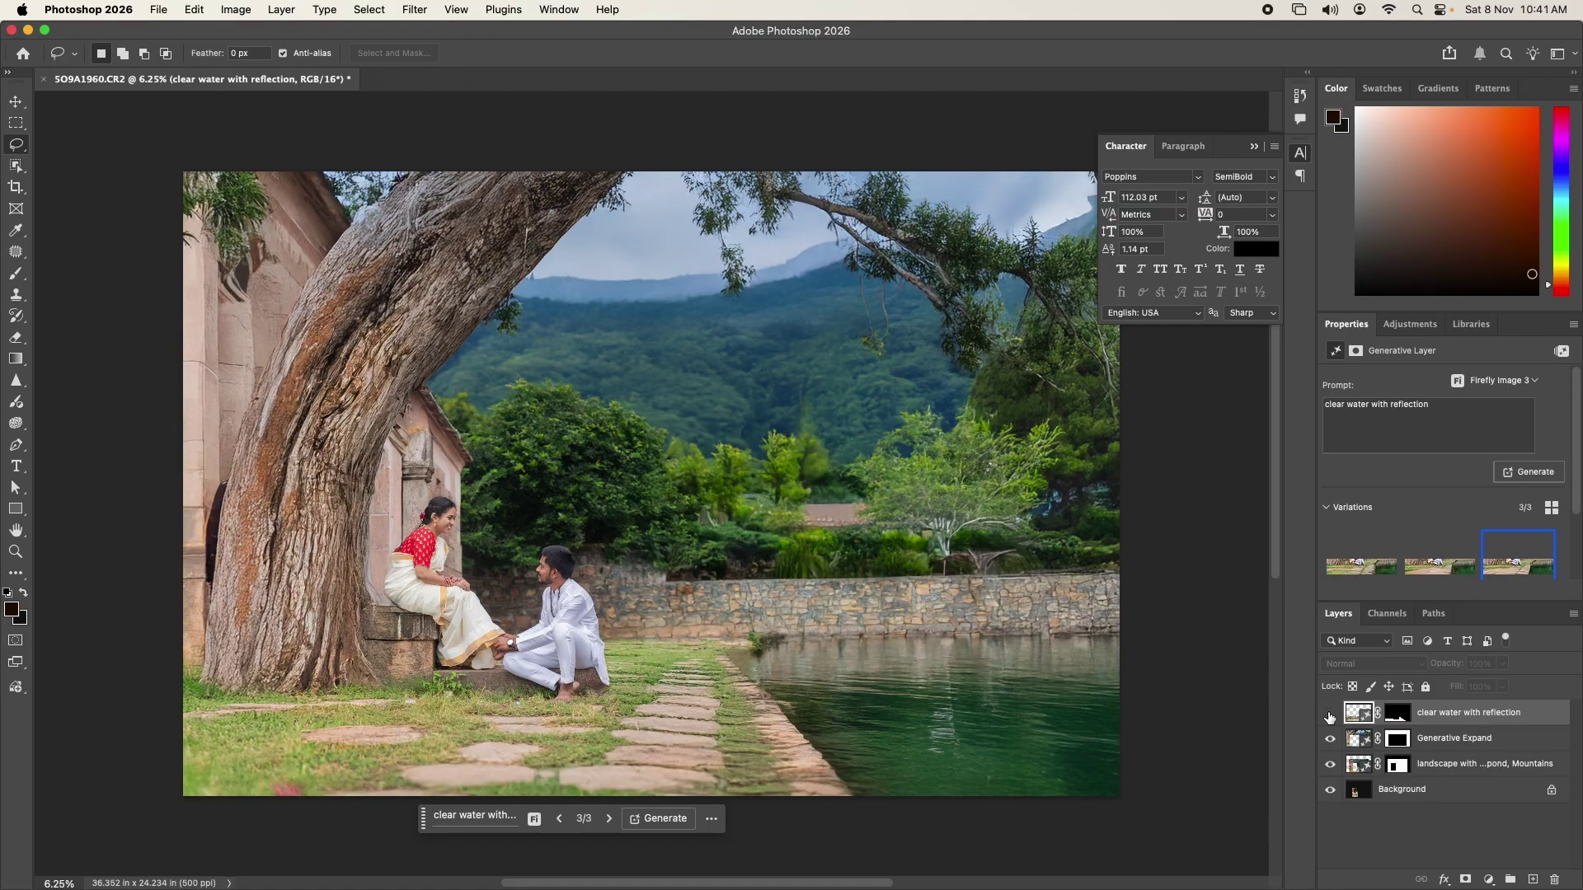
pyautogui.click(1330, 714)
pyautogui.press('super+equal')
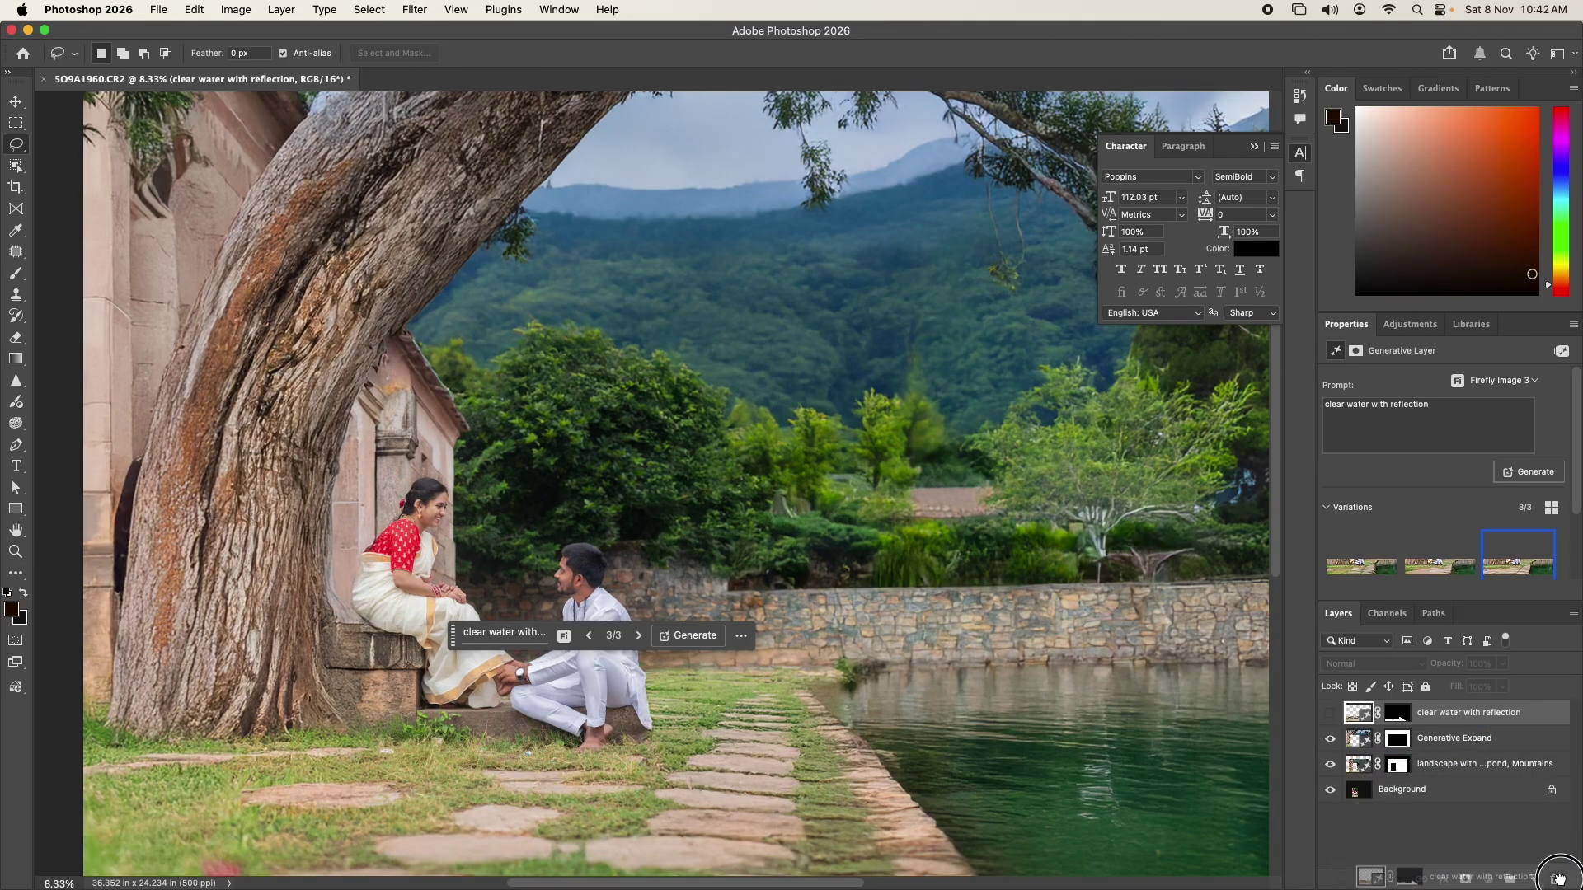
# Step: Drop the water layer, stamp visible layers into Layer 1, and convert it to a smart object
pyautogui.moveTo(1494, 721); pyautogui.dragTo(1554, 879)
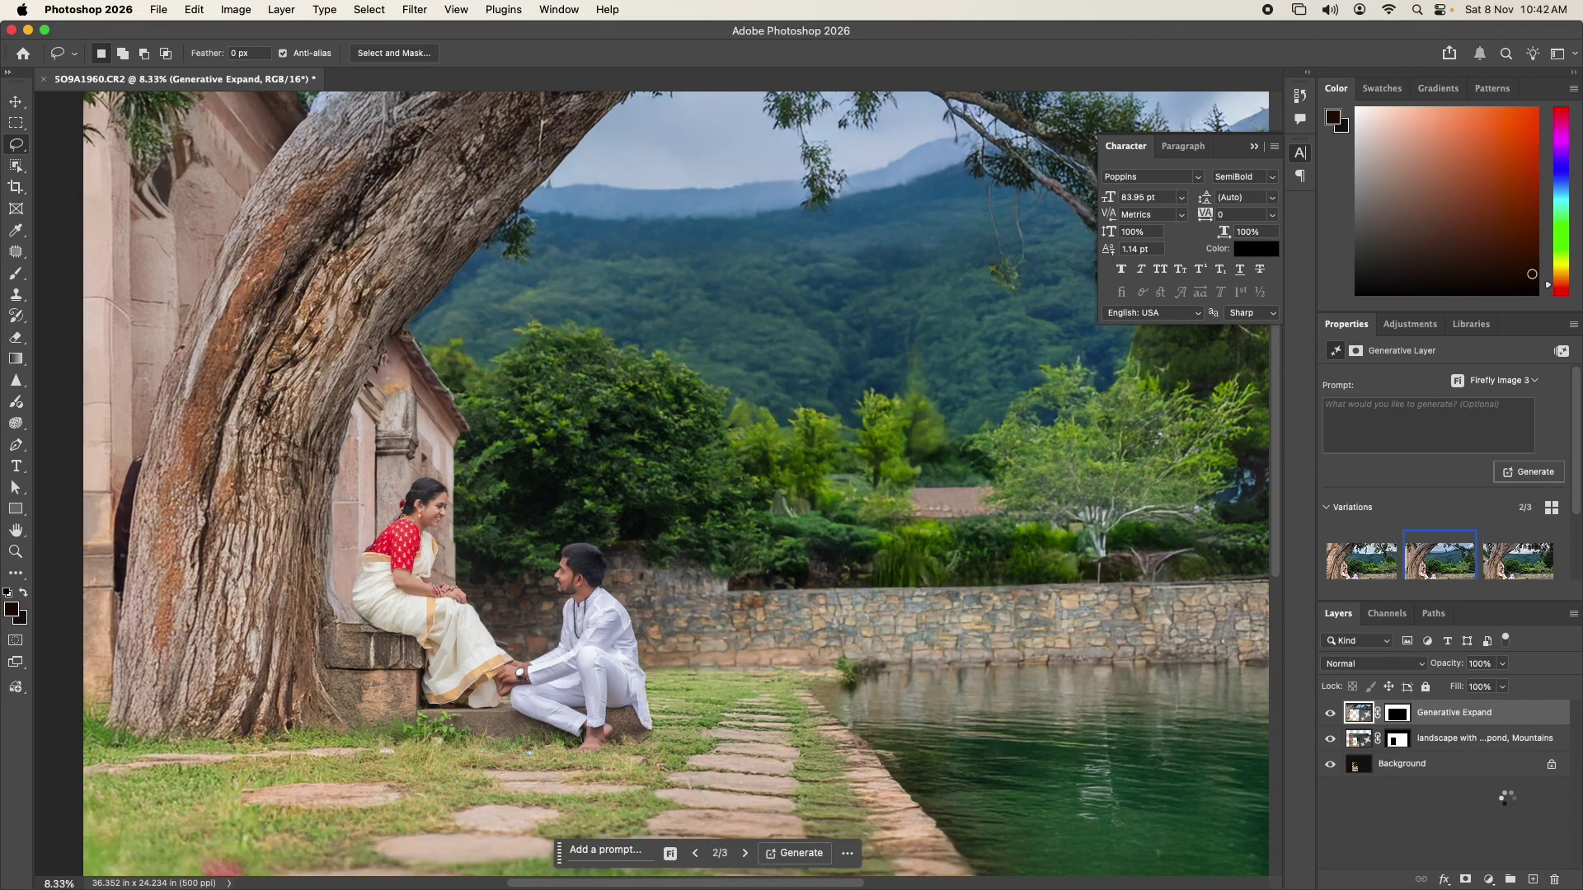
pyautogui.press('super+minus')
pyautogui.press('super+minus')
pyautogui.press('super+minus')
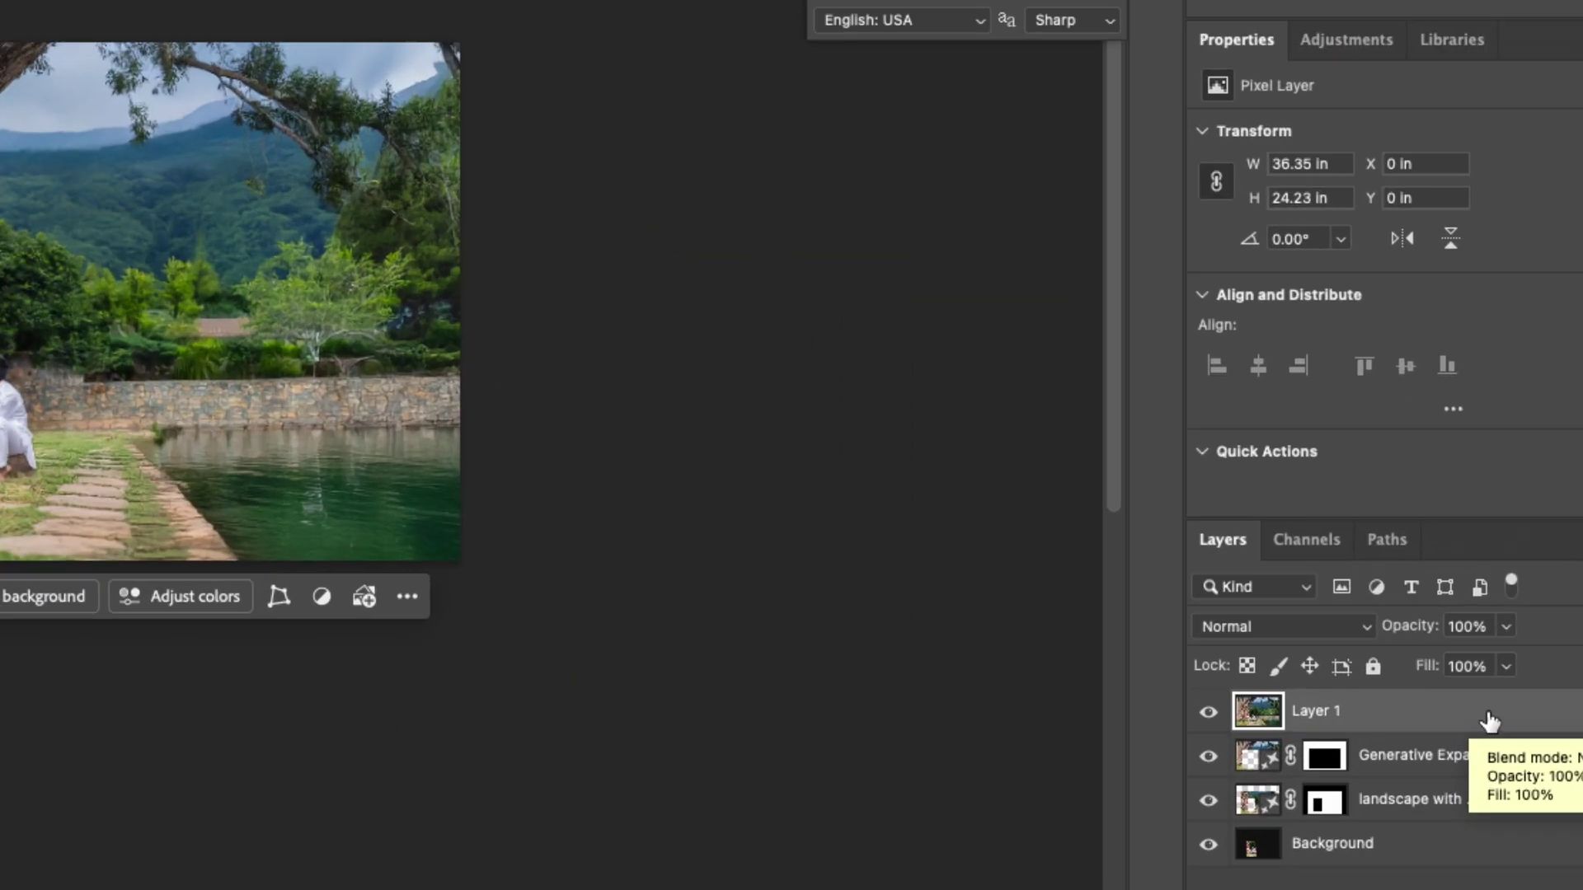
pyautogui.rightClick(1492, 719)
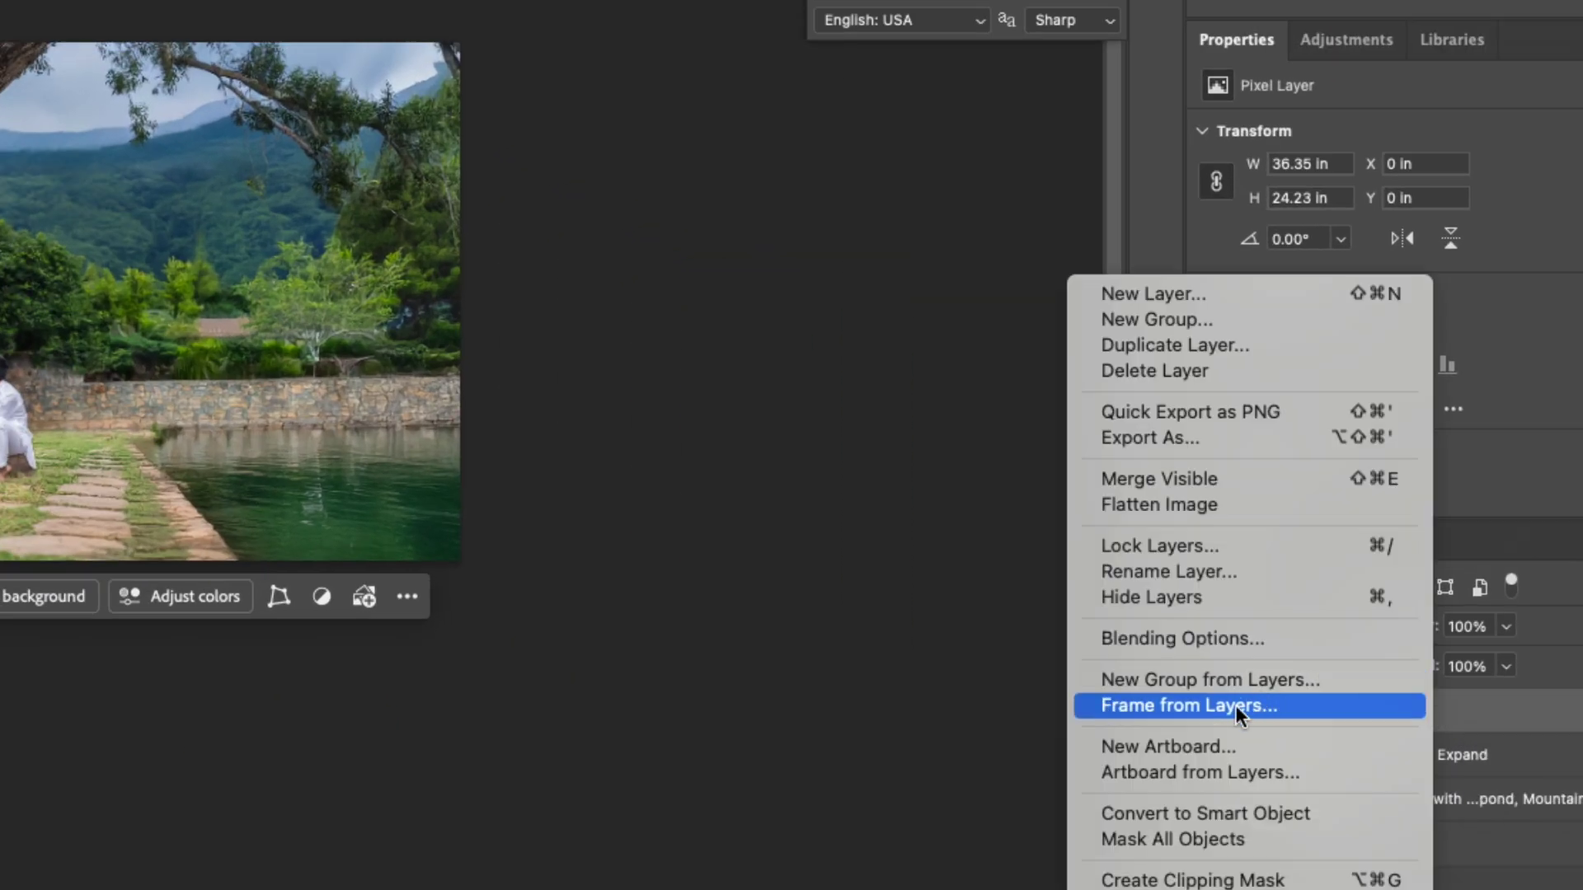
pyautogui.click(1333, 775)
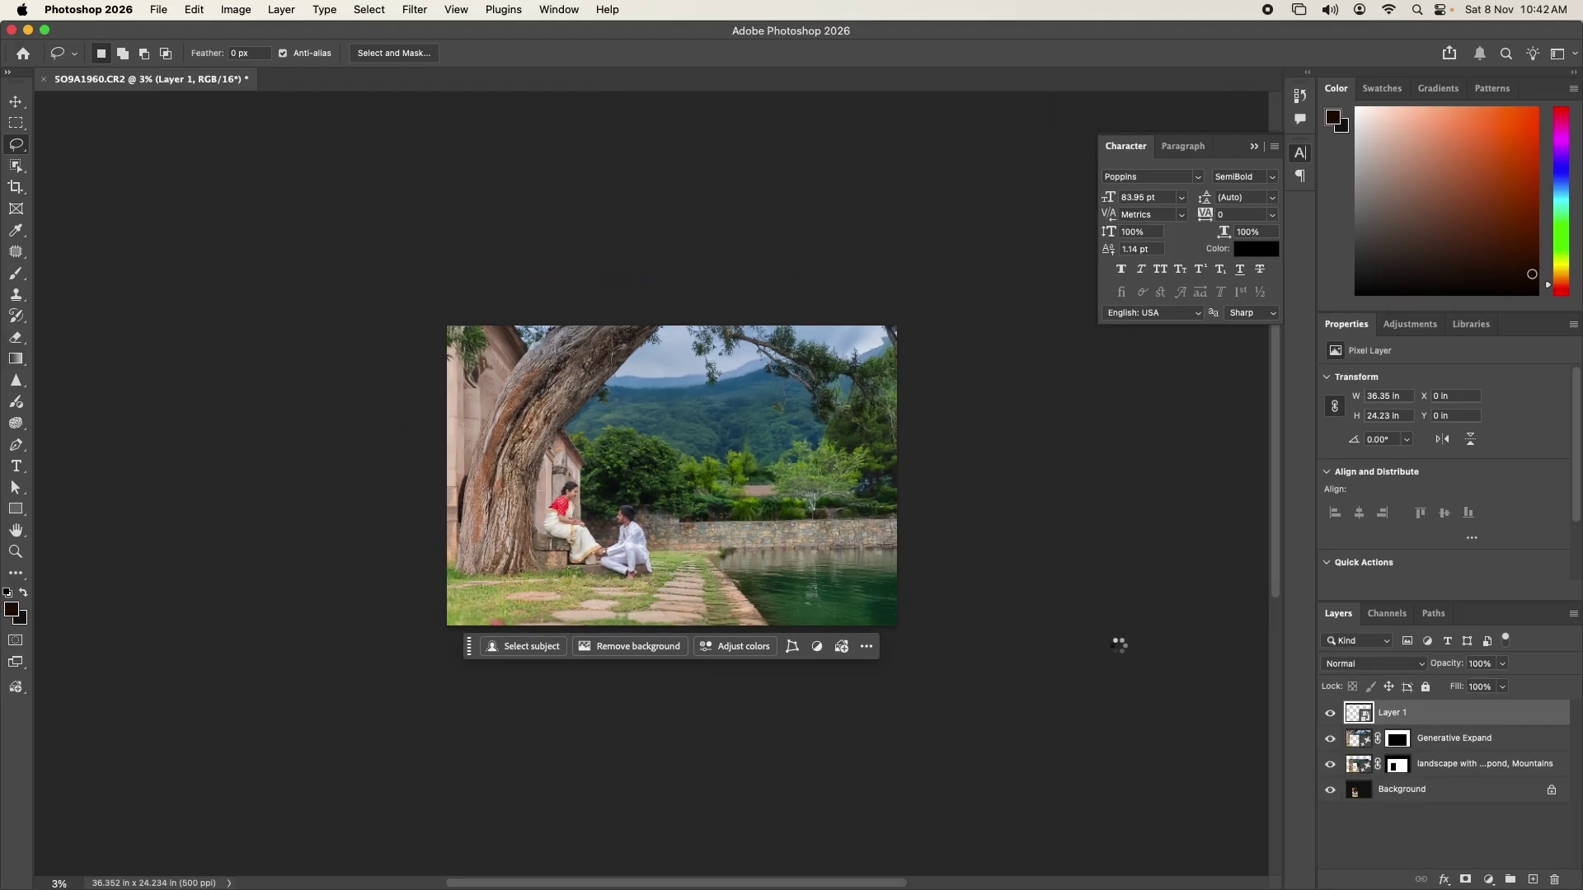
# Step: Apply the Camera Raw Filter with Auto tone and lowered exposure, then switch to Masking
pyautogui.click(419, 12)
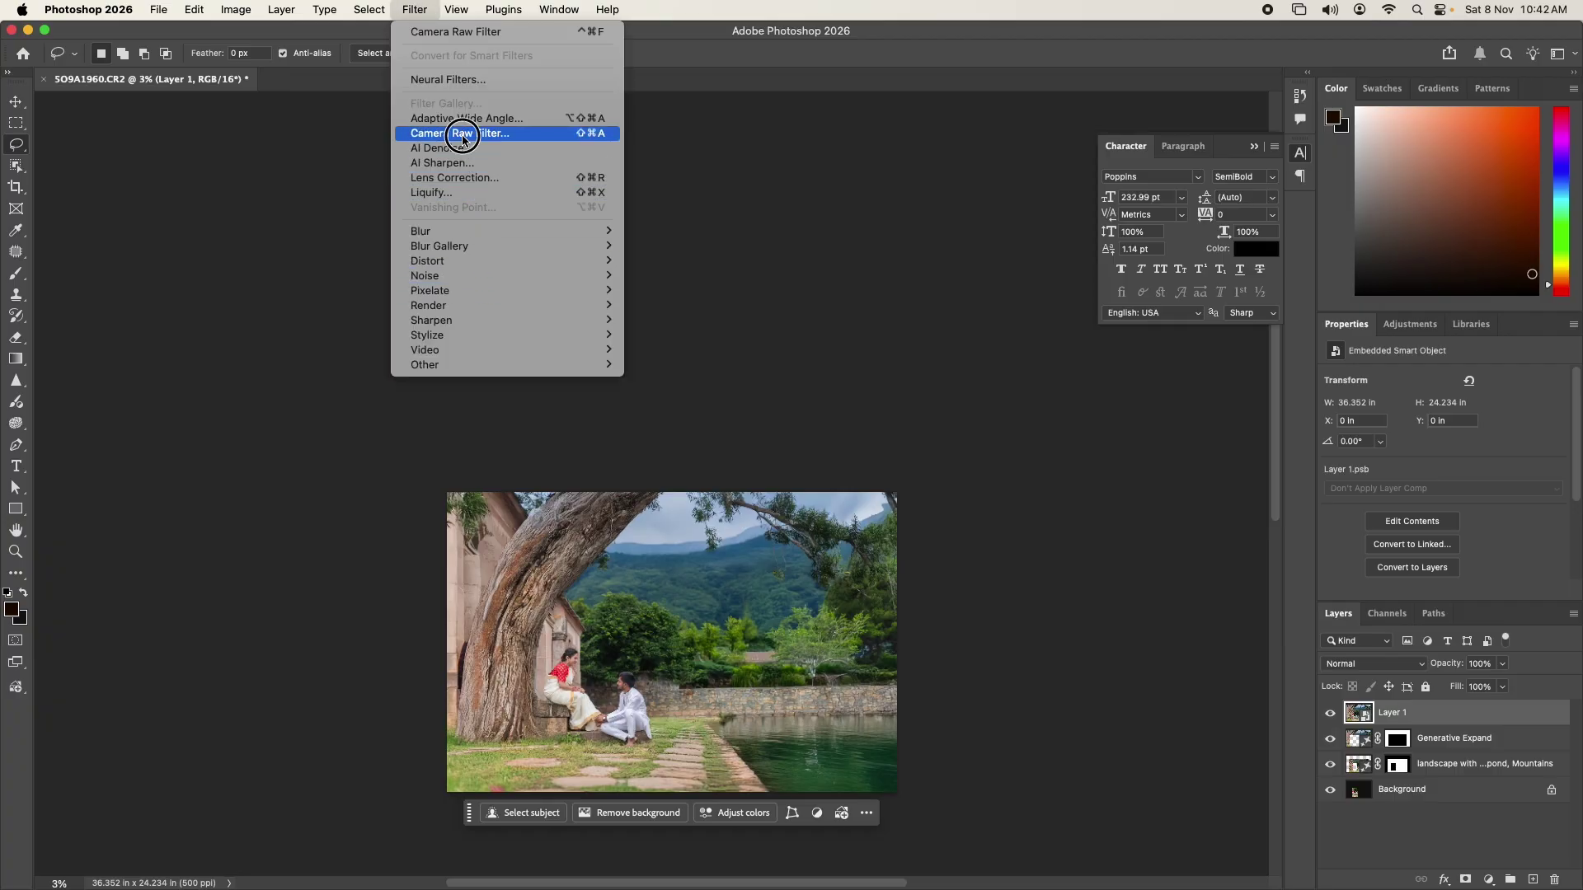
pyautogui.click(462, 135)
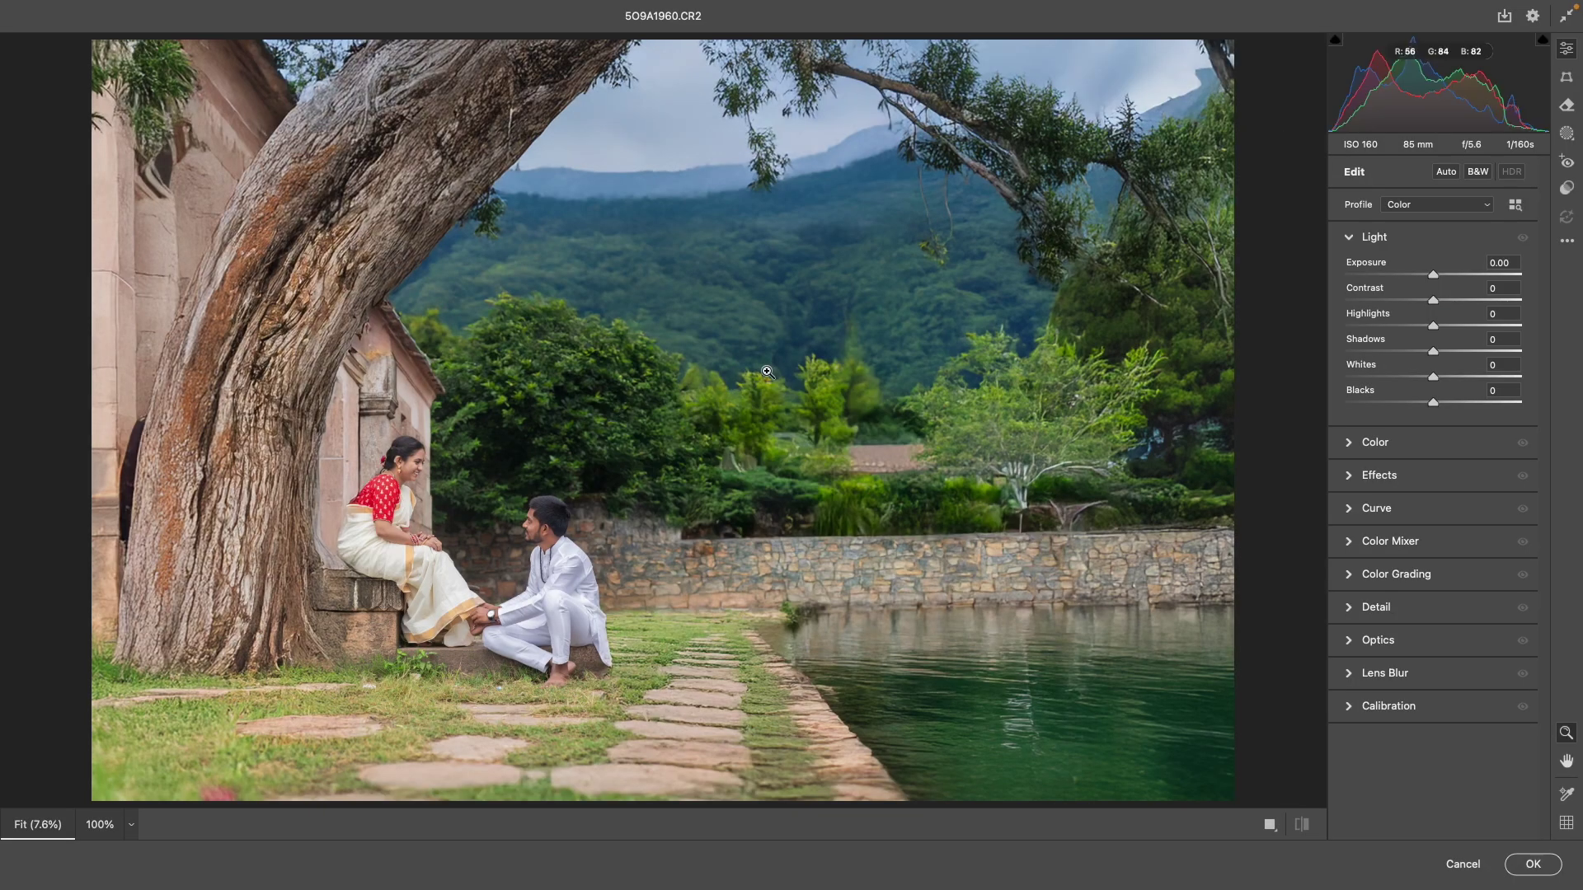
pyautogui.click(1453, 177)
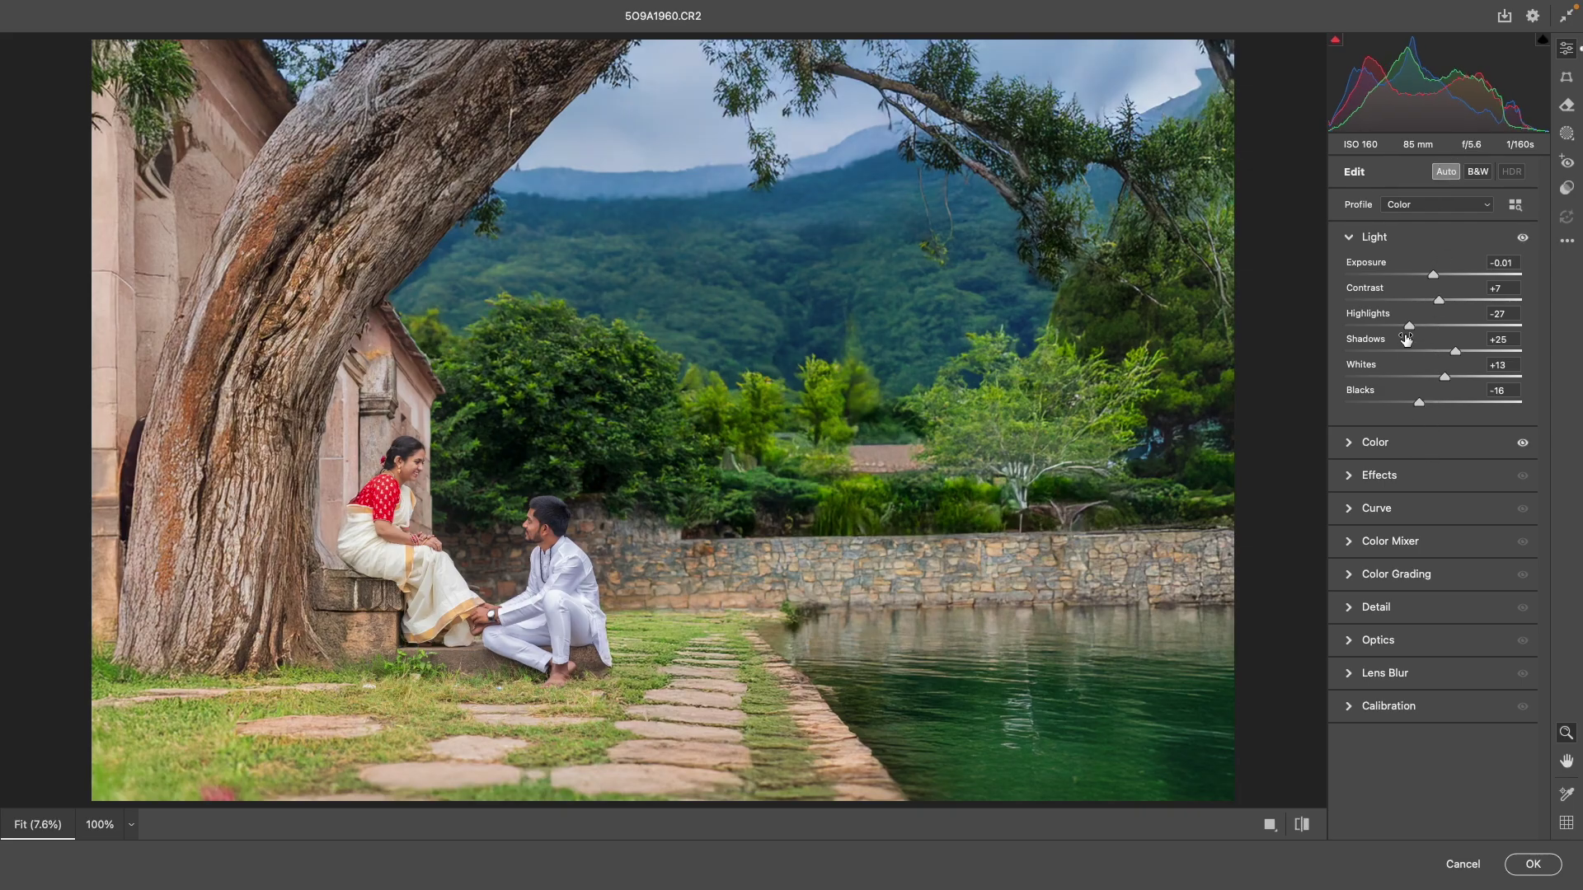
pyautogui.moveTo(1433, 274); pyautogui.dragTo(1392, 278)
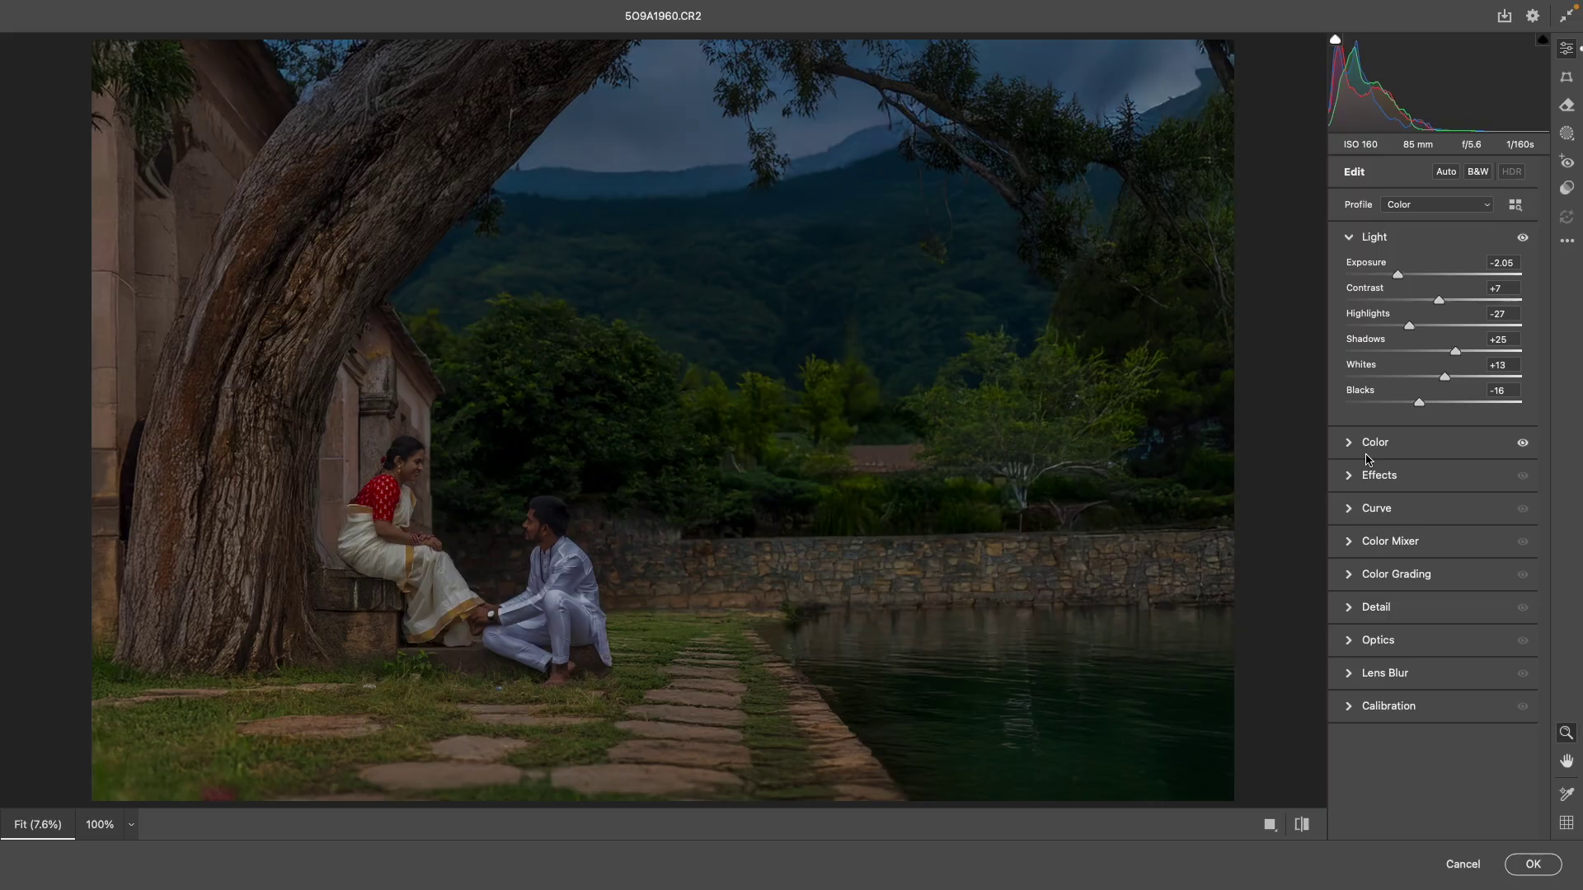
pyautogui.click(1566, 133)
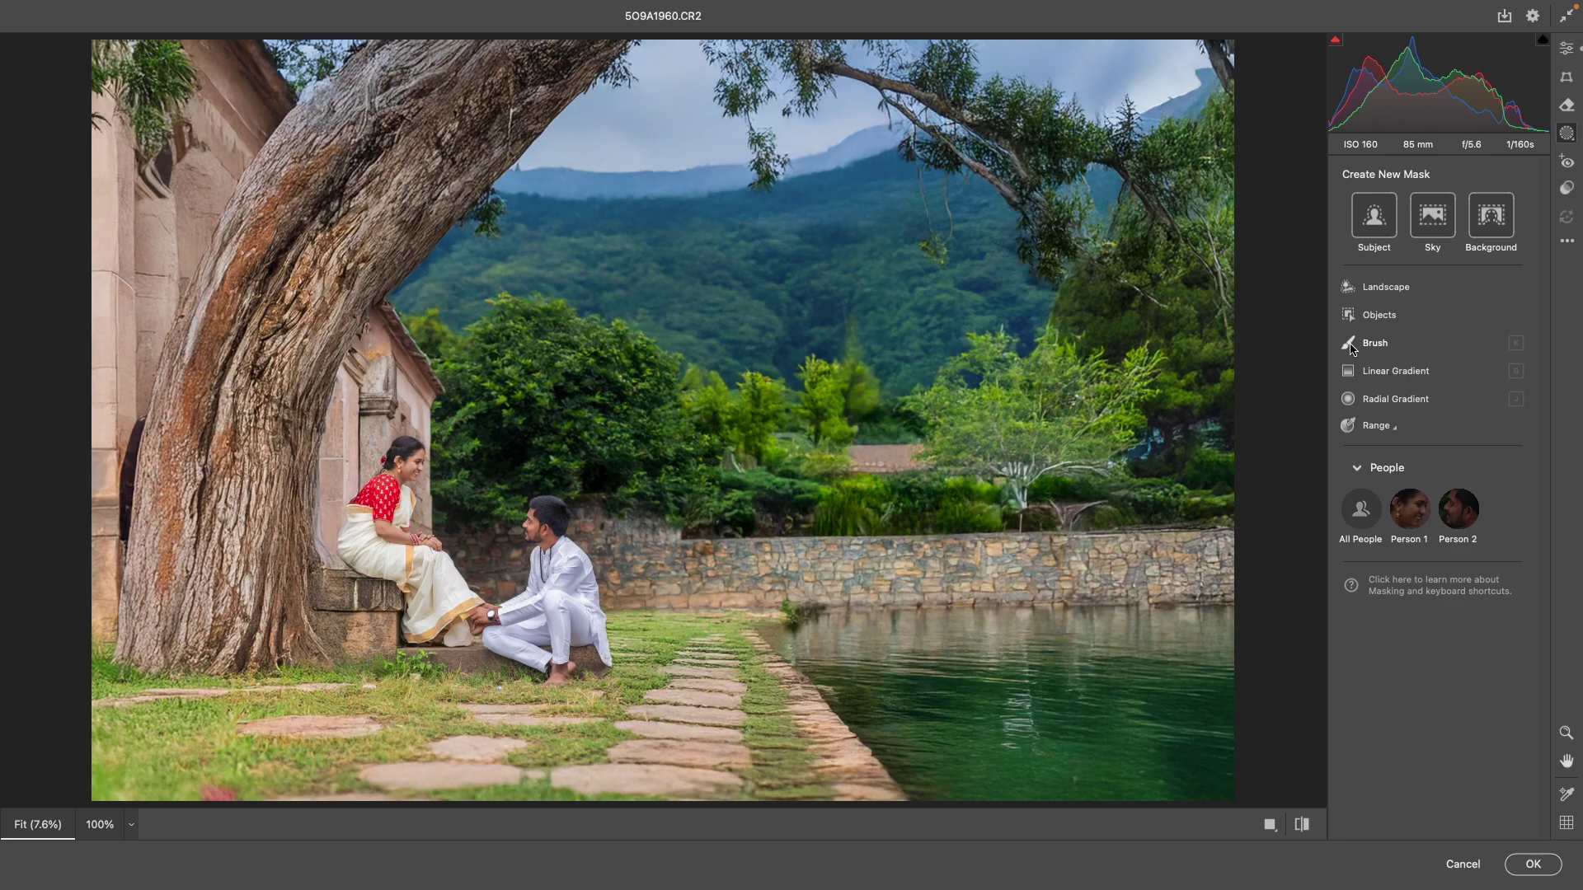
pyautogui.click(1352, 402)
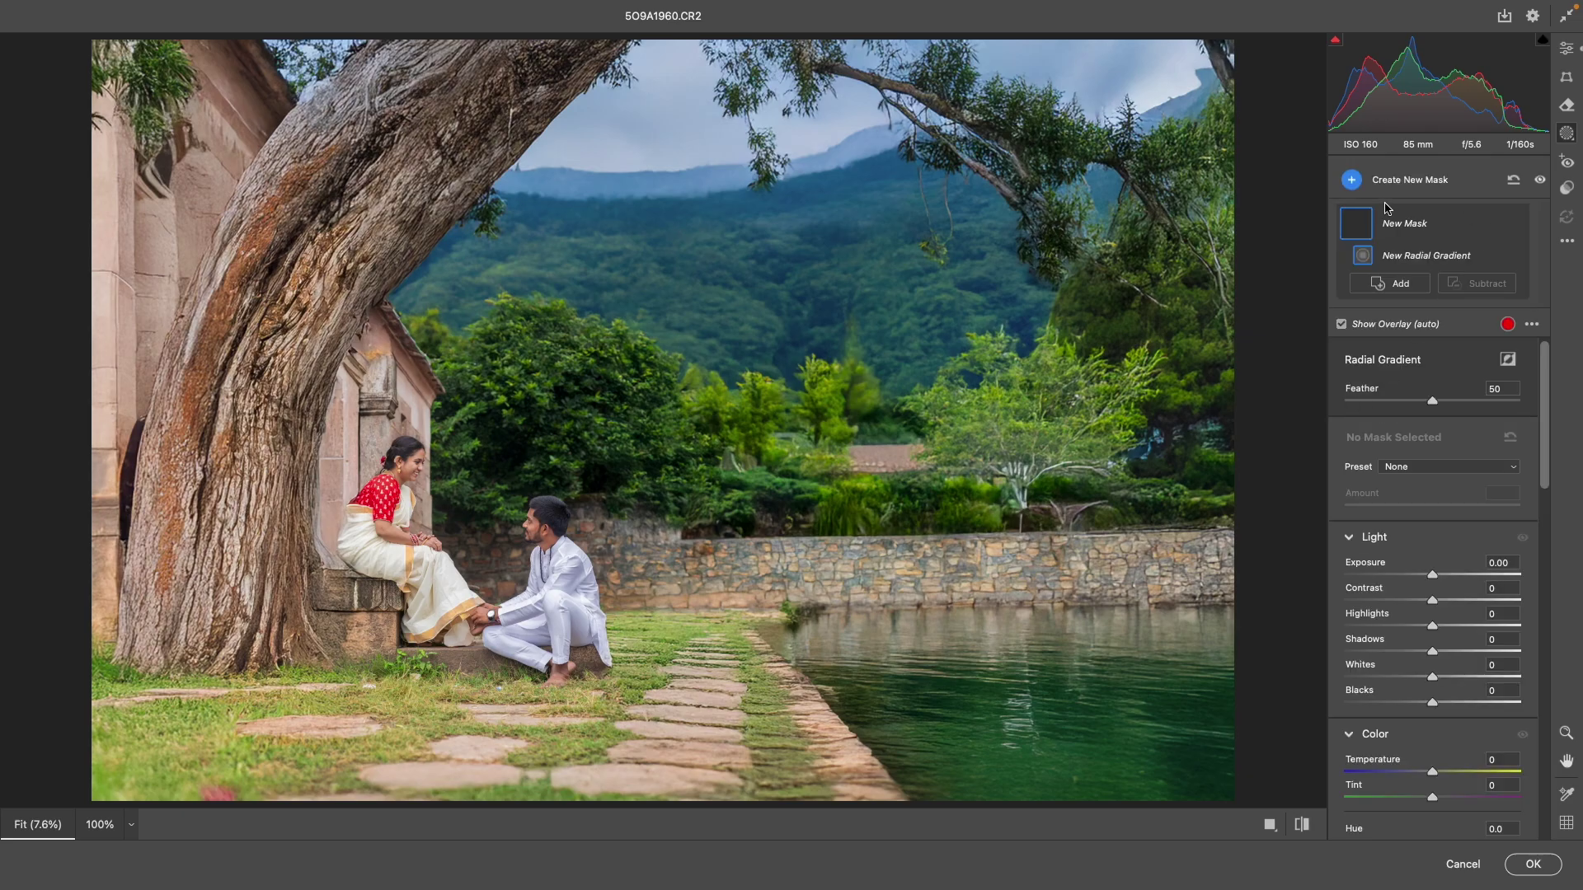
pyautogui.moveTo(1170, 106); pyautogui.dragTo(494, 662)
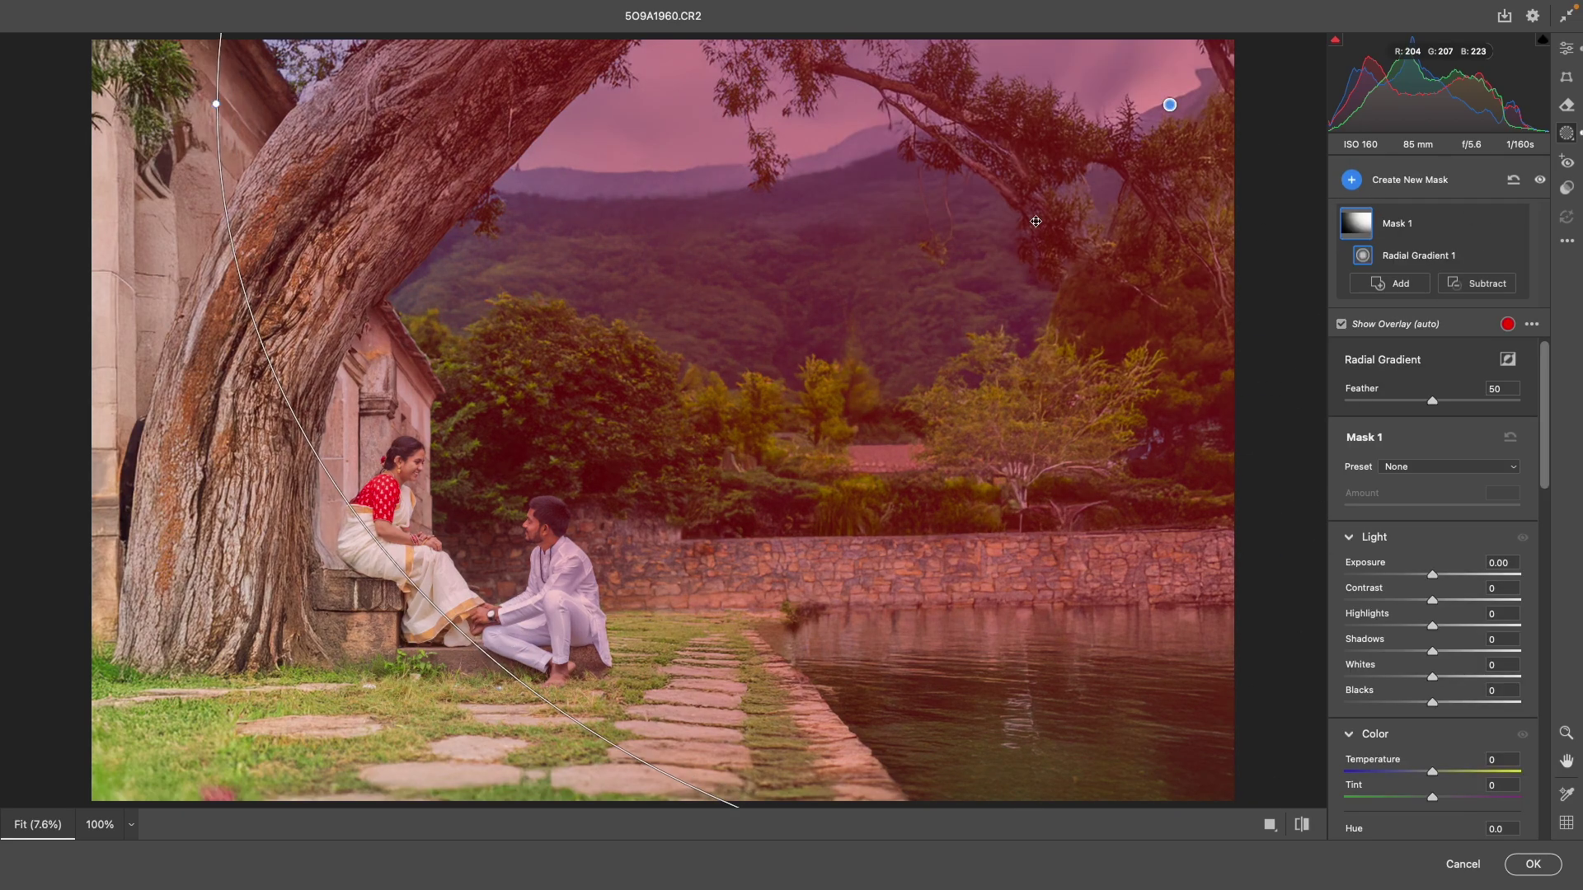
pyautogui.moveTo(1170, 105); pyautogui.dragTo(948, 276)
pyautogui.moveTo(1431, 575); pyautogui.dragTo(1369, 575)
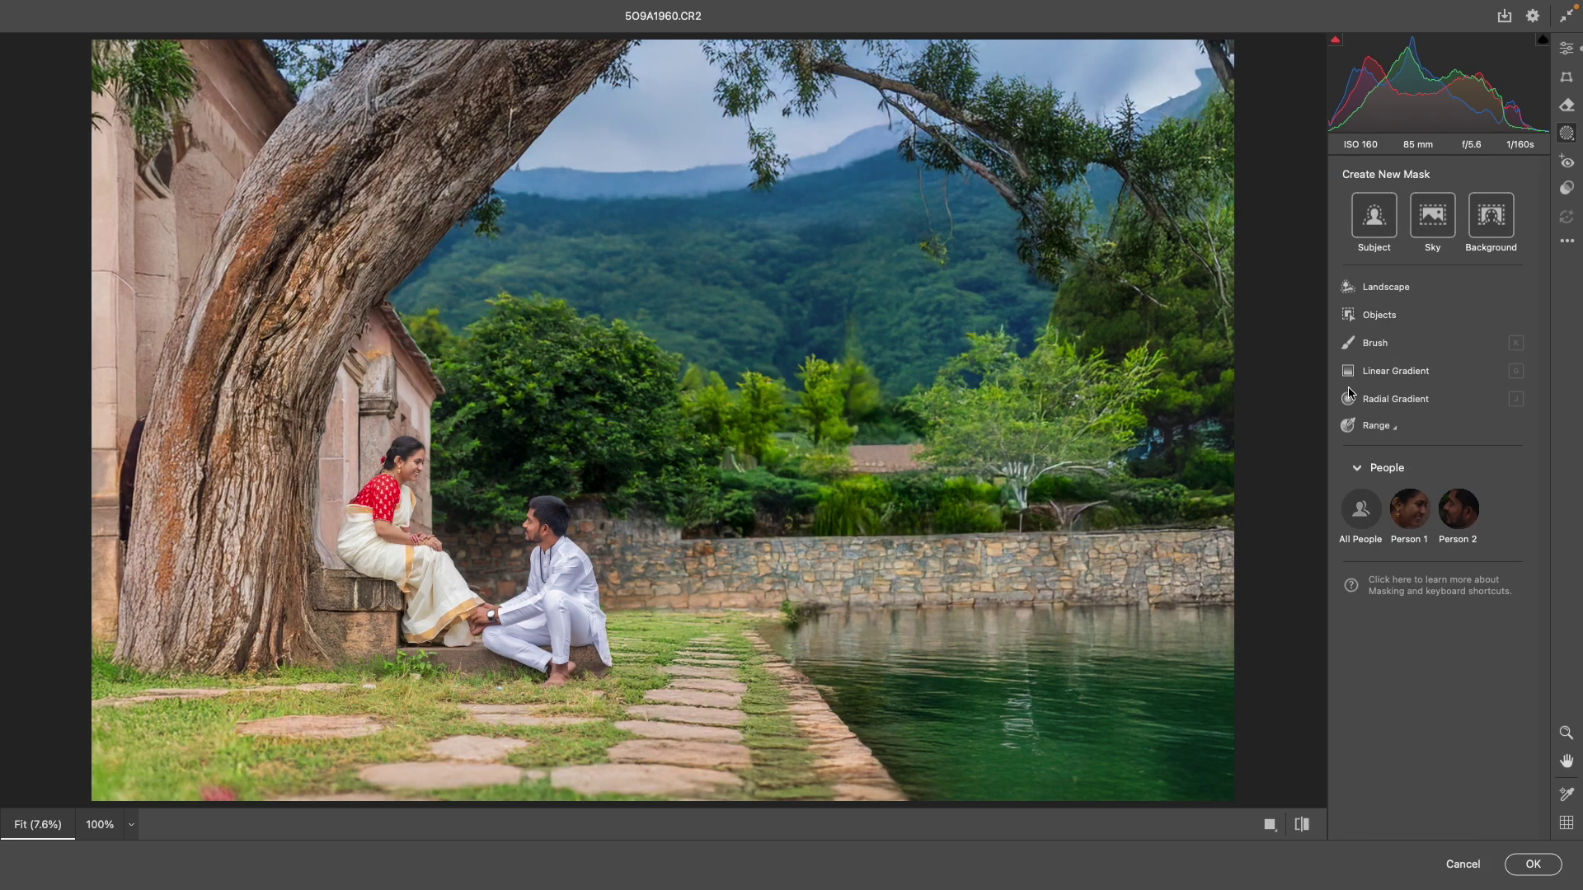
pyautogui.click(1349, 400)
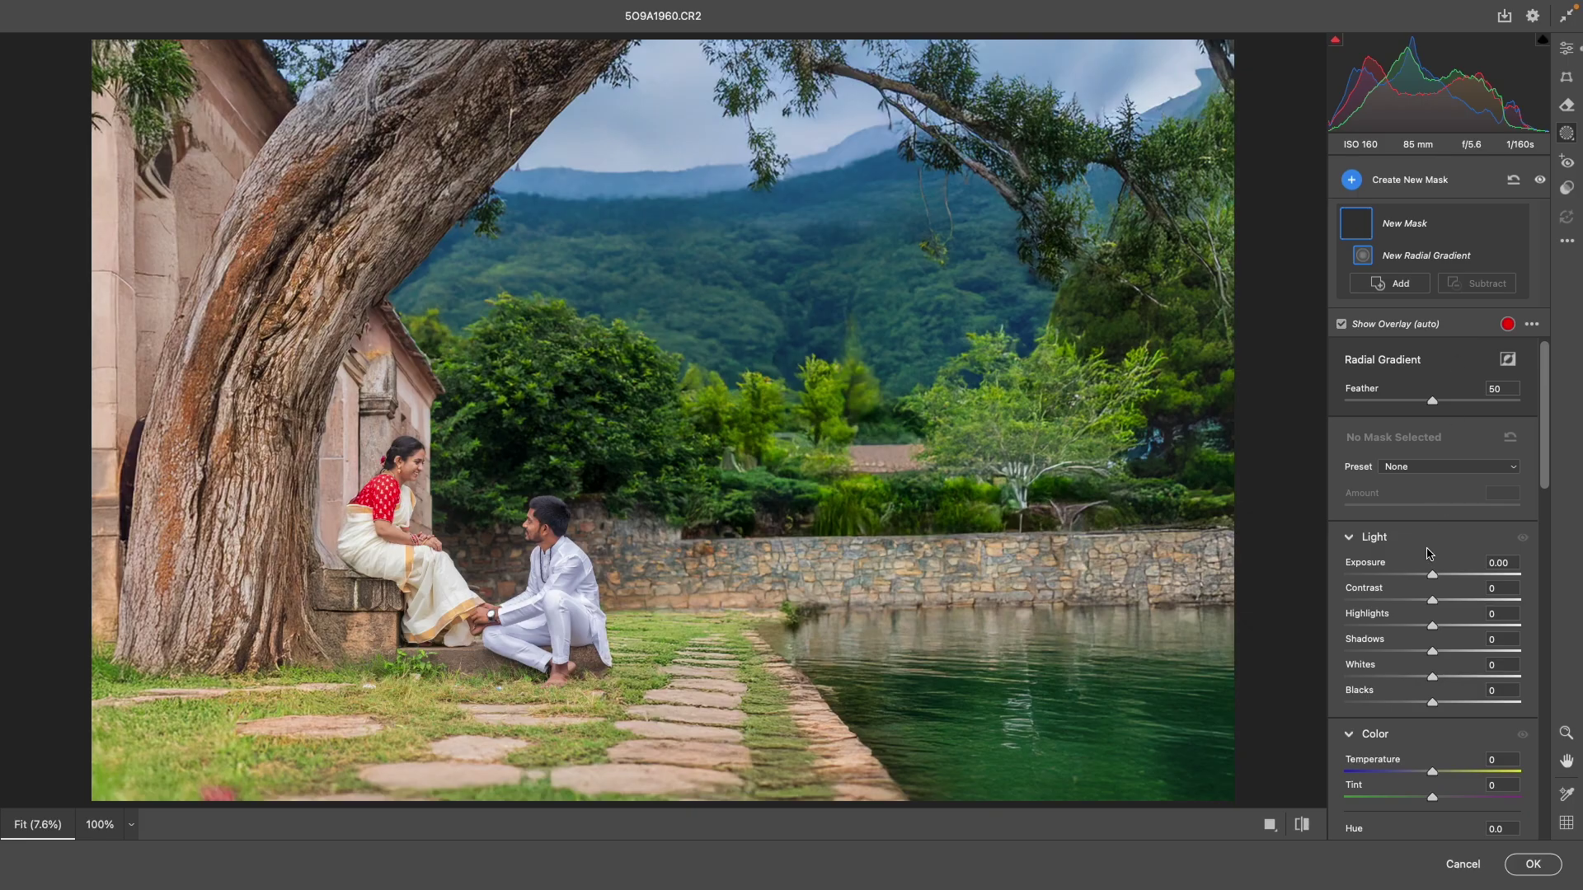
pyautogui.moveTo(1432, 574); pyautogui.dragTo(1418, 575)
pyautogui.press('Escape')
pyautogui.click(1566, 49)
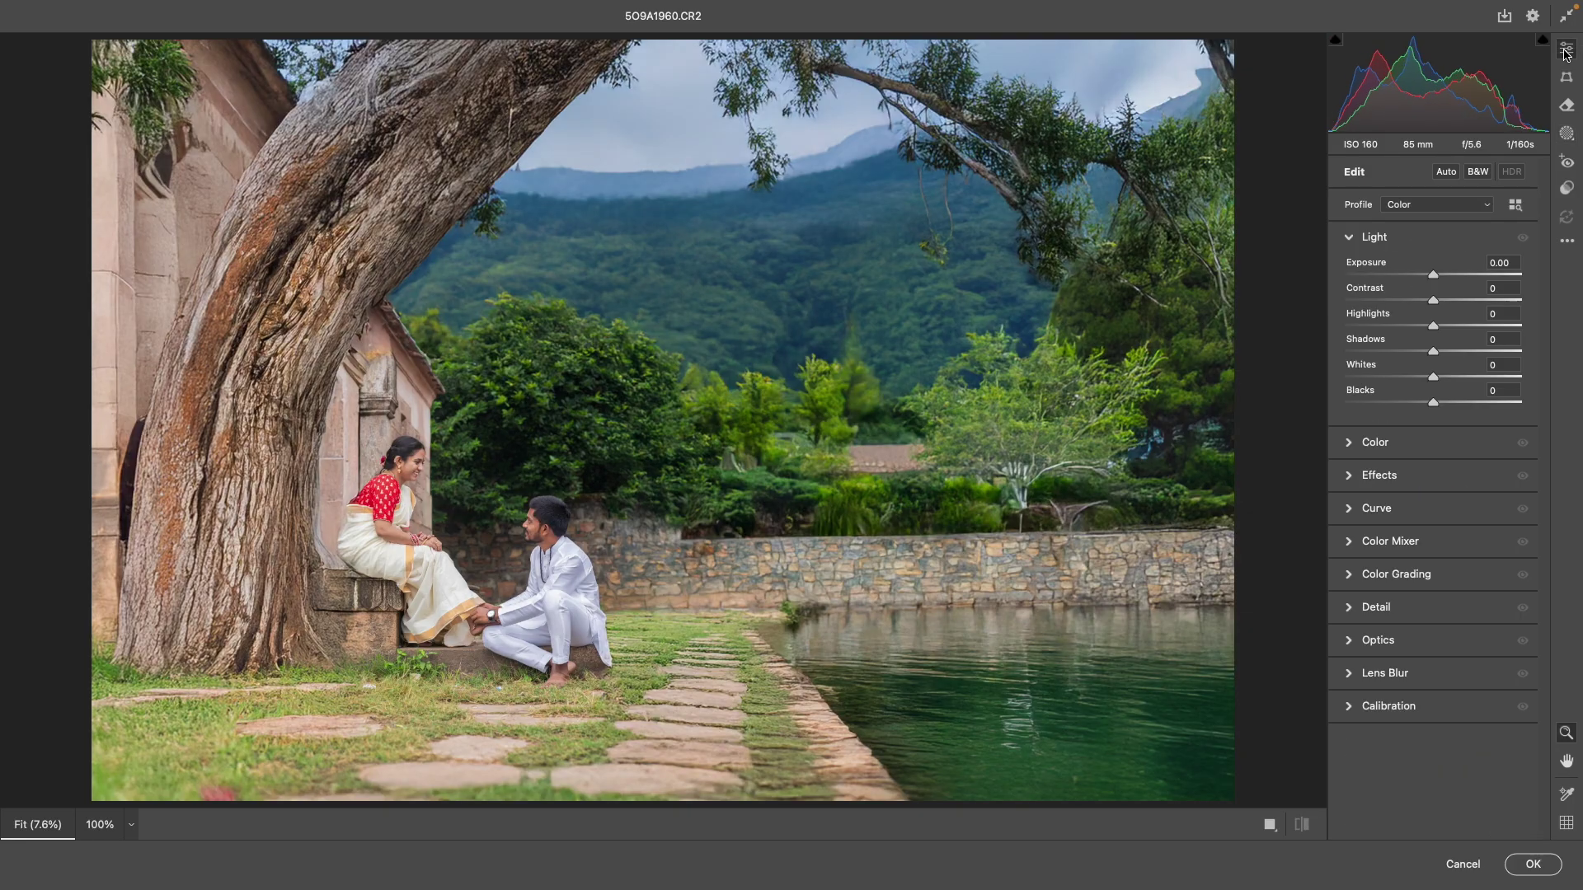
pyautogui.moveTo(1430, 282); pyautogui.dragTo(1397, 275)
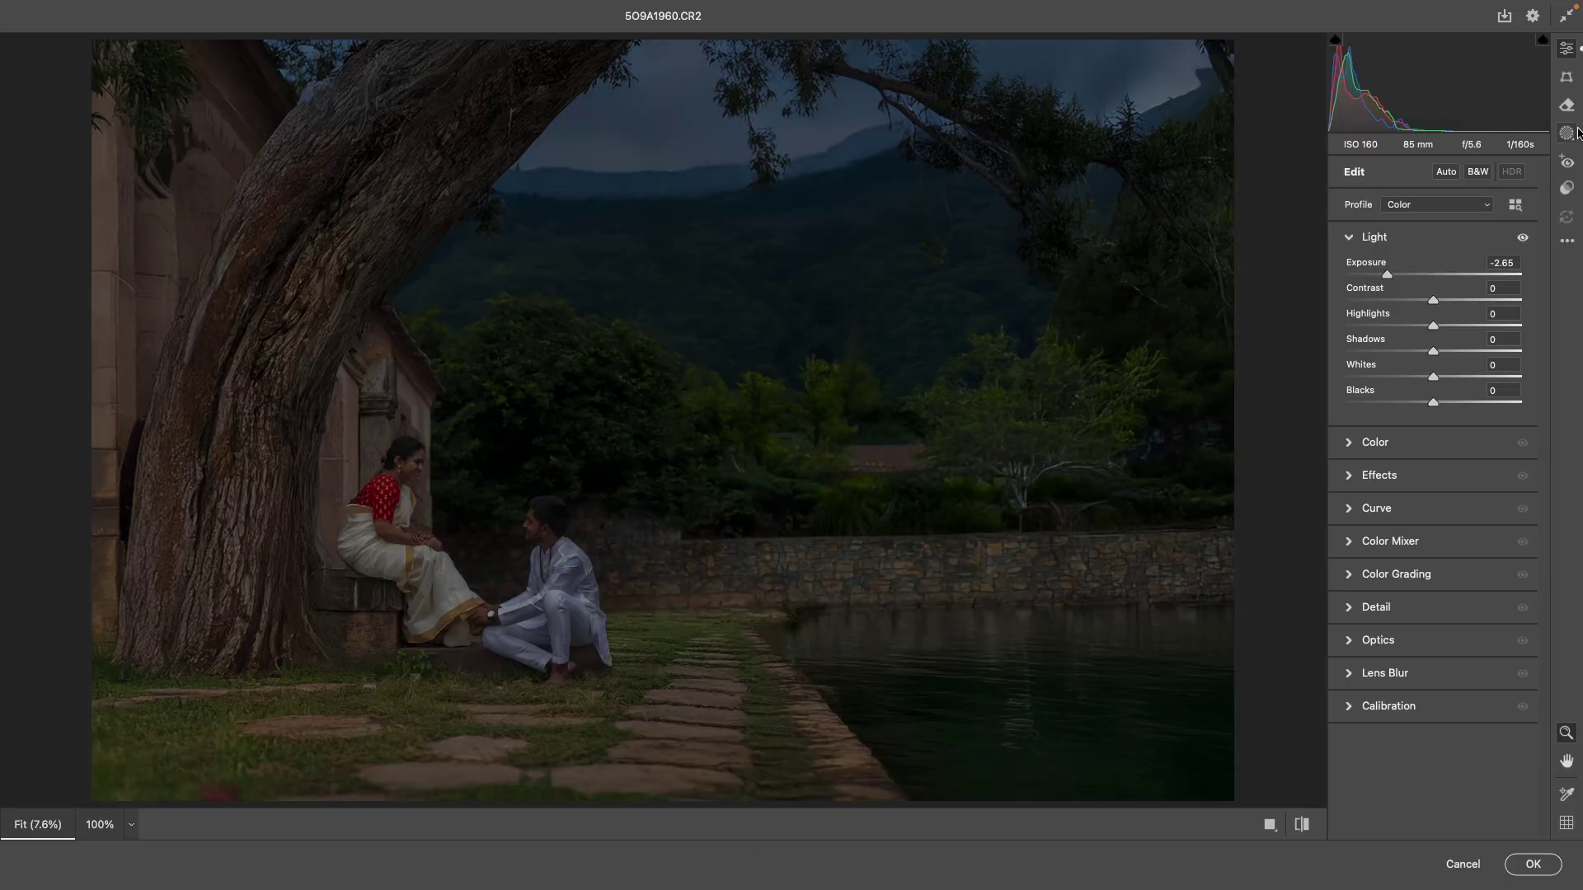
pyautogui.hotkey('shift', 'w')
pyautogui.click(1374, 342)
pyautogui.moveTo(1216, 95); pyautogui.dragTo(940, 301)
pyautogui.moveTo(1430, 710); pyautogui.dragTo(1500, 710)
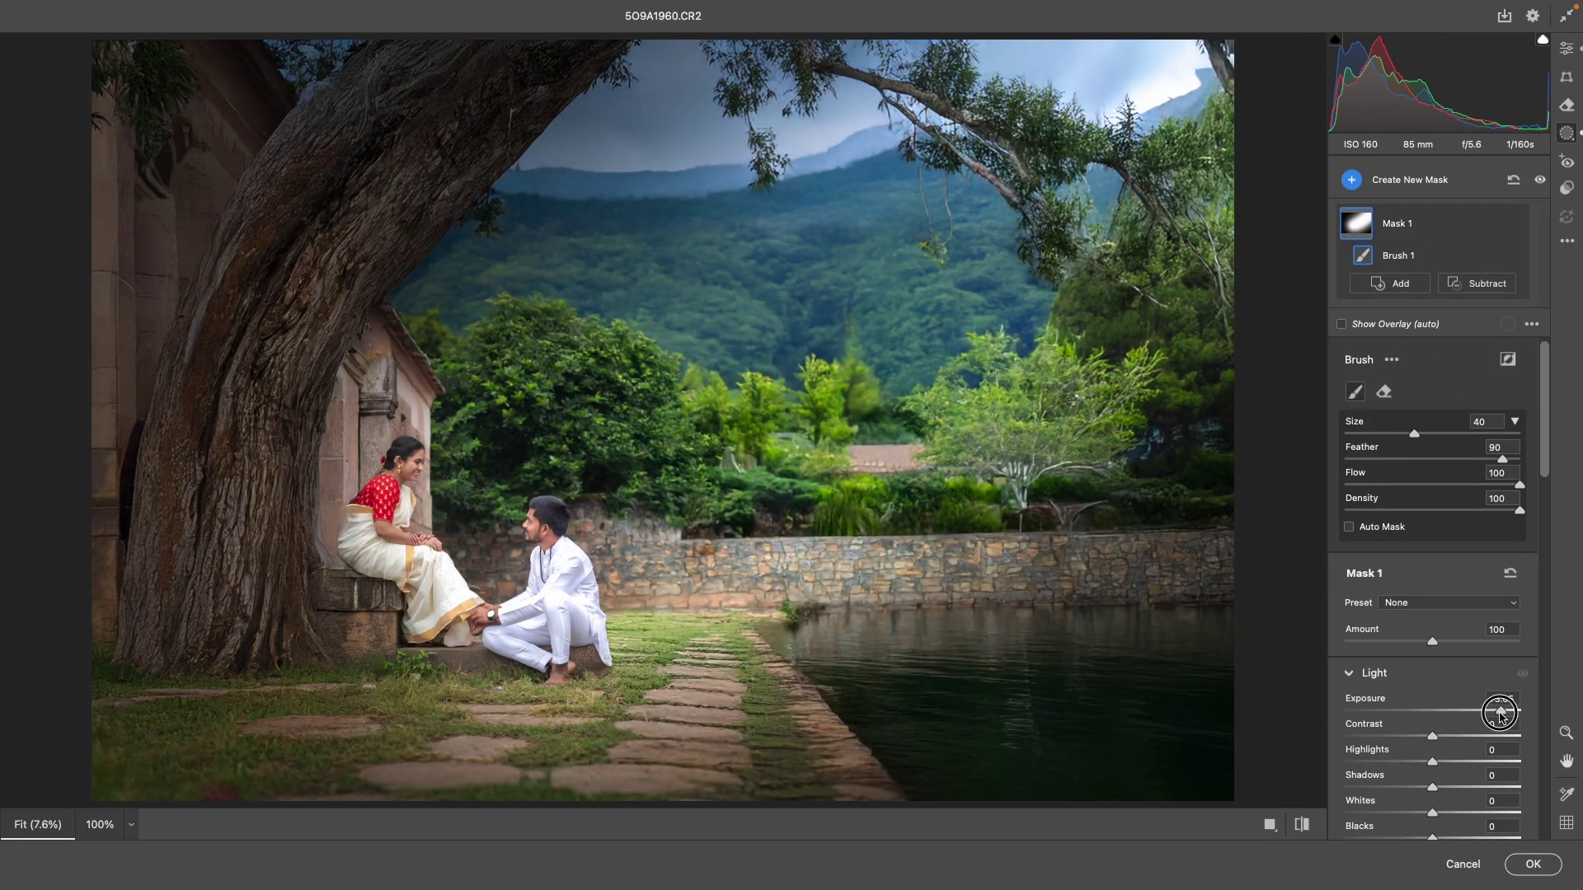
pyautogui.moveTo(593, 346); pyautogui.dragTo(956, 156)
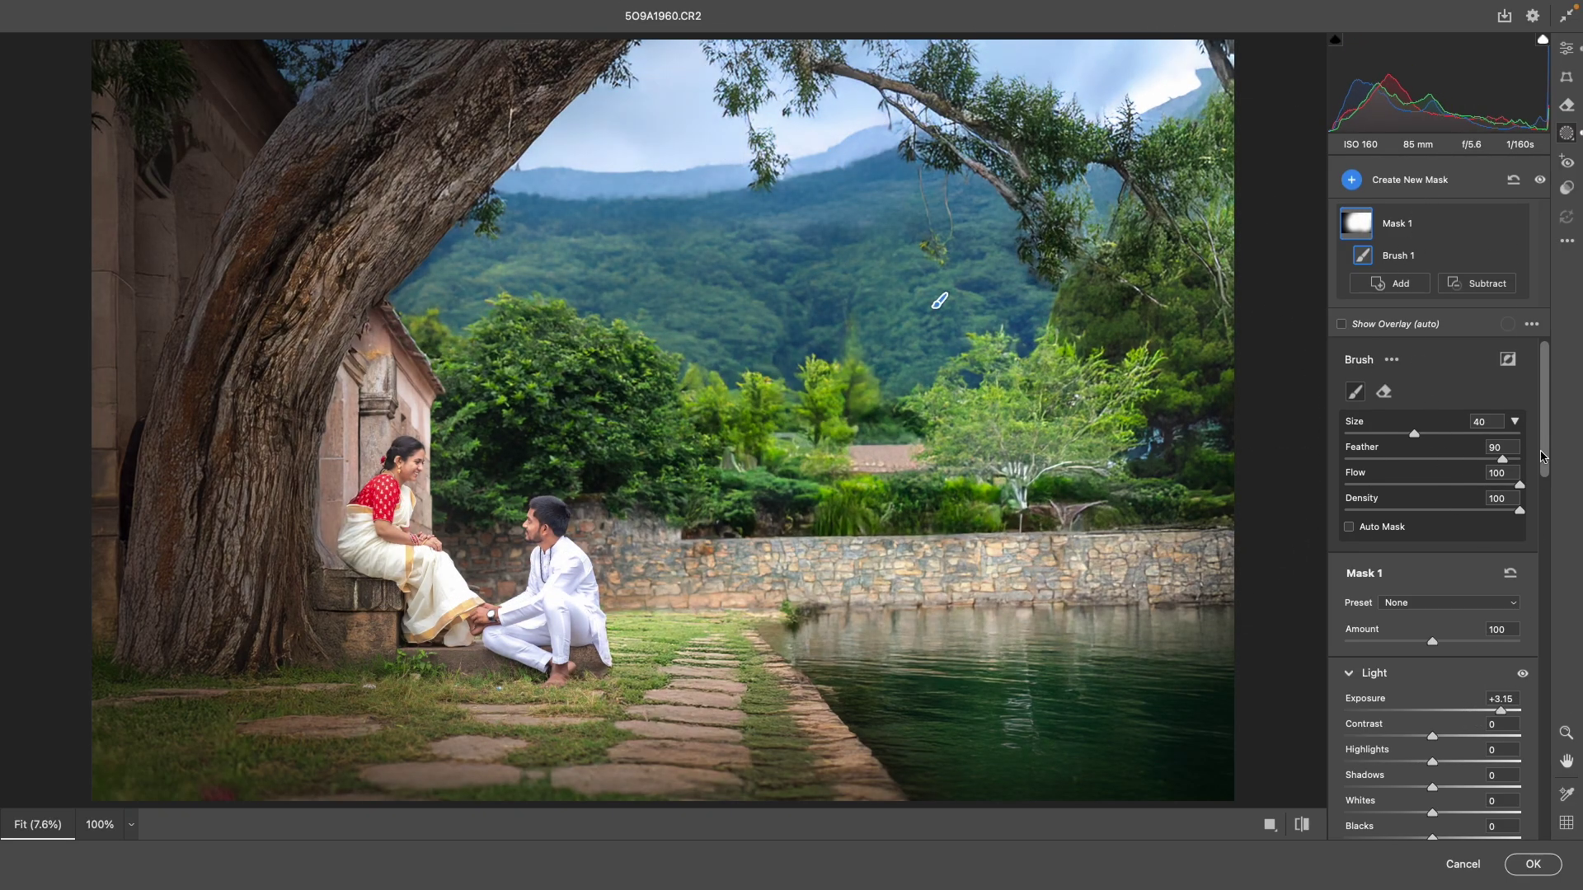
pyautogui.moveTo(1540, 481); pyautogui.dragTo(1540, 544)
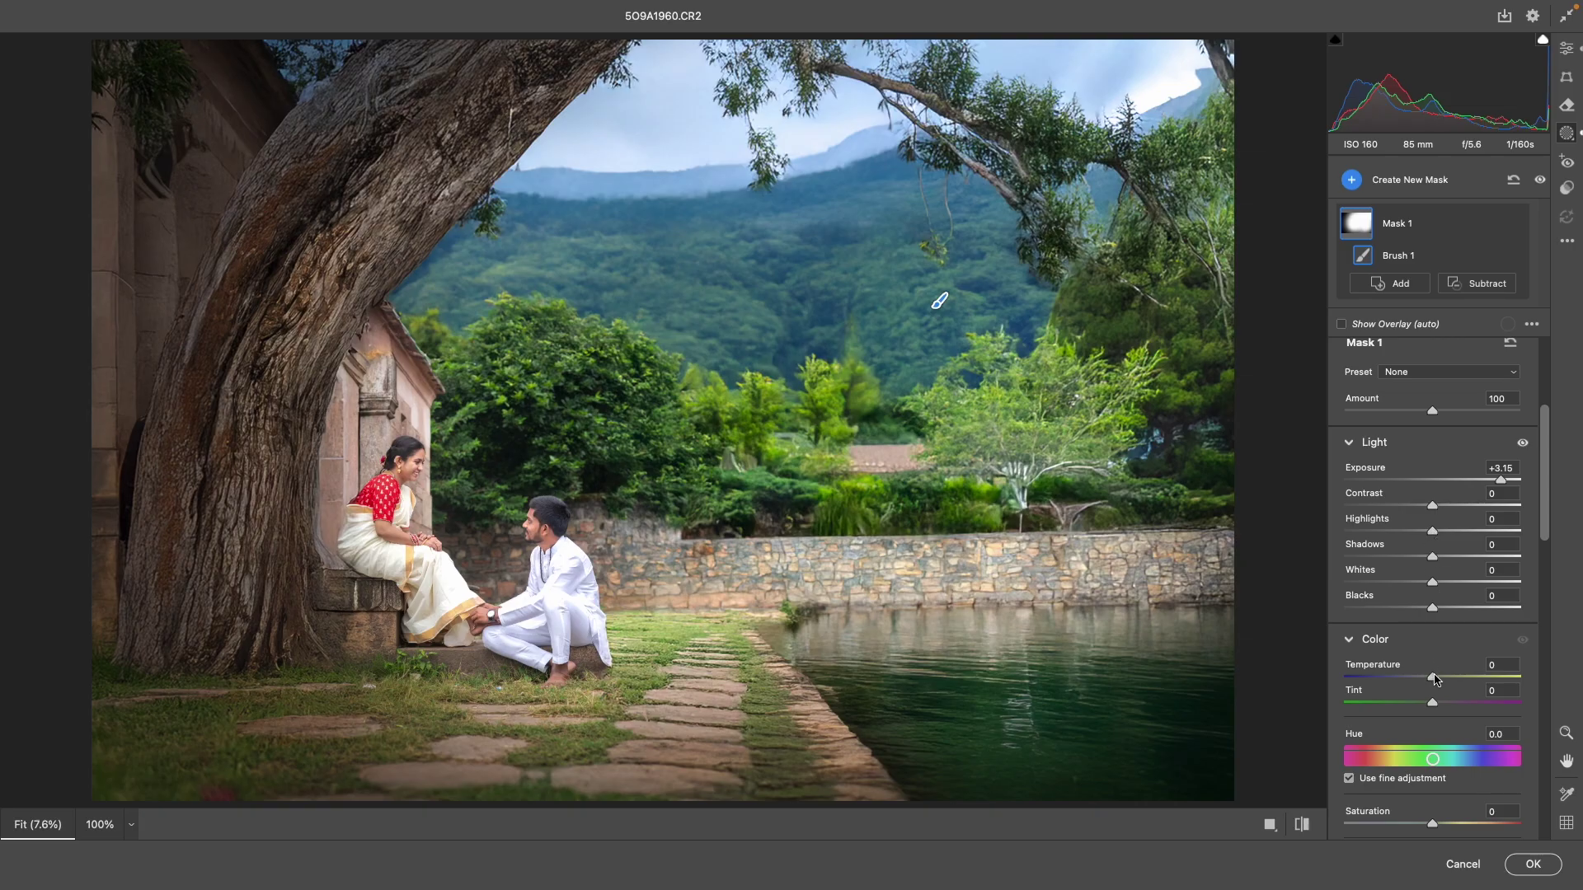
pyautogui.moveTo(1433, 678); pyautogui.dragTo(1453, 678)
pyautogui.click(1566, 48)
pyautogui.moveTo(1413, 272); pyautogui.dragTo(1384, 273)
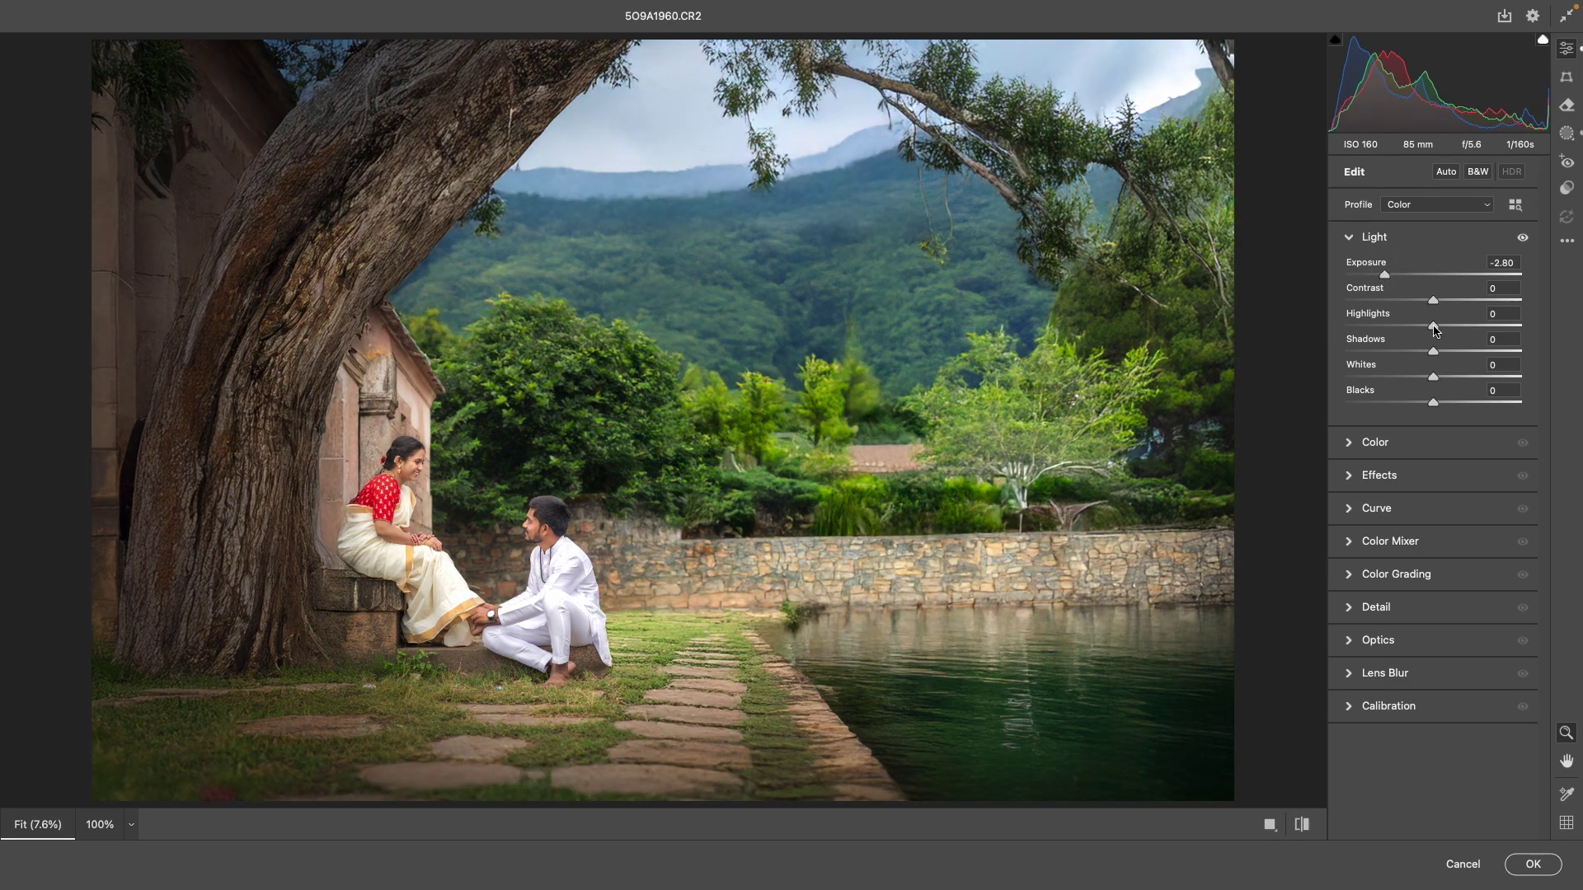
pyautogui.click(1566, 132)
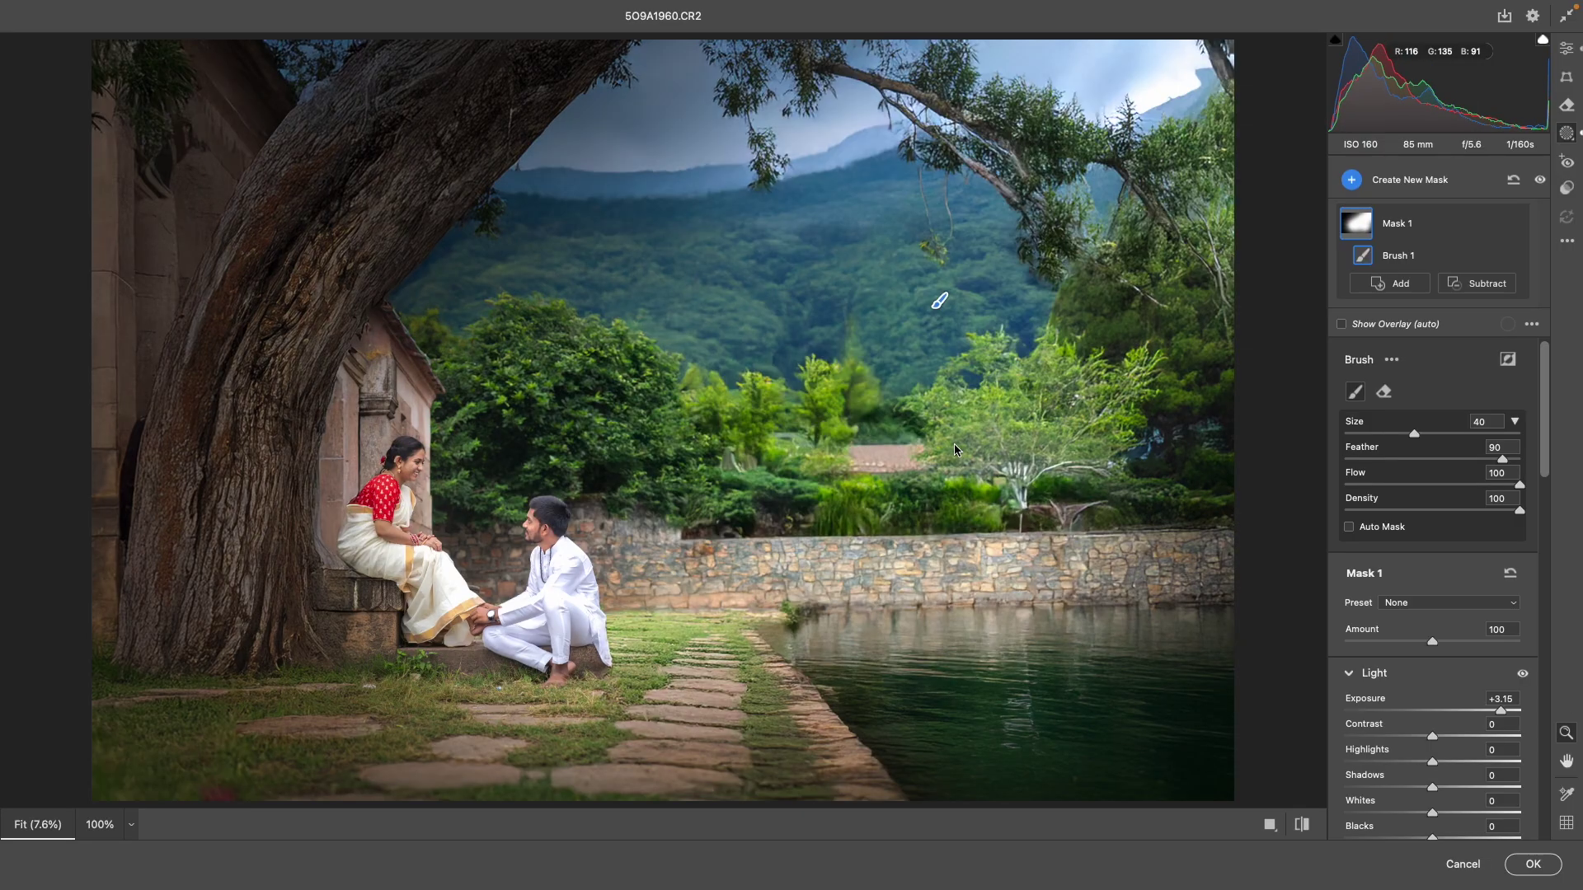
pyautogui.moveTo(816, 115); pyautogui.dragTo(940, 300)
pyautogui.click(1567, 48)
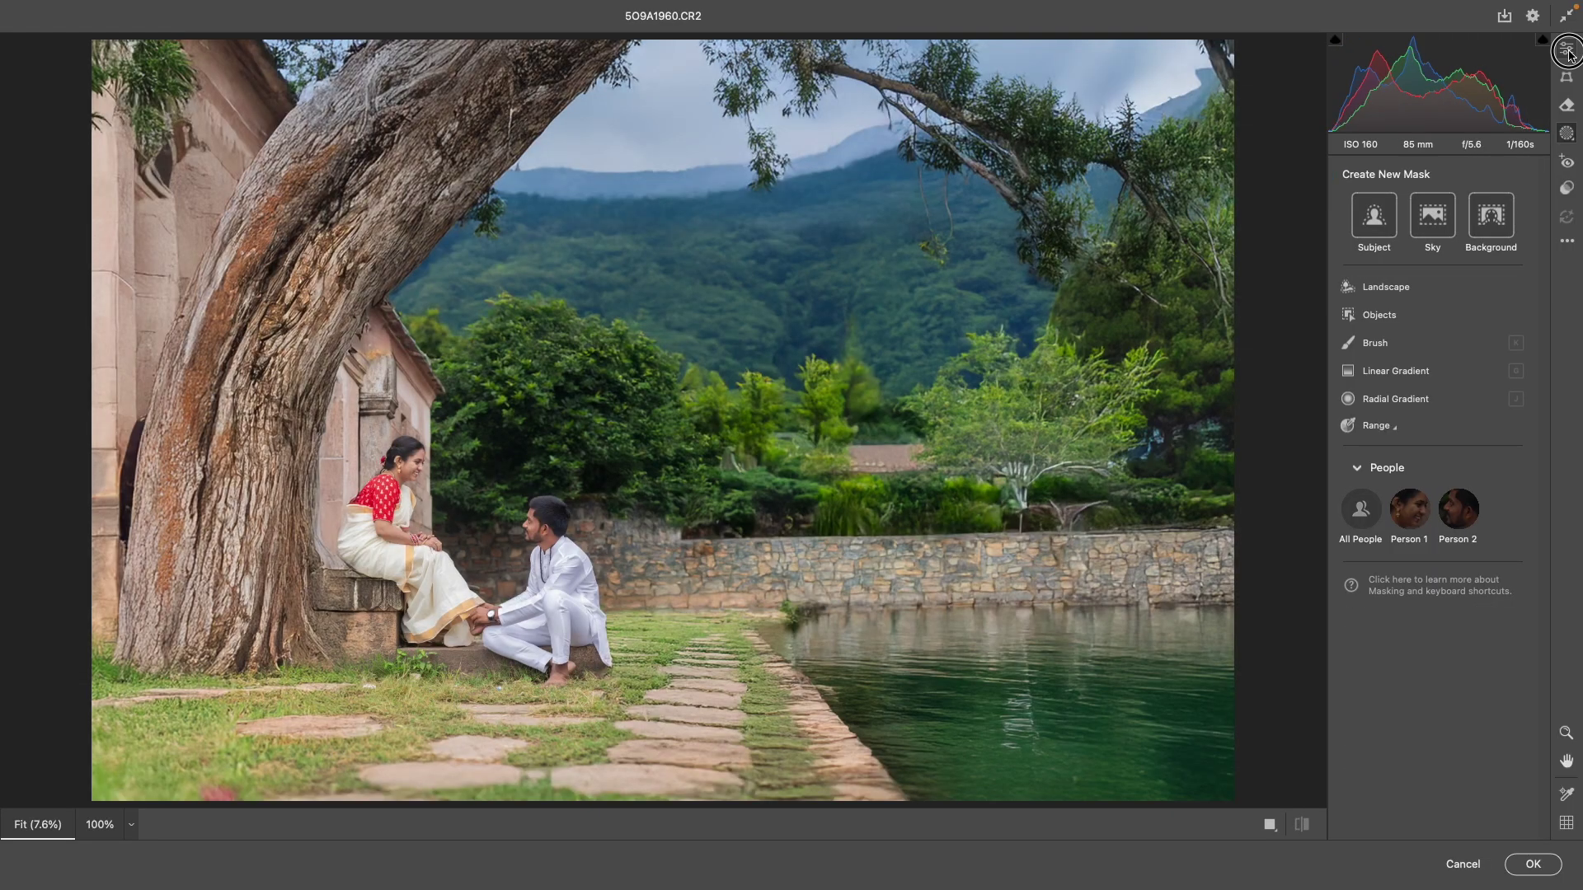
# Step: Raise exposure to +0.10 and whites to +1, then darken the edges with a -7 vignette
pyautogui.moveTo(1433, 277); pyautogui.dragTo(1432, 278)
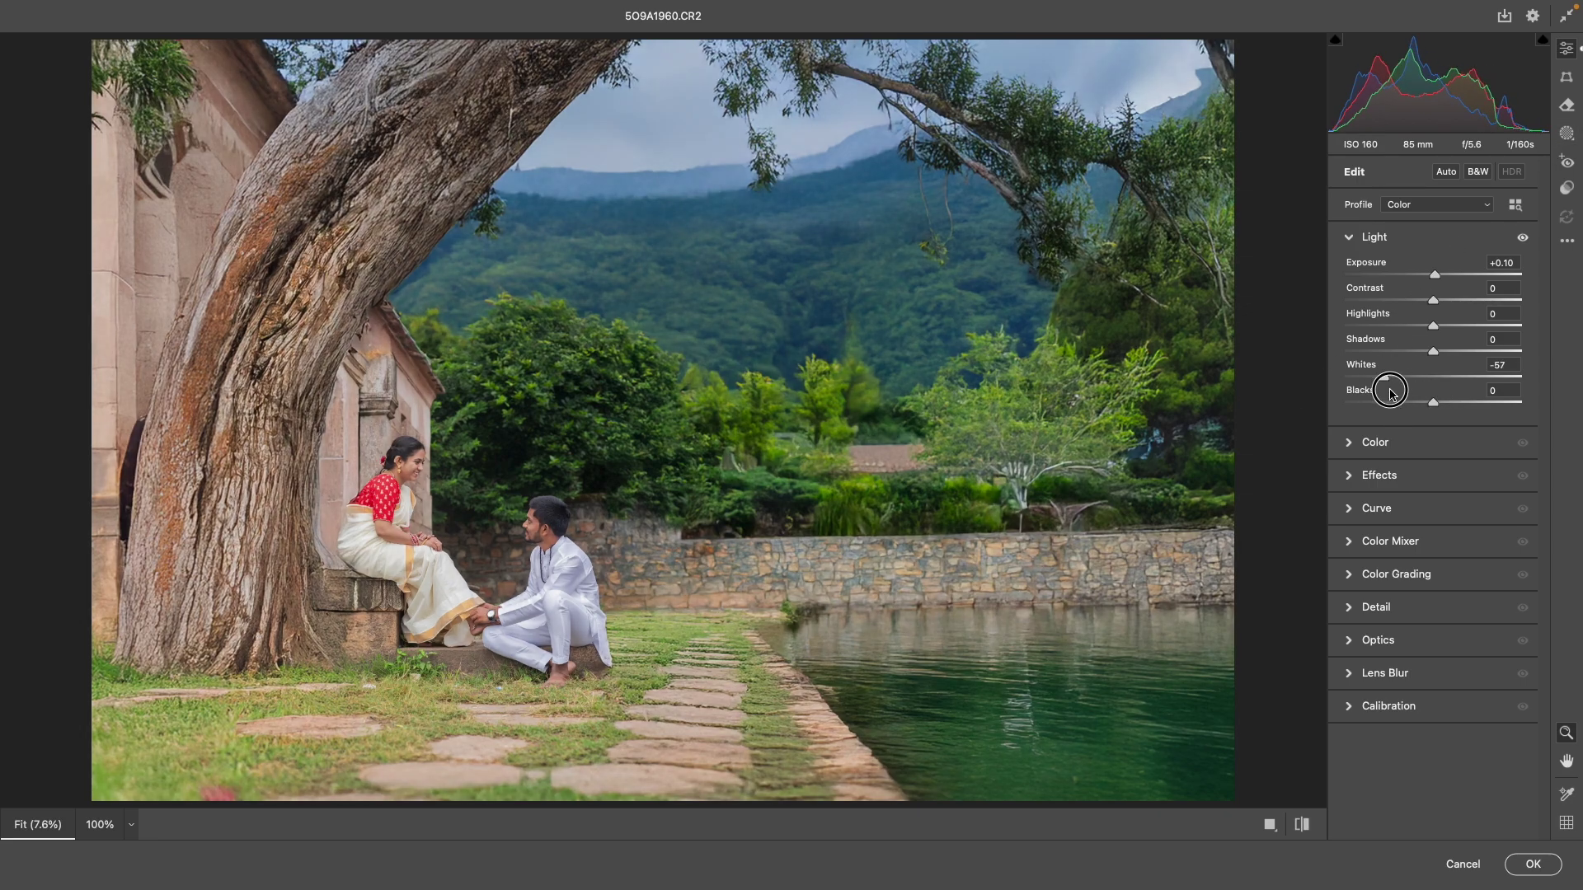
pyautogui.moveTo(1433, 376); pyautogui.dragTo(1435, 398)
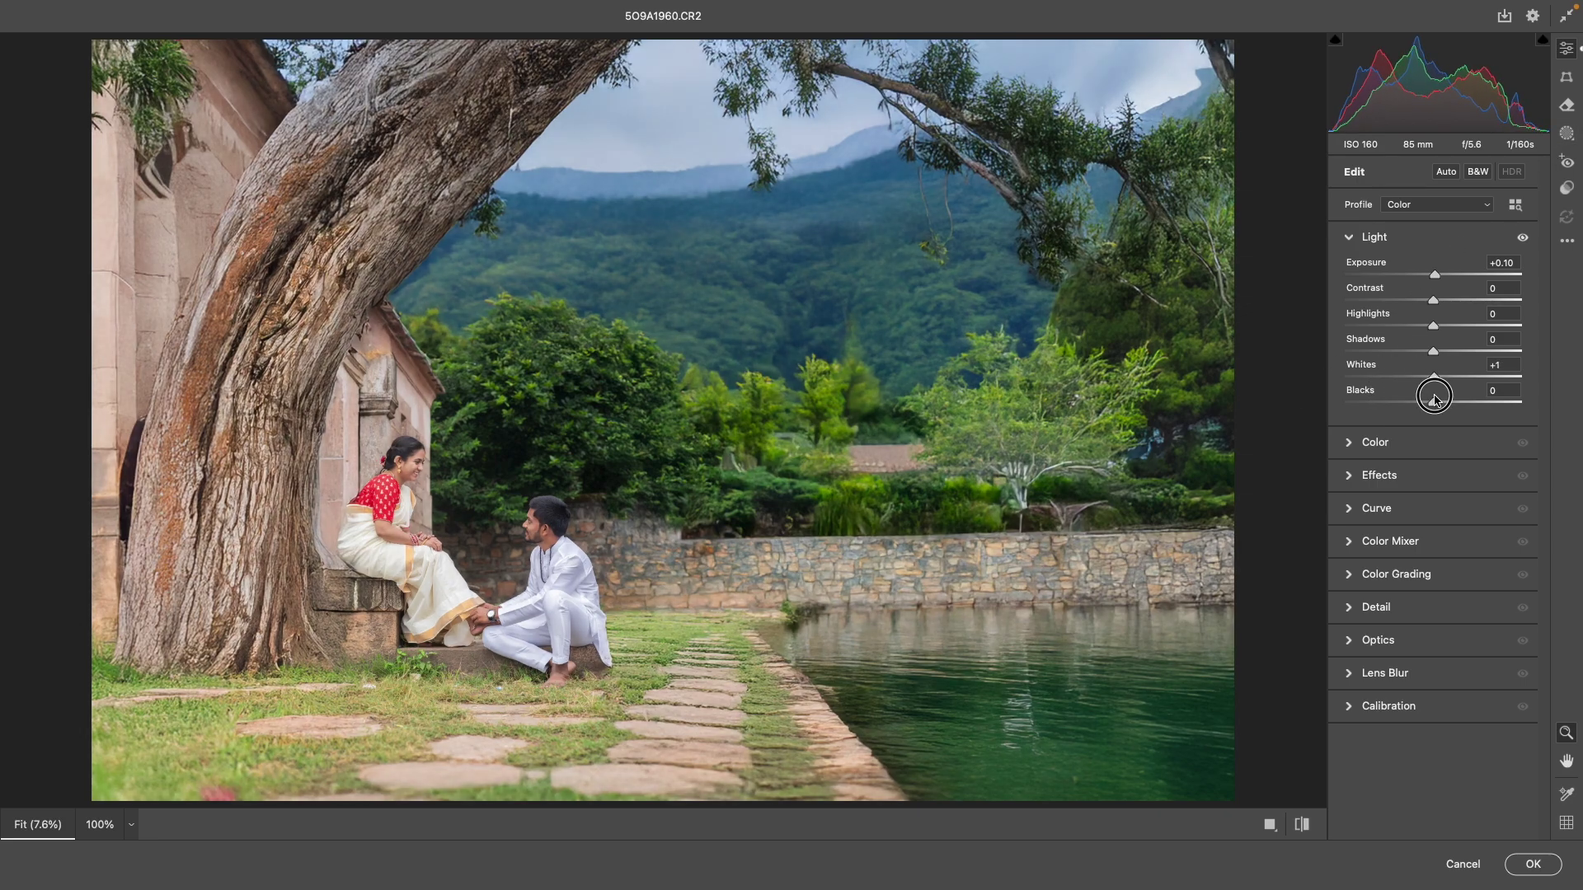
pyautogui.click(1381, 476)
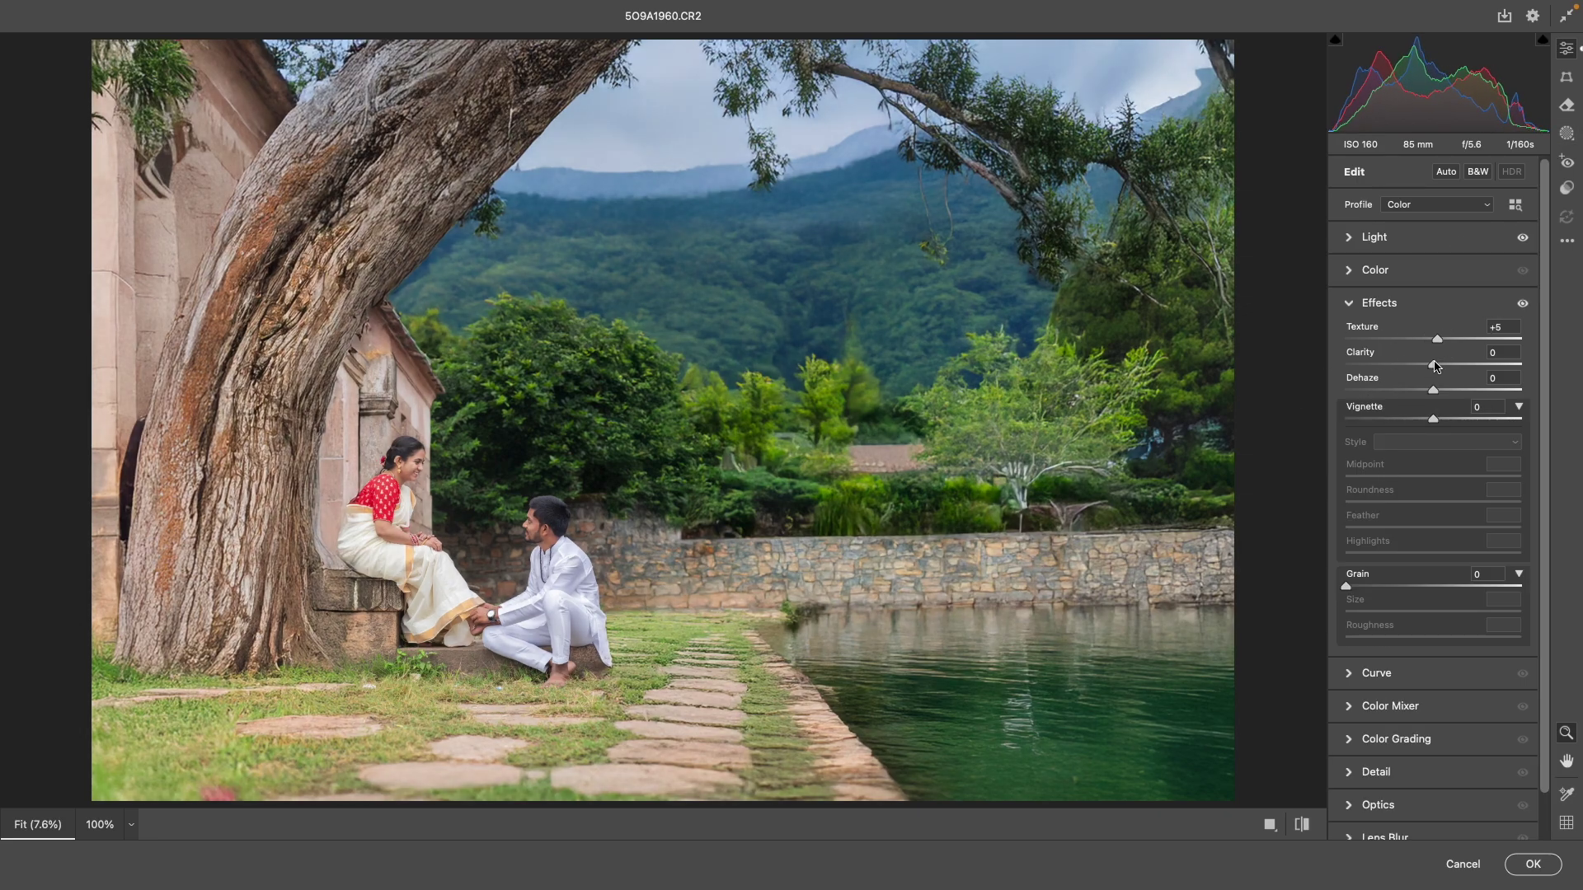
pyautogui.moveTo(1432, 421); pyautogui.dragTo(1428, 424)
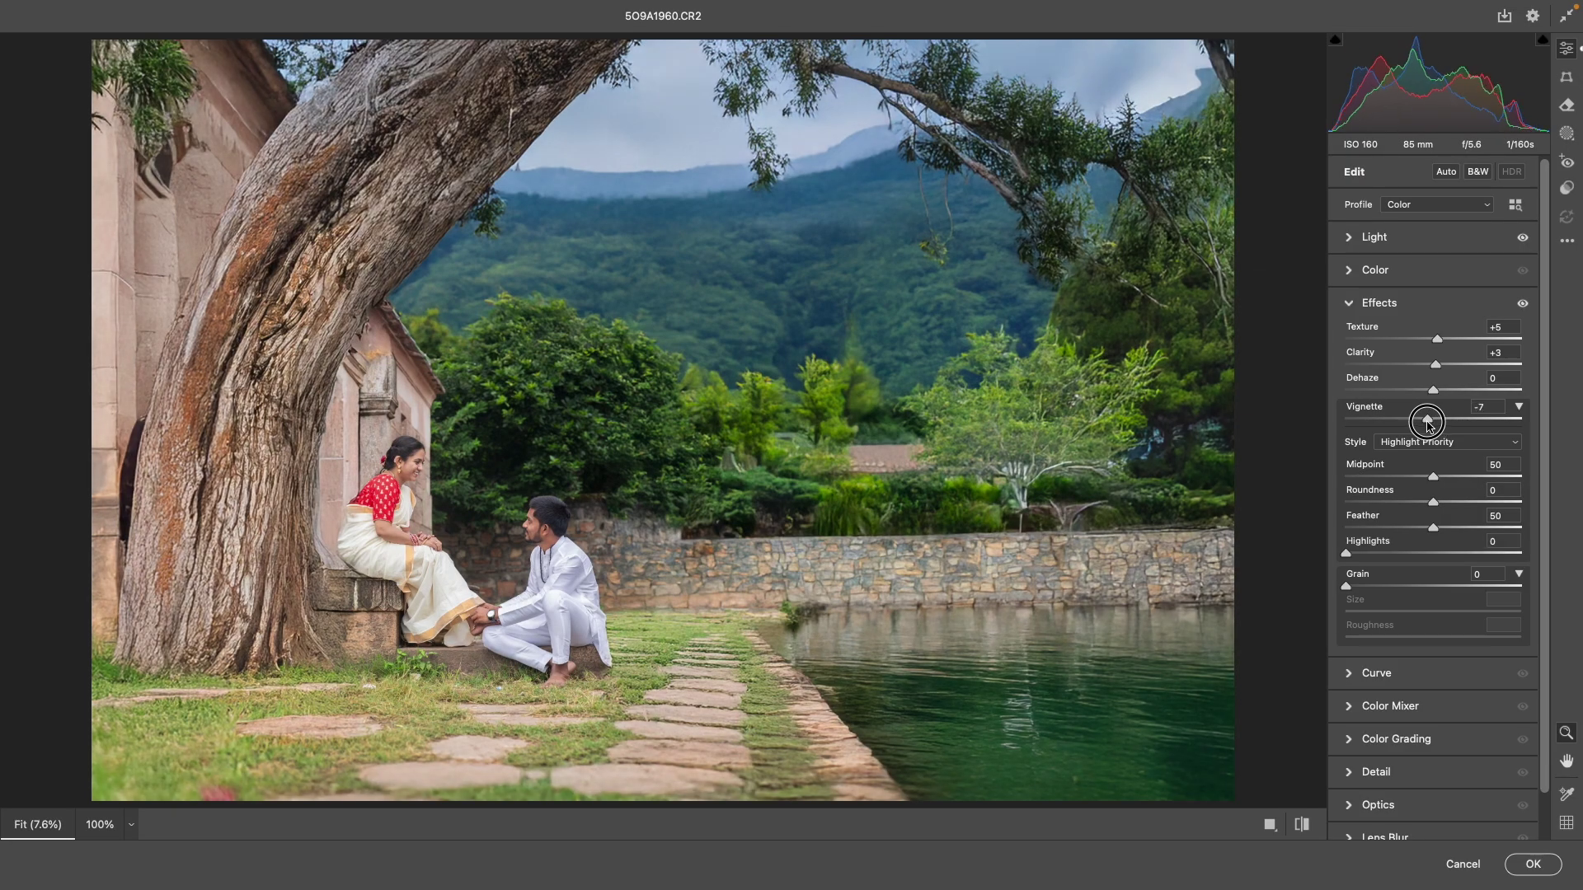
pyautogui.click(1568, 187)
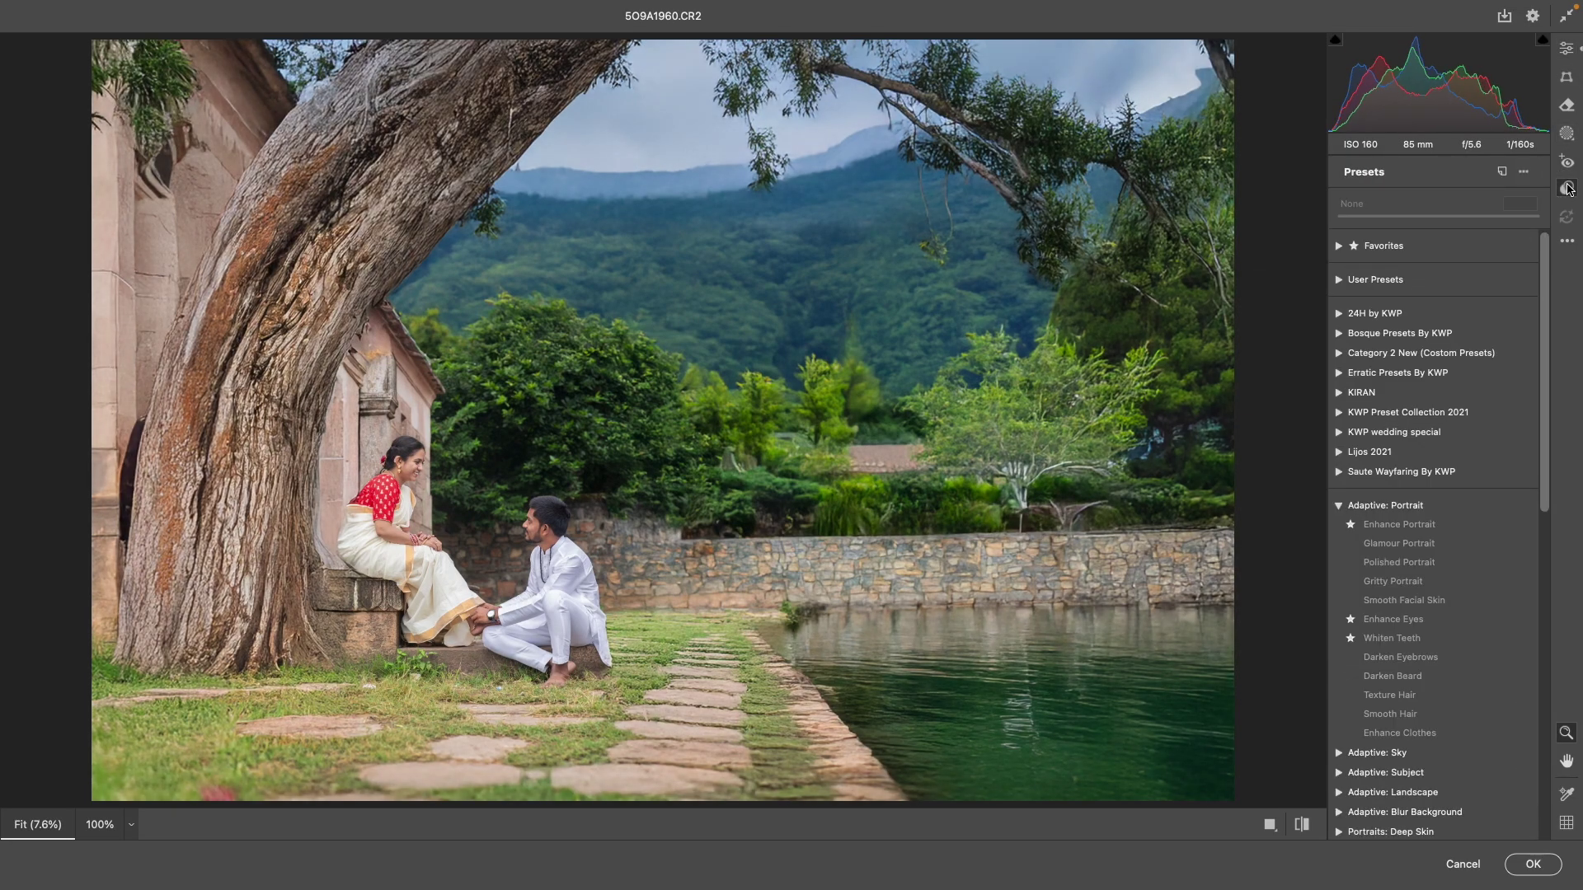